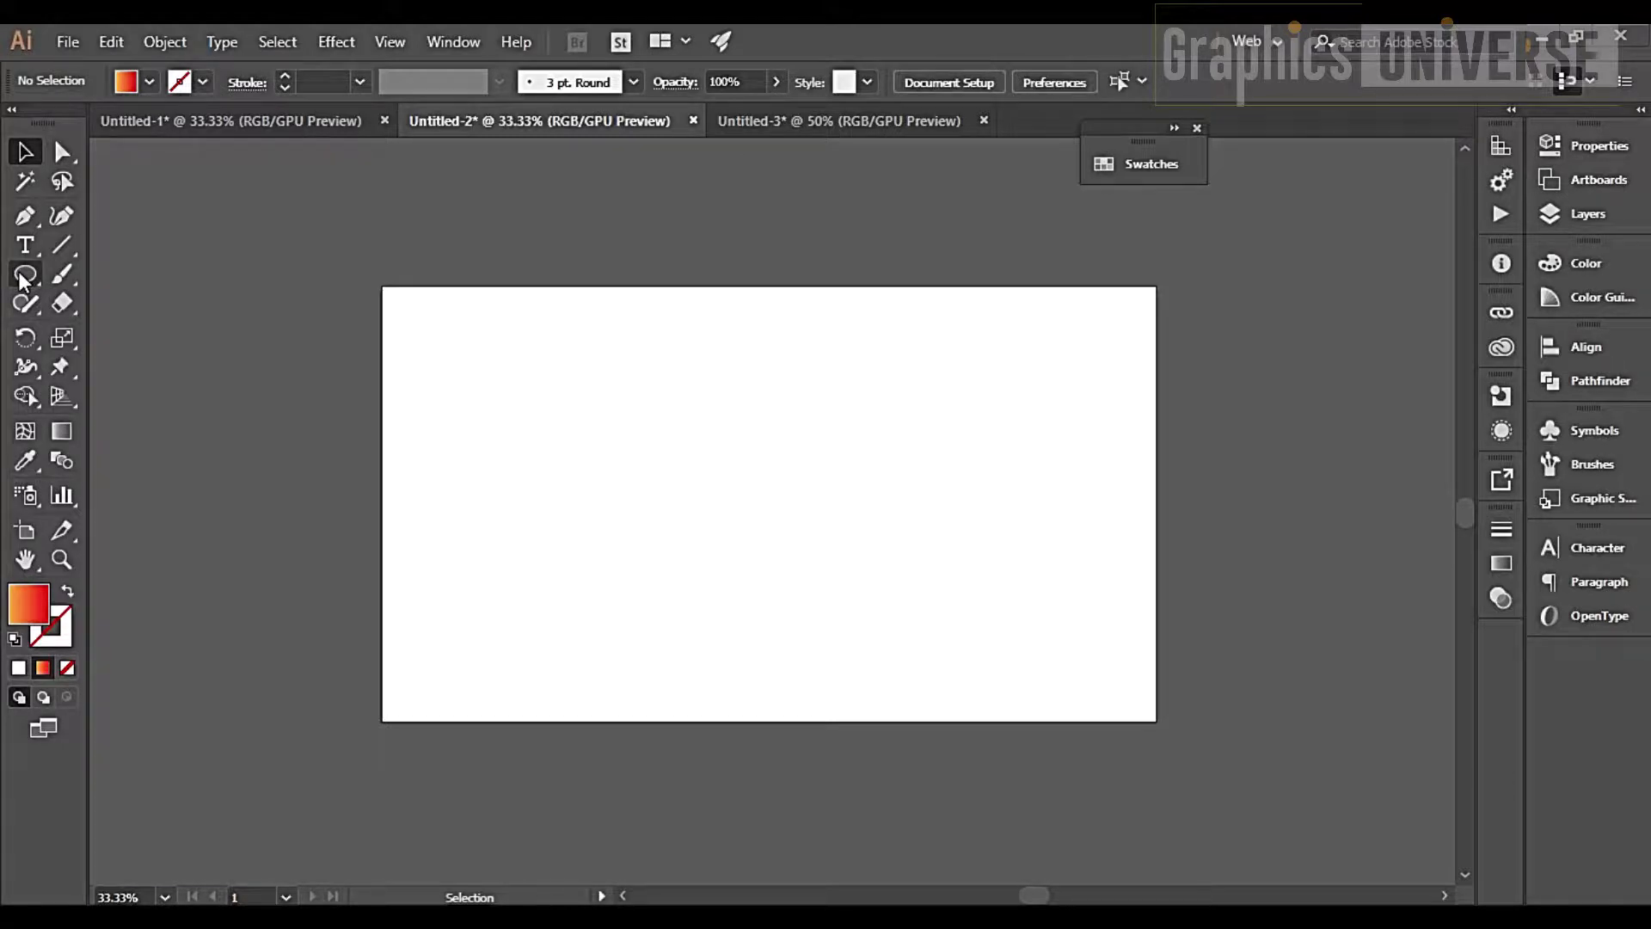
Draw a large 828 px circle on the artboard and fill it solid black
left_click_drag(23, 278, 103, 333)
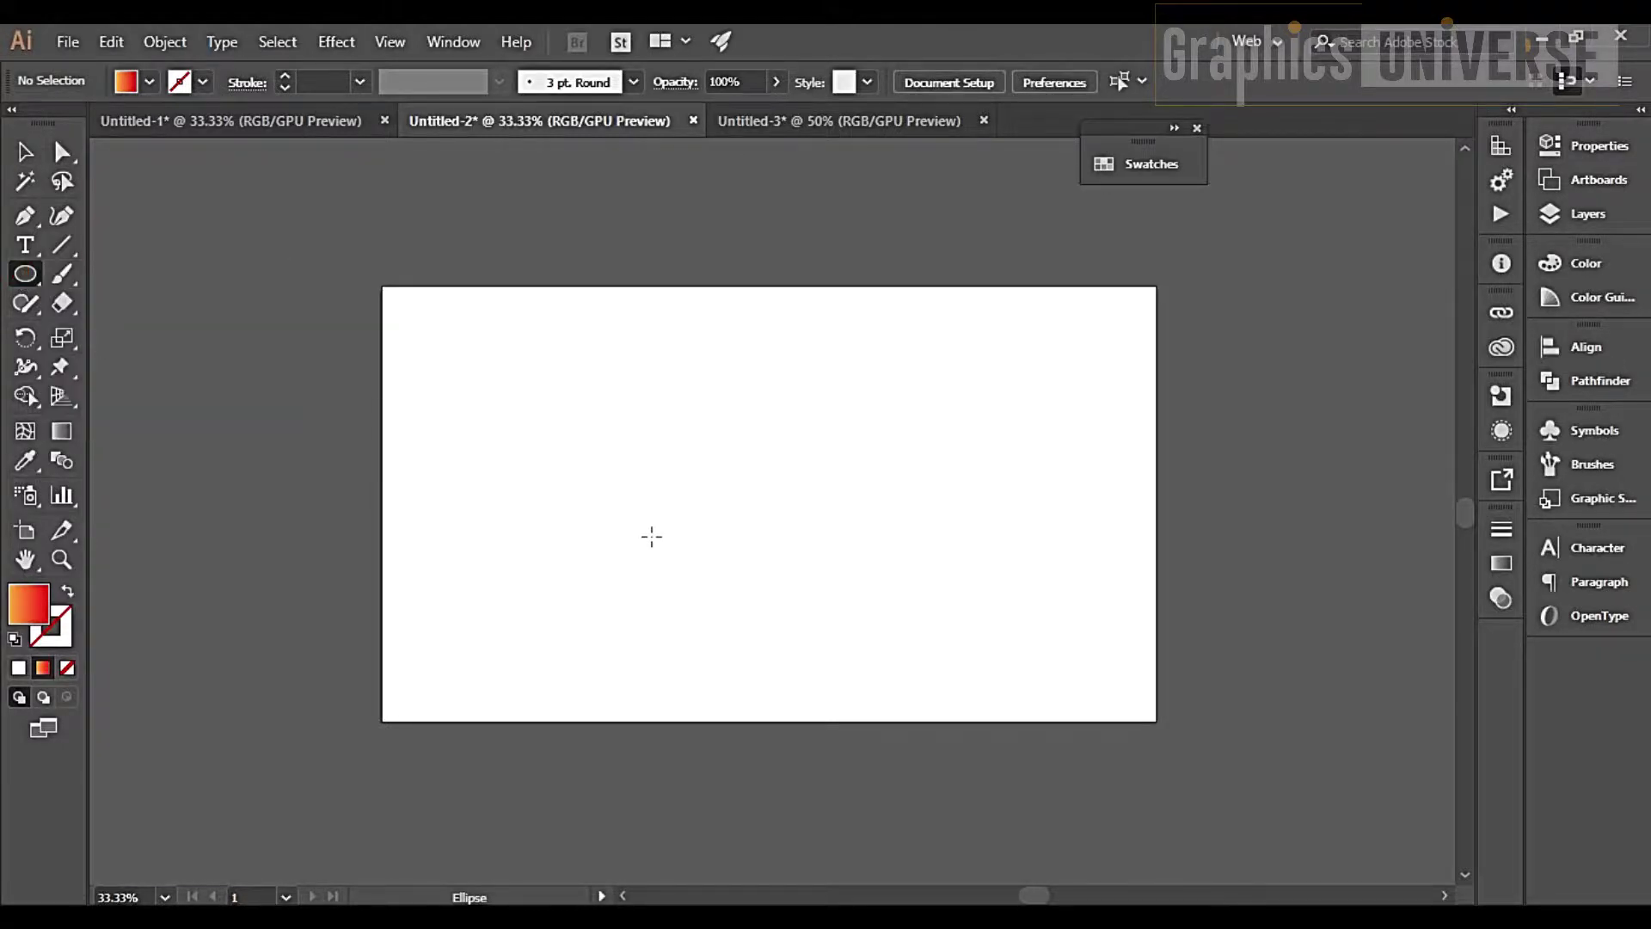
left_click_drag(728, 503, 898, 653)
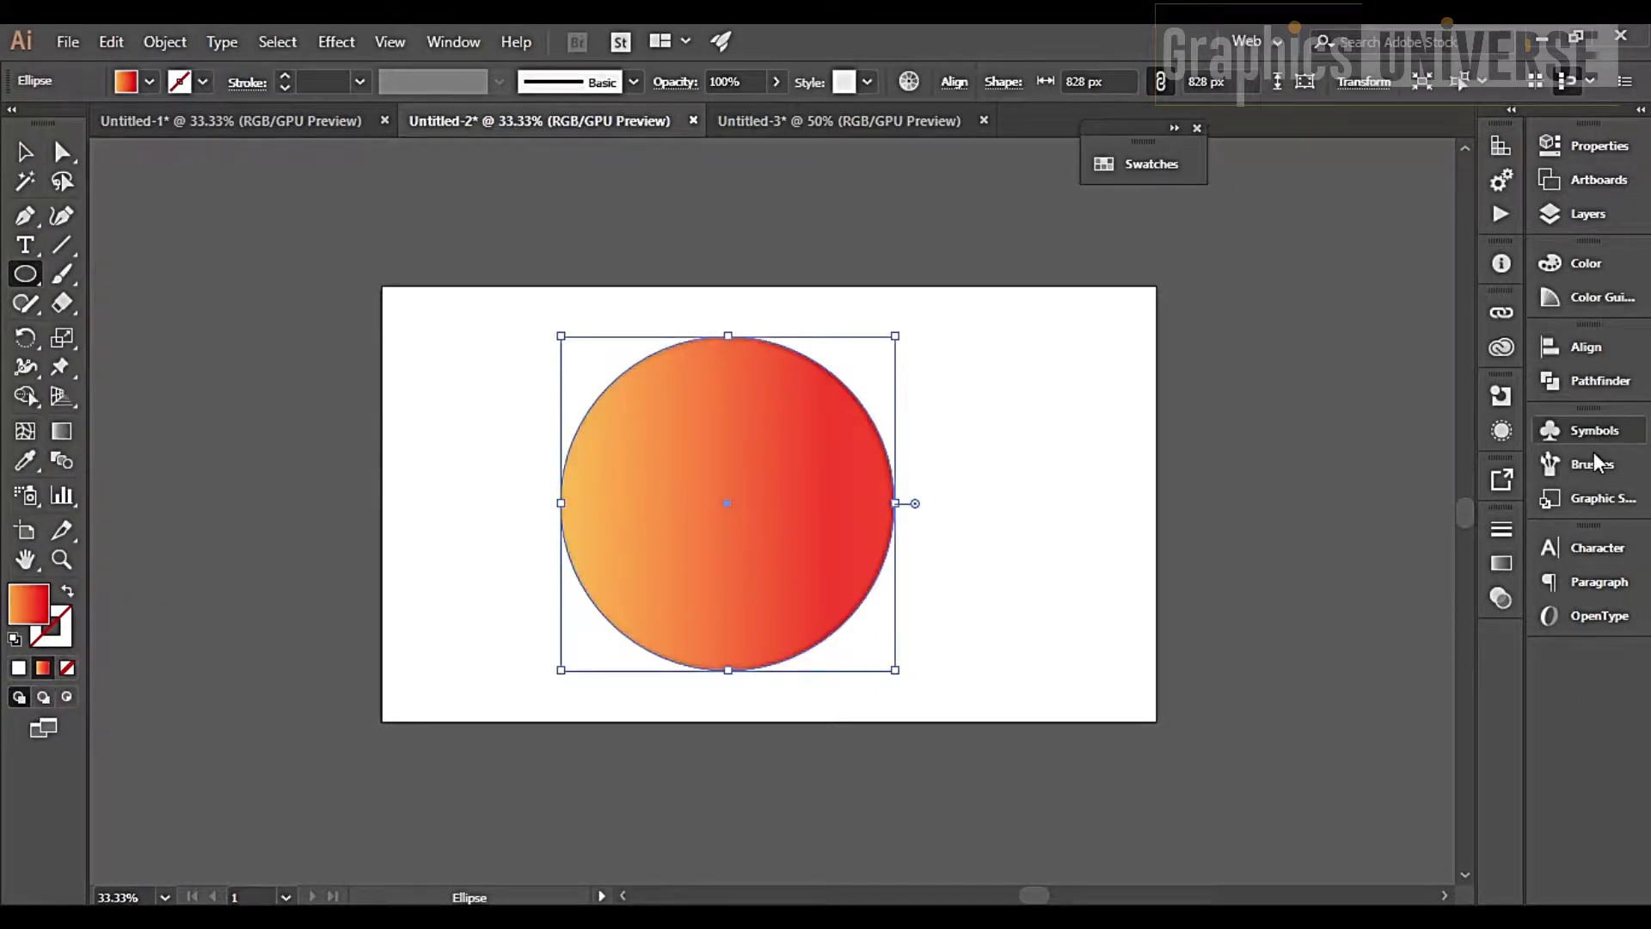
left_click(1153, 166)
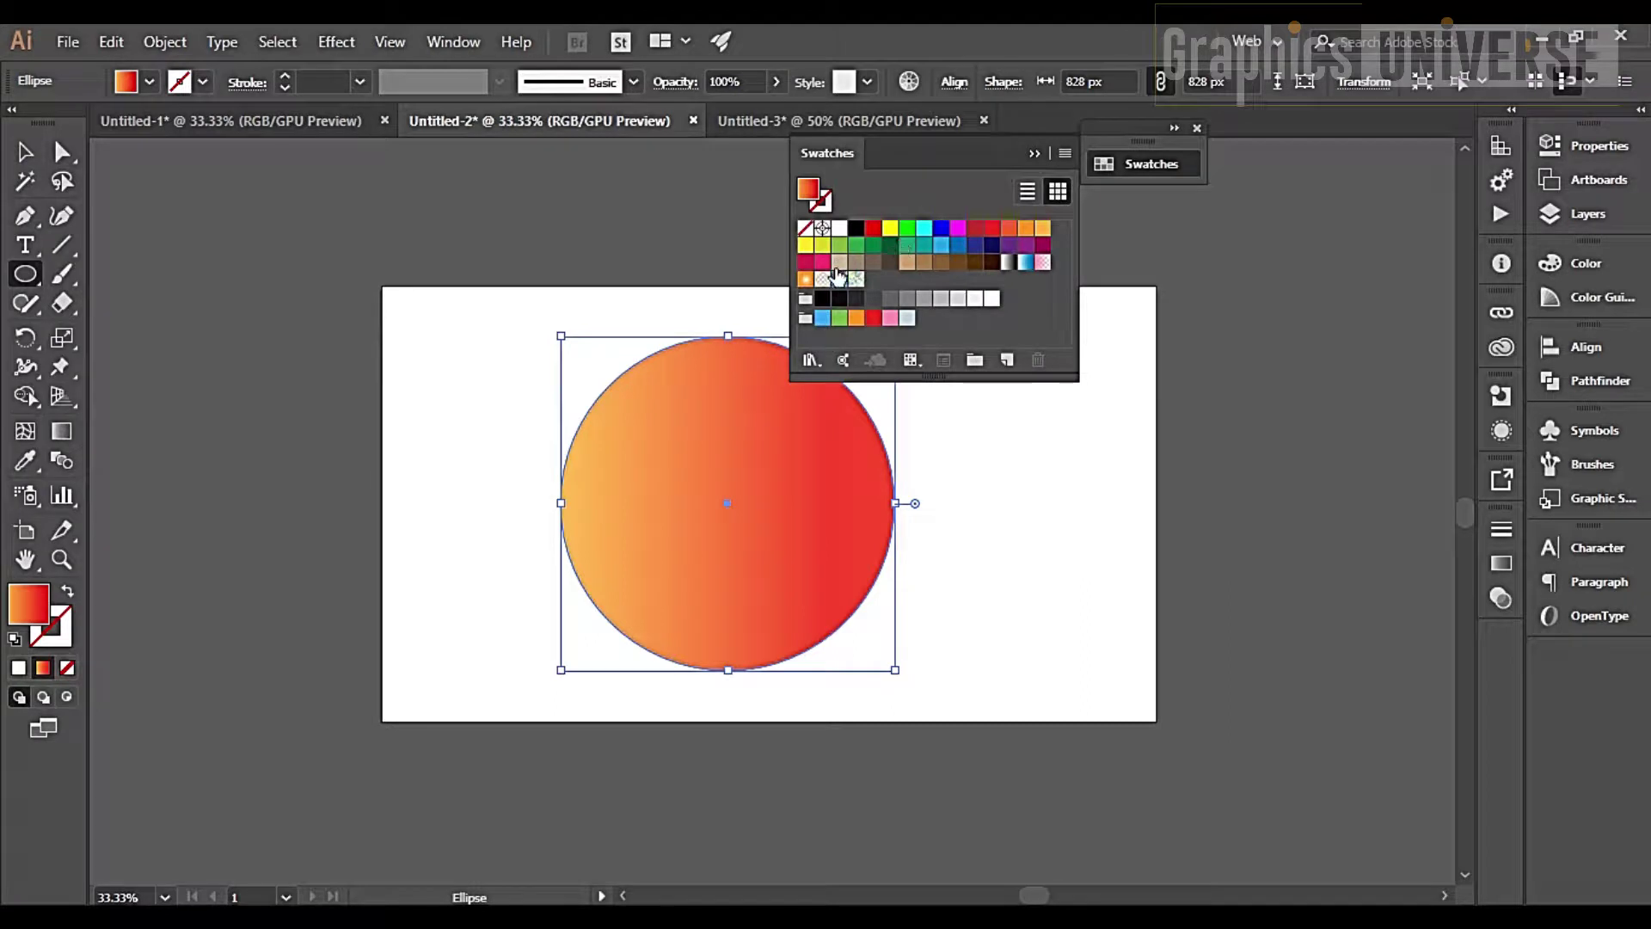
left_click(858, 230)
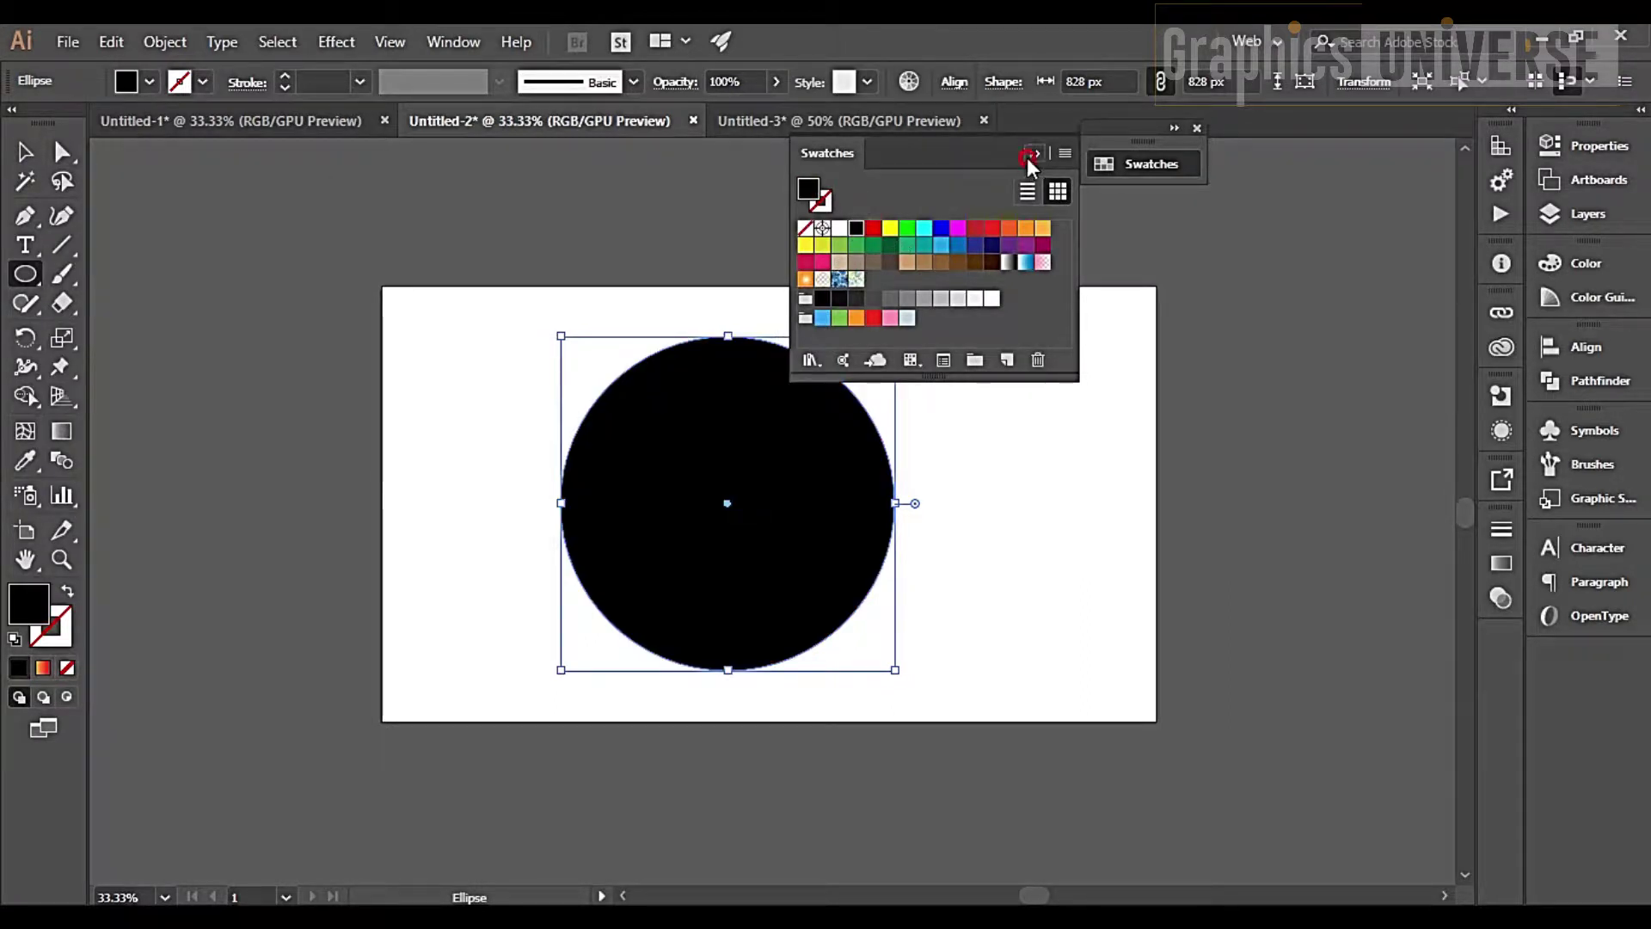
left_click(1031, 154)
left_click(24, 152)
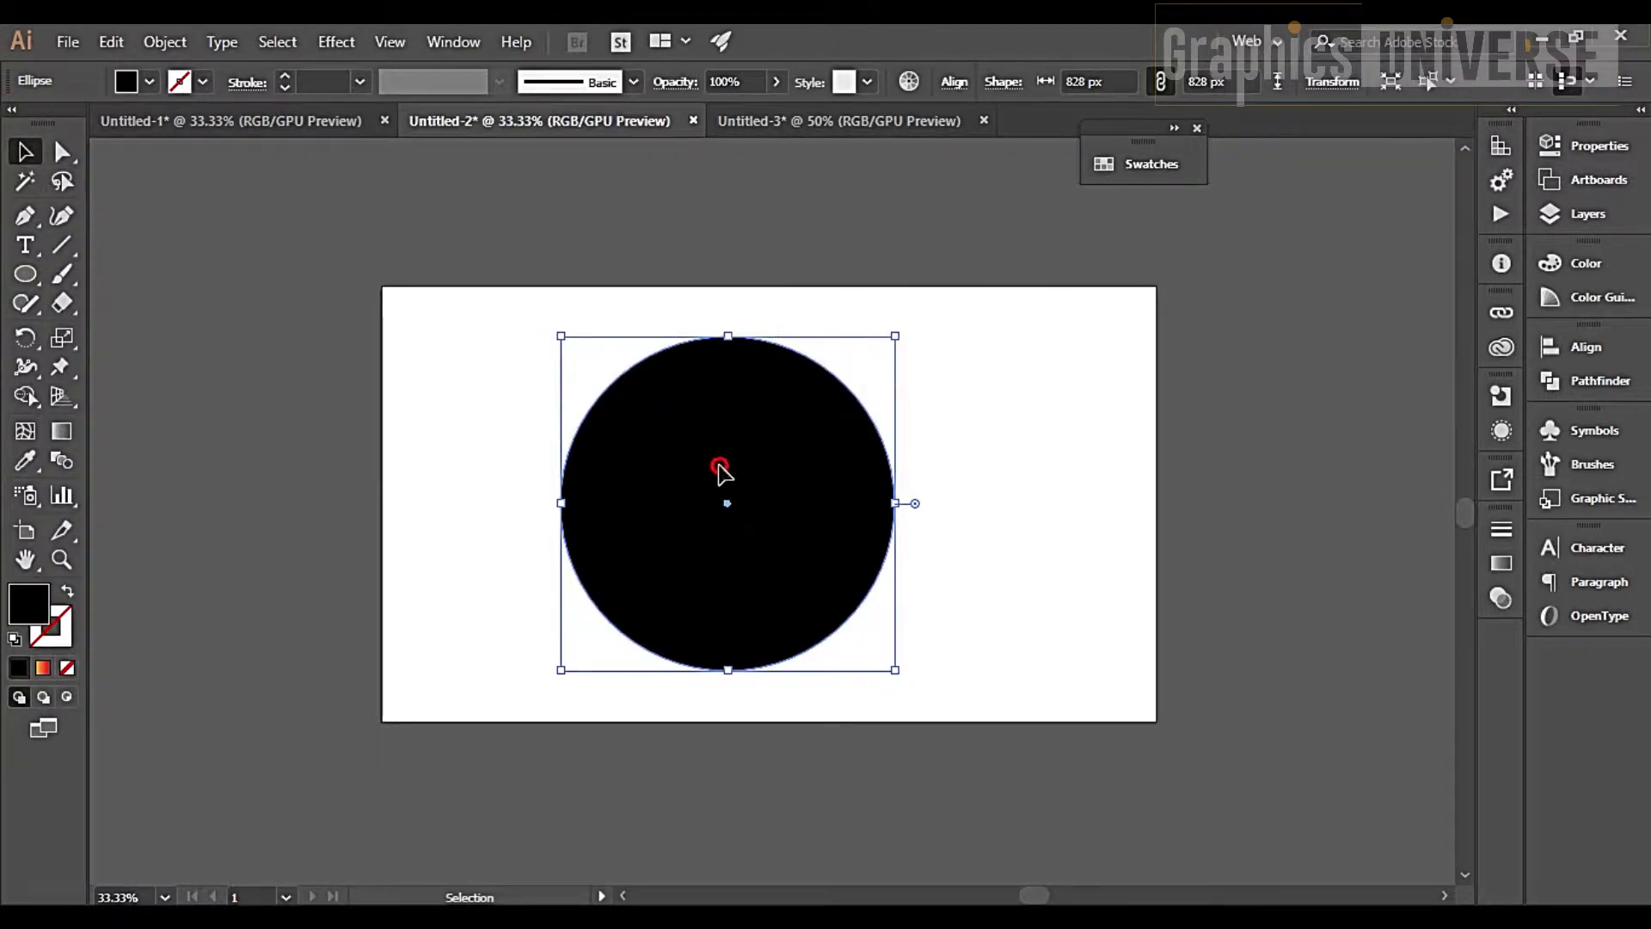
Subtract a slightly right-offset duplicate circle with Minus Front to leave a thin crescent
left_click_drag(729, 469, 755, 469)
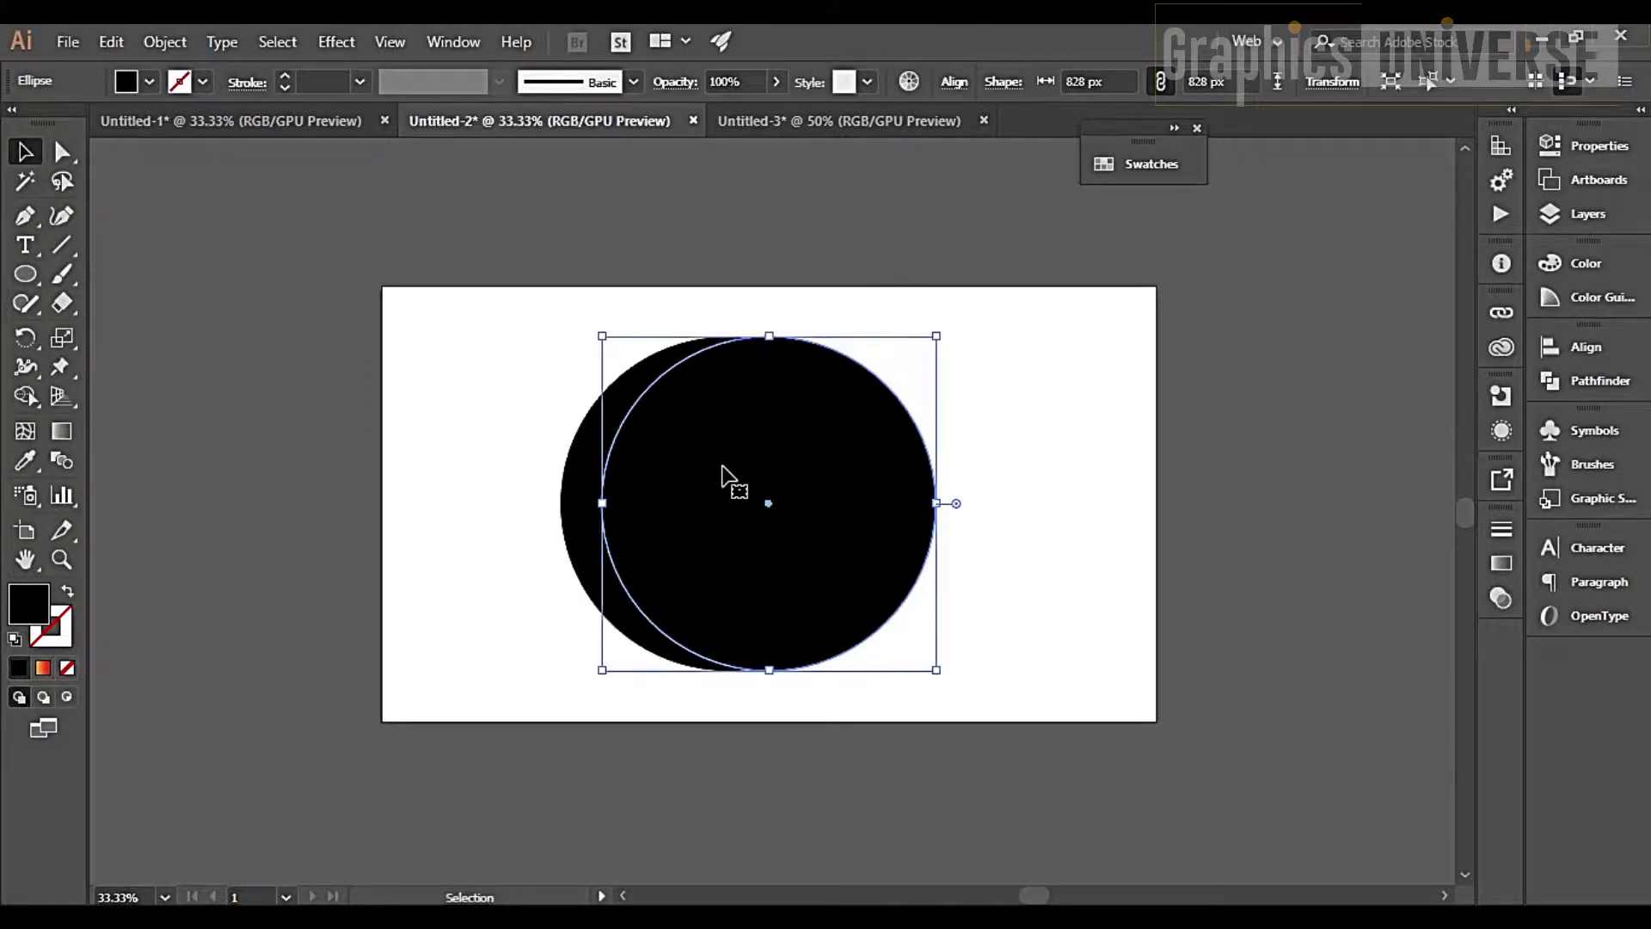
left_click_drag(516, 348, 683, 484)
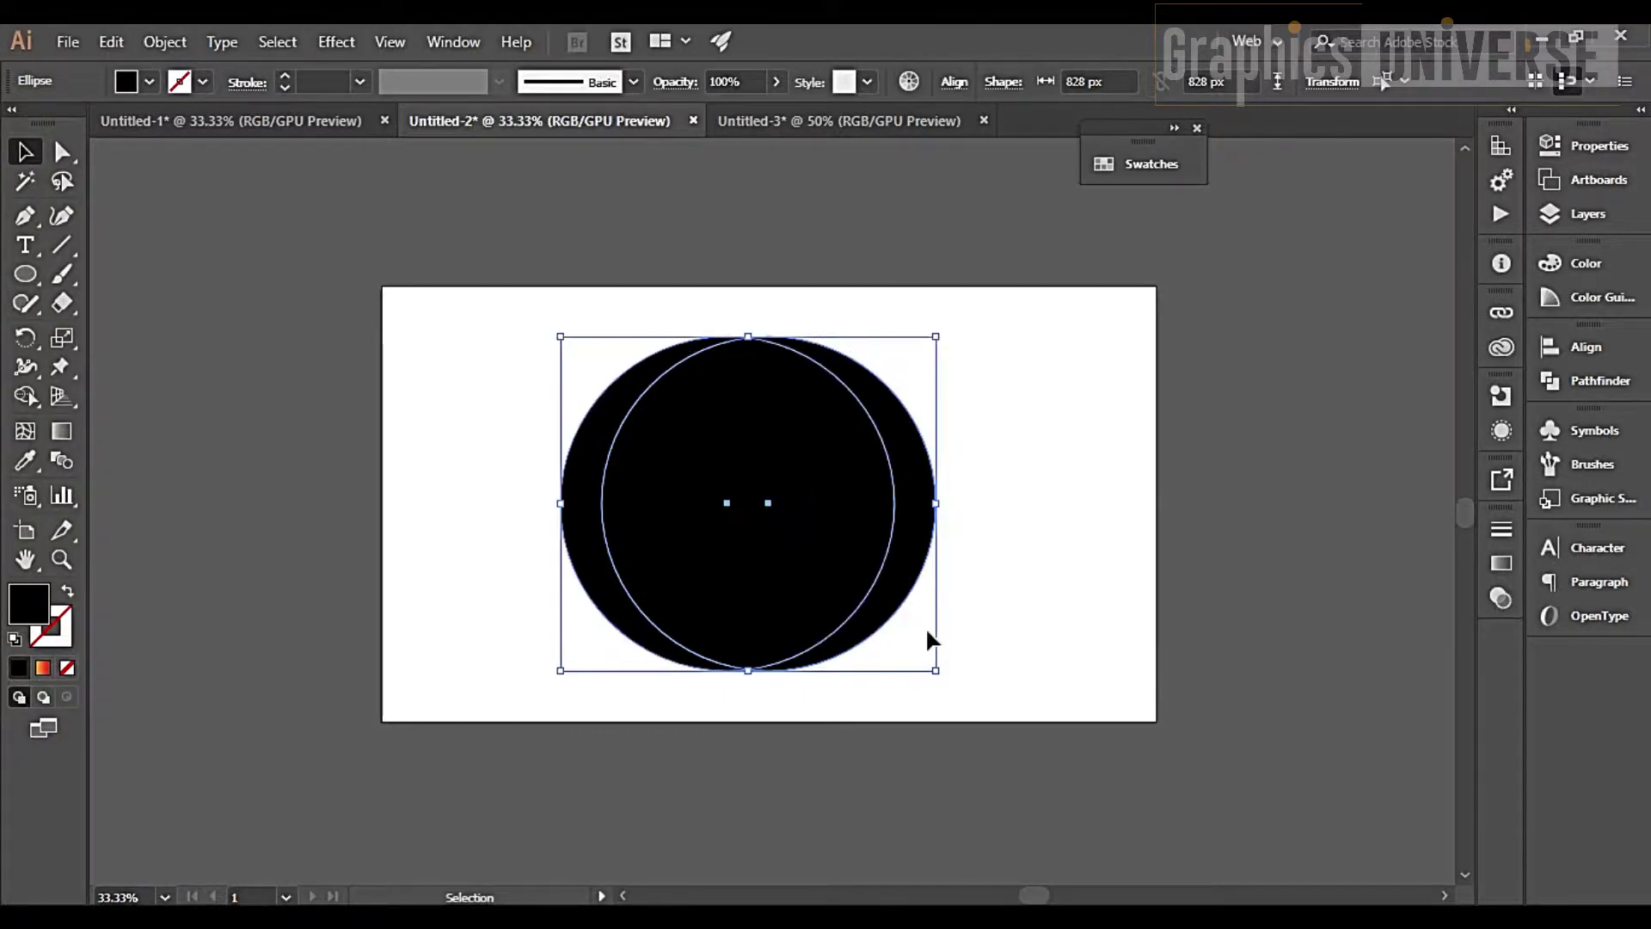
left_click(1613, 387)
left_click(1311, 397)
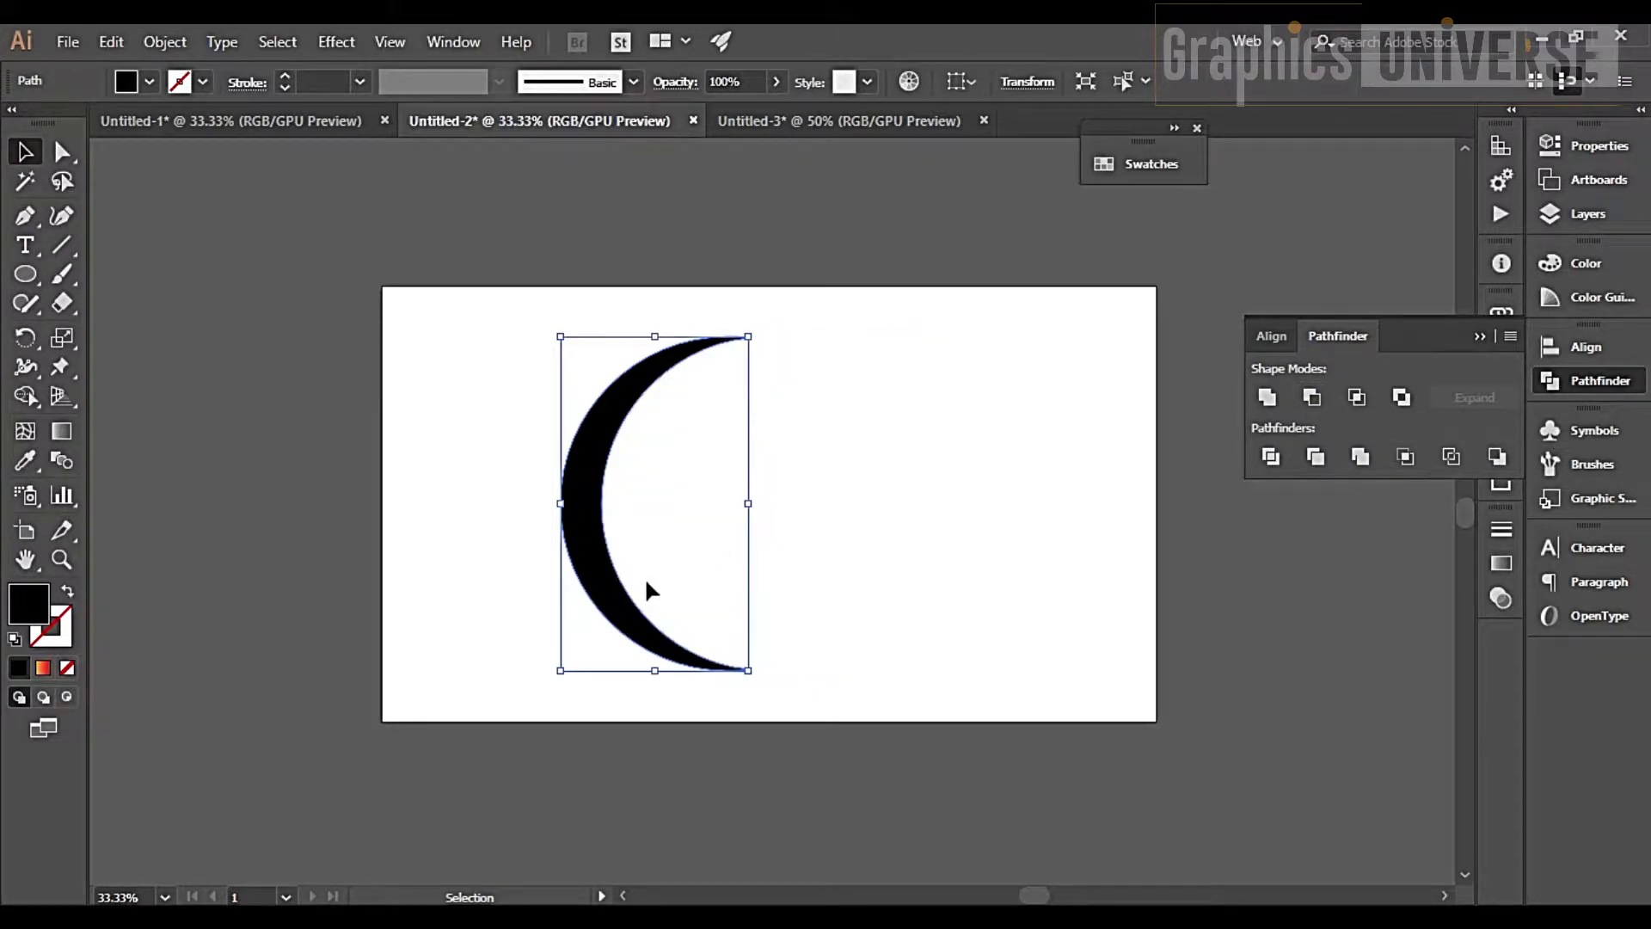
key("ctrl+z")
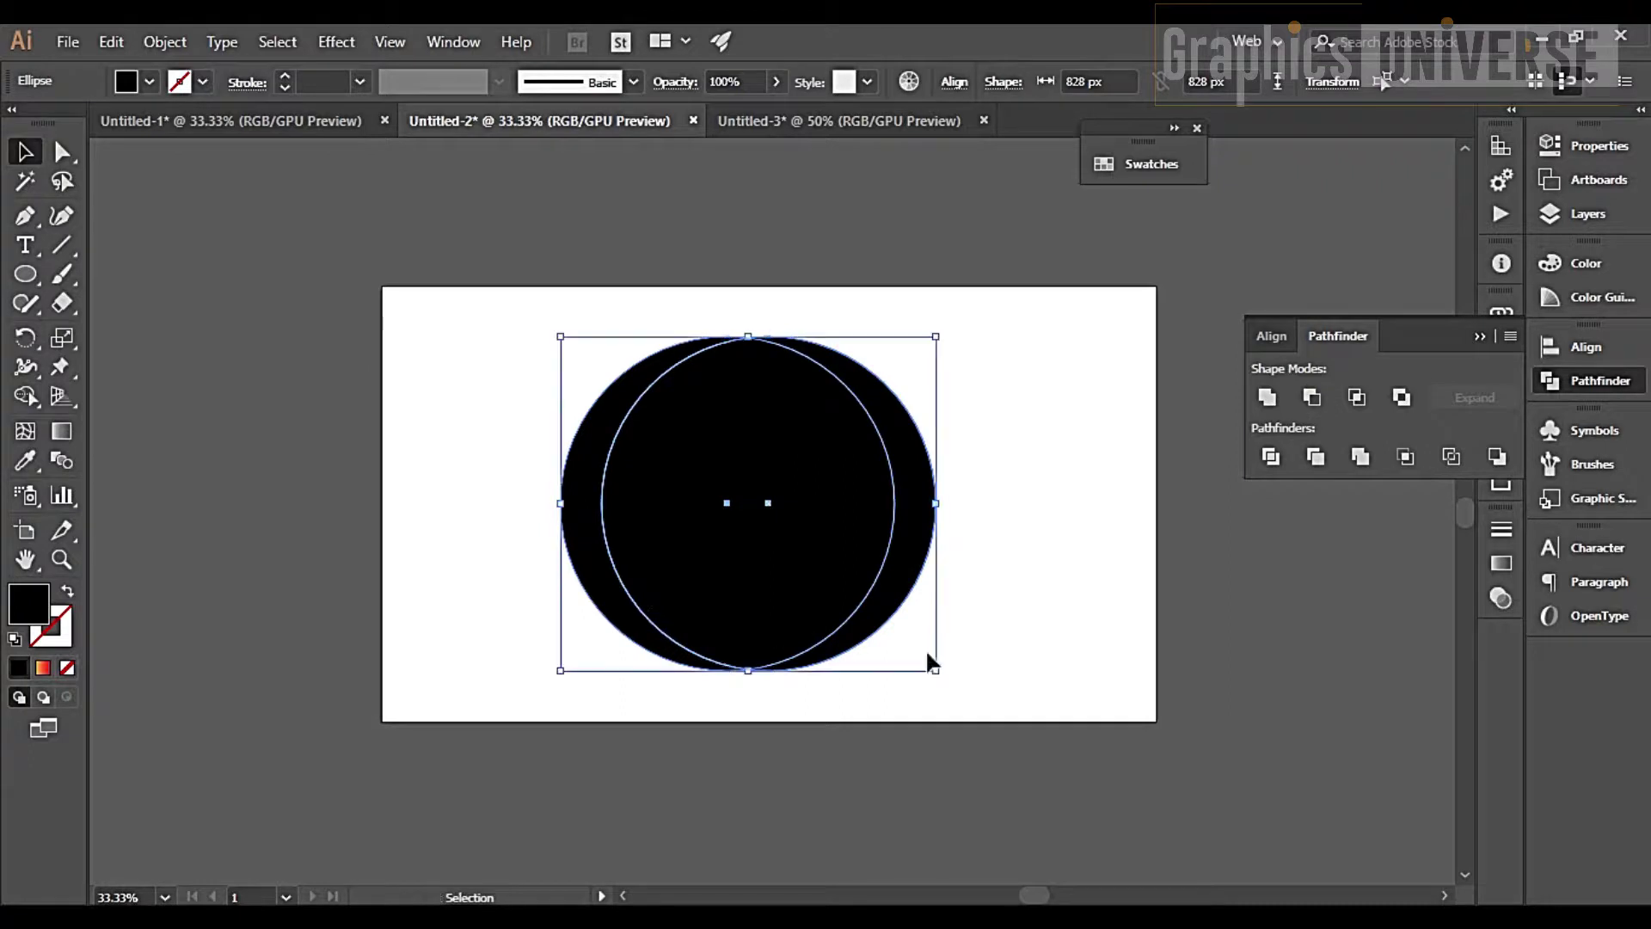
left_click(931, 662)
left_click_drag(859, 560, 868, 556)
left_click_drag(535, 350, 785, 526)
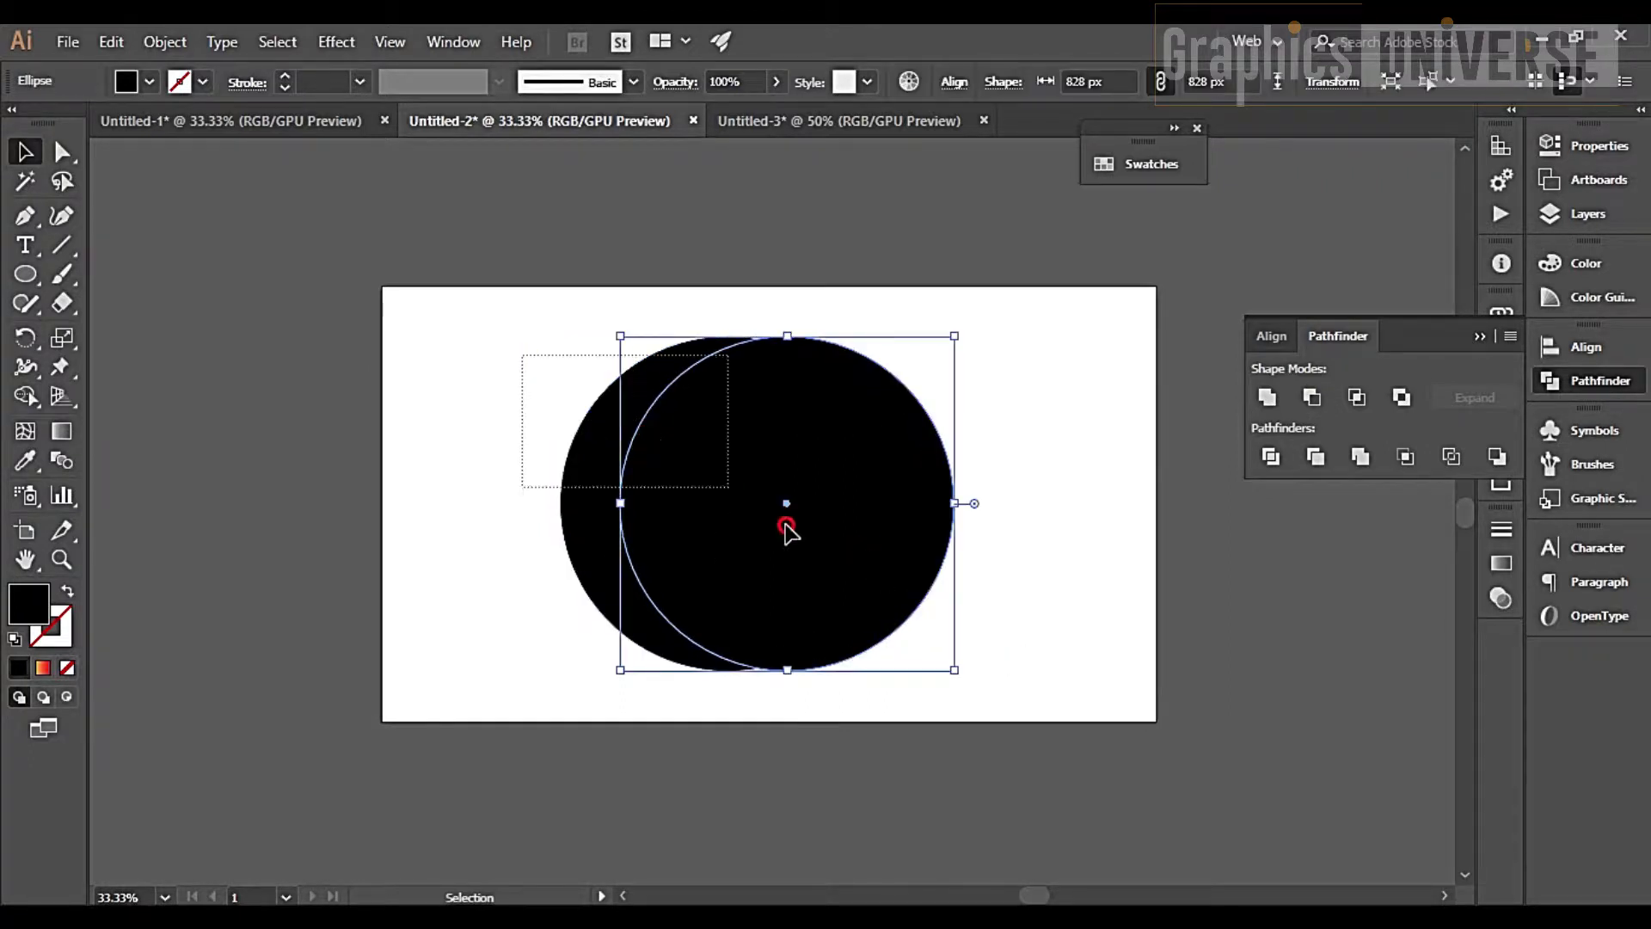
left_click(1308, 399)
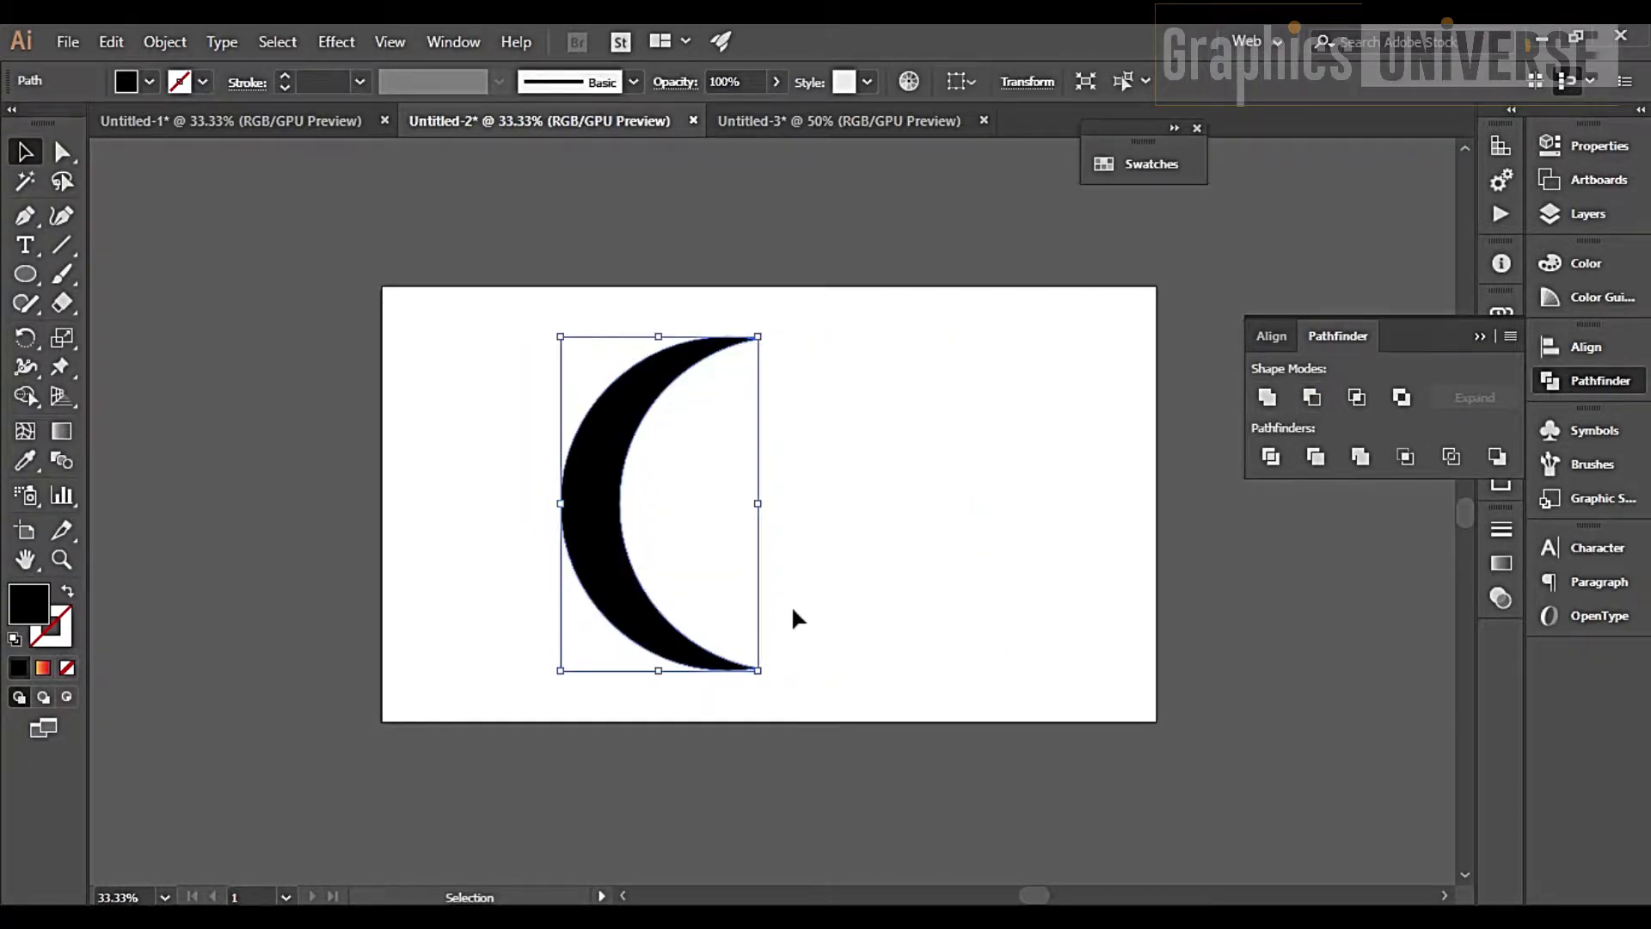
left_click(27, 339)
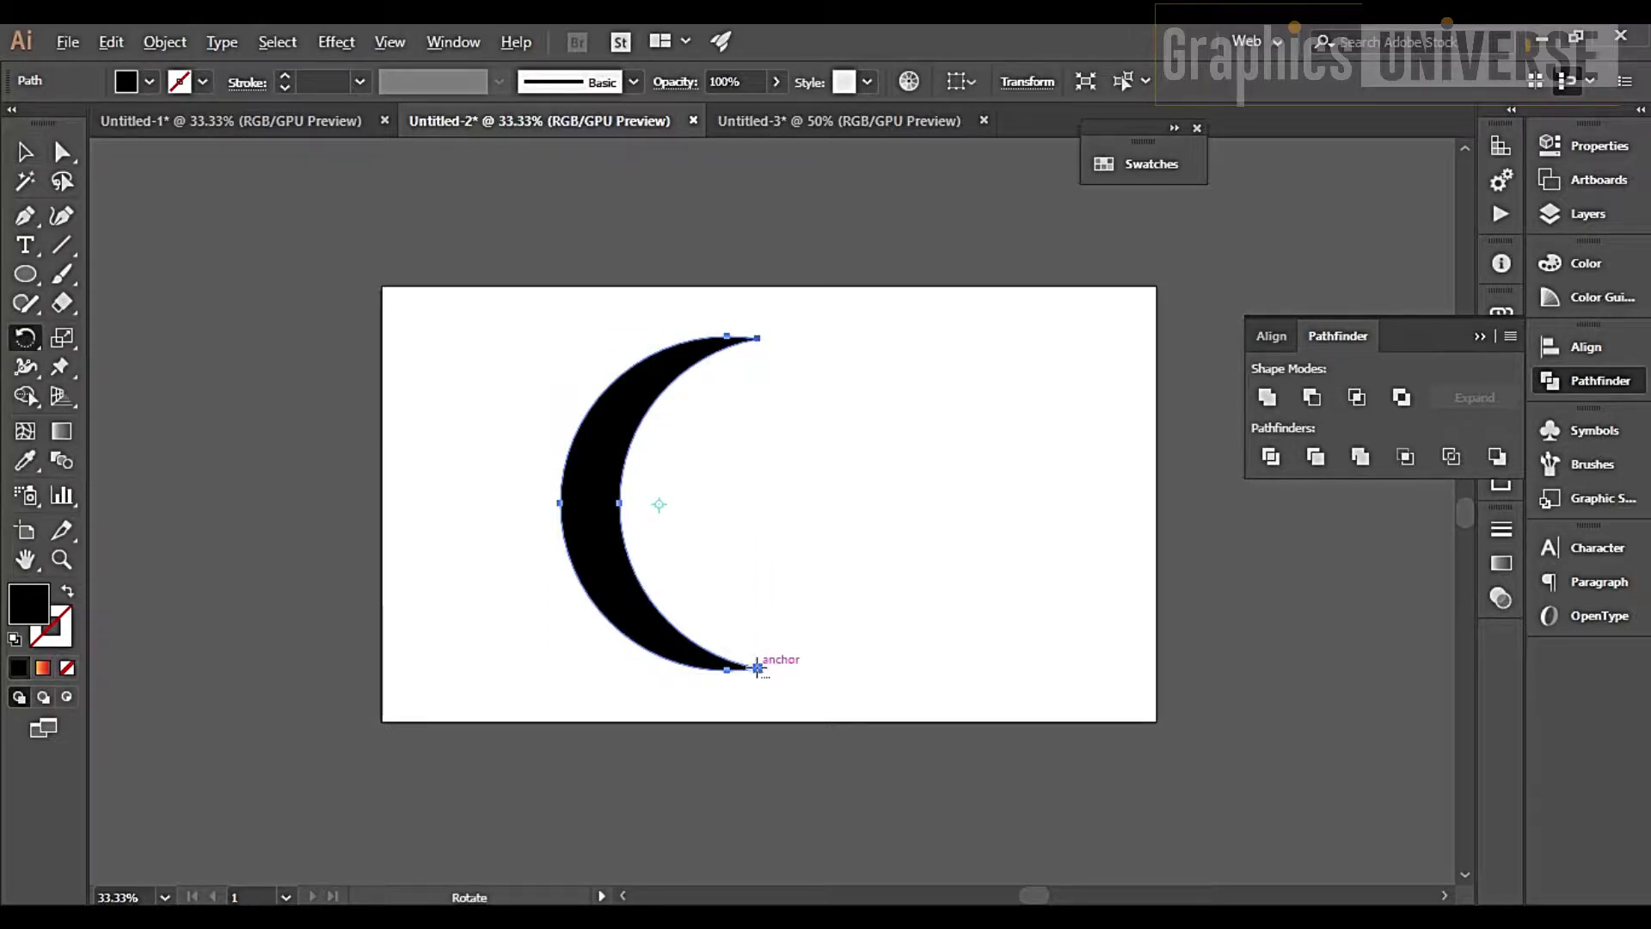
Make a copy of the crescent rotated -20° around its bottom tip
left_click(757, 668, "alt")
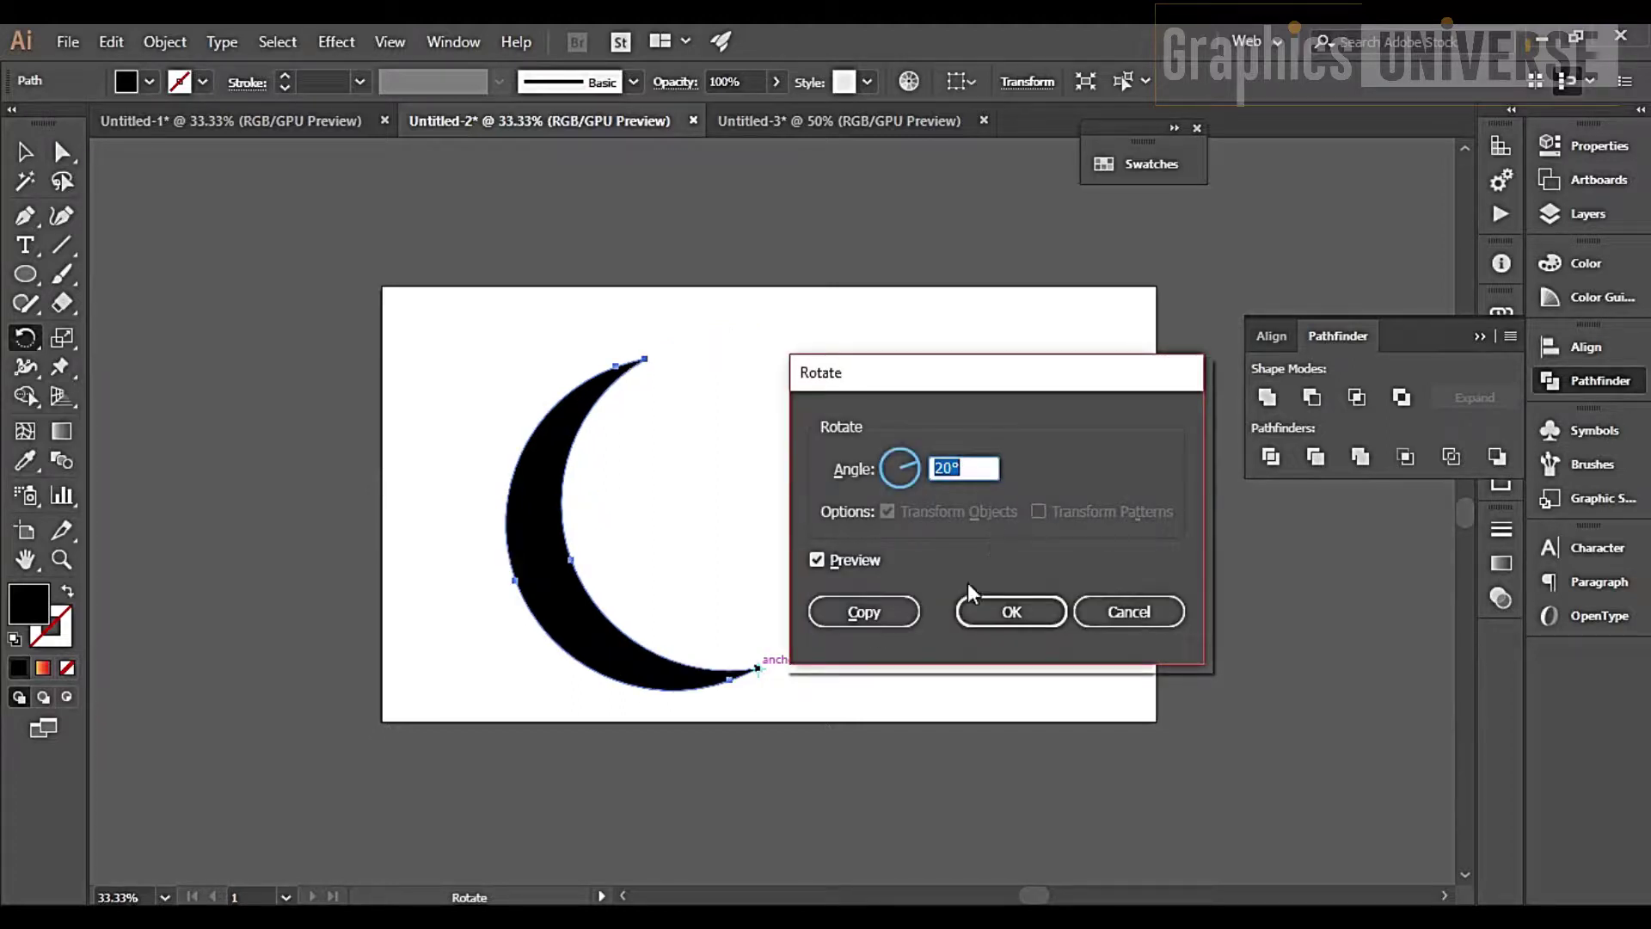
left_click(875, 626)
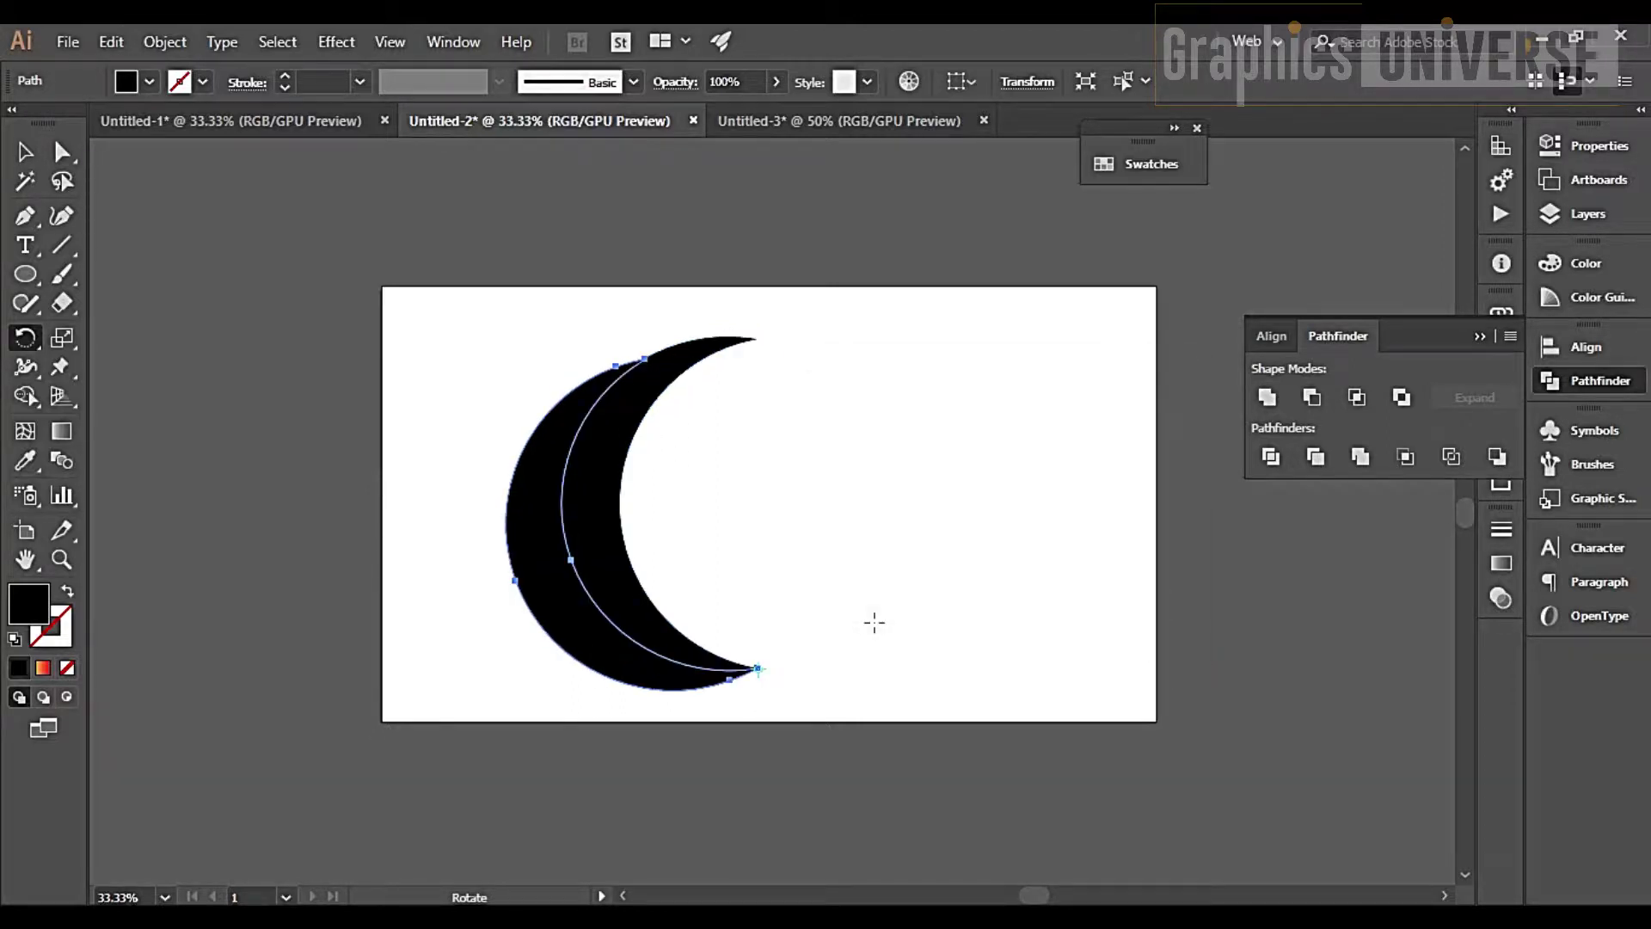
key("ctrl+z")
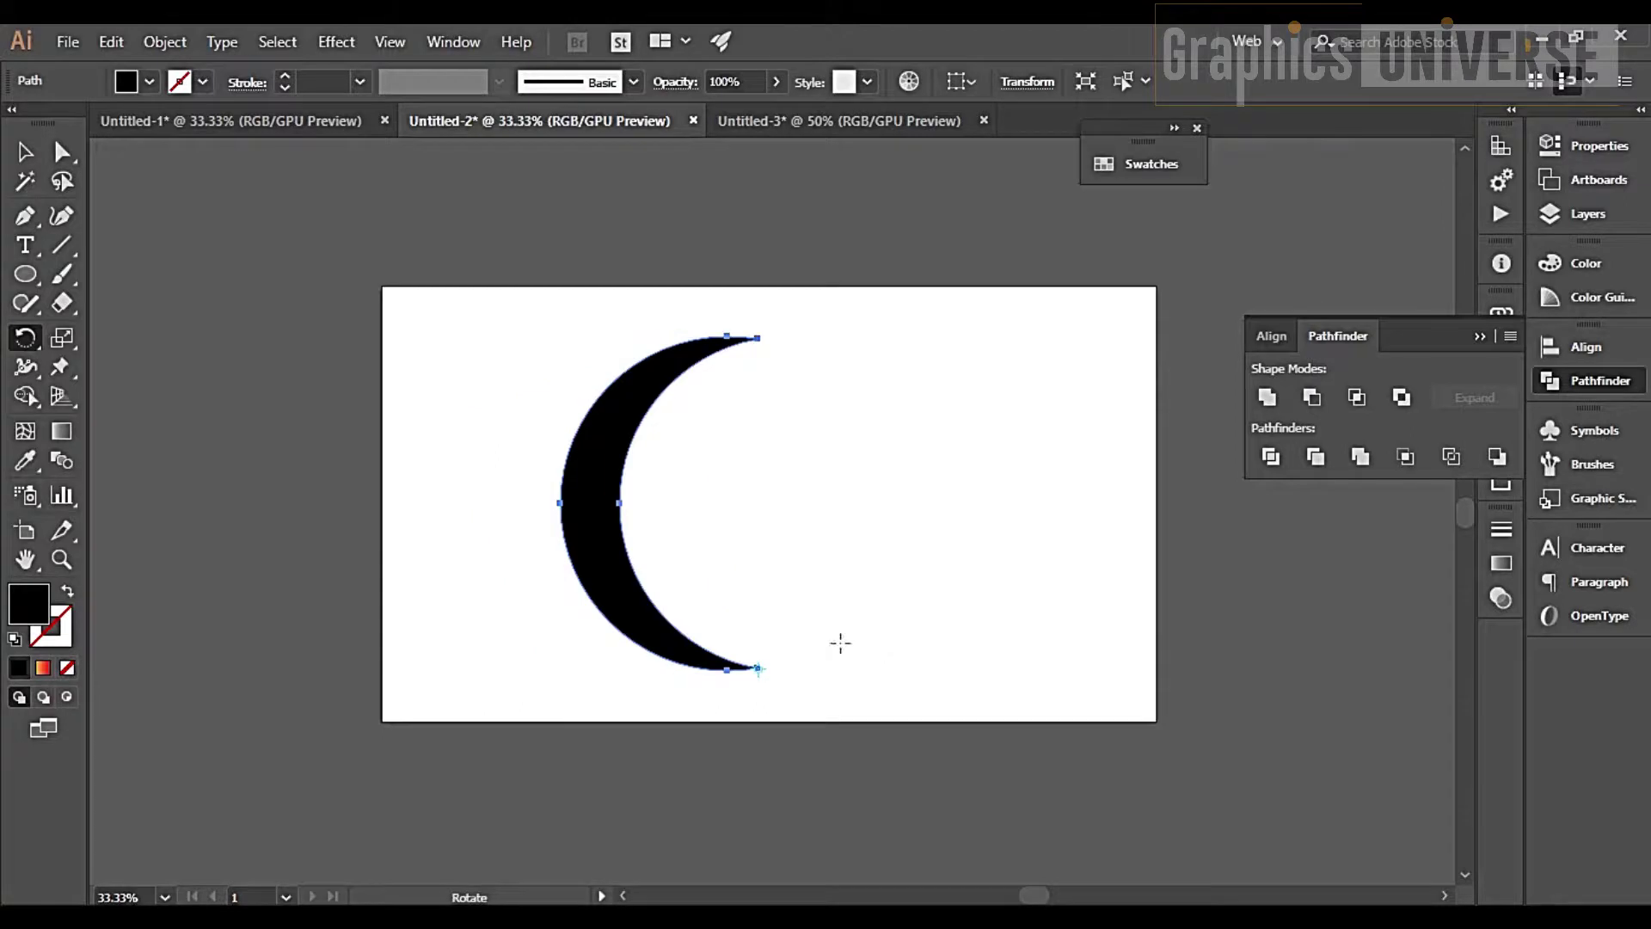
left_click(758, 667, "alt")
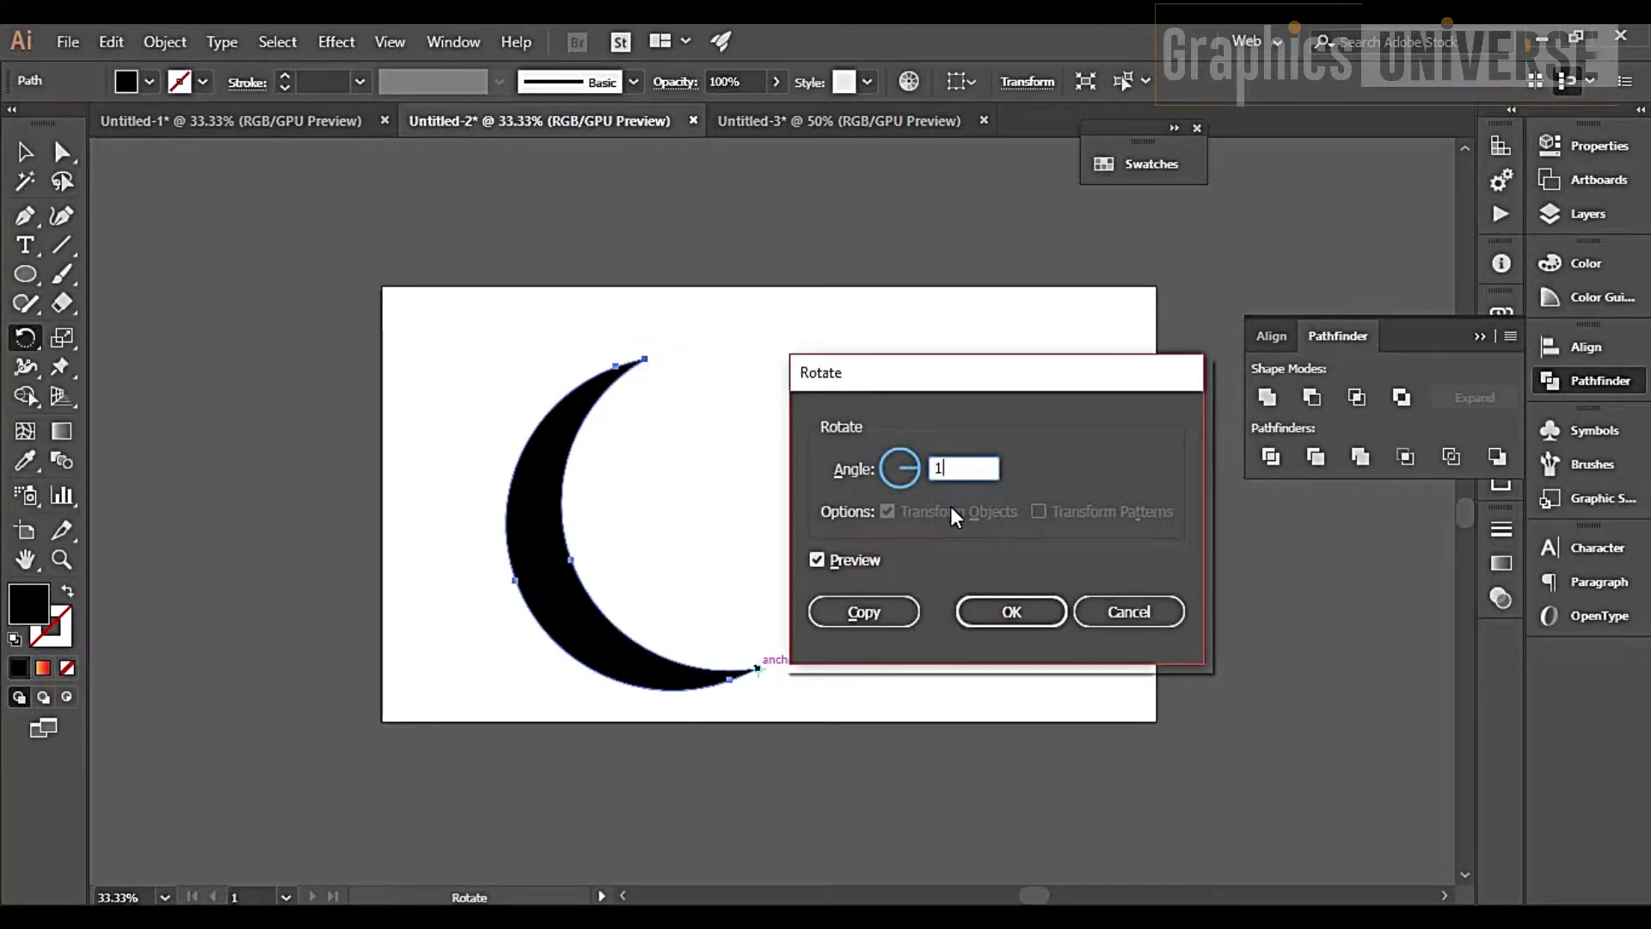
type("-20")
left_click(867, 610)
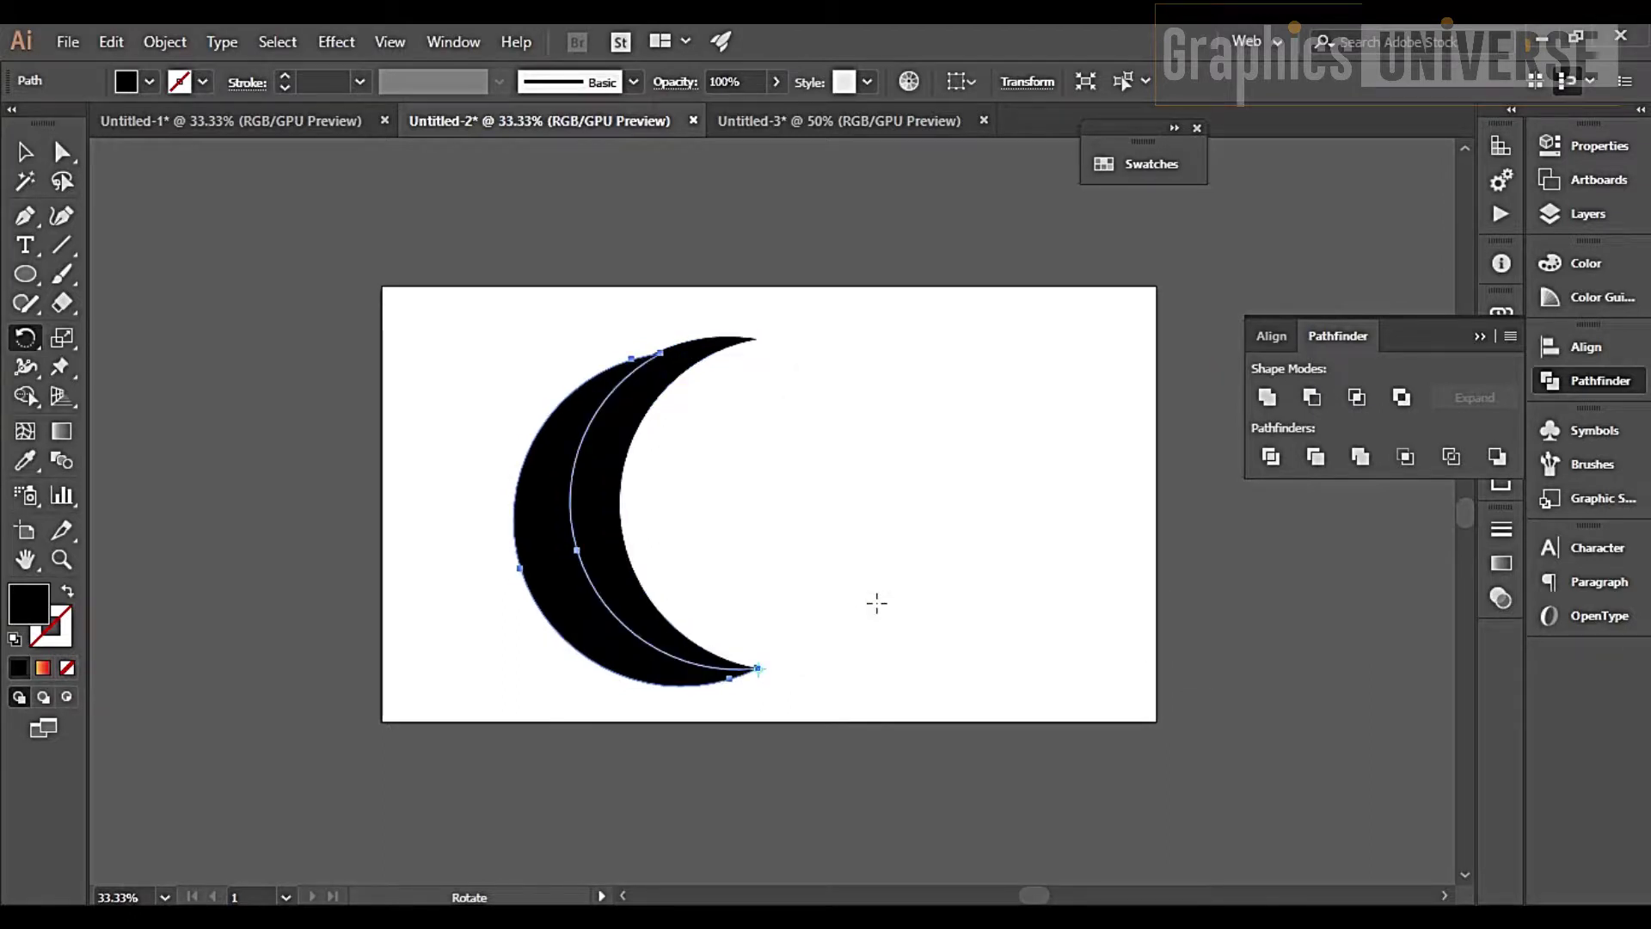
Repeat the -20° rotated copy, undo the extra copies, and select all crescents
key("ctrl+d")
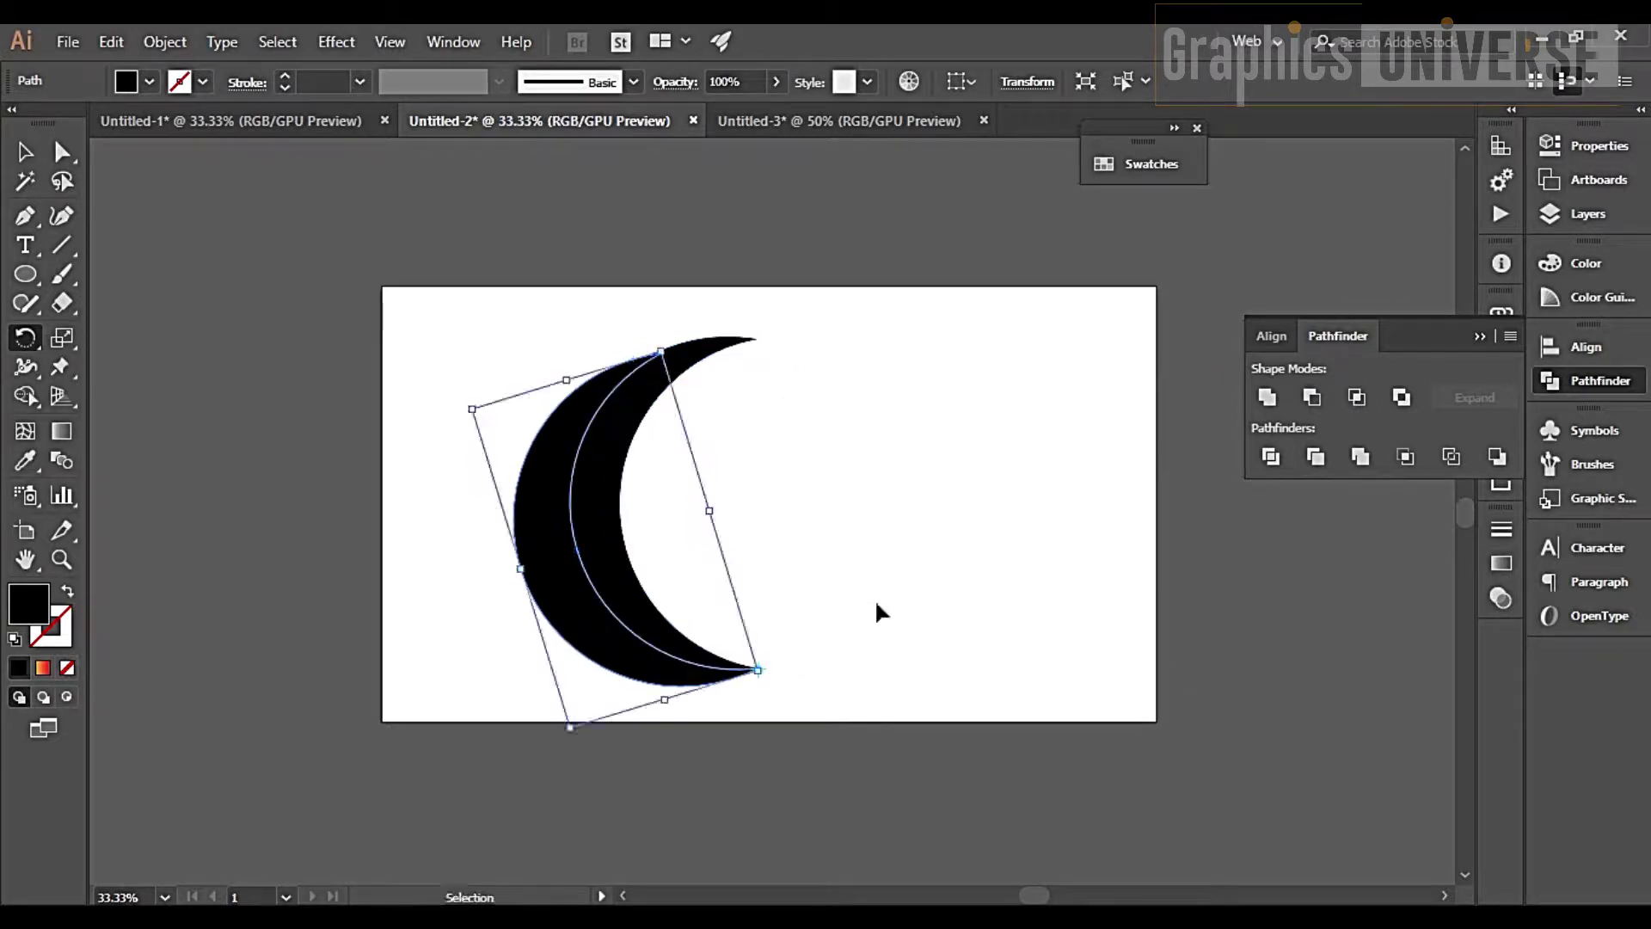
key("ctrl+d")
key("ctrl+d")
key("ctrl+z")
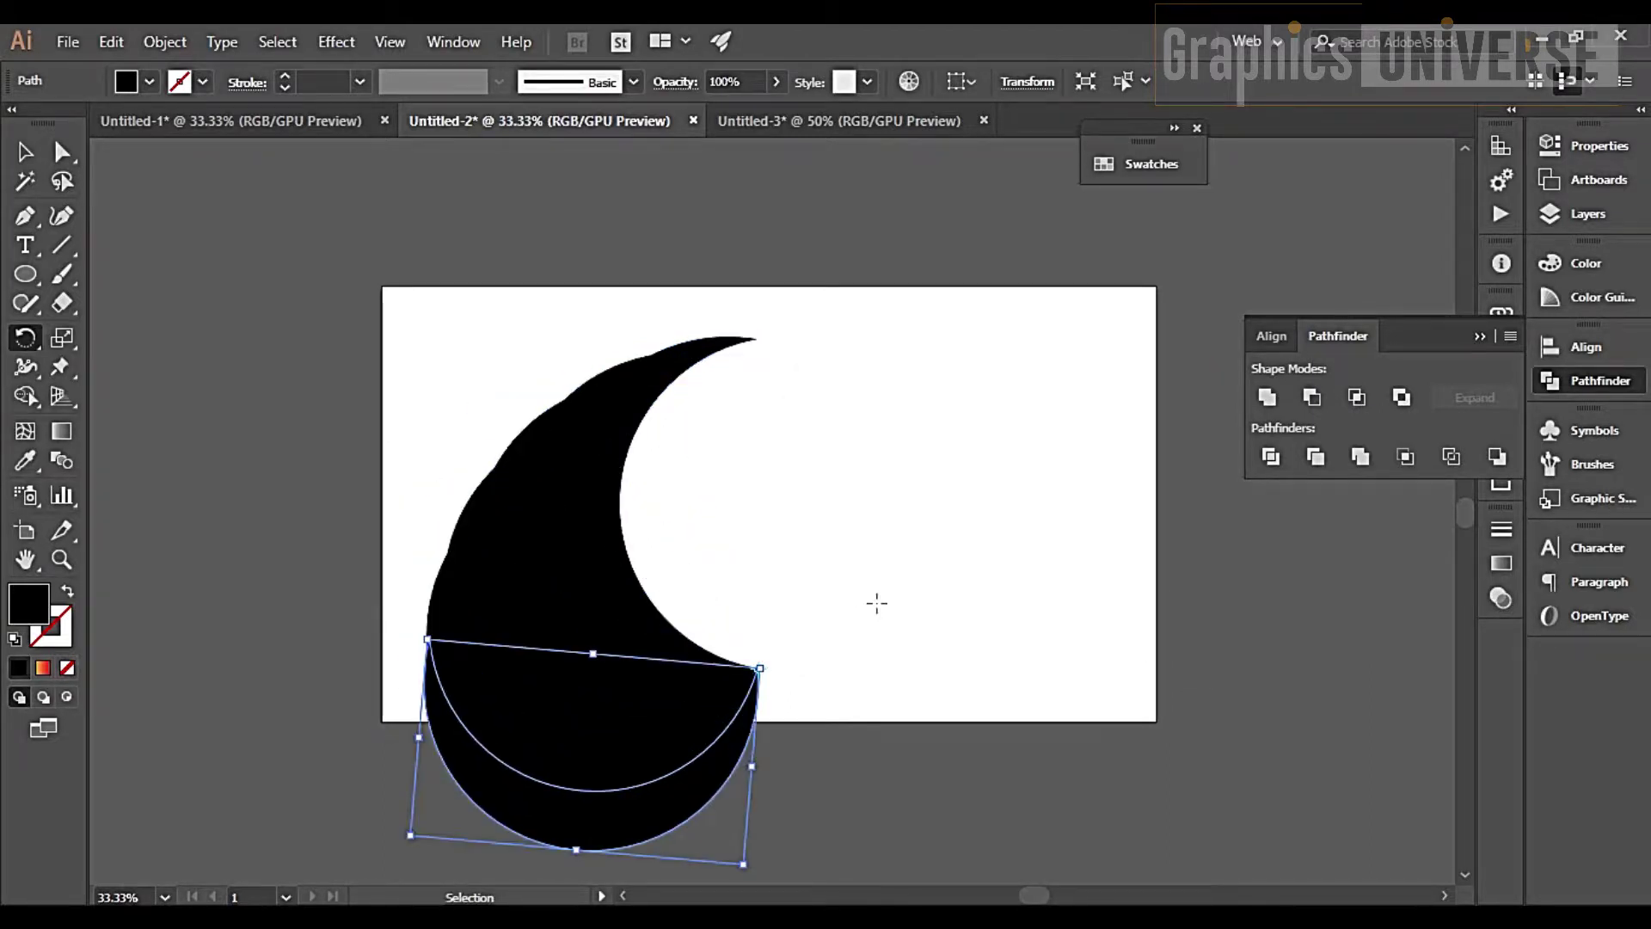
key("ctrl+z")
left_click(25, 151)
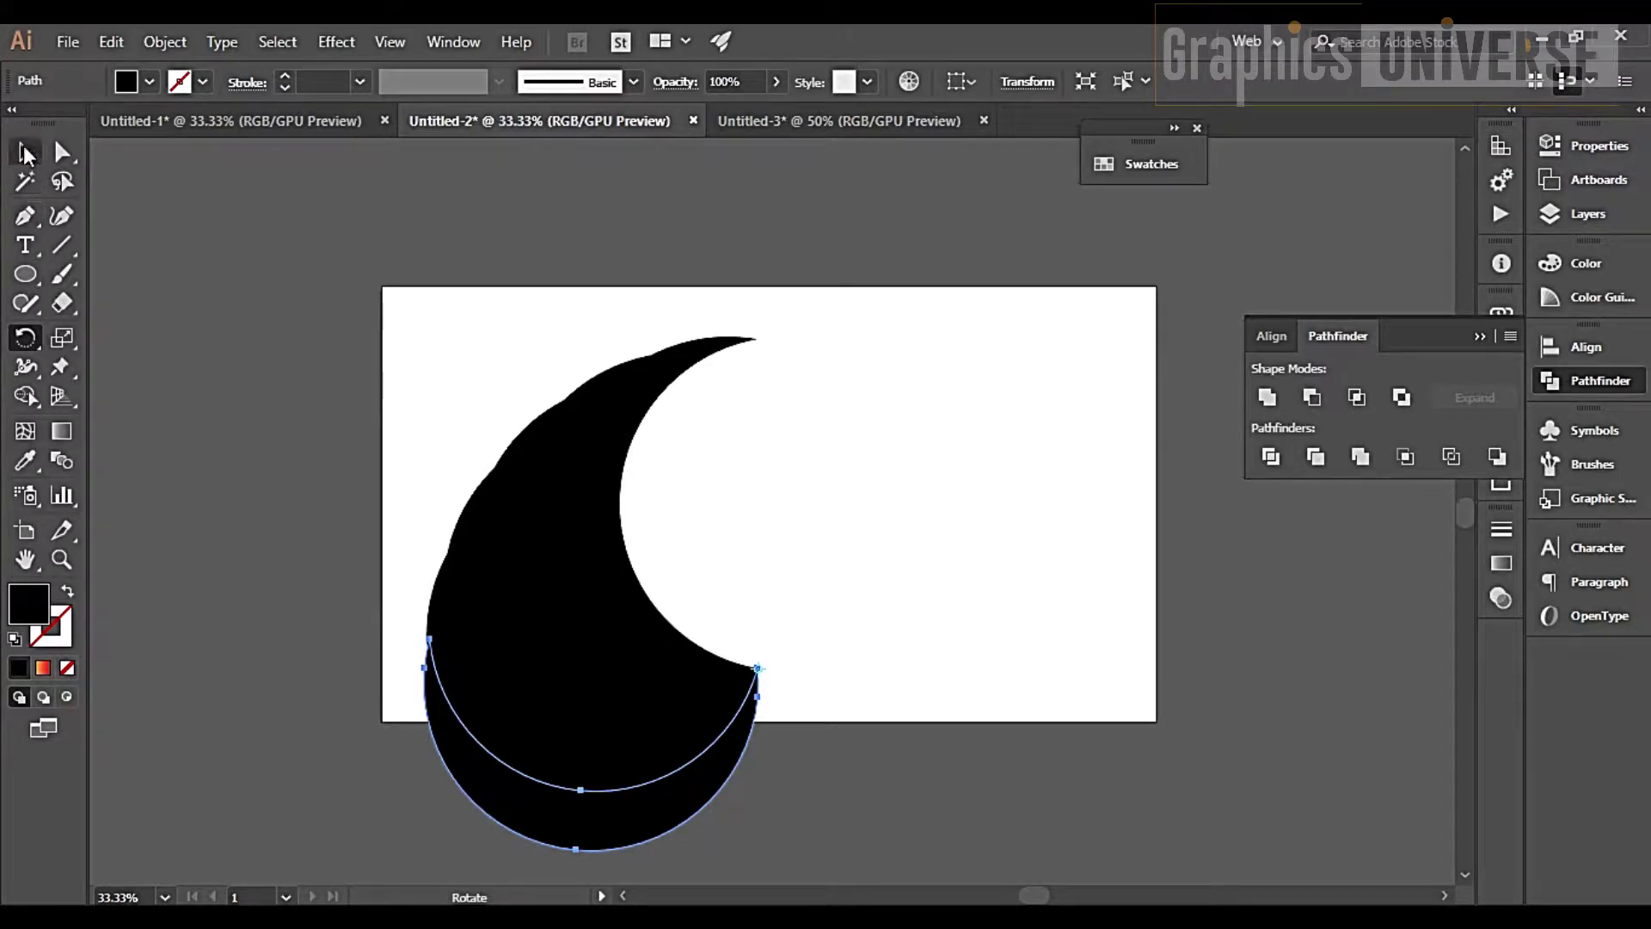
left_click_drag(320, 303, 860, 761)
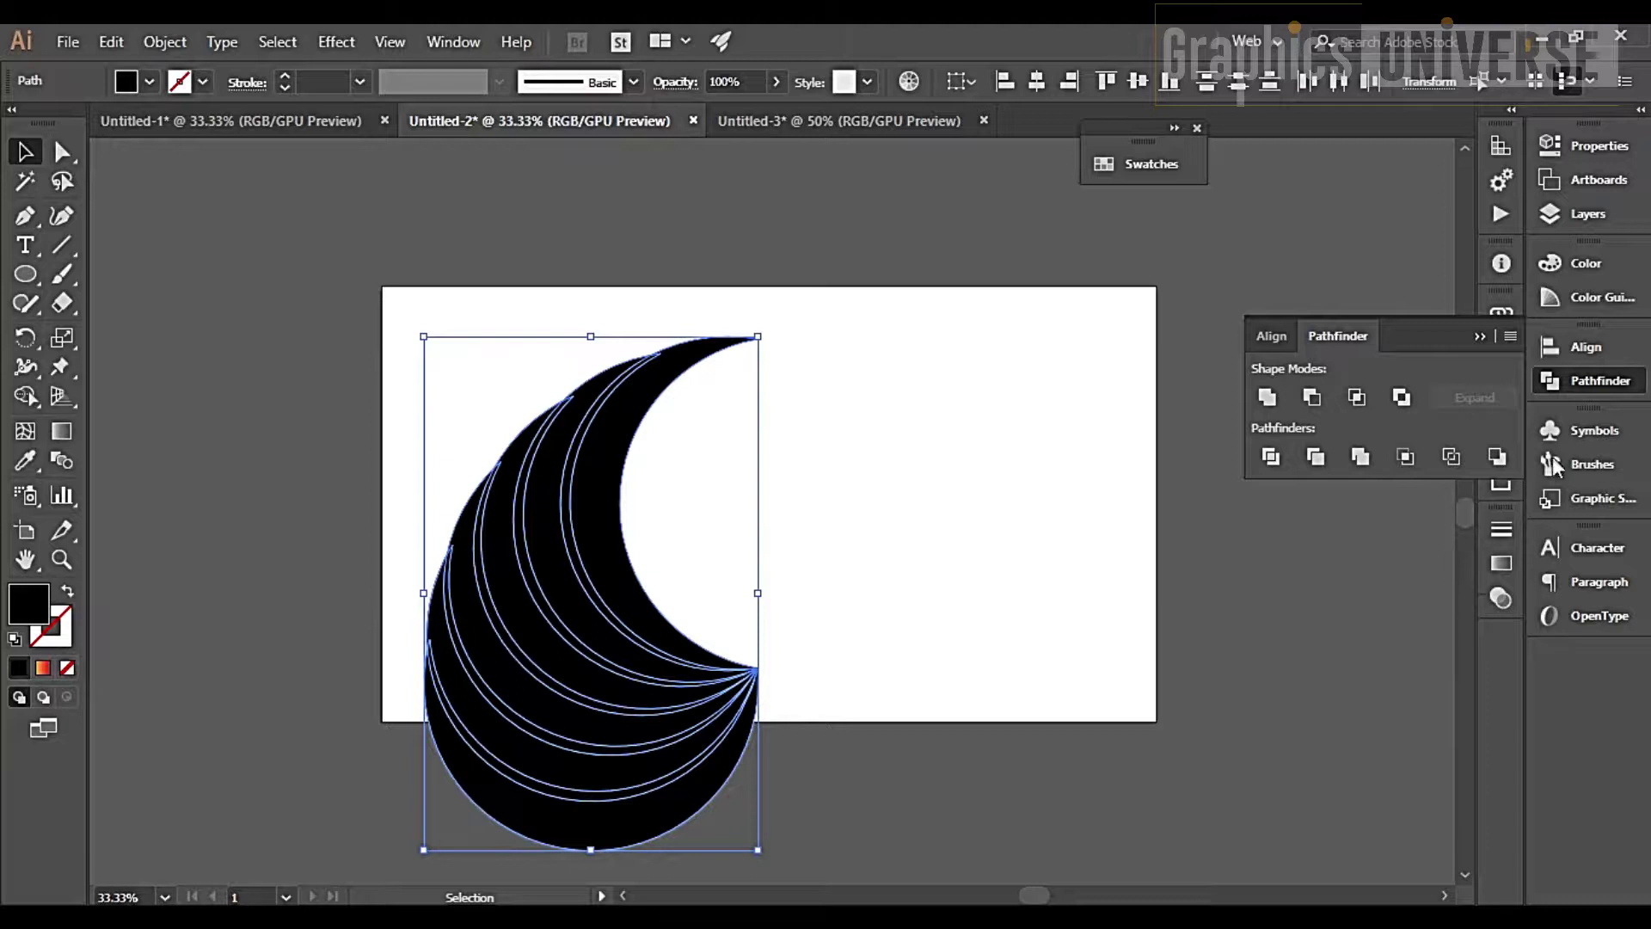
Apply the orange-to-red gradient to all the crescents
left_click(1477, 338)
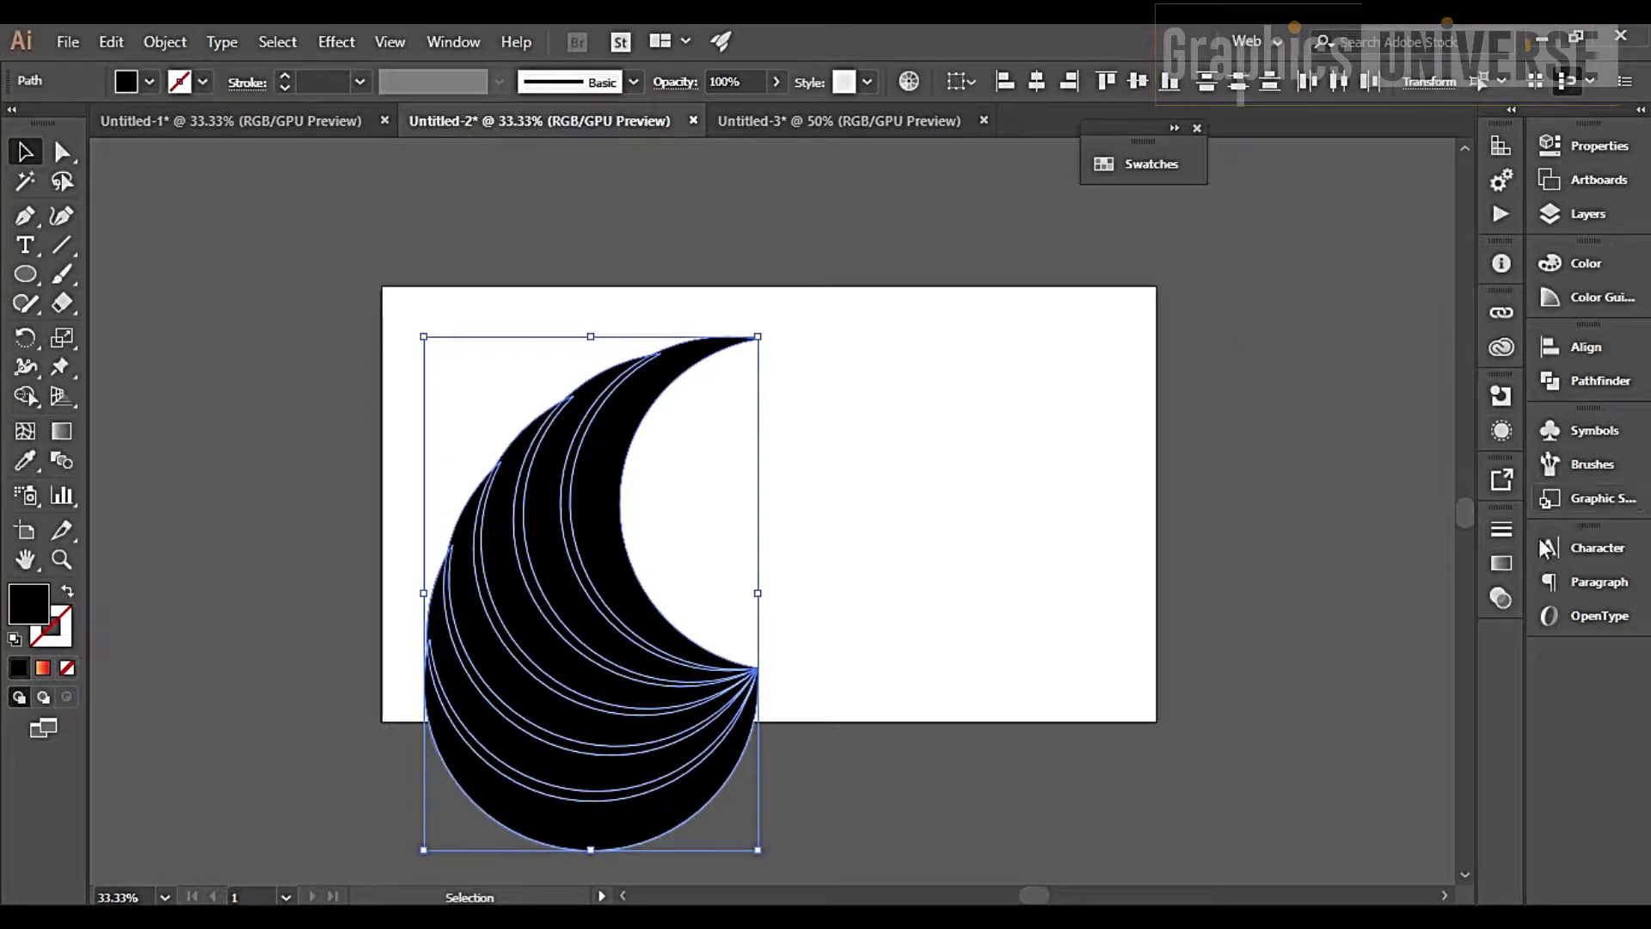
left_click(1498, 568)
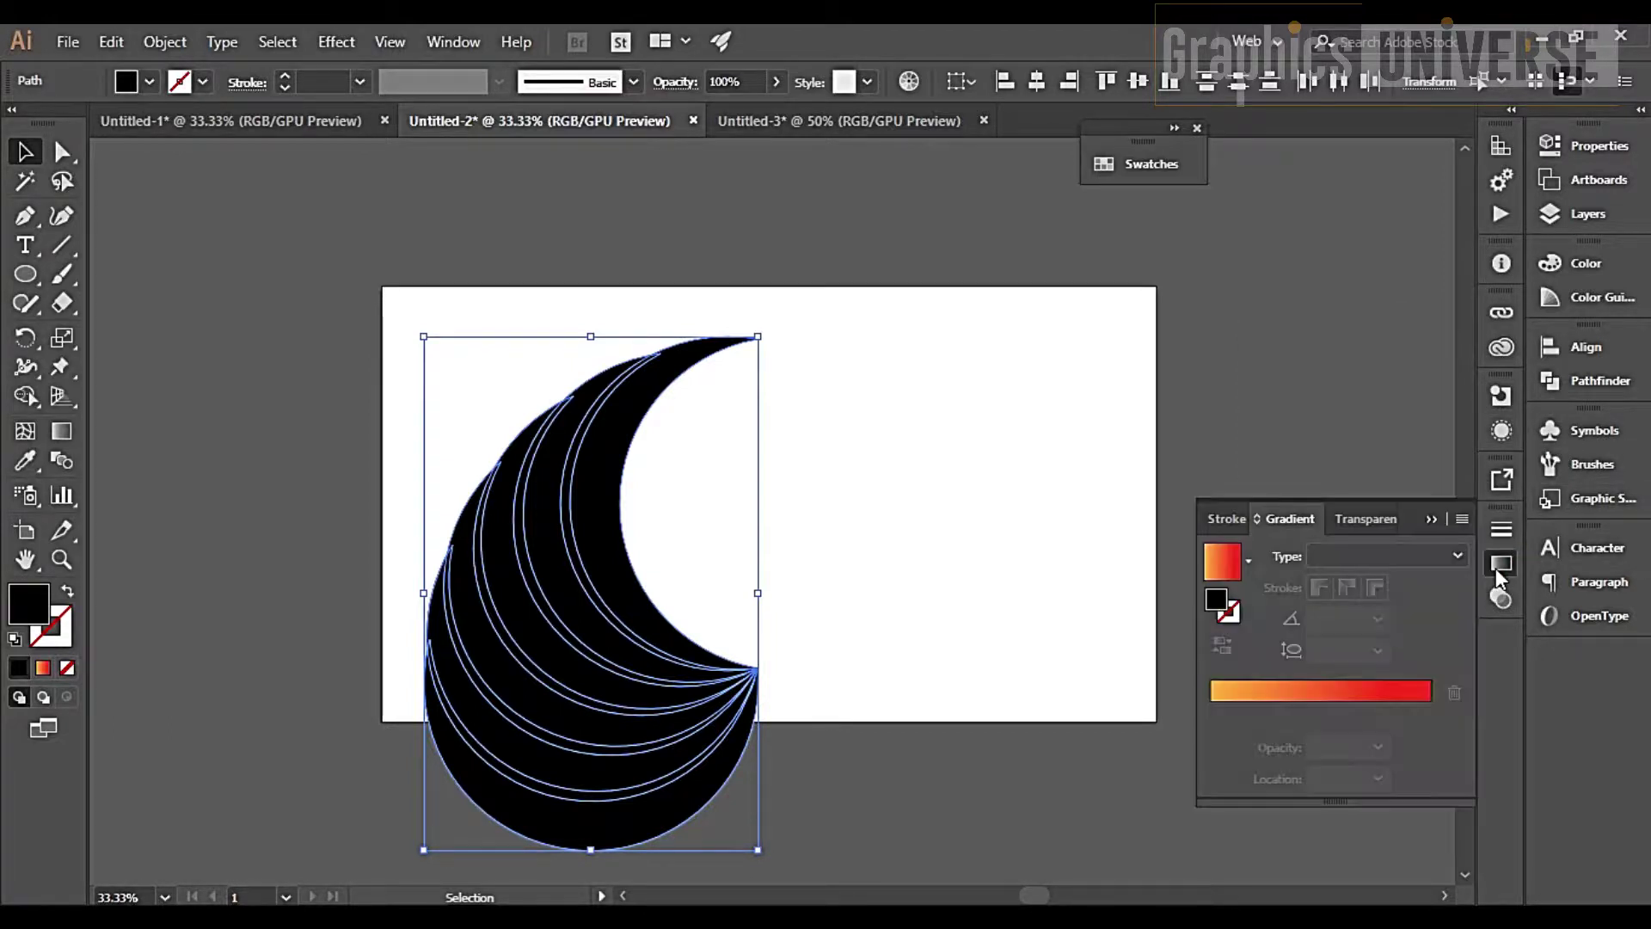
left_click(1355, 684)
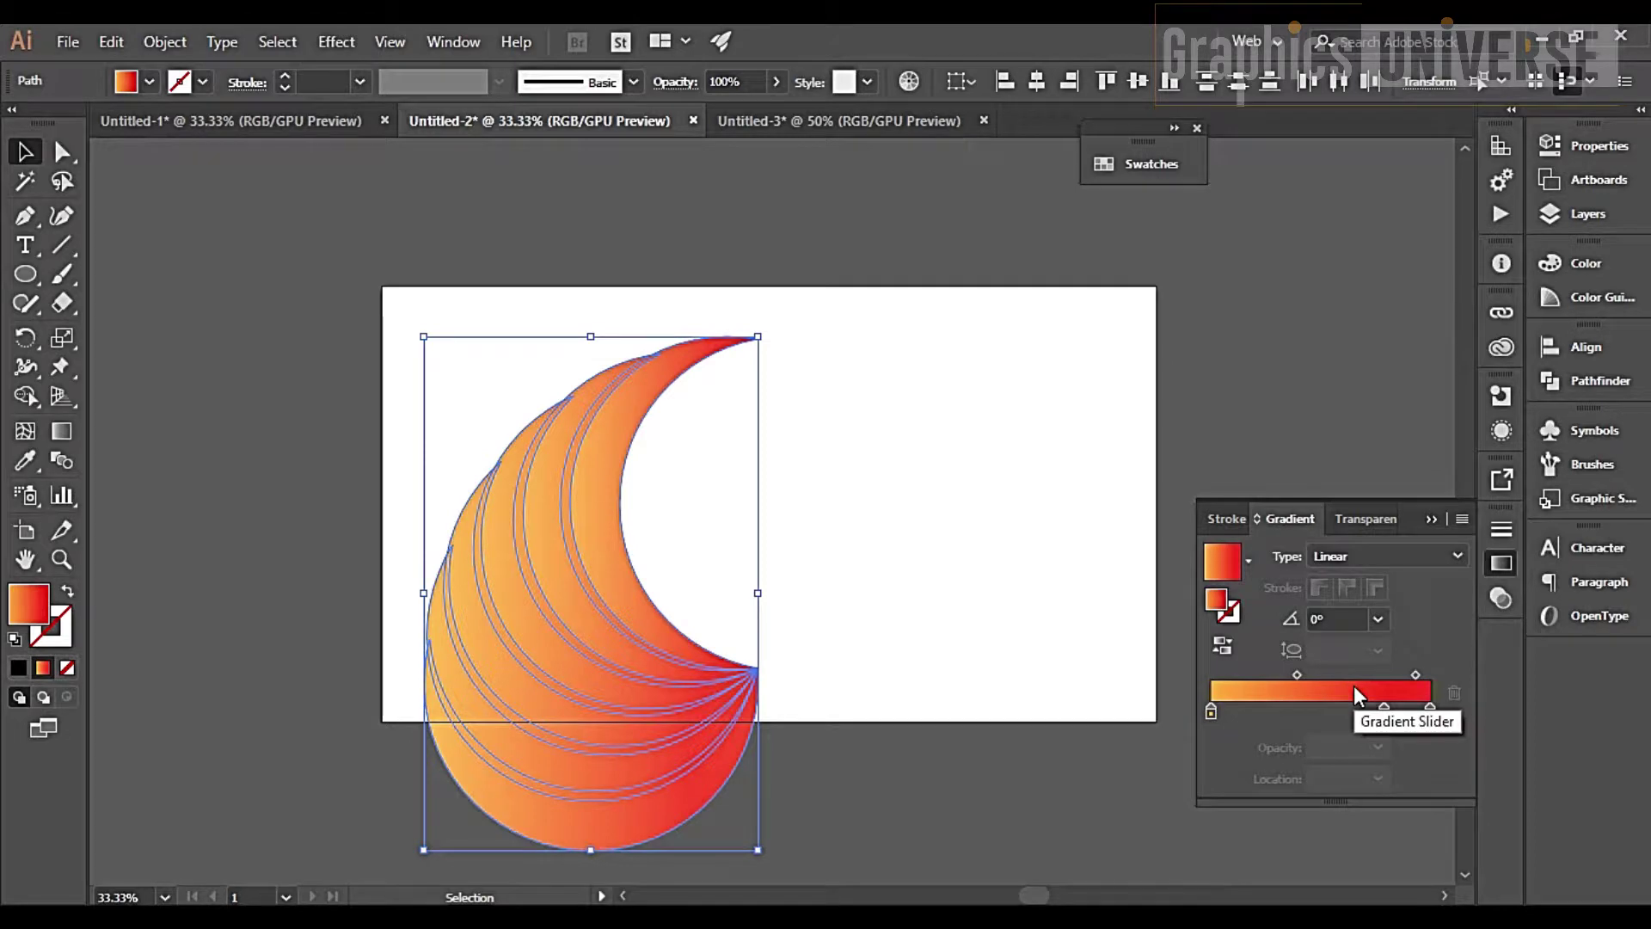
left_click(1020, 535)
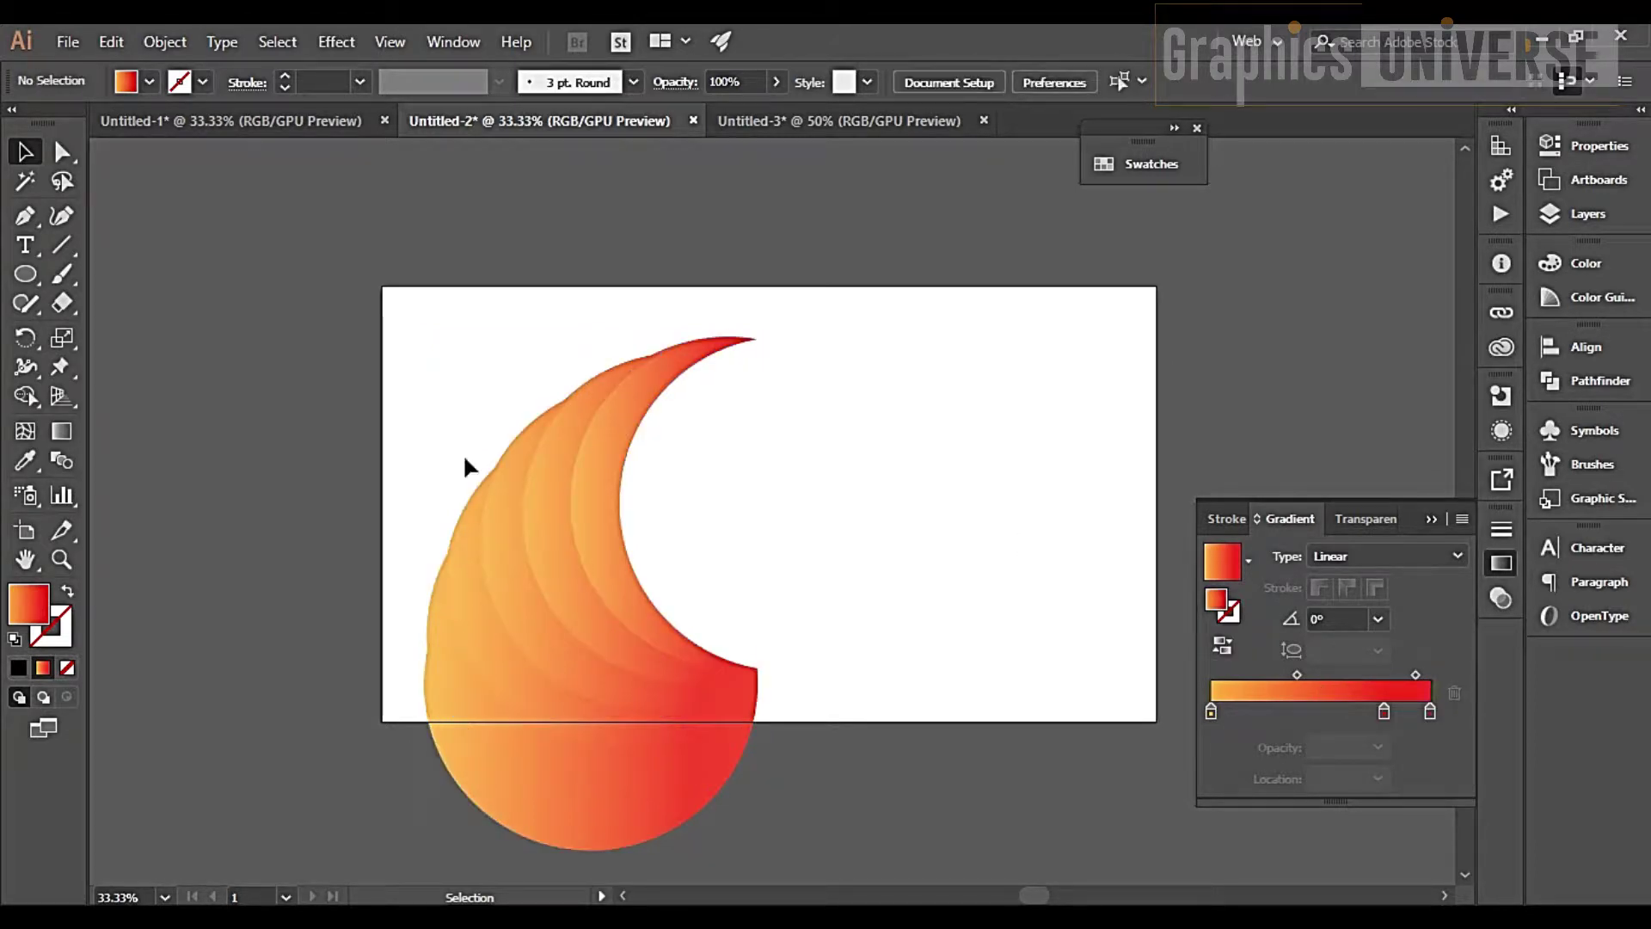
left_click_drag(340, 383, 856, 774)
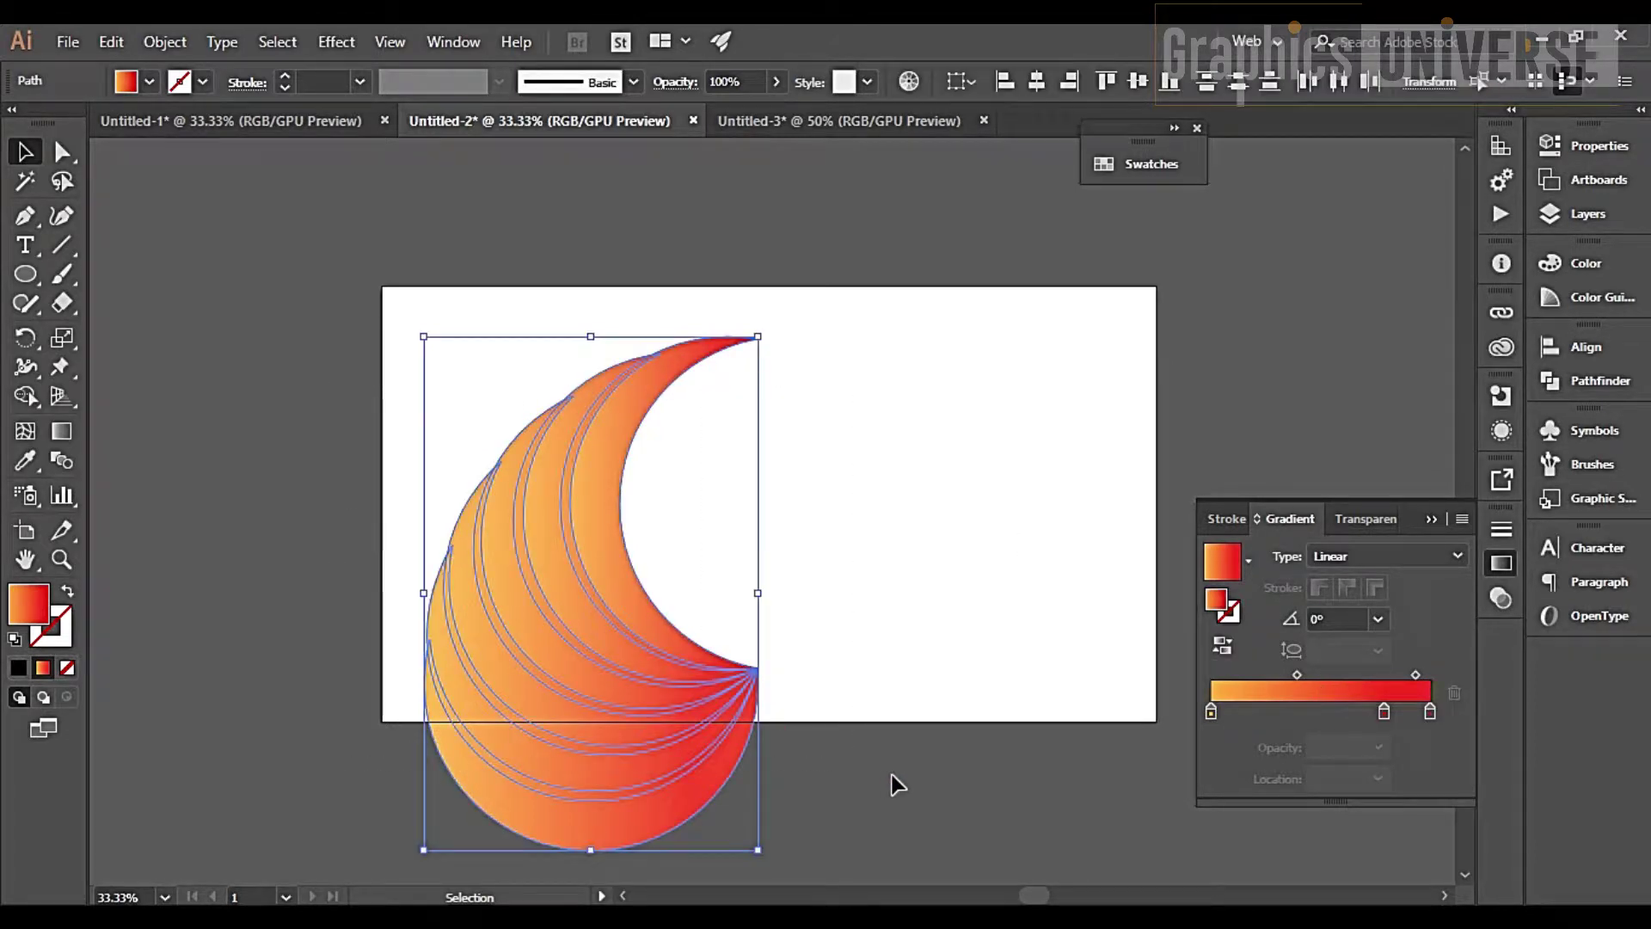
left_click(1433, 520)
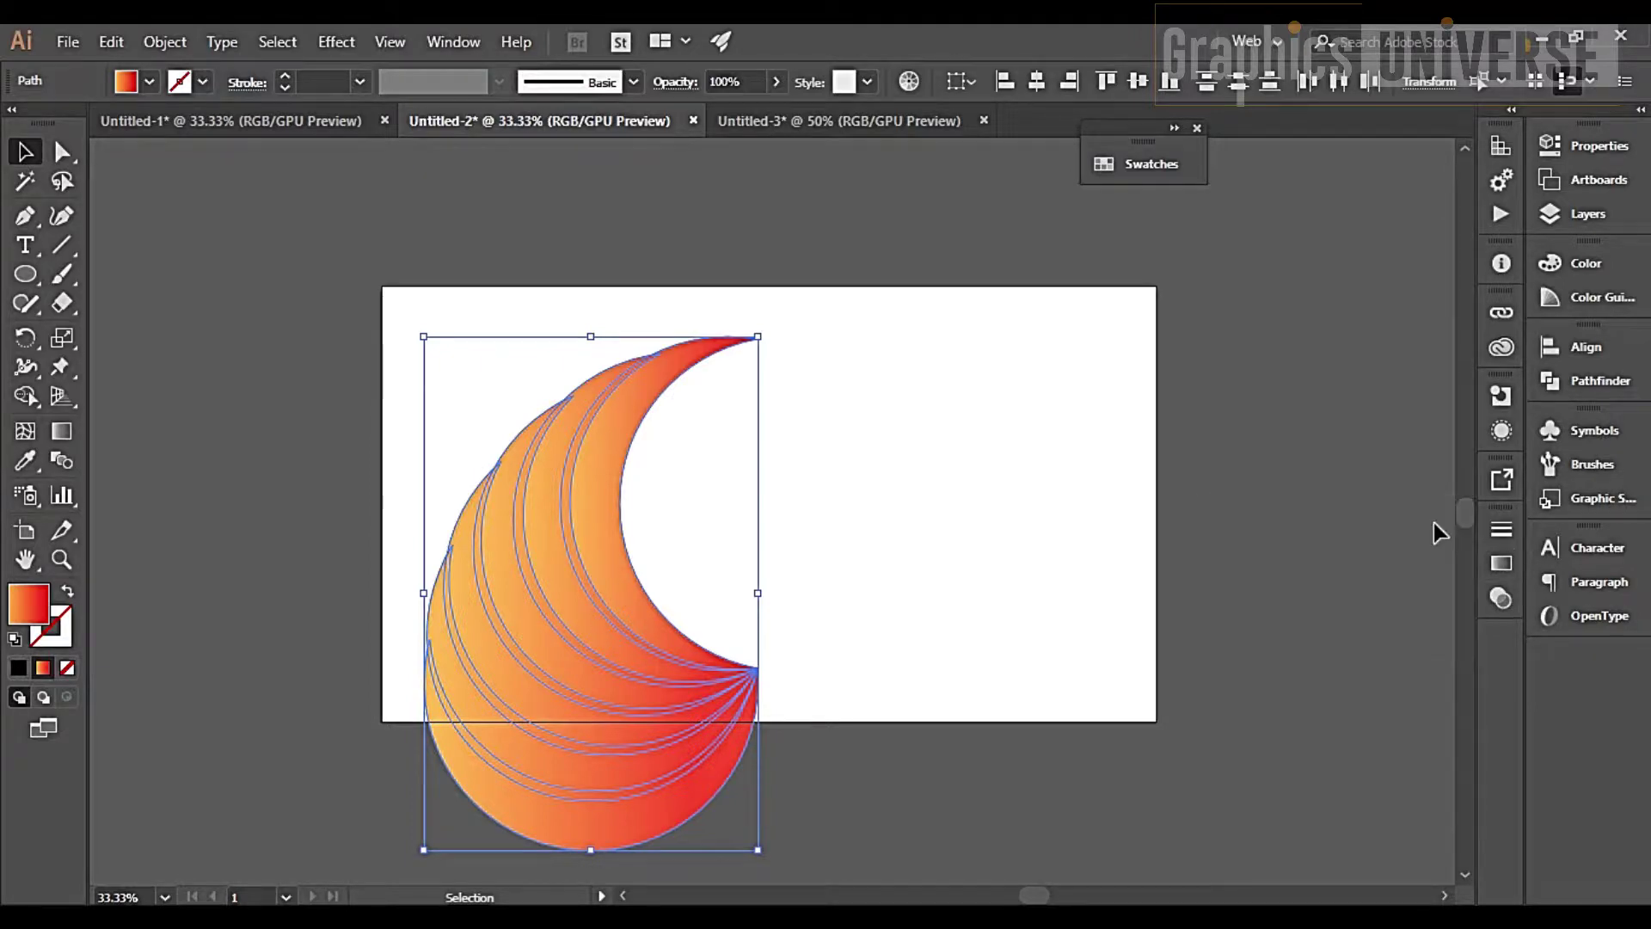
Move the flame artwork up-right and Divide the overlapping crescents with Pathfinder
left_click_drag(715, 689, 739, 622)
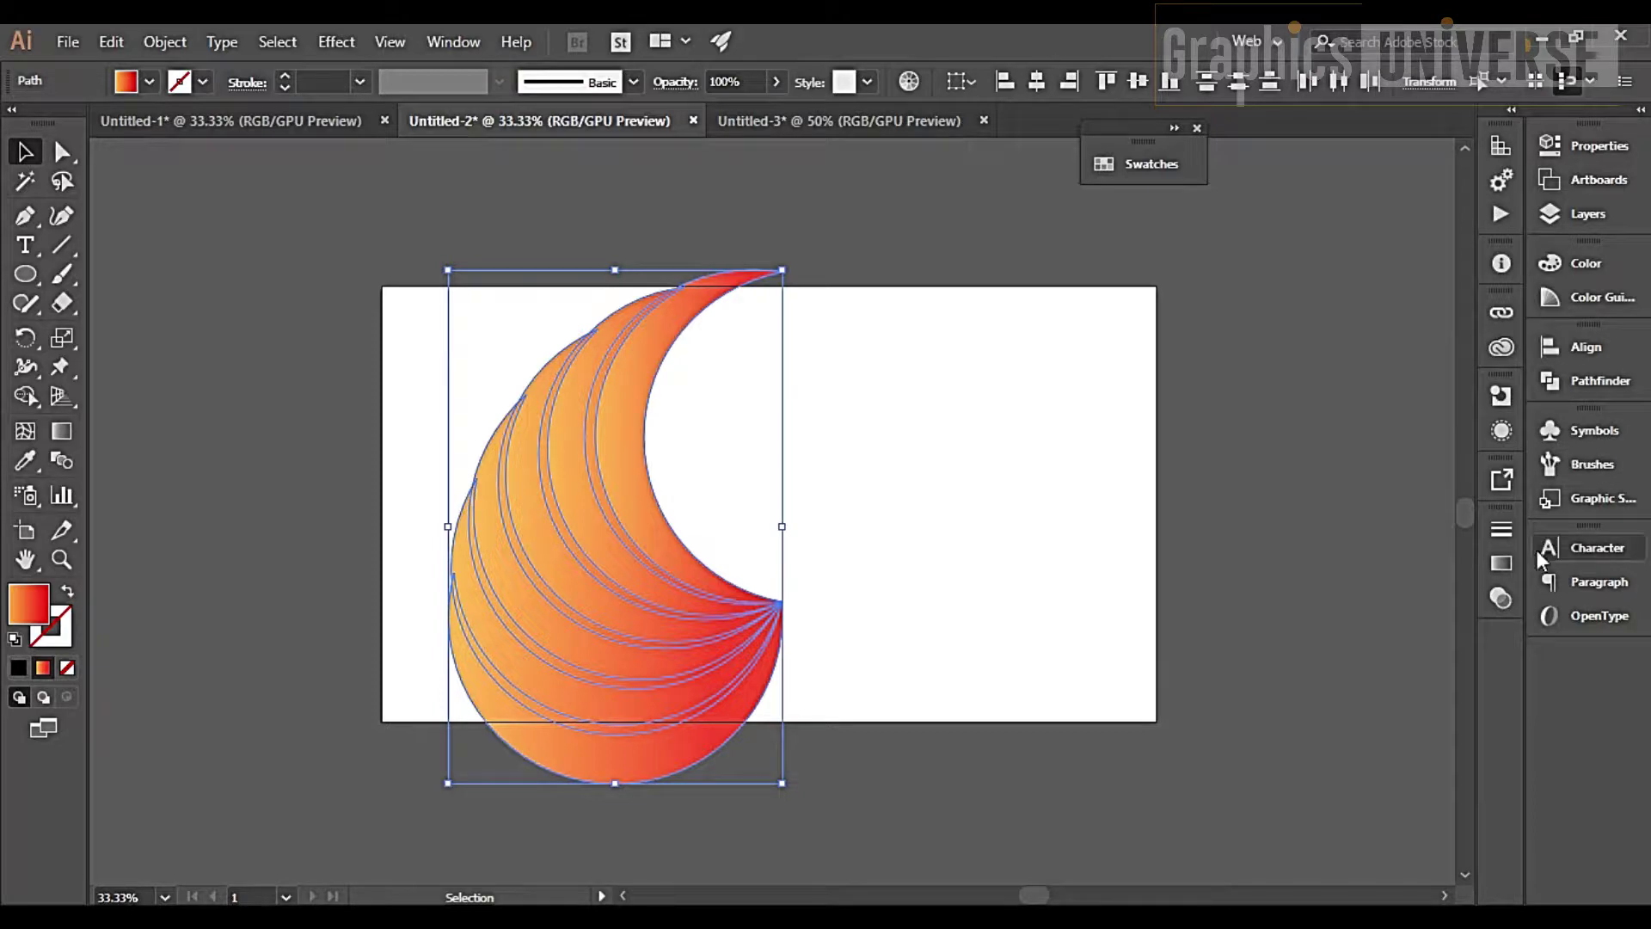
left_click(1546, 380)
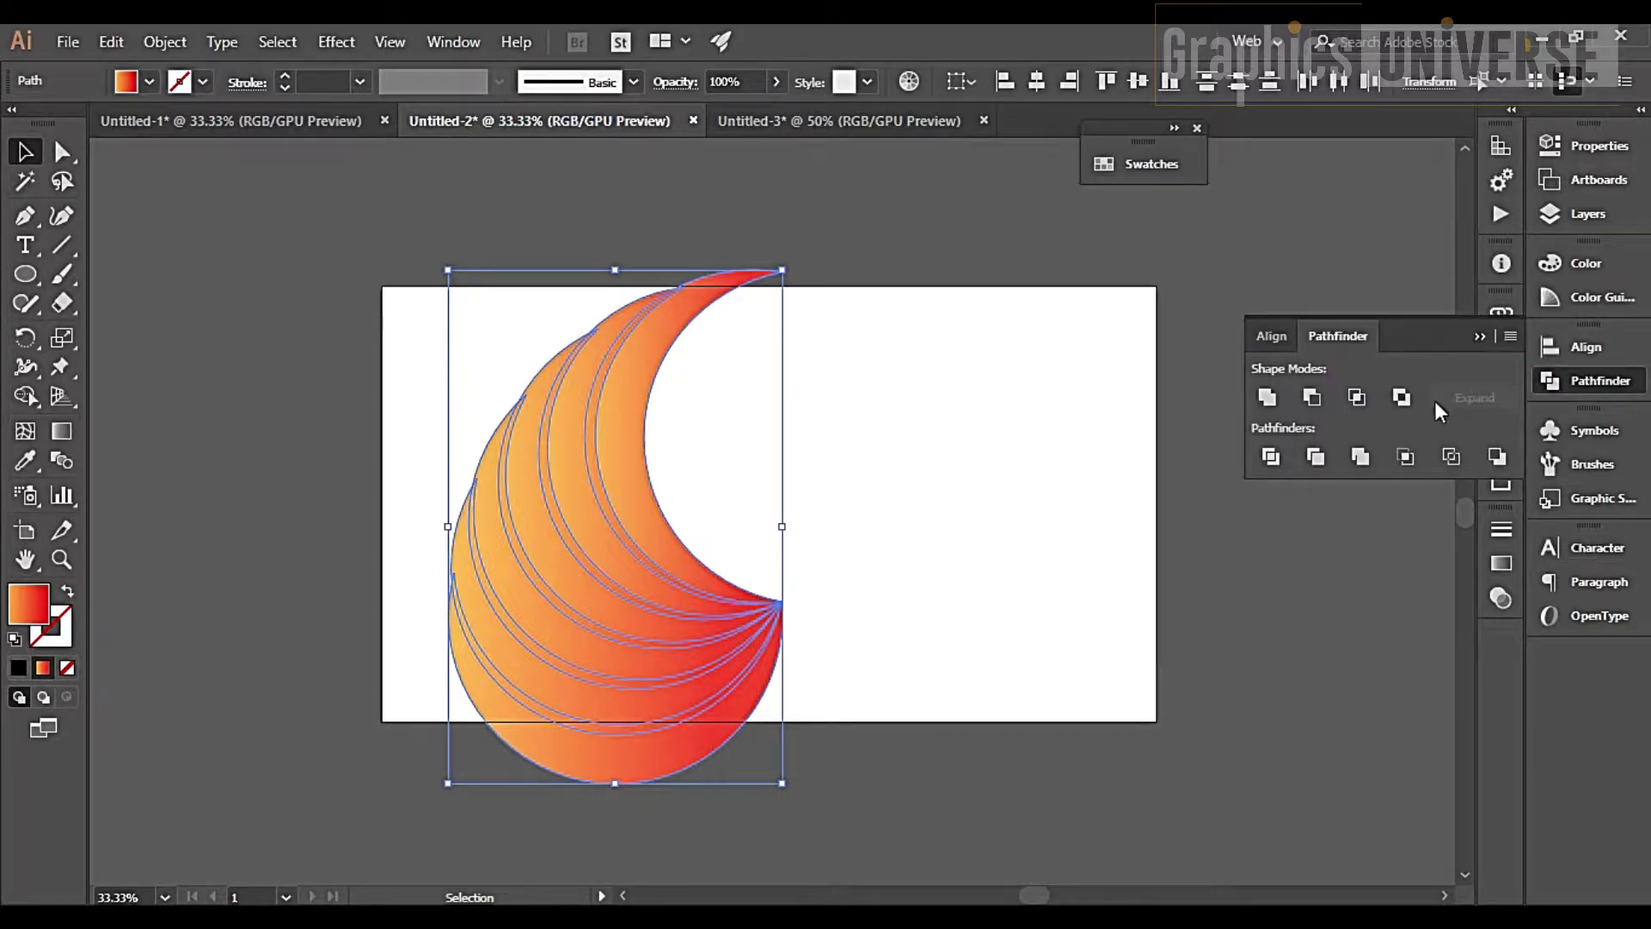
left_click(1270, 461)
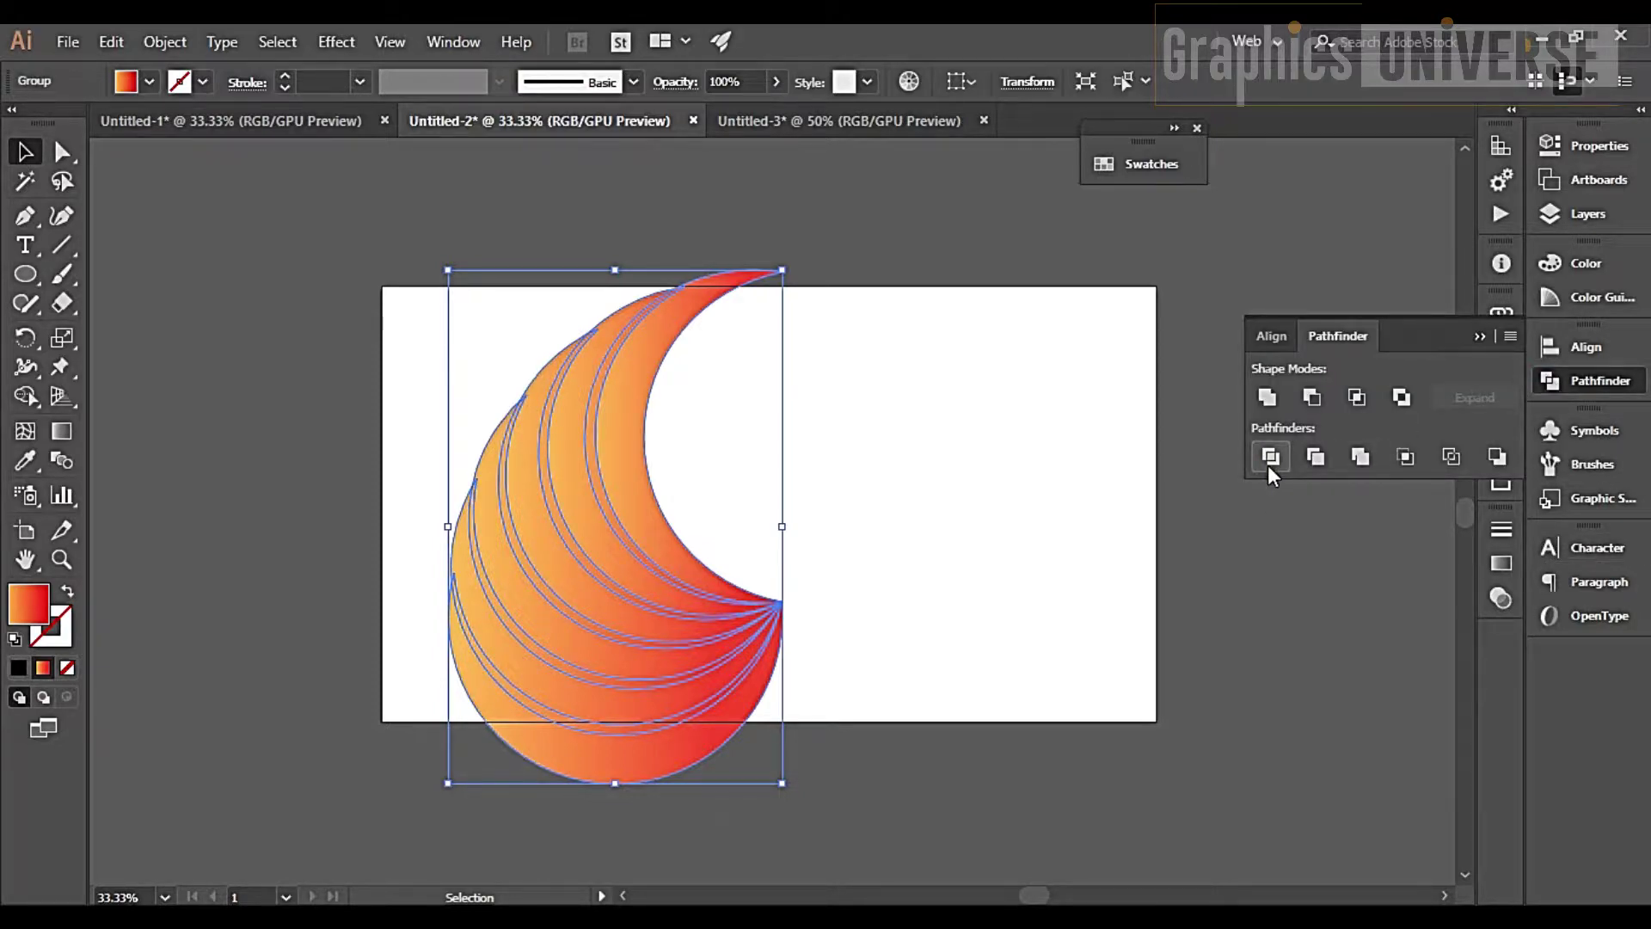
left_click(993, 546)
Zoom in and ungroup the divided crescent pieces
key("ctrl+plus")
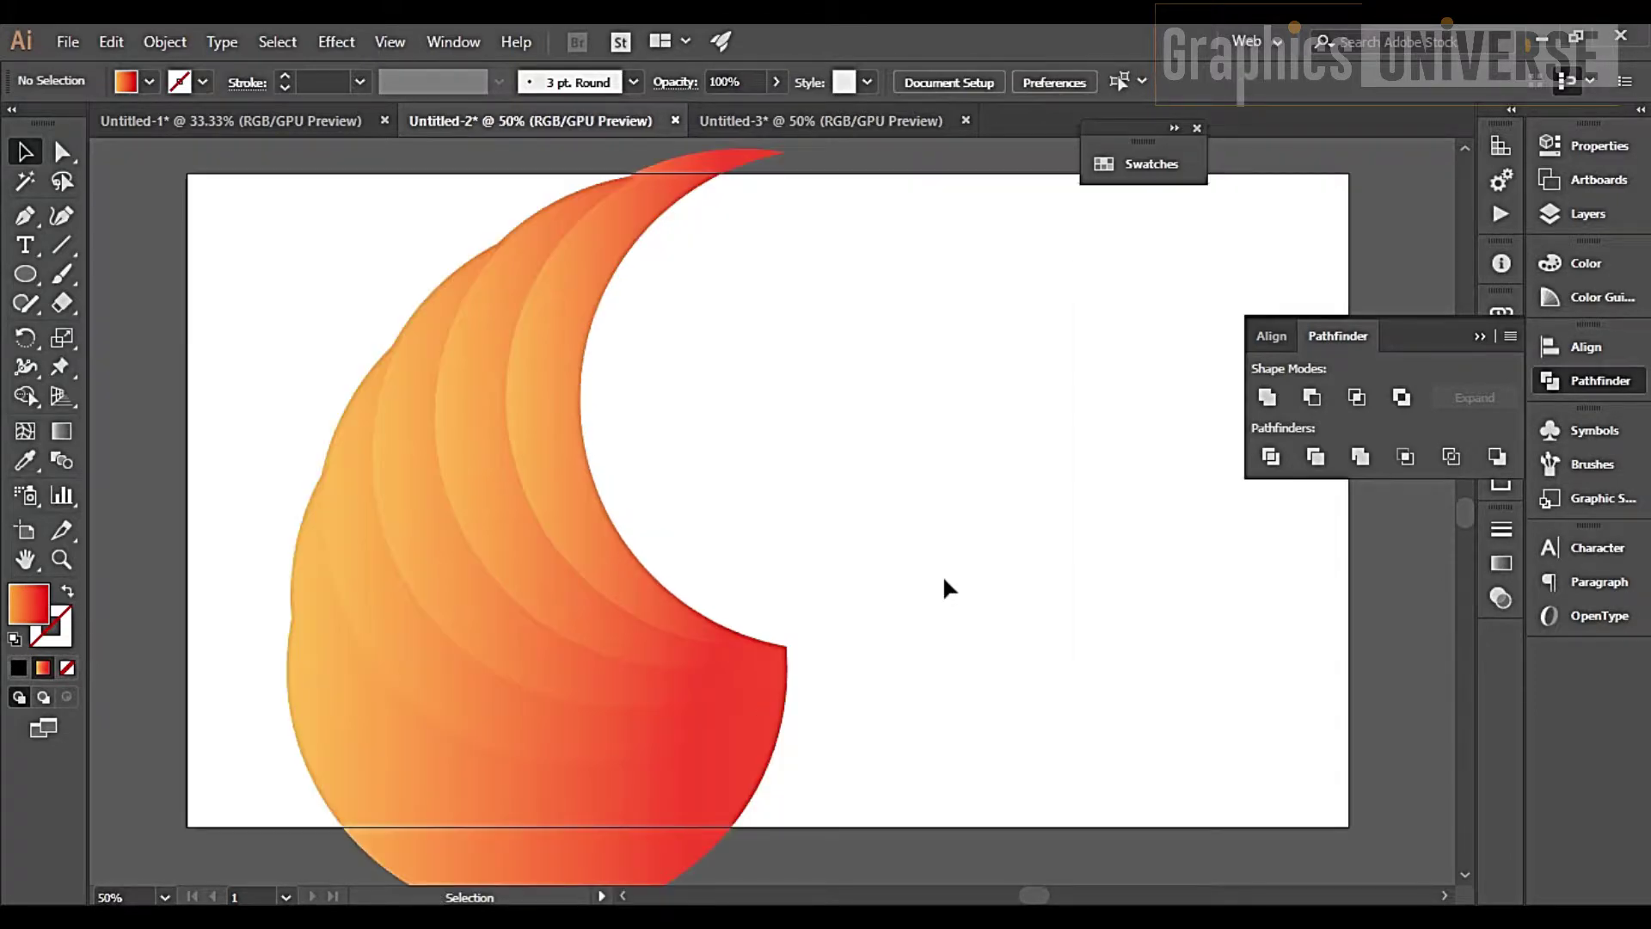
scroll(918, 656, "down", 1)
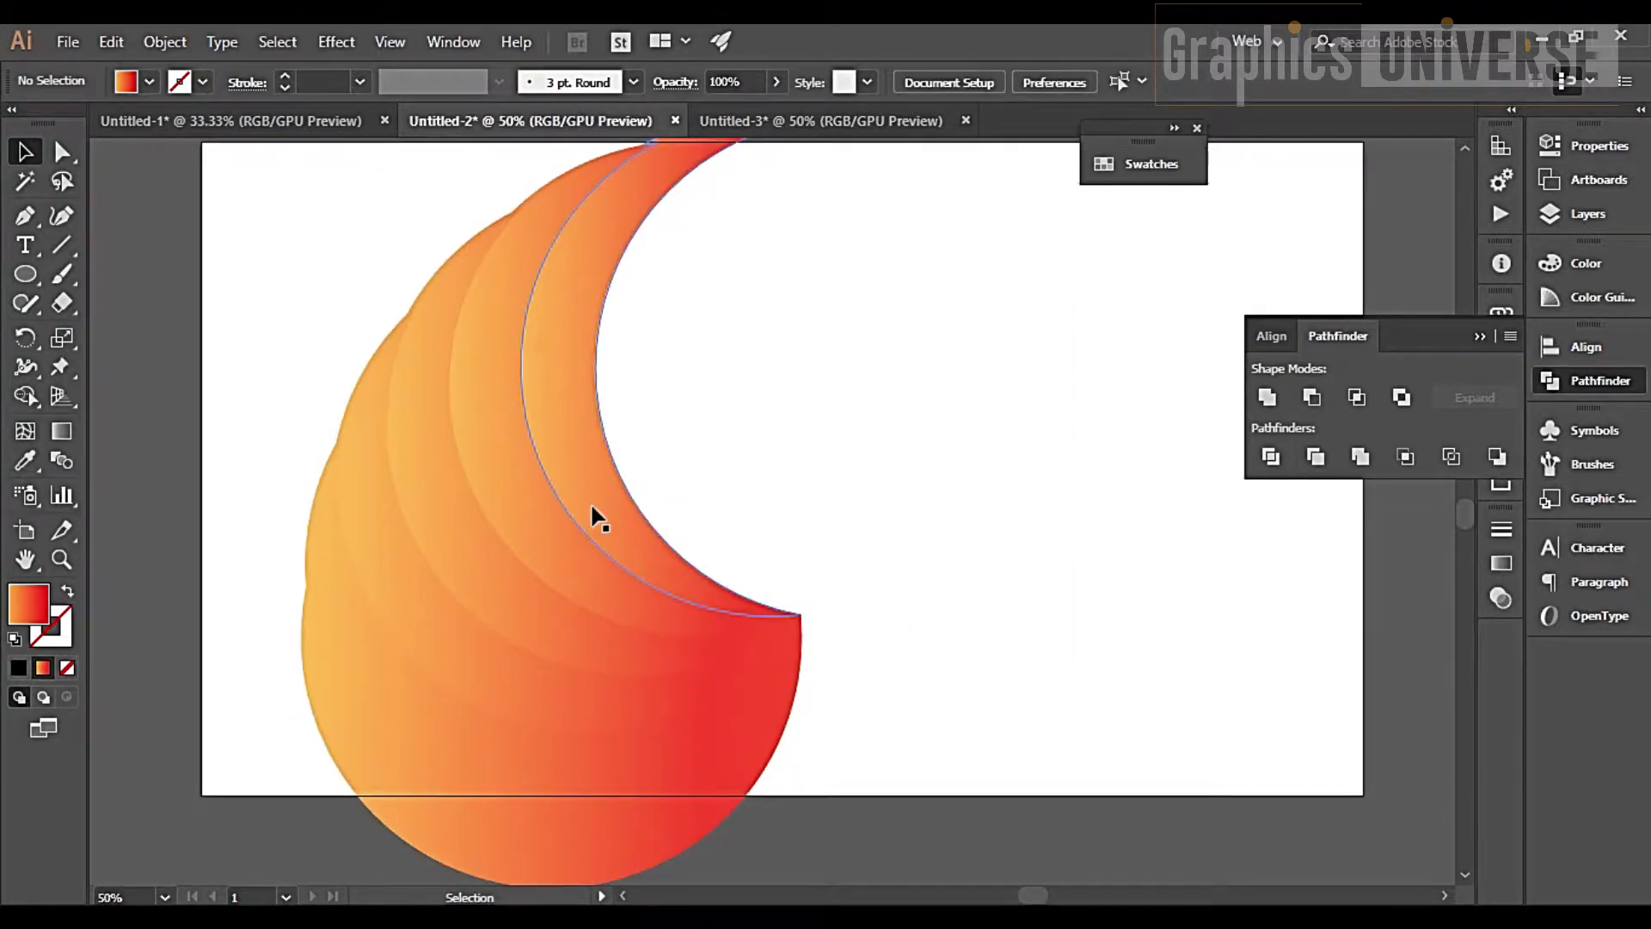
left_click(559, 512)
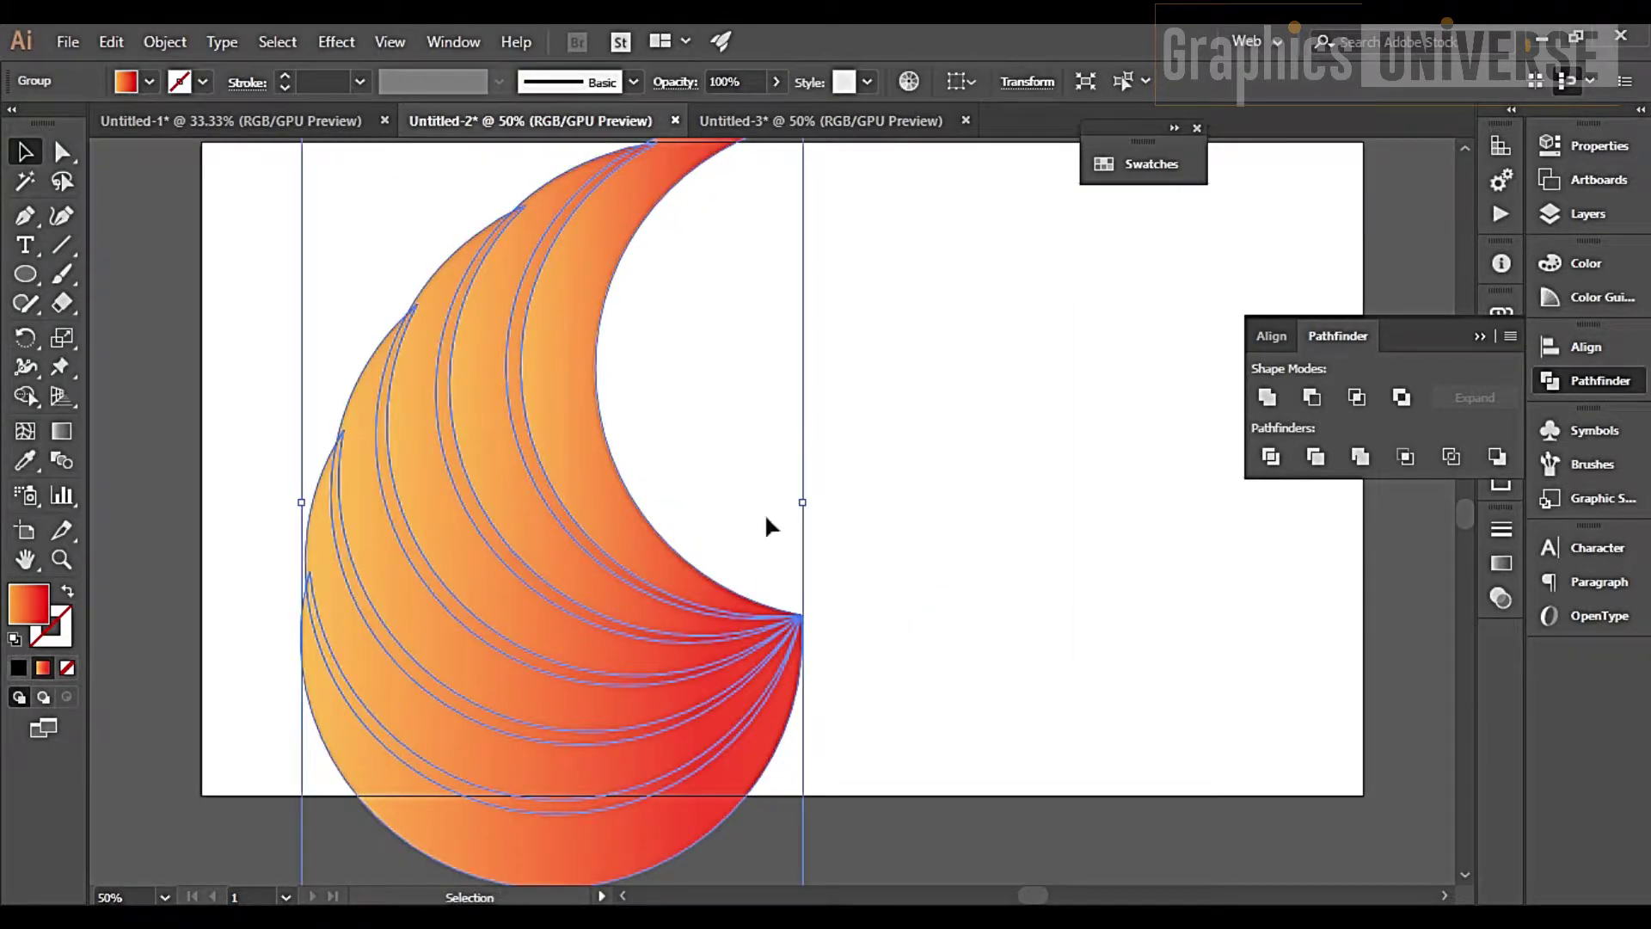
right_click(668, 565)
left_click(732, 376)
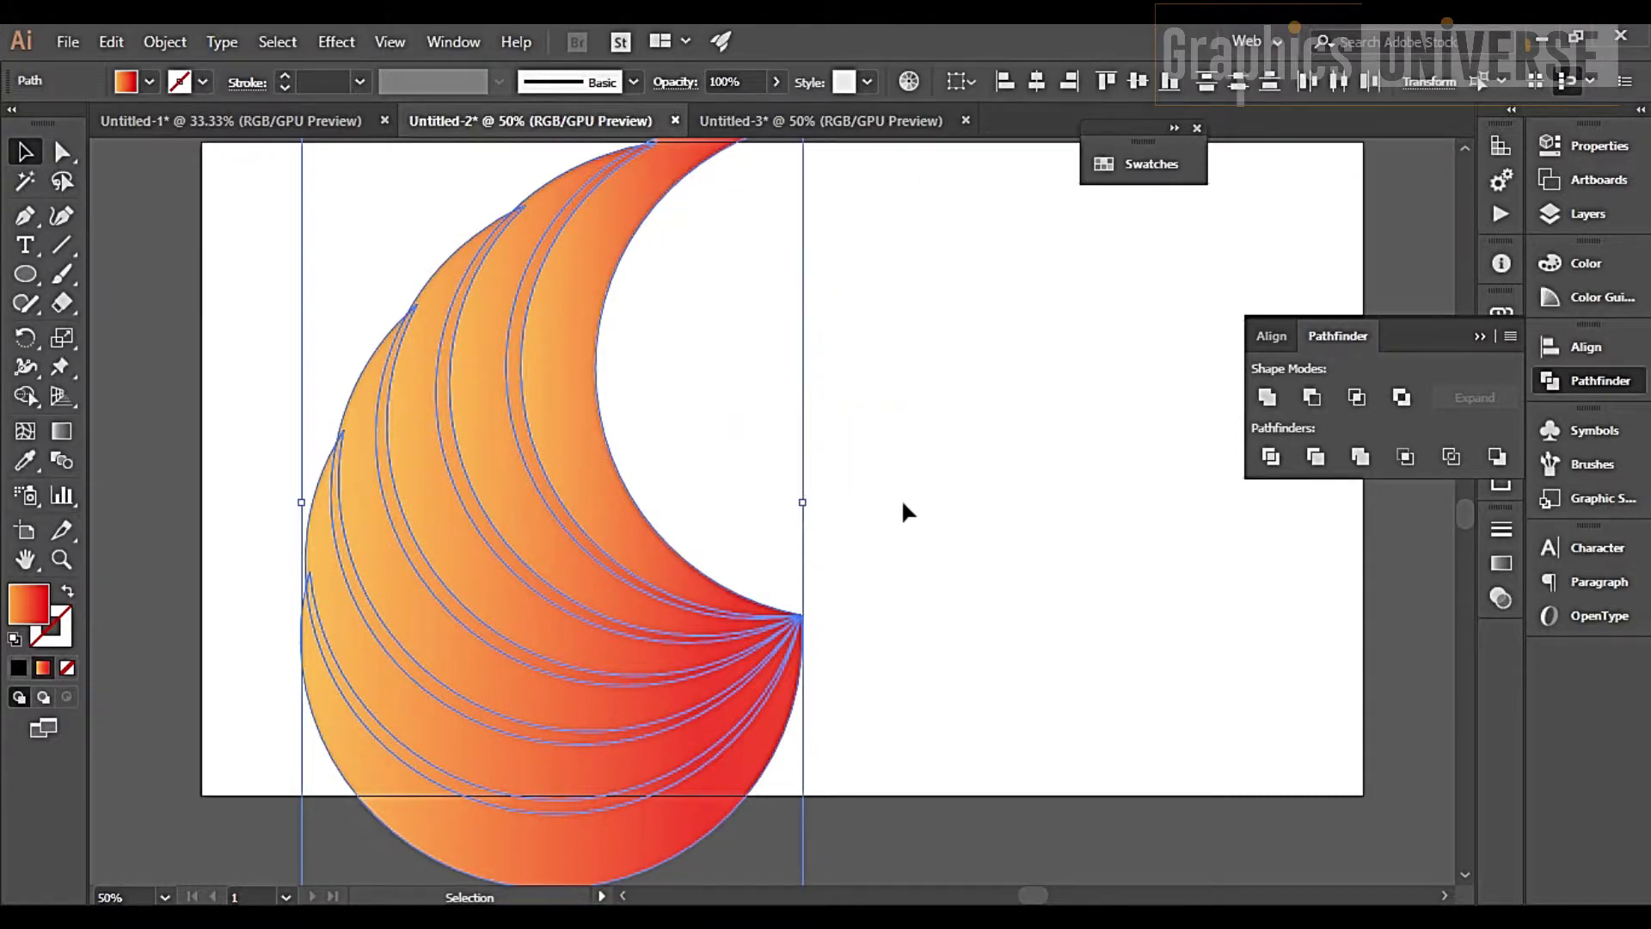
left_click(901, 498)
Set the gradient angle to -90° on the five inner crescent slices
left_click(579, 538)
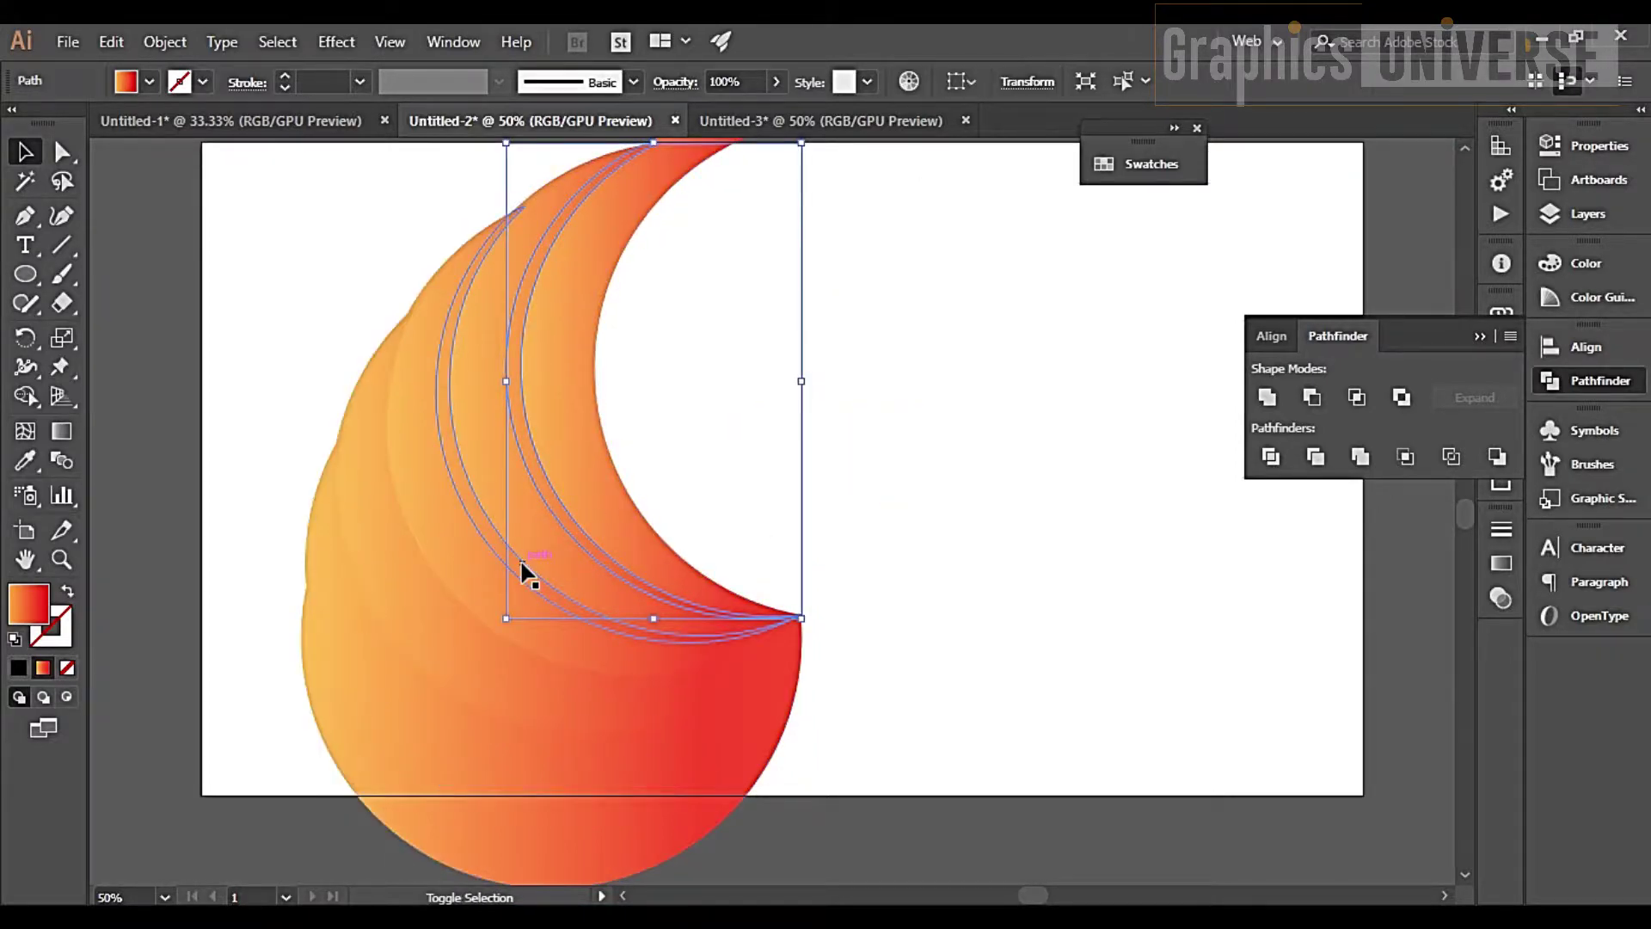
left_click(465, 555, "shift")
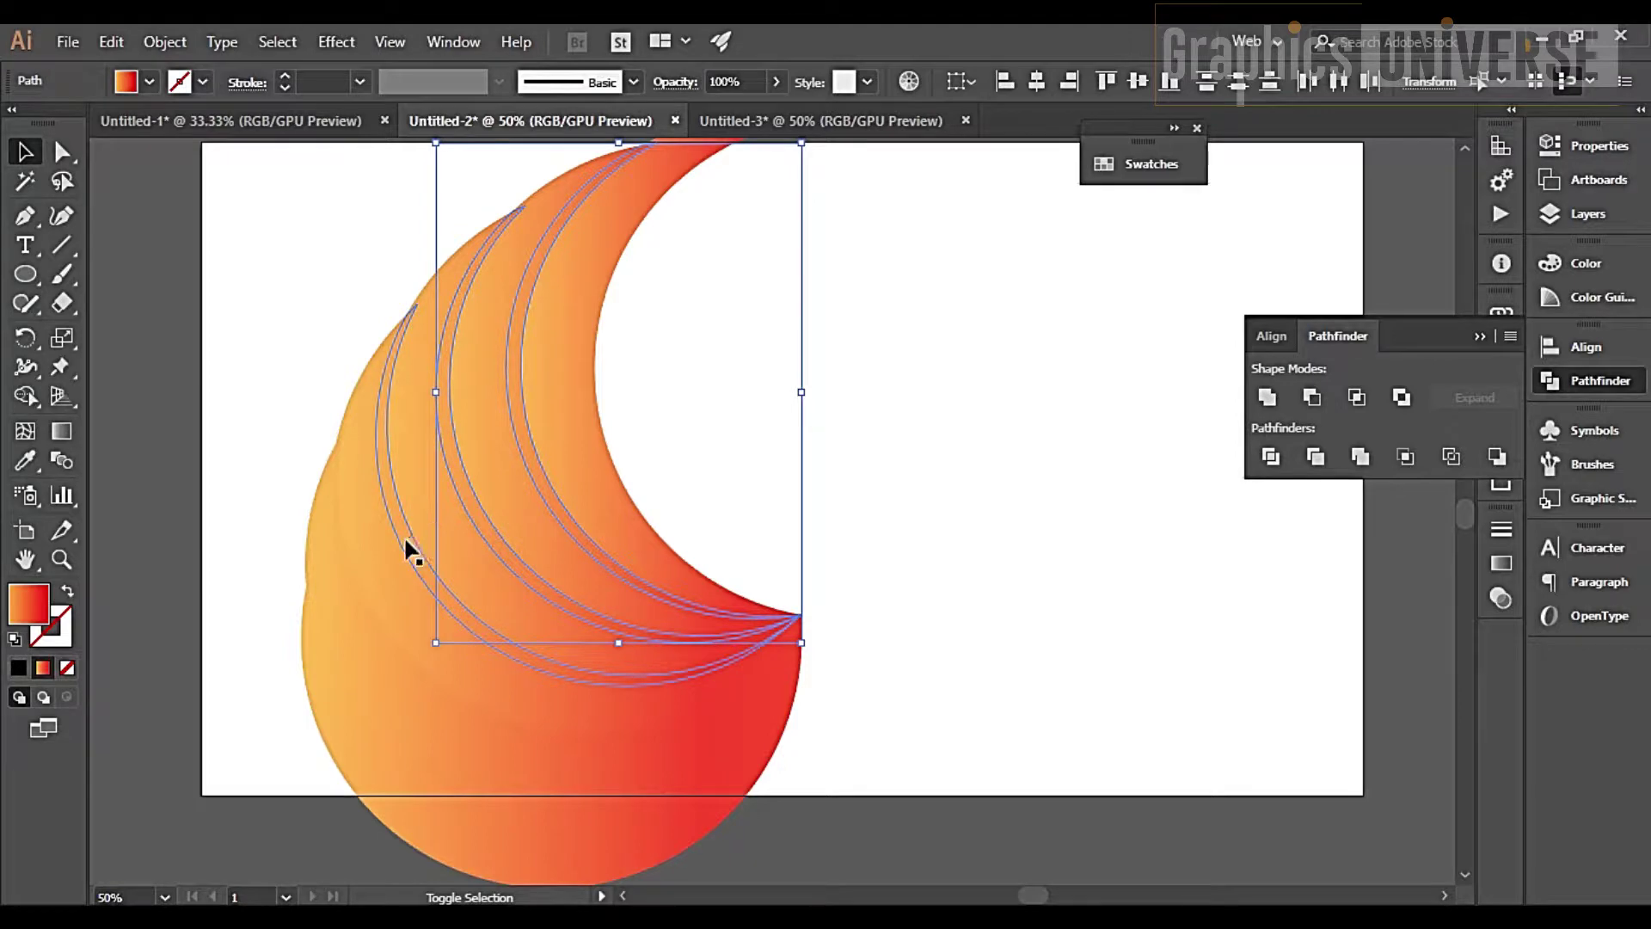
left_click(377, 589, "shift")
left_click(340, 615, "shift")
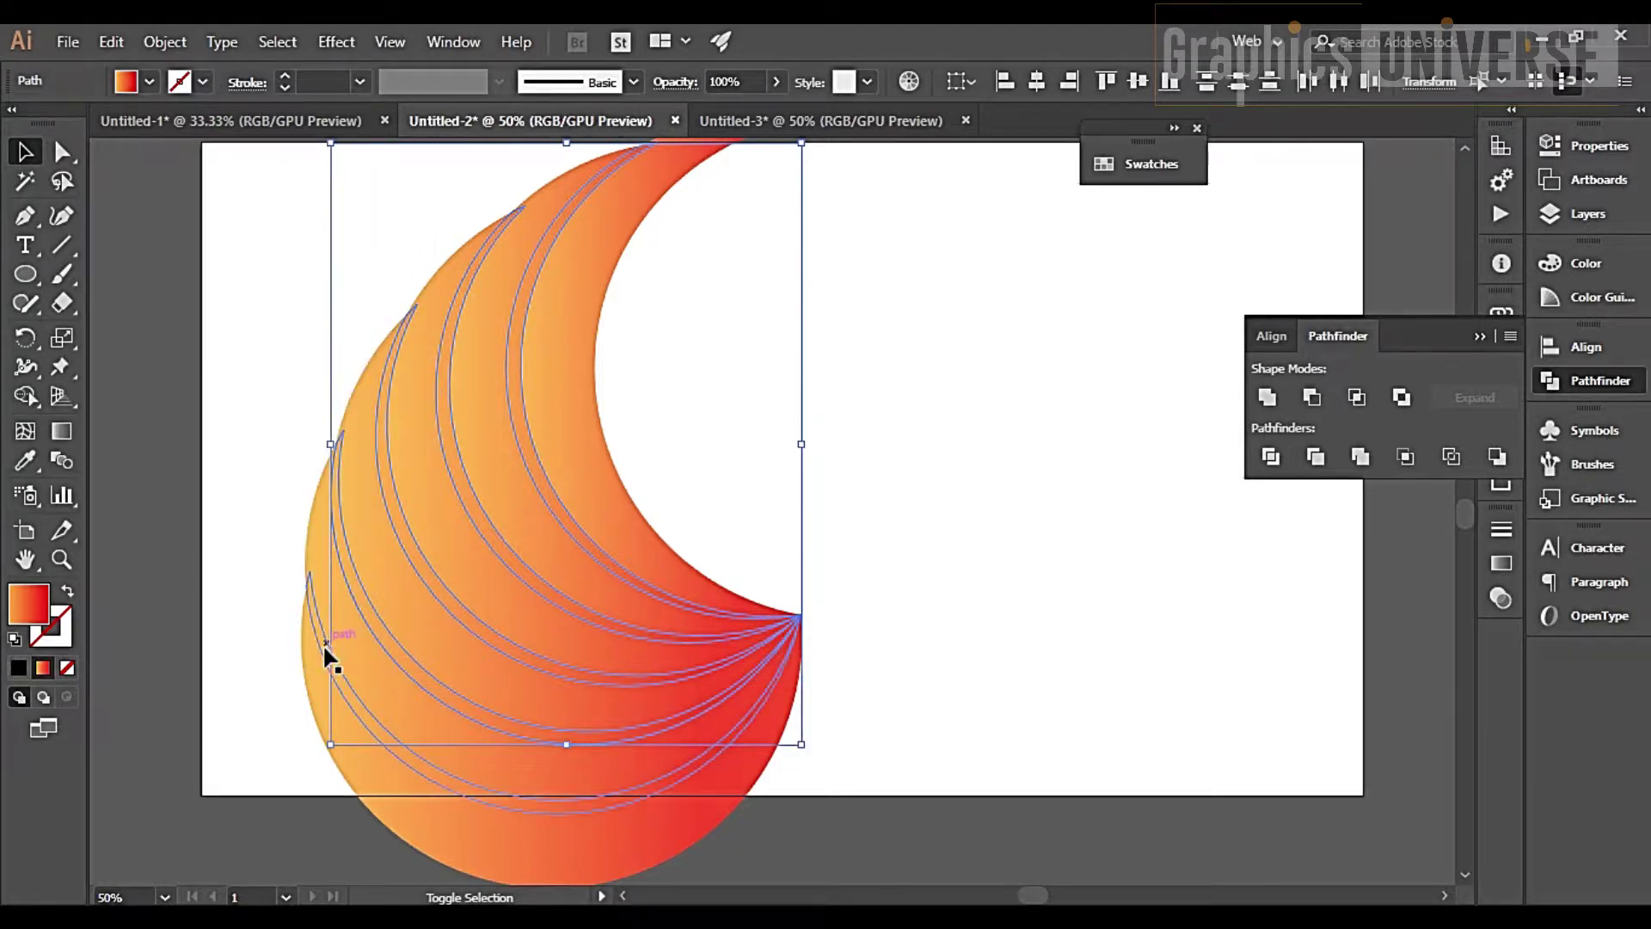
left_click(322, 648, "shift")
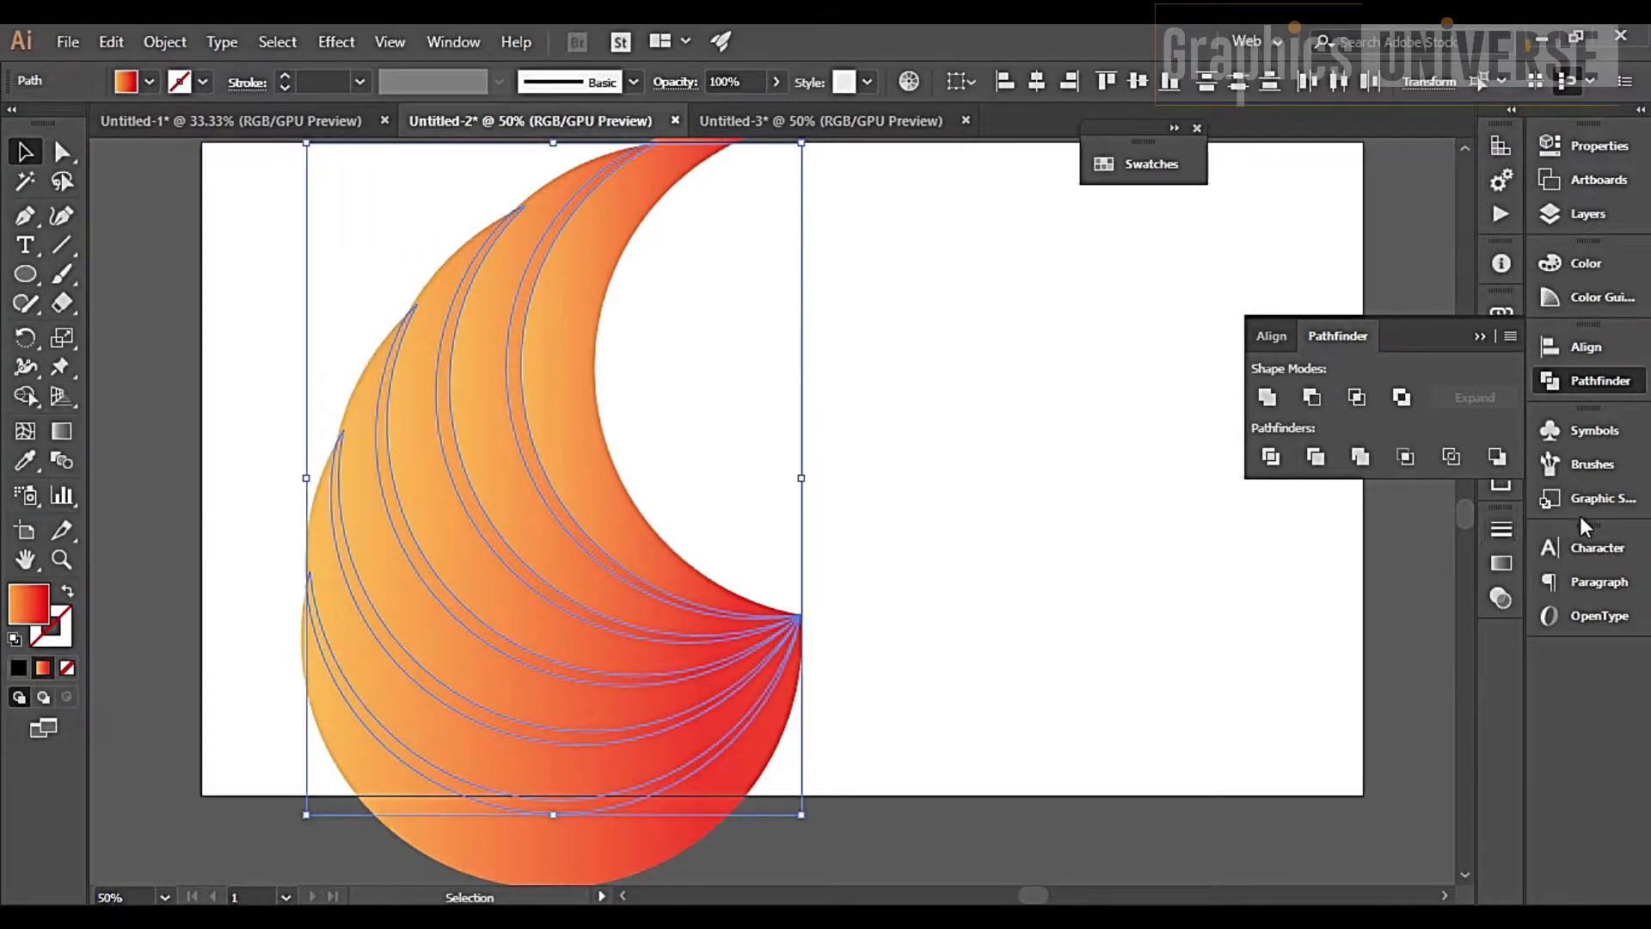
left_click(1499, 561)
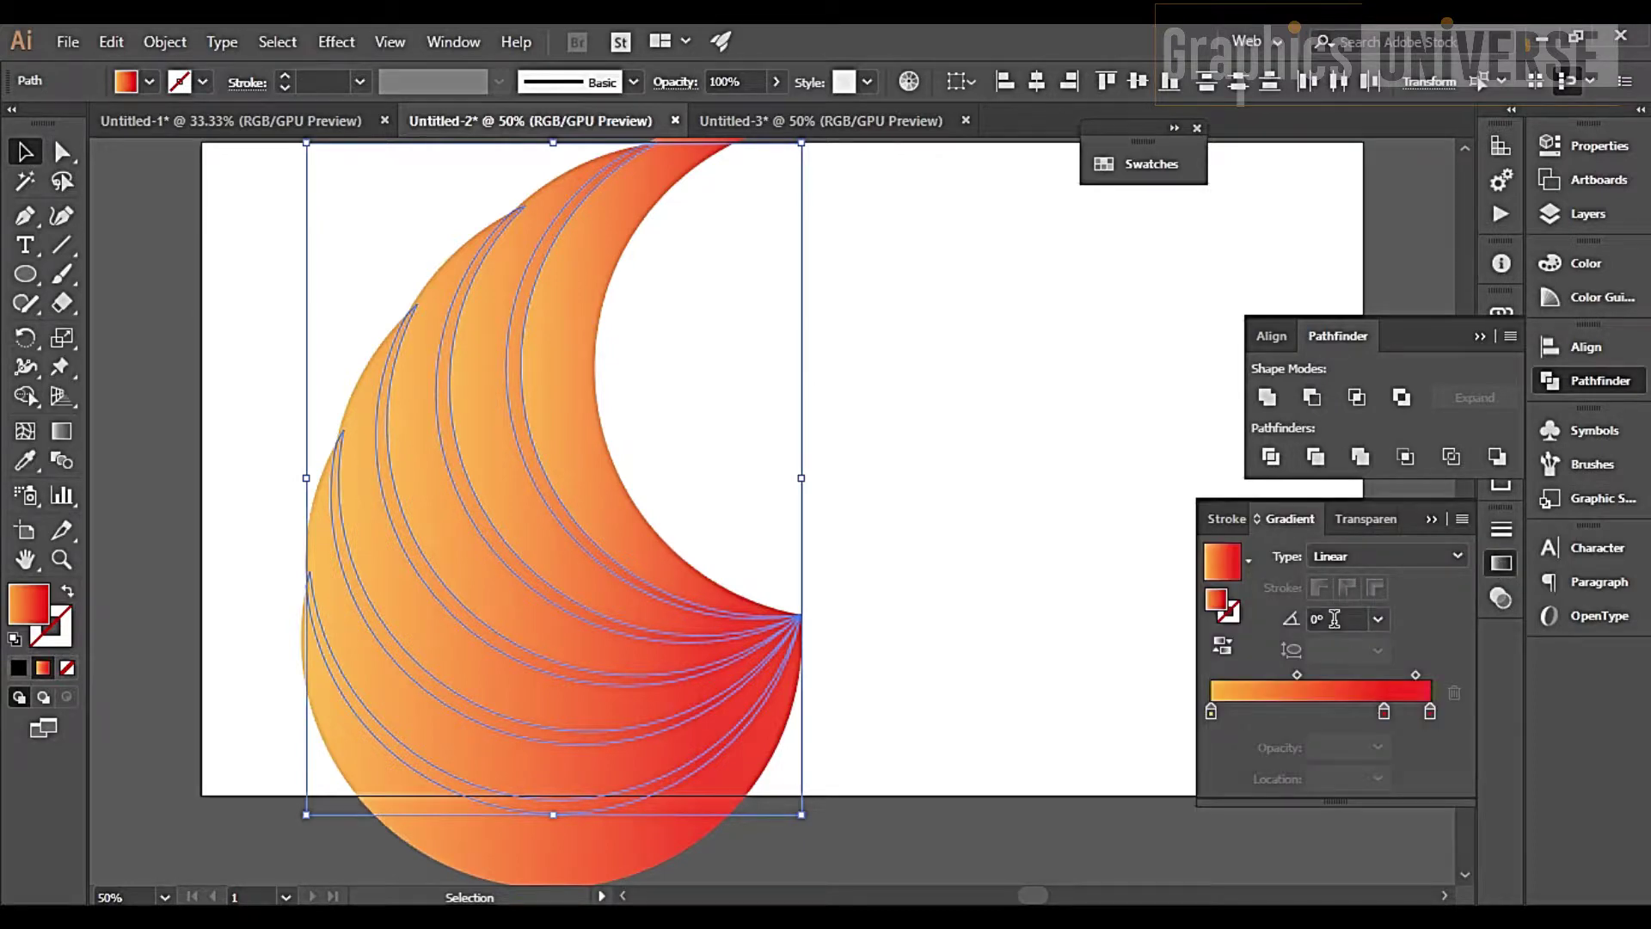
left_click(1334, 618)
type("-90")
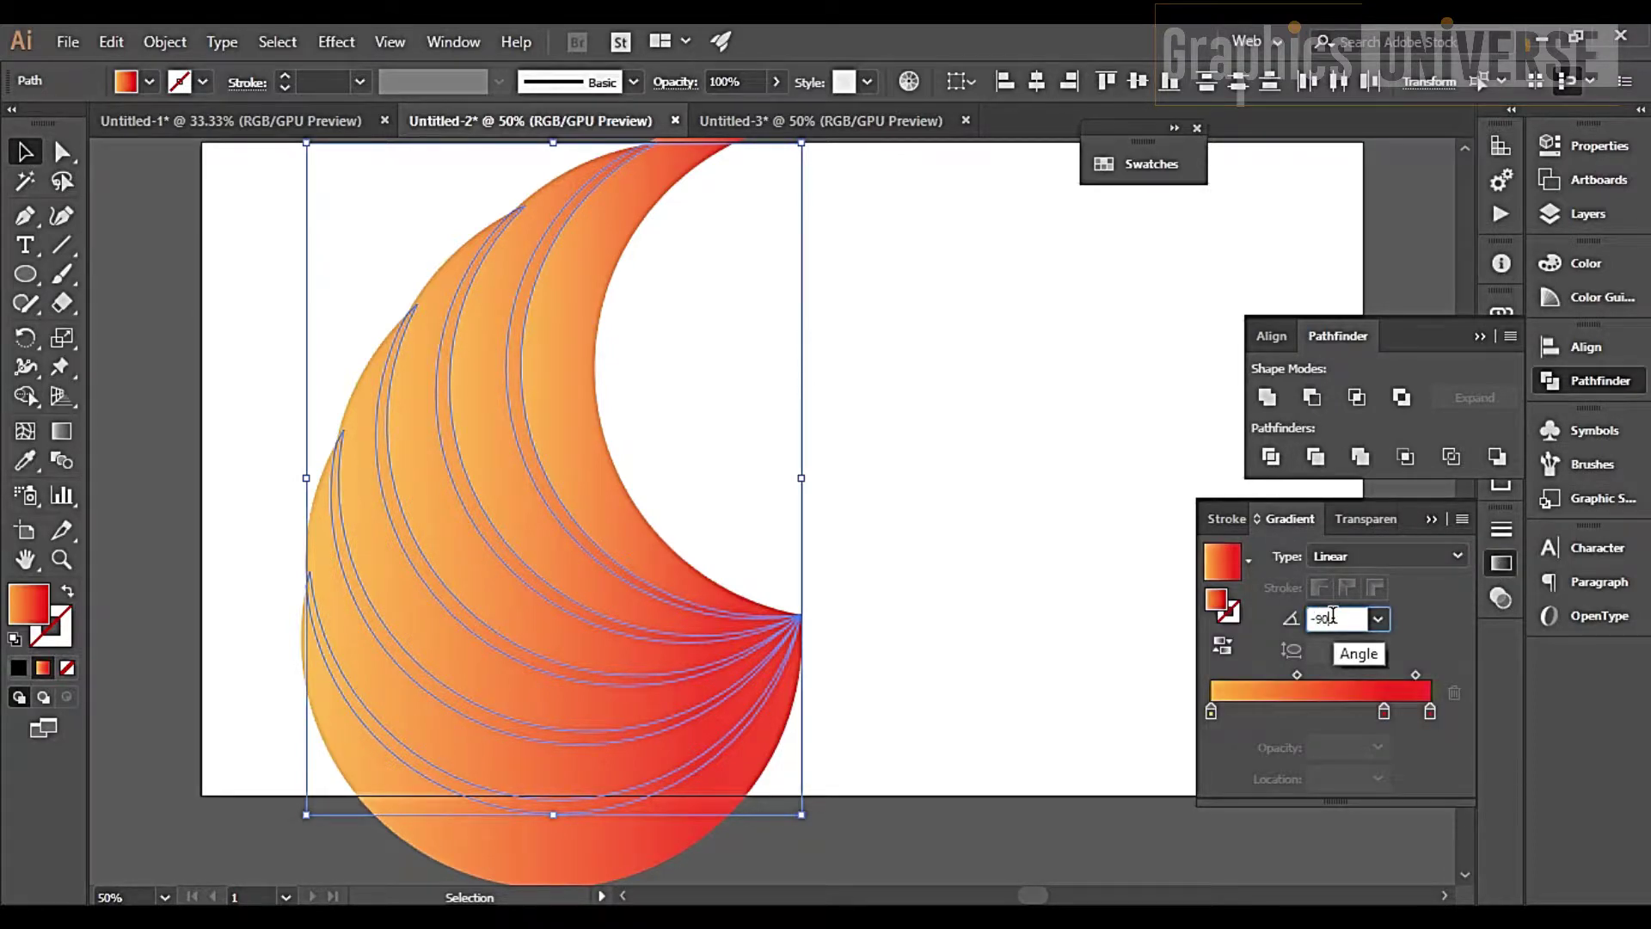
key("Return")
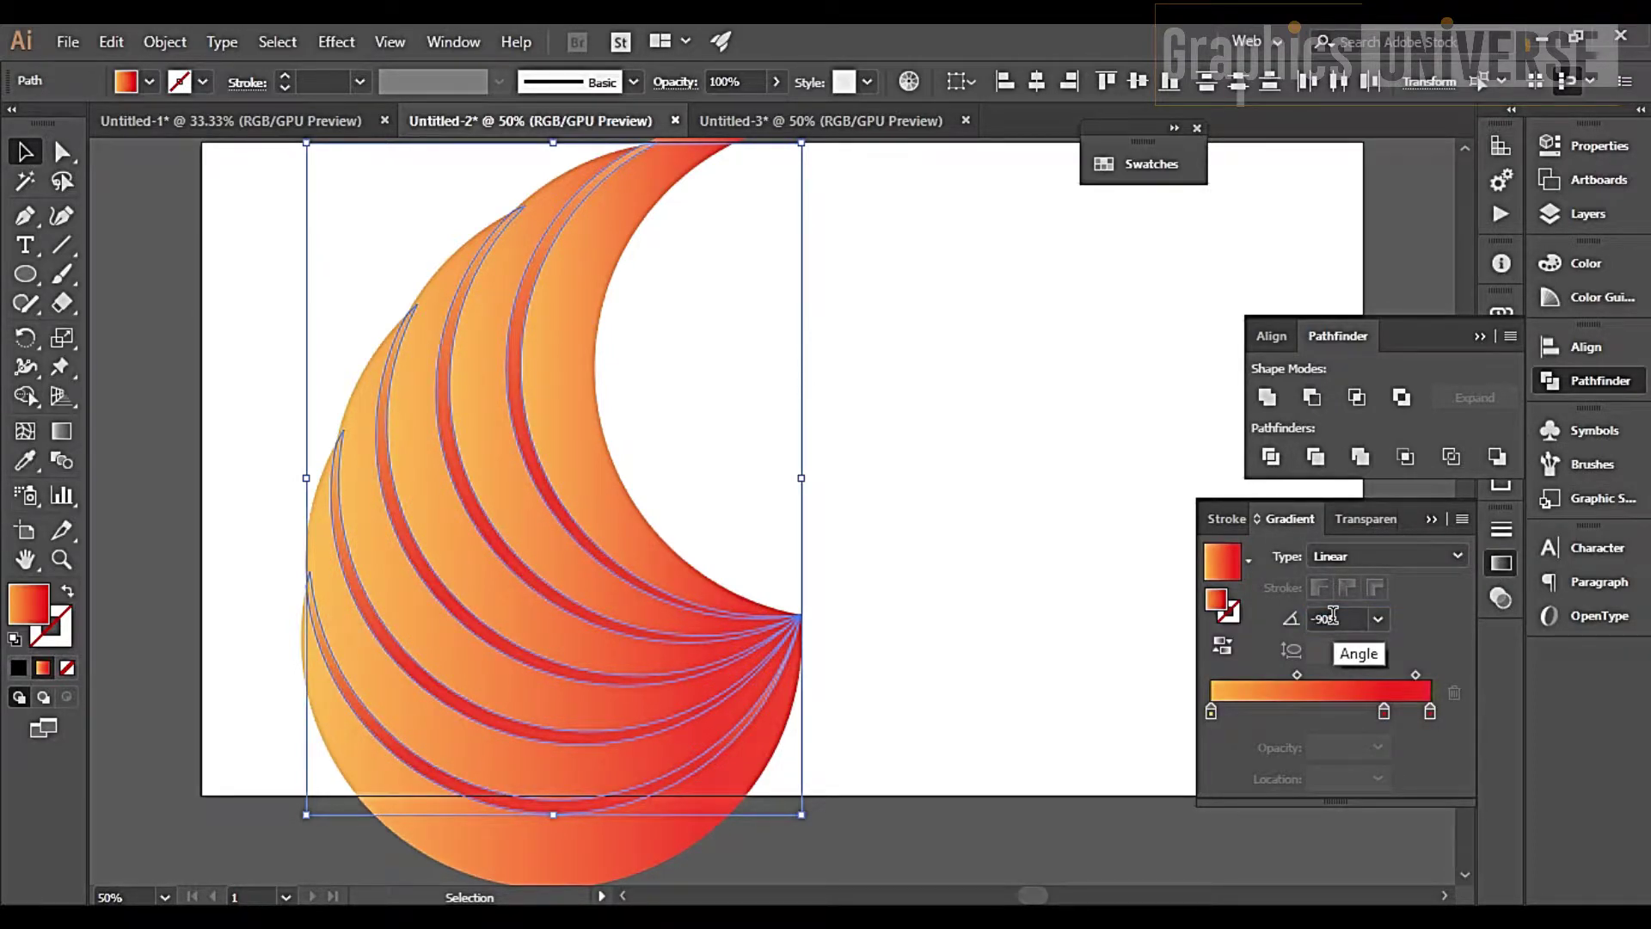
left_click(884, 344)
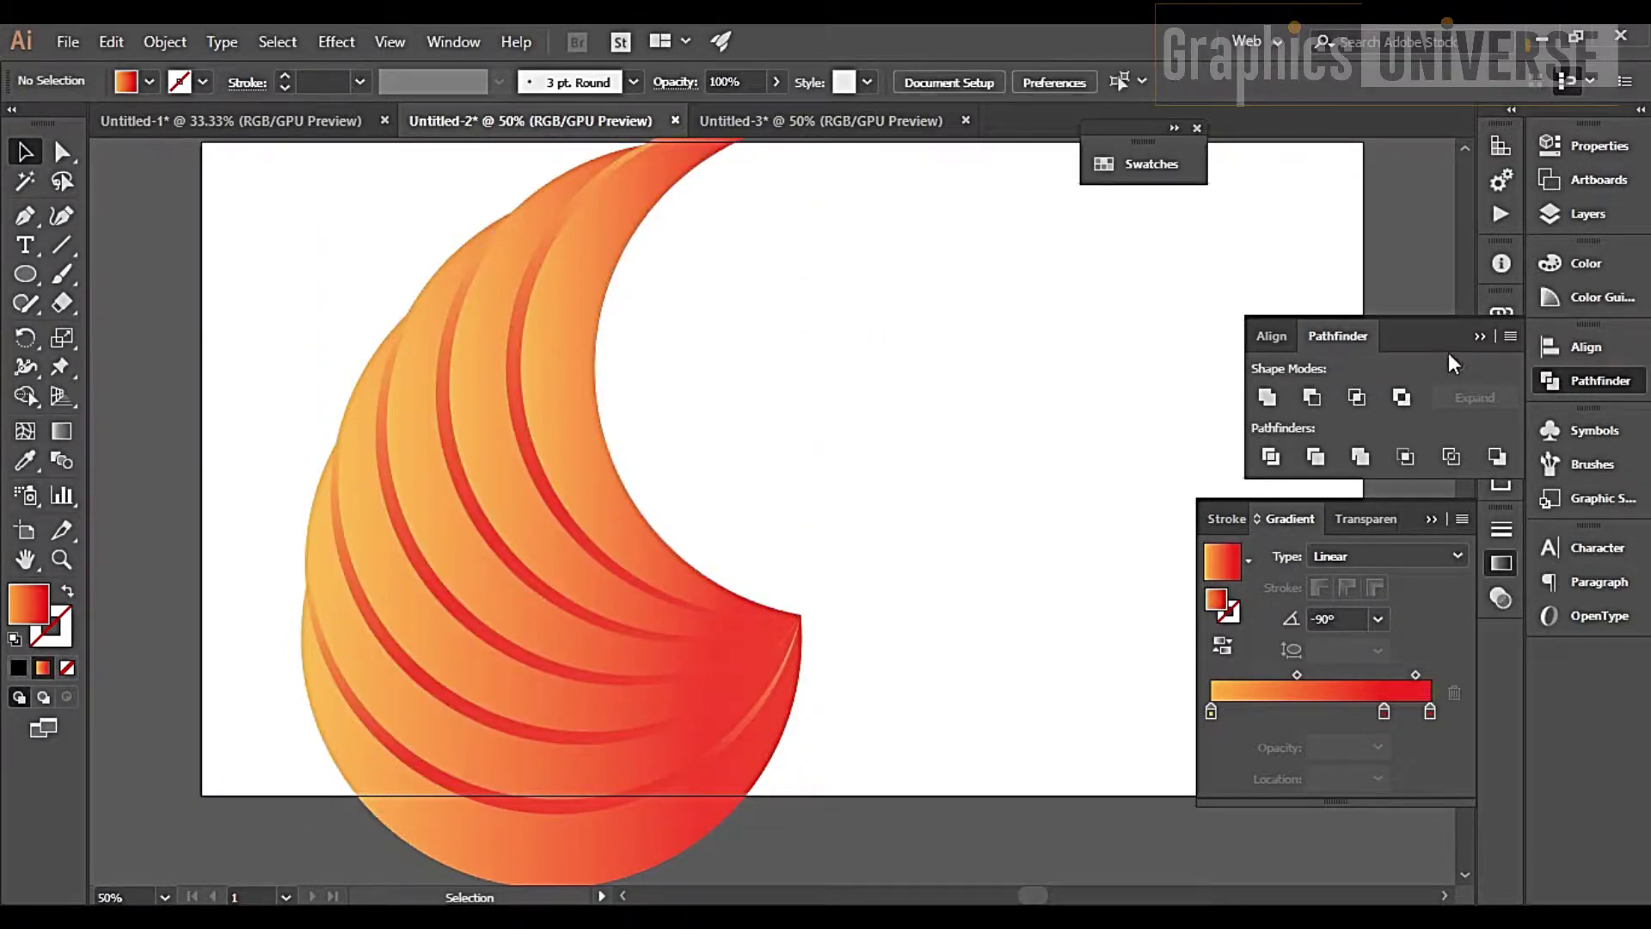
left_click(1481, 335)
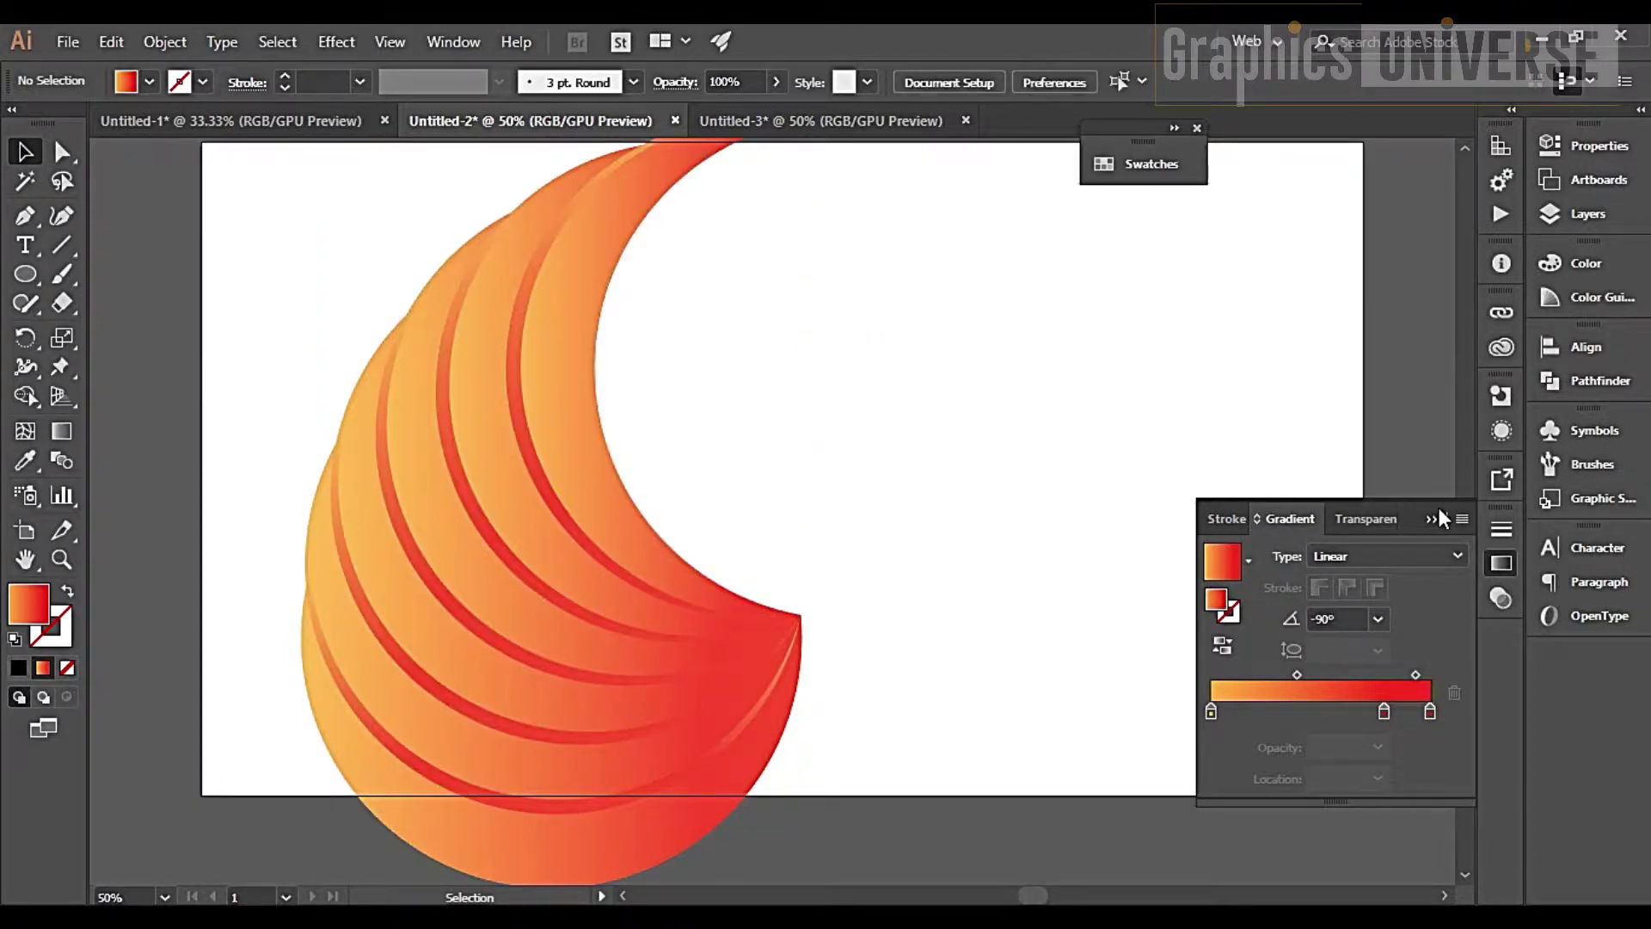
Scale the whole crescent artwork down from a corner handle
key("ctrl+minus")
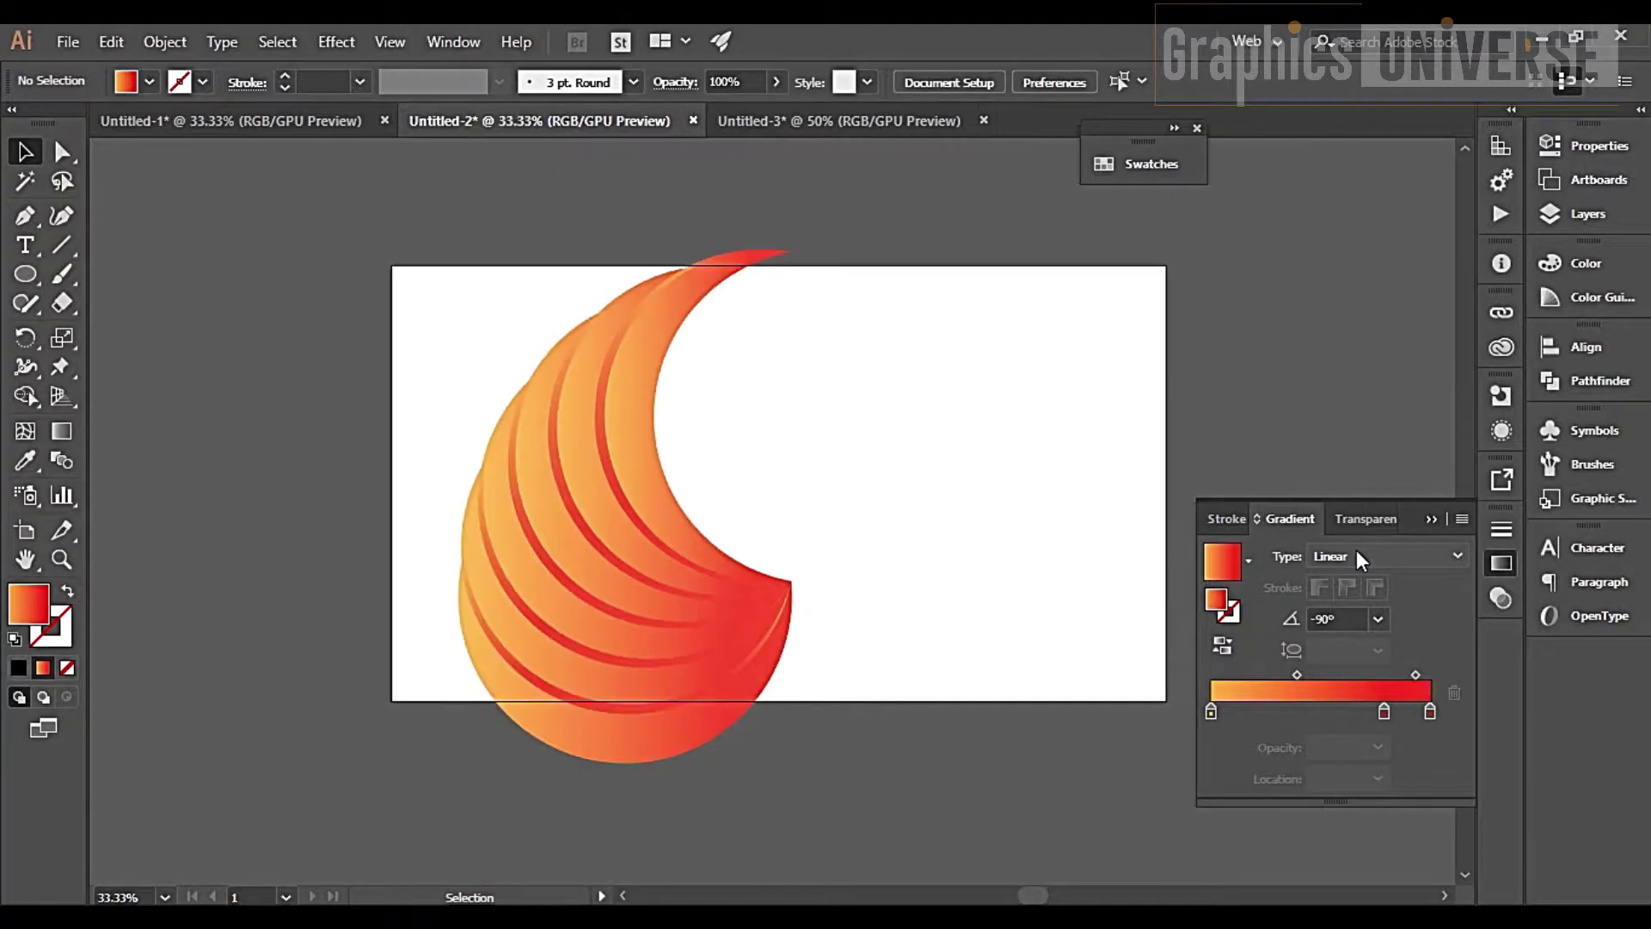
key("ctrl+plus")
key("ctrl+minus")
left_click(637, 498)
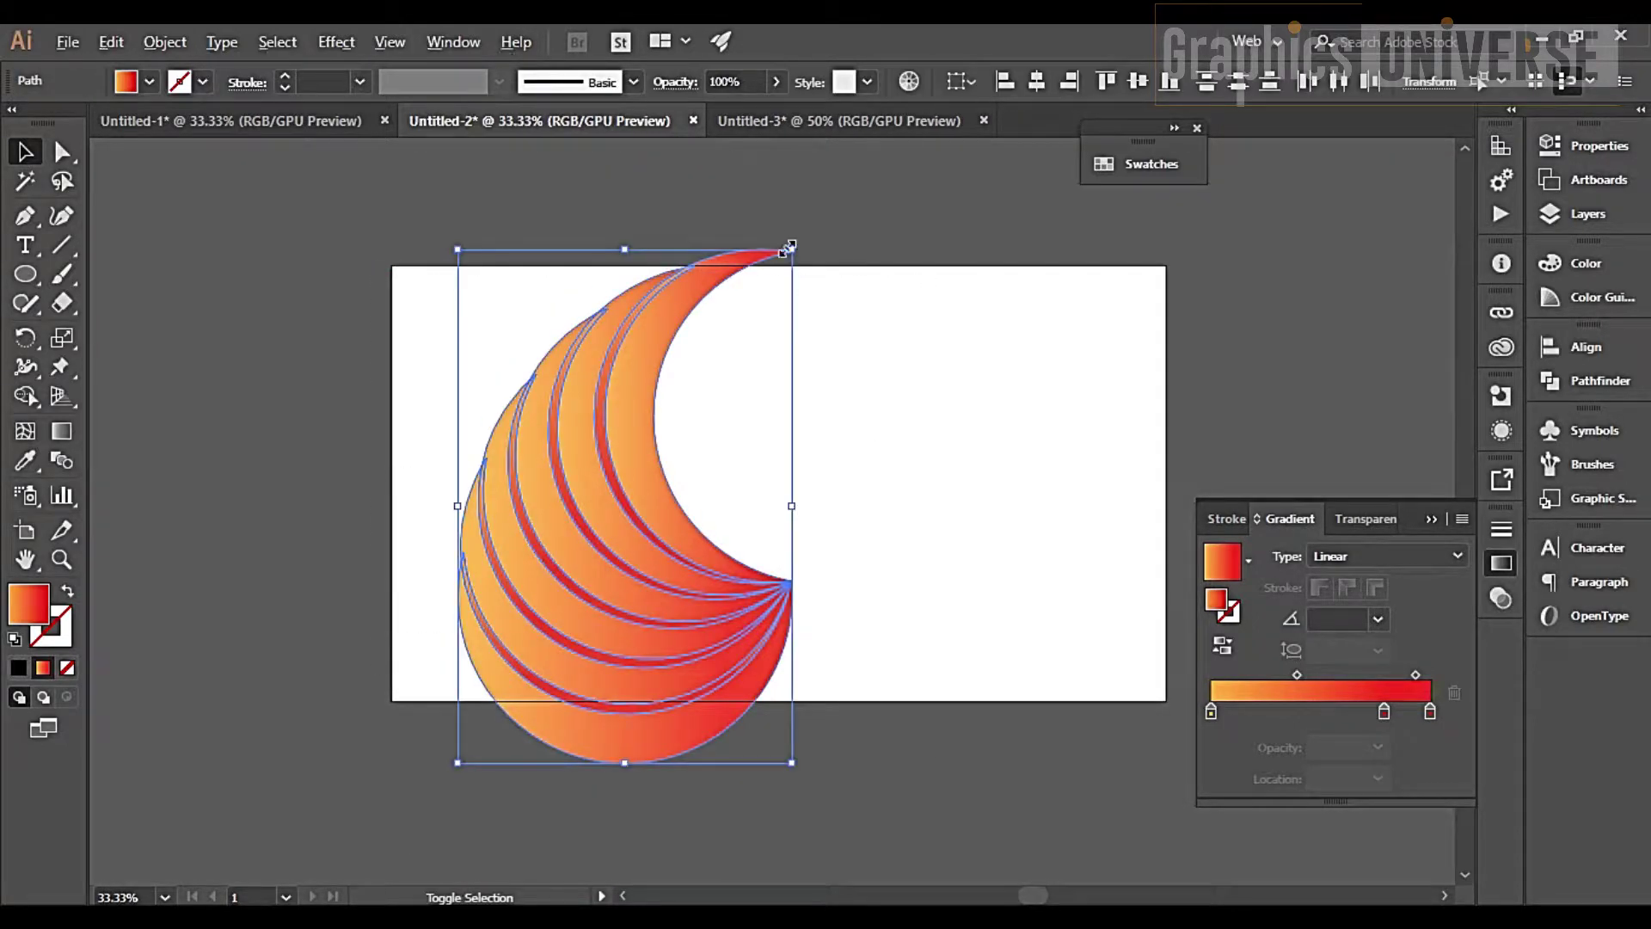
left_click_drag(789, 250, 739, 316)
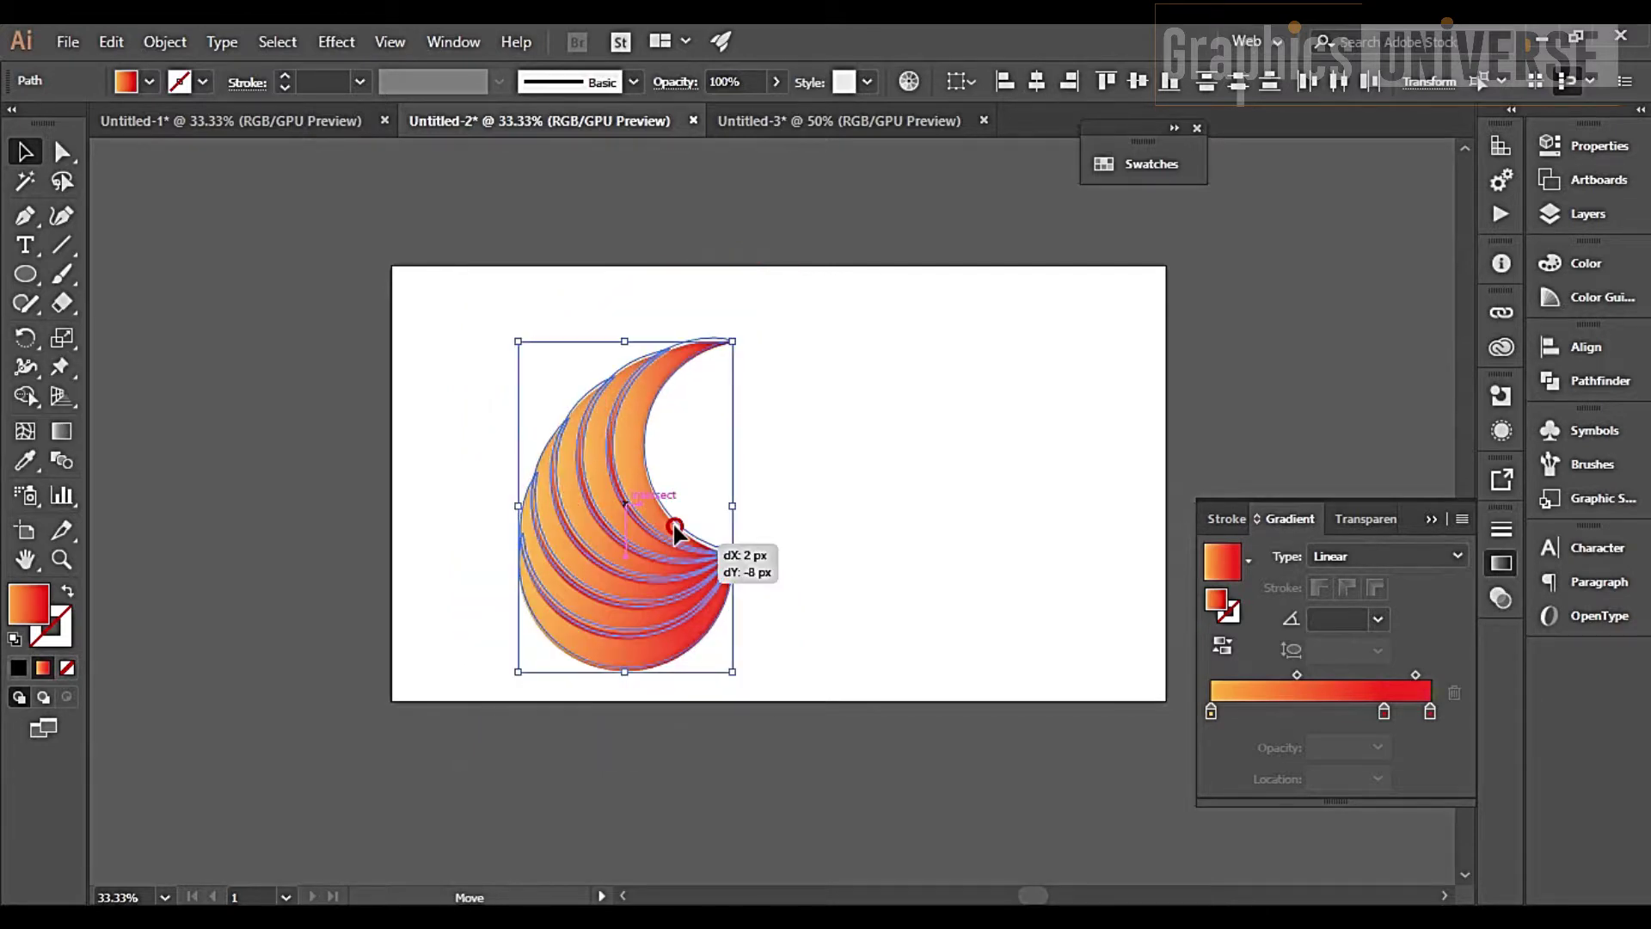
Pull out and delete the bottom crescent sliver, then select all remaining pieces
key("ctrl+plus")
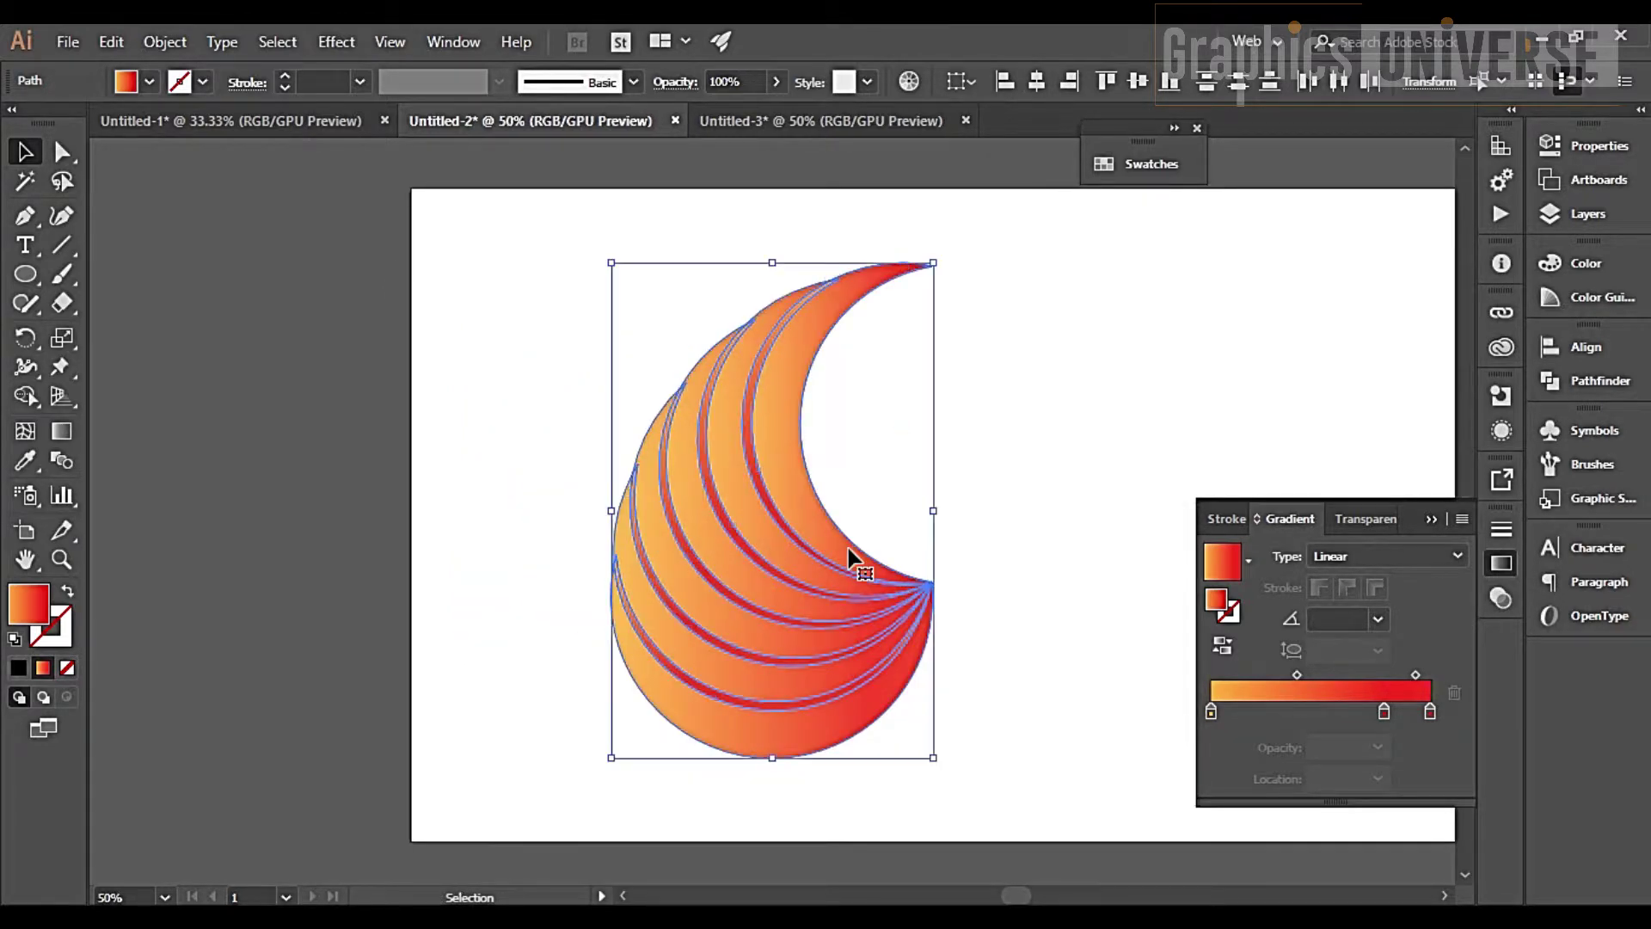
left_click_drag(1048, 600, 911, 579)
left_click(765, 737)
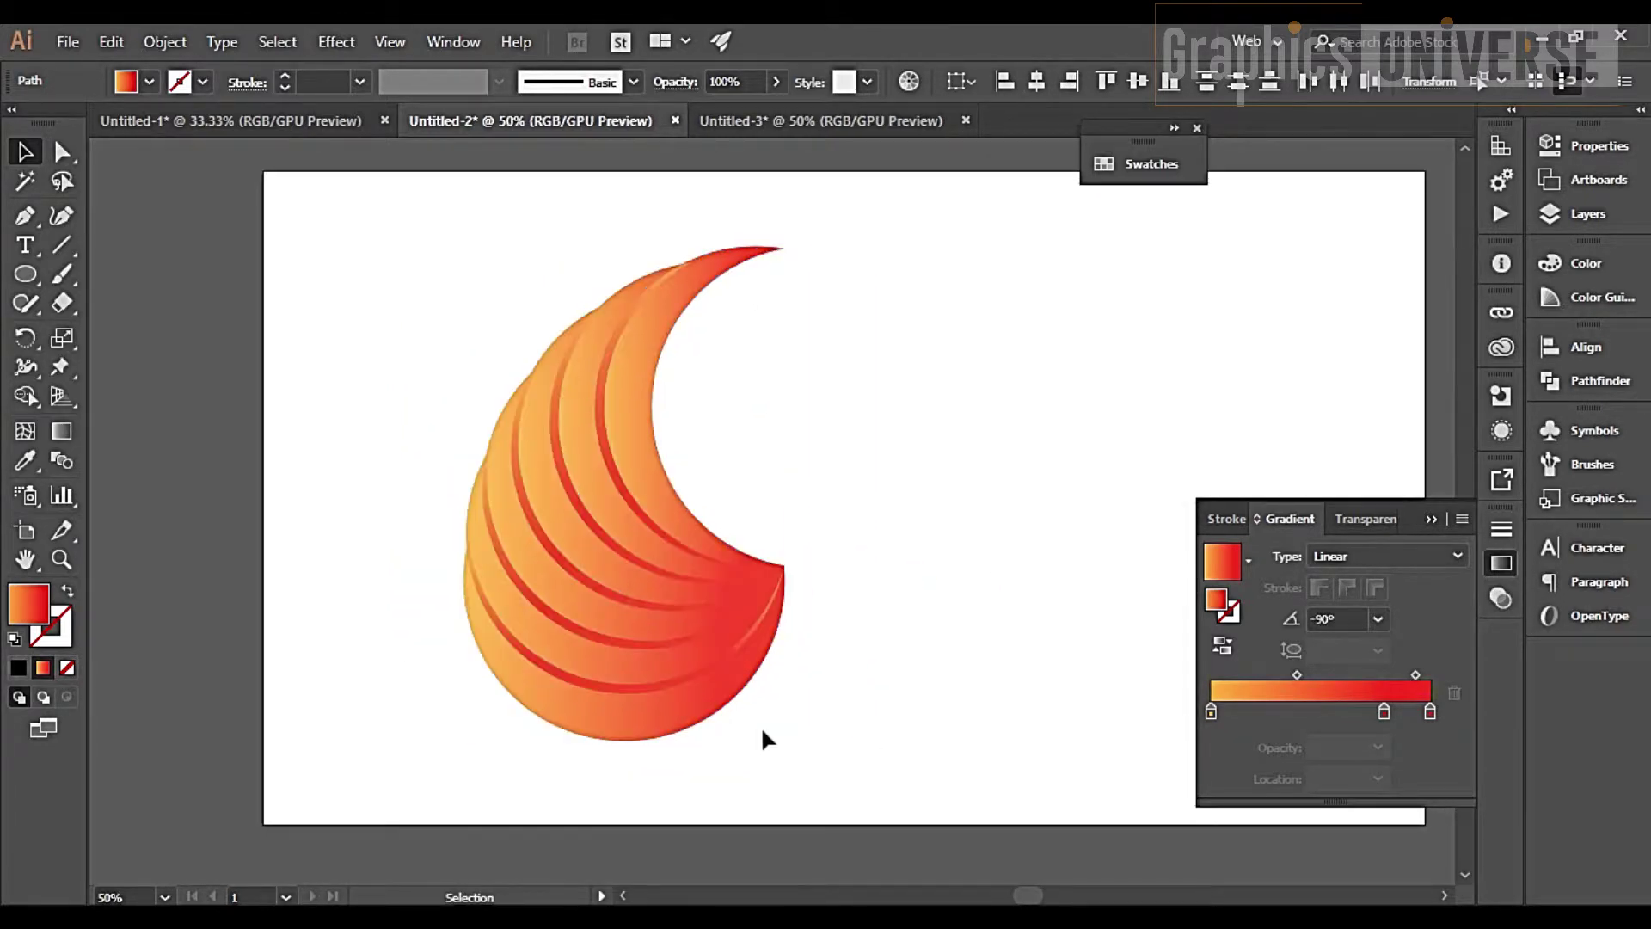
left_click_drag(691, 723, 1052, 757)
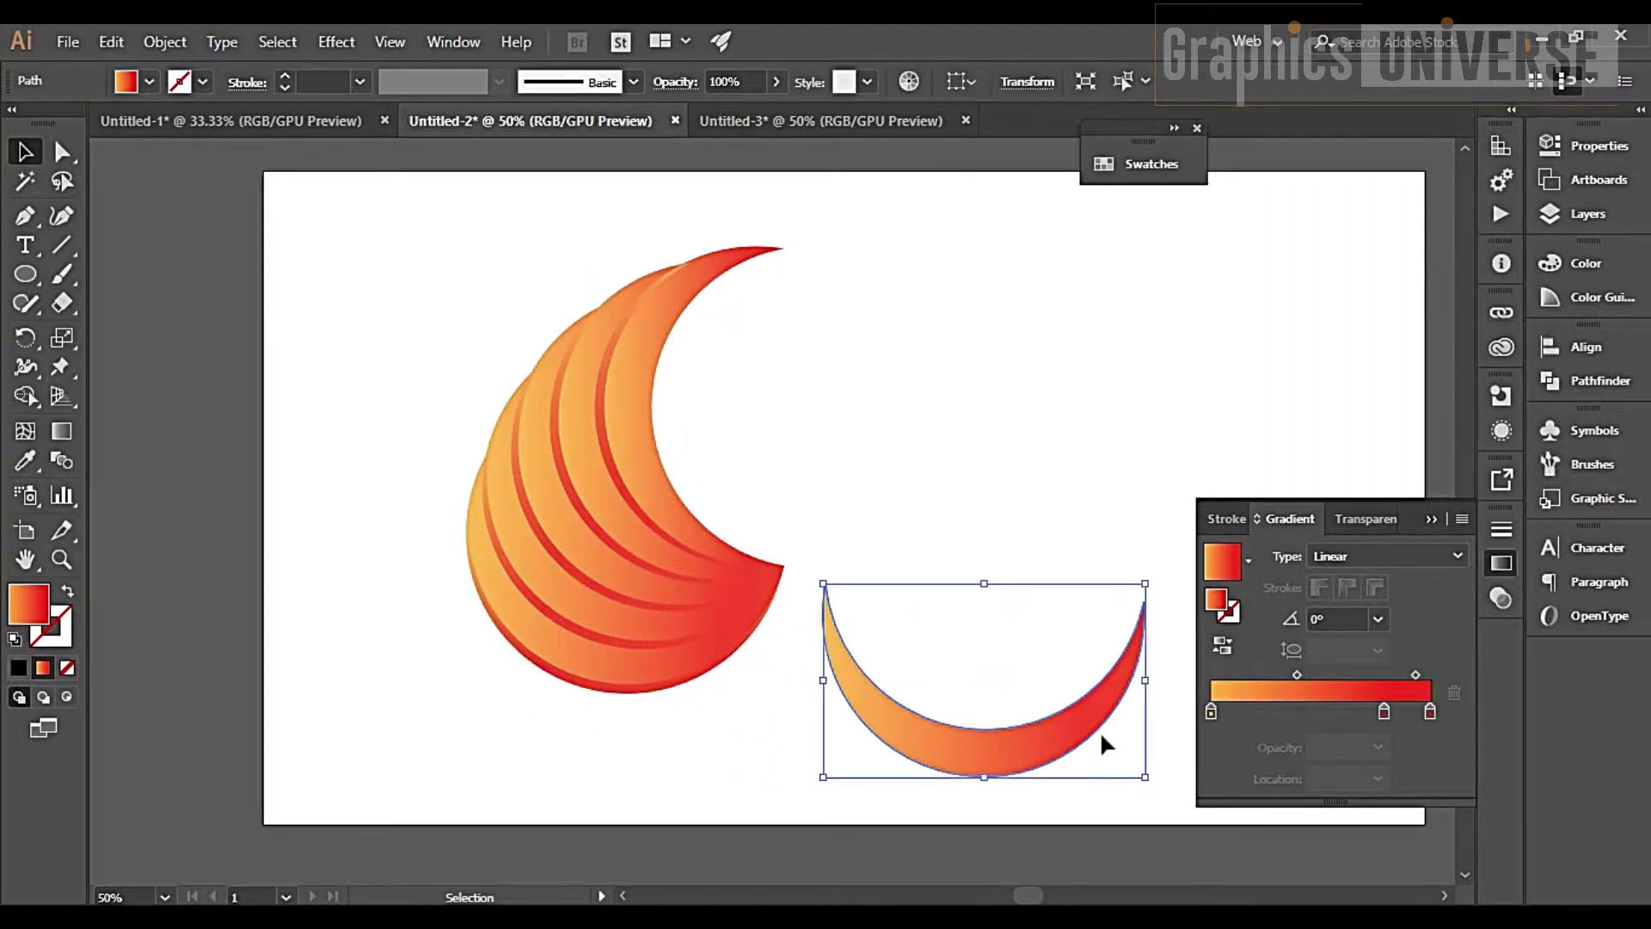
key("Delete")
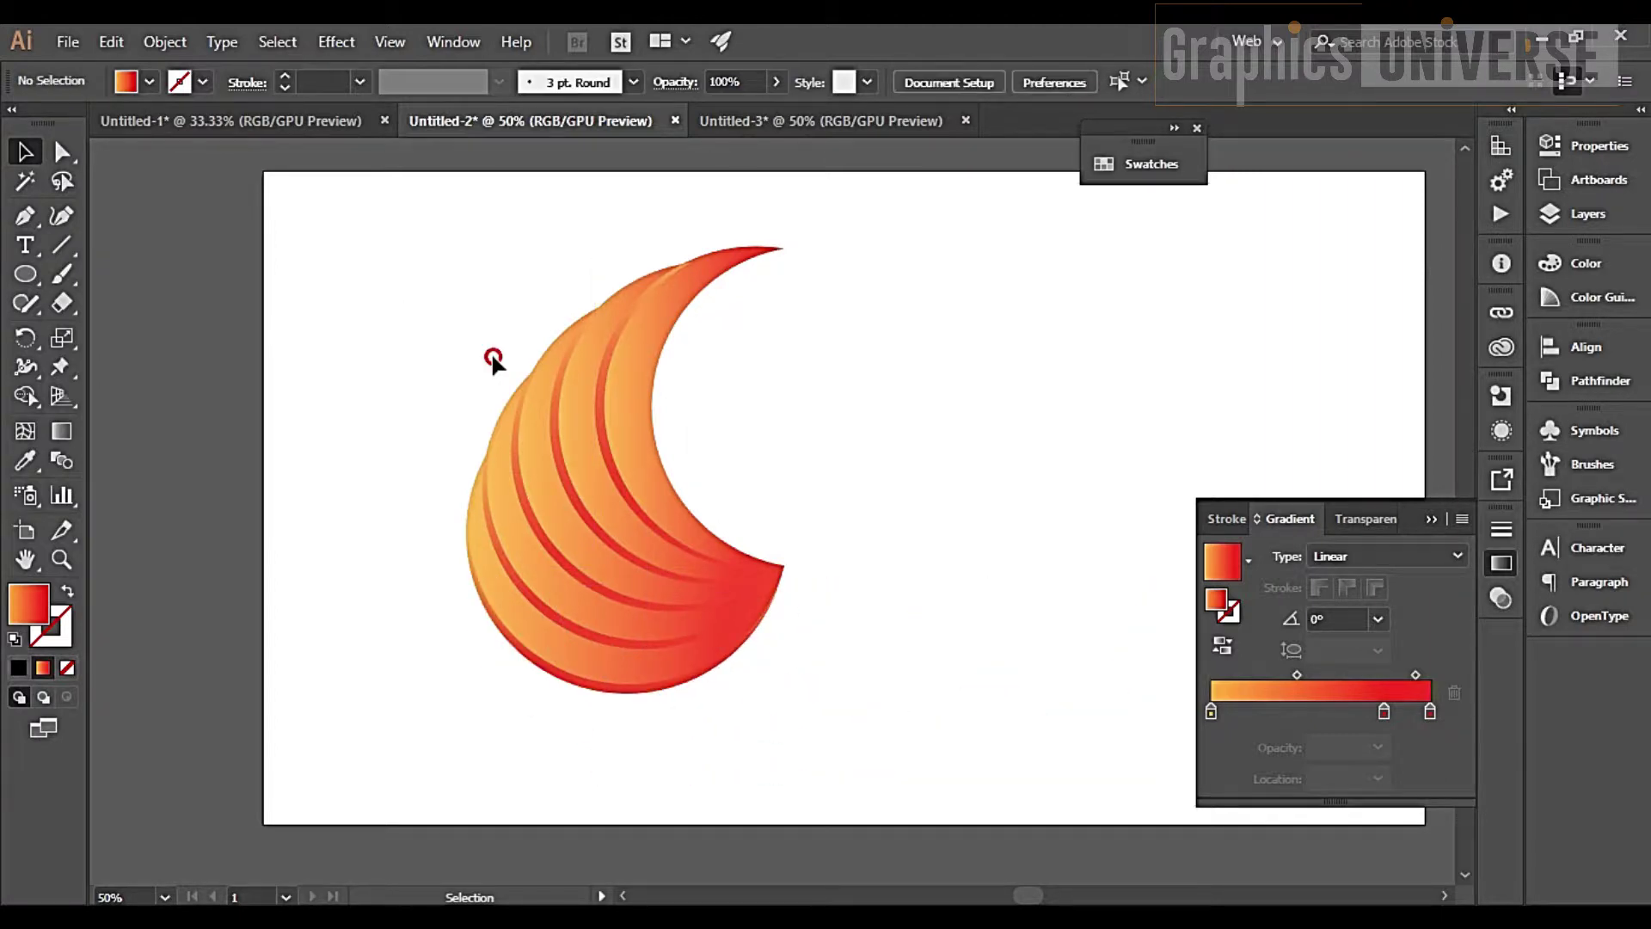
left_click_drag(395, 295, 895, 693)
Reflect a copy of the crescent fan vertically and nudge it until the halves meet
right_click(712, 618)
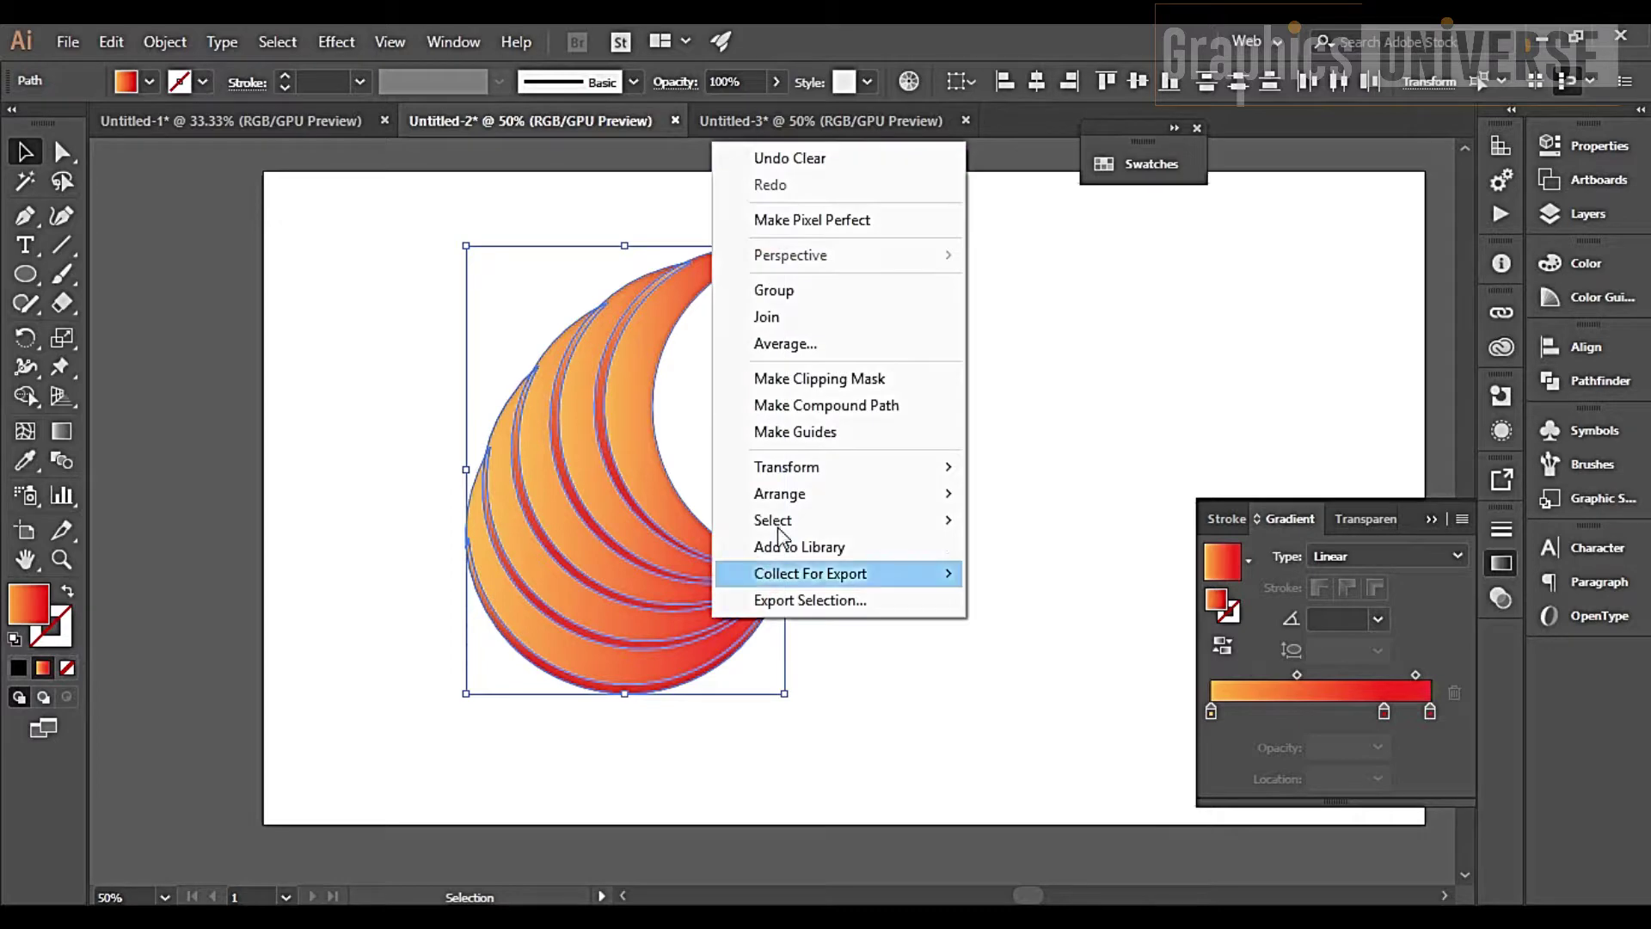
mouse_move(833, 467)
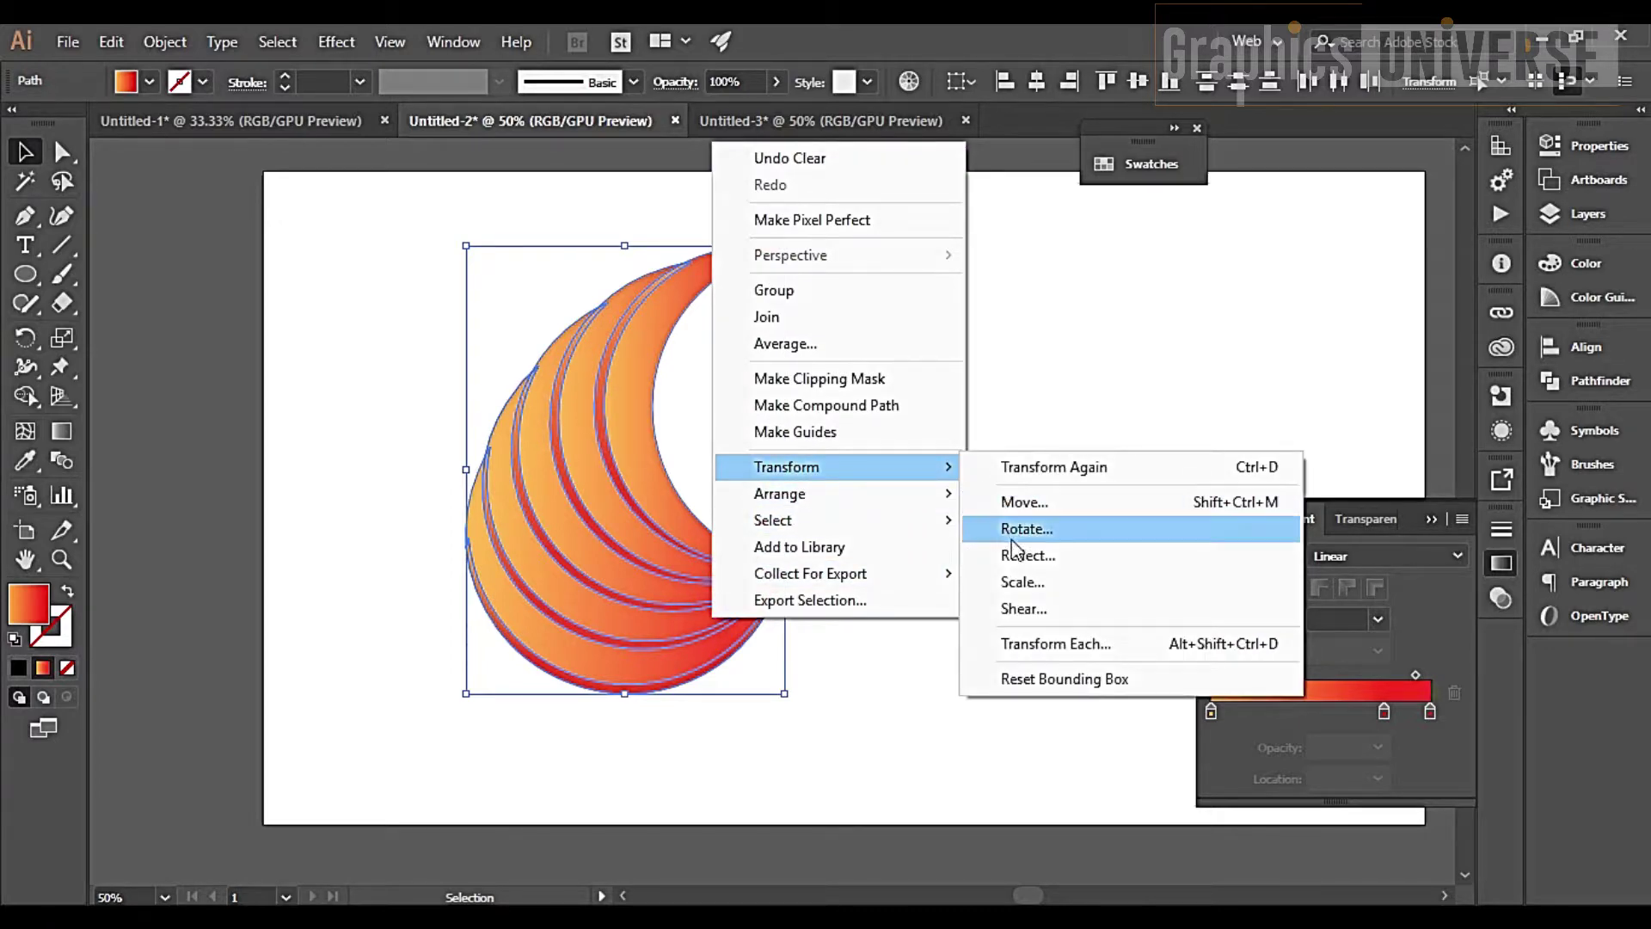
left_click(1017, 555)
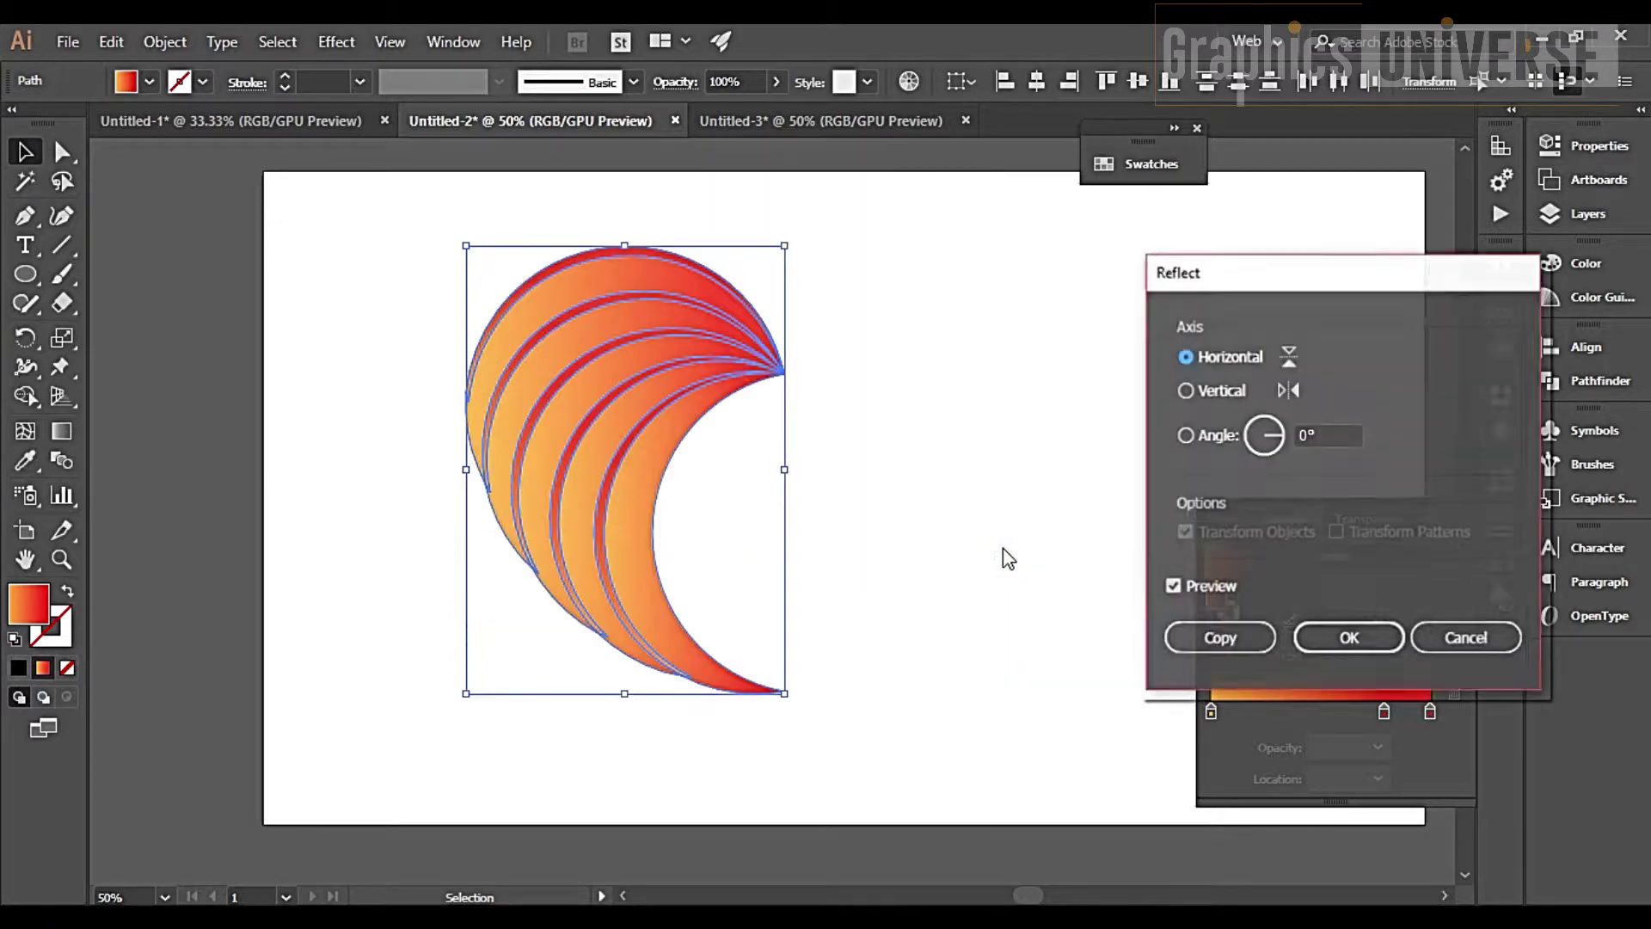
left_click(1185, 390)
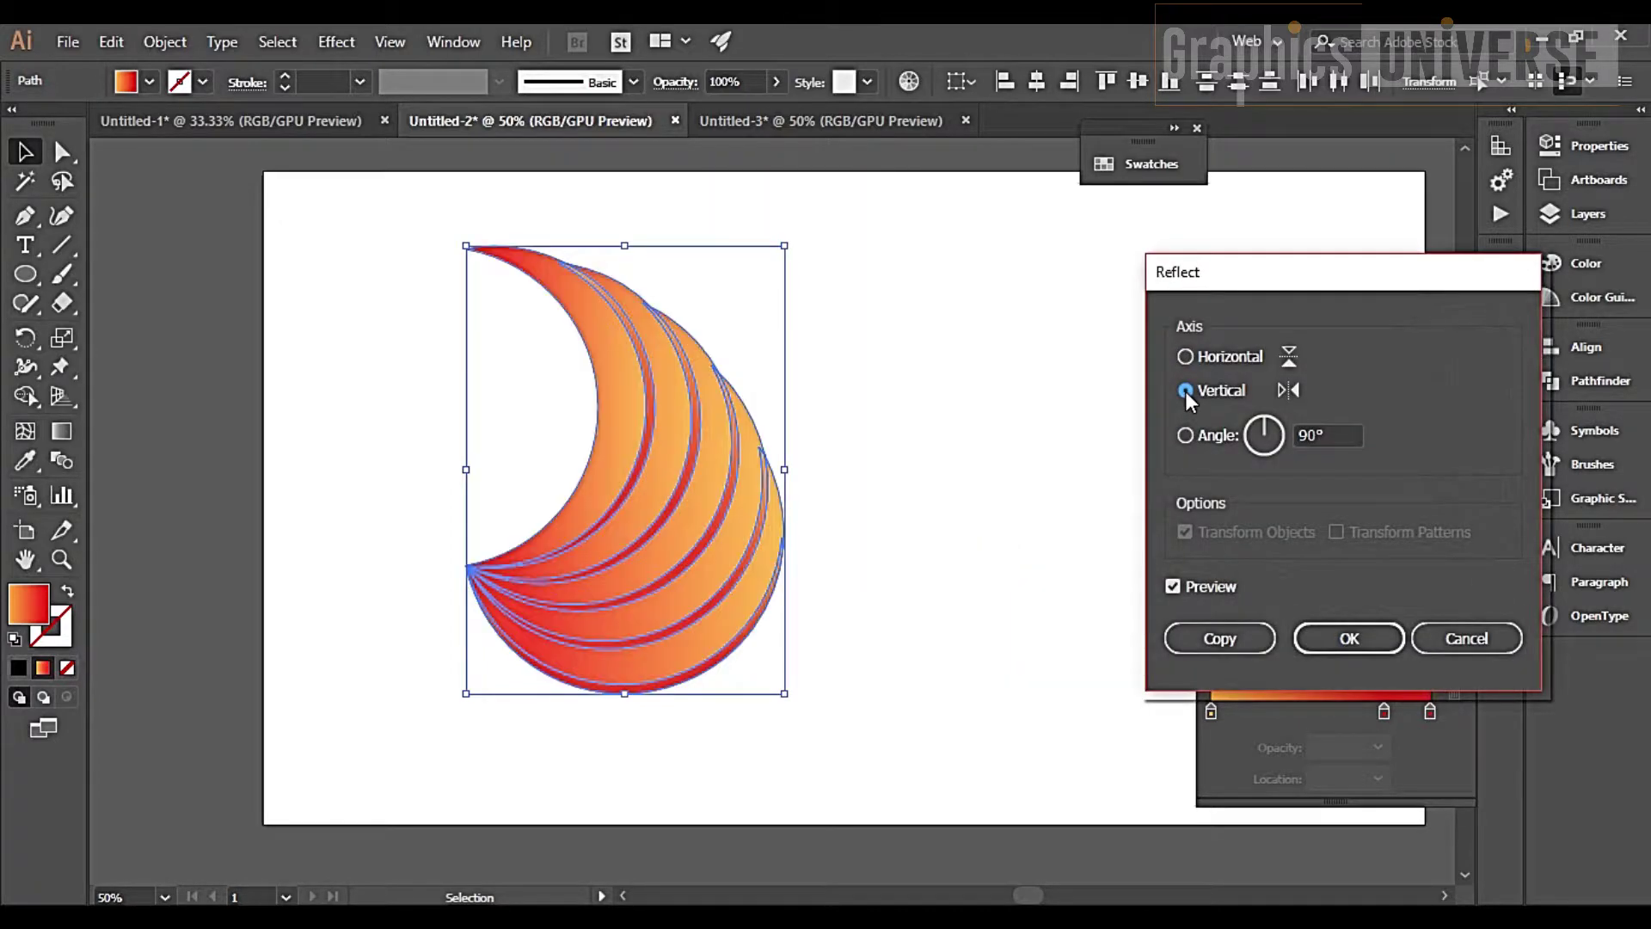
left_click(1194, 635)
key("shift+Right")
key("shift+Right")
key("shift+Right")
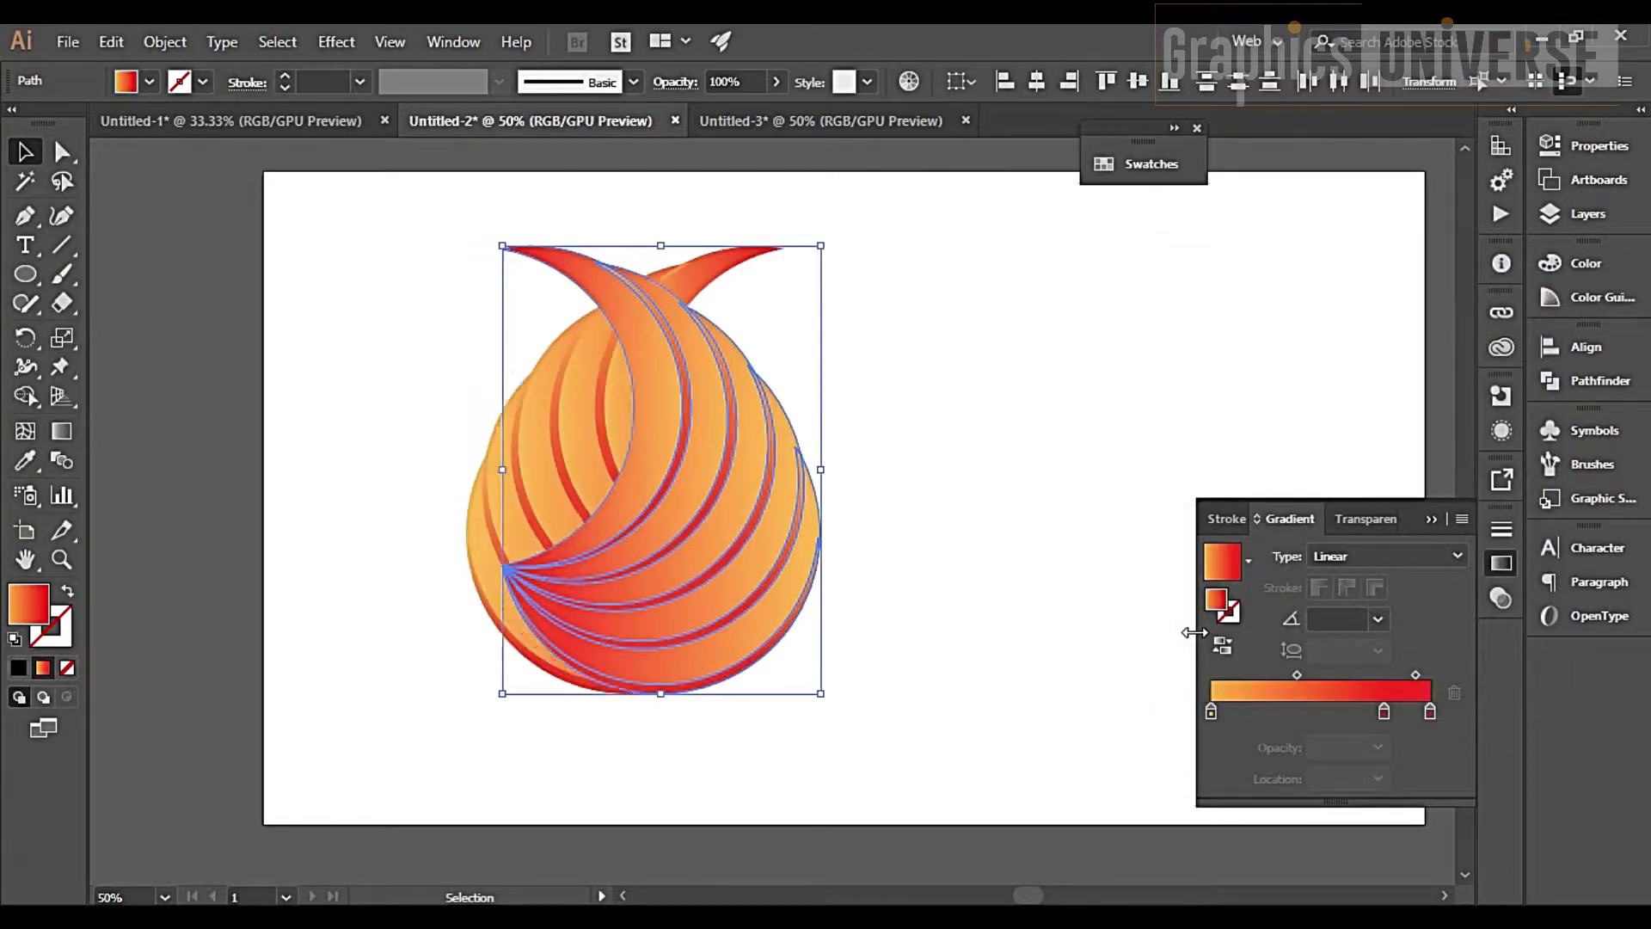
key("shift+Right")
key("shift+Right")
key("shift+Right")
key("shift+Right")
key("shift+Right")
key("shift+Right")
key("shift+Right")
key("shift+Right")
key("shift+Right")
key("shift+Right")
key("shift+Right")
key("shift+Right")
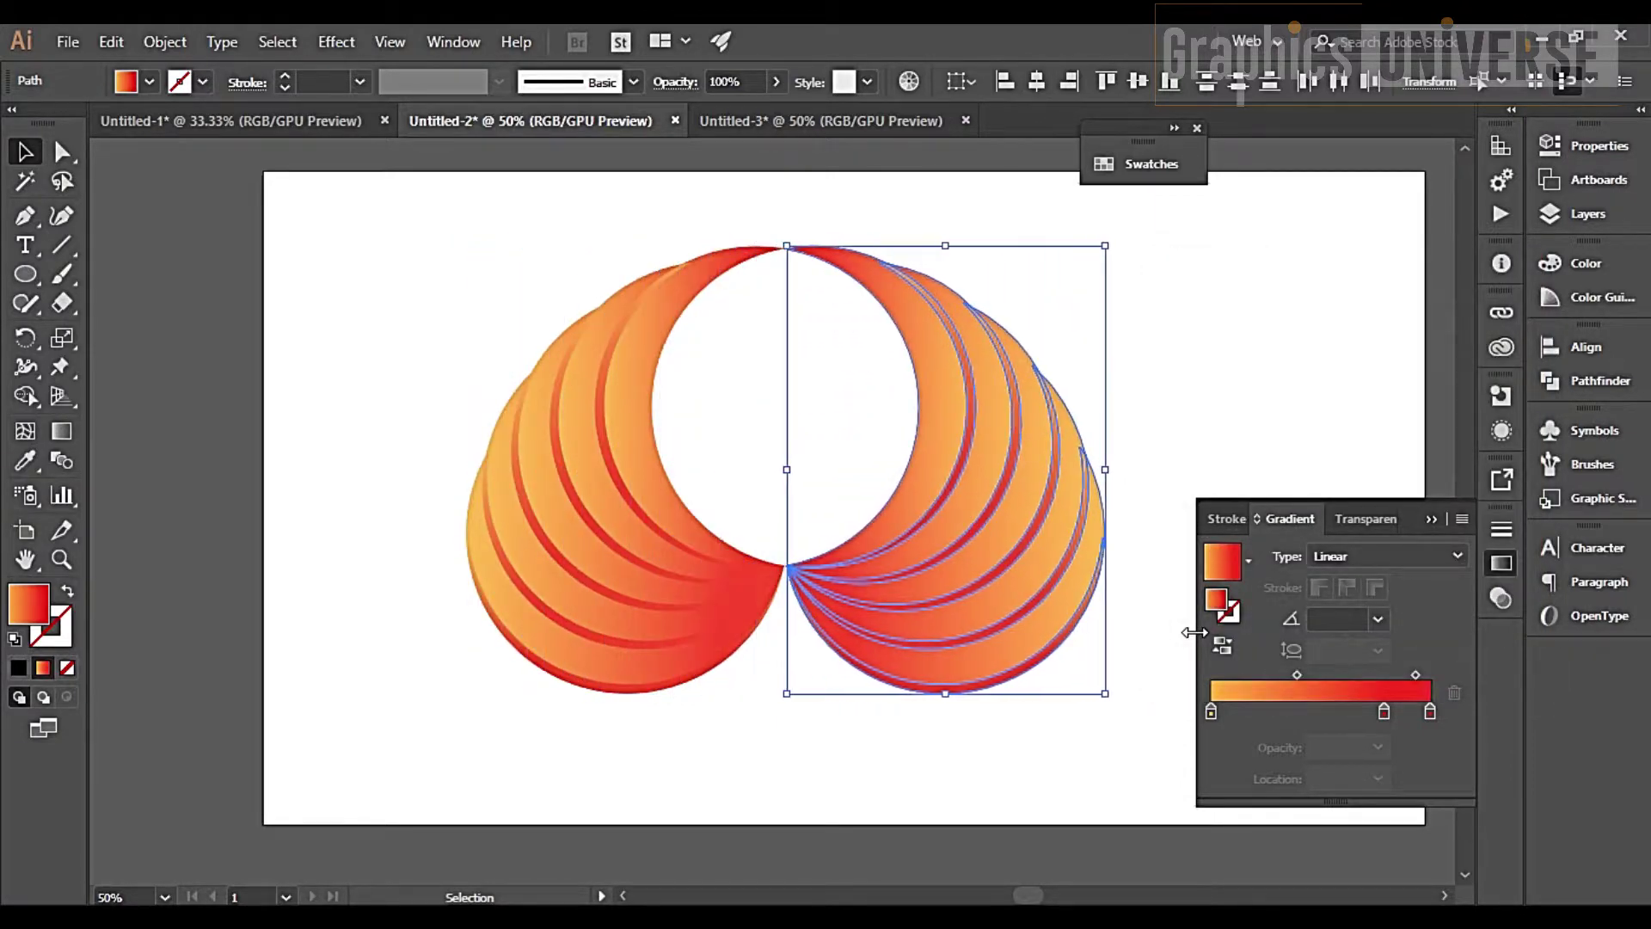
key("shift+Left")
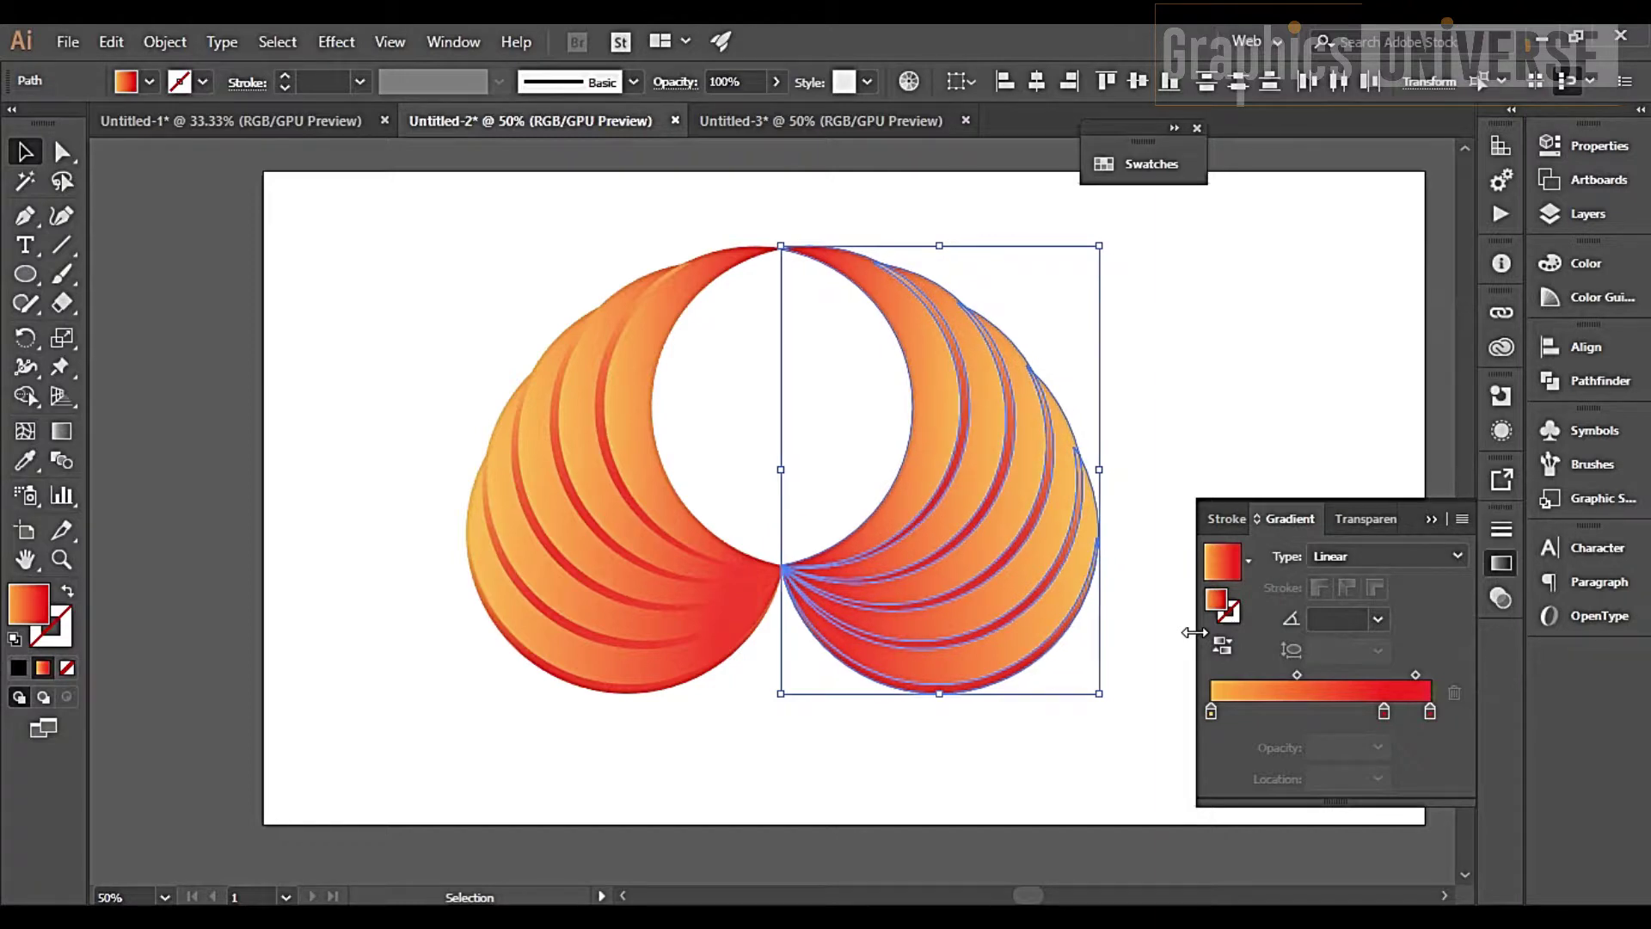
Select both wing halves and drag them down-right toward the artboard's lower centre
left_click(29, 152)
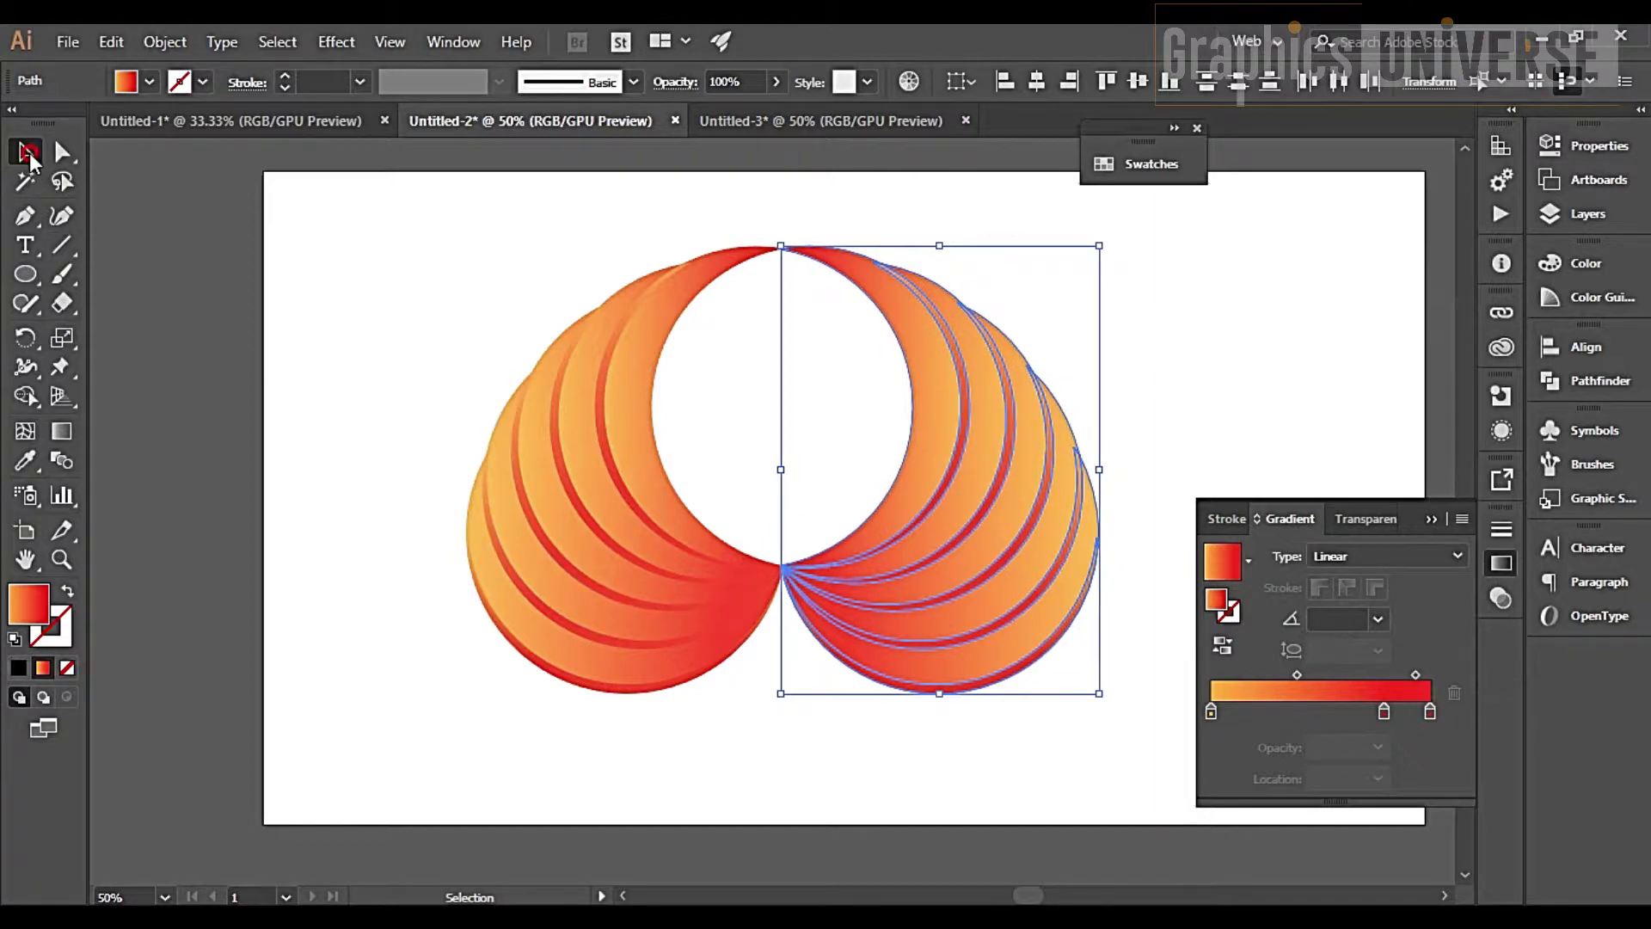
left_click(452, 373)
mouse_move(379, 254)
left_mouse_down()
mouse_move(985, 679)
mouse_move(1078, 721)
left_mouse_up()
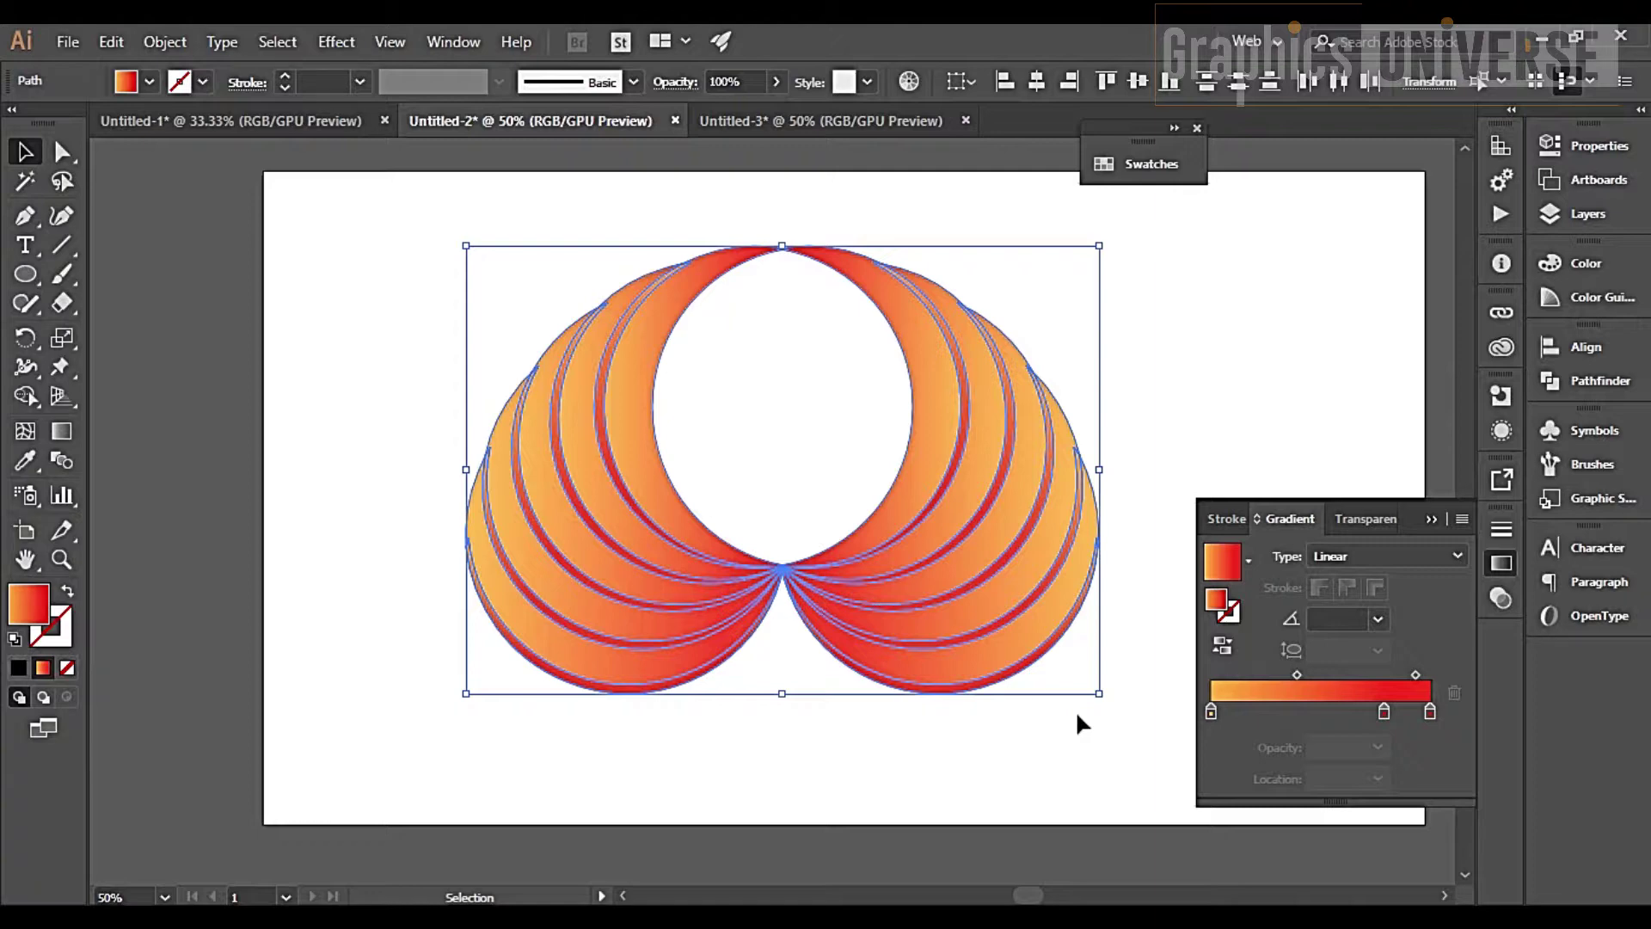
left_click(1431, 518)
mouse_move(1017, 625)
left_mouse_down()
mouse_move(1065, 757)
mouse_move(1074, 737)
left_mouse_up()
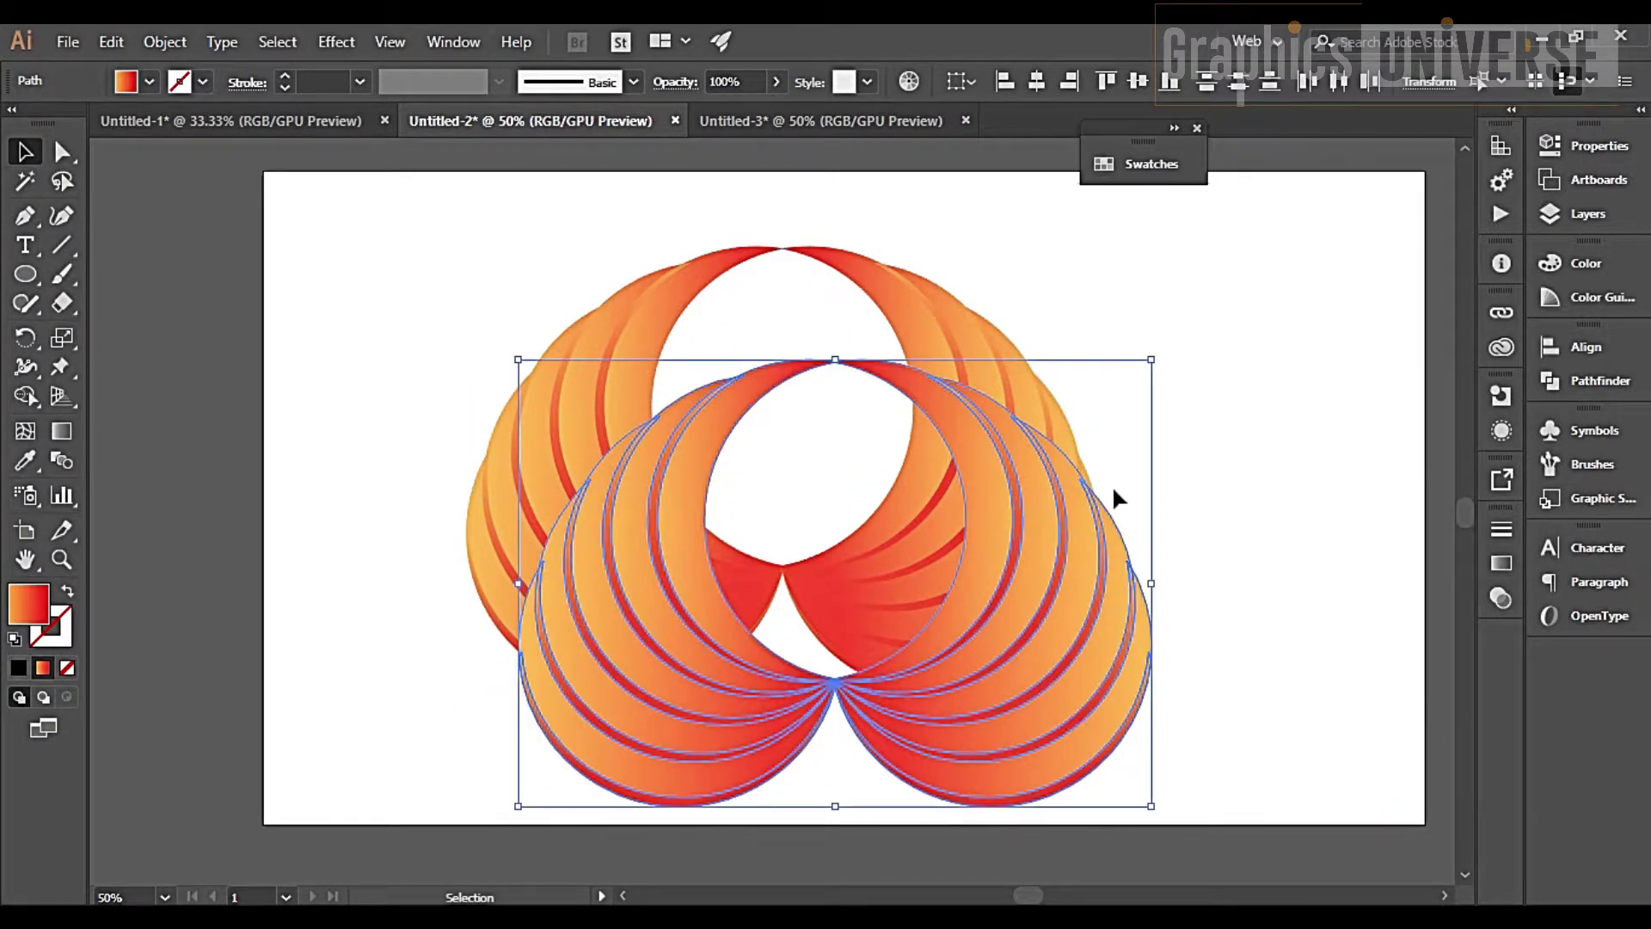
key("ctrl+z")
key("v")
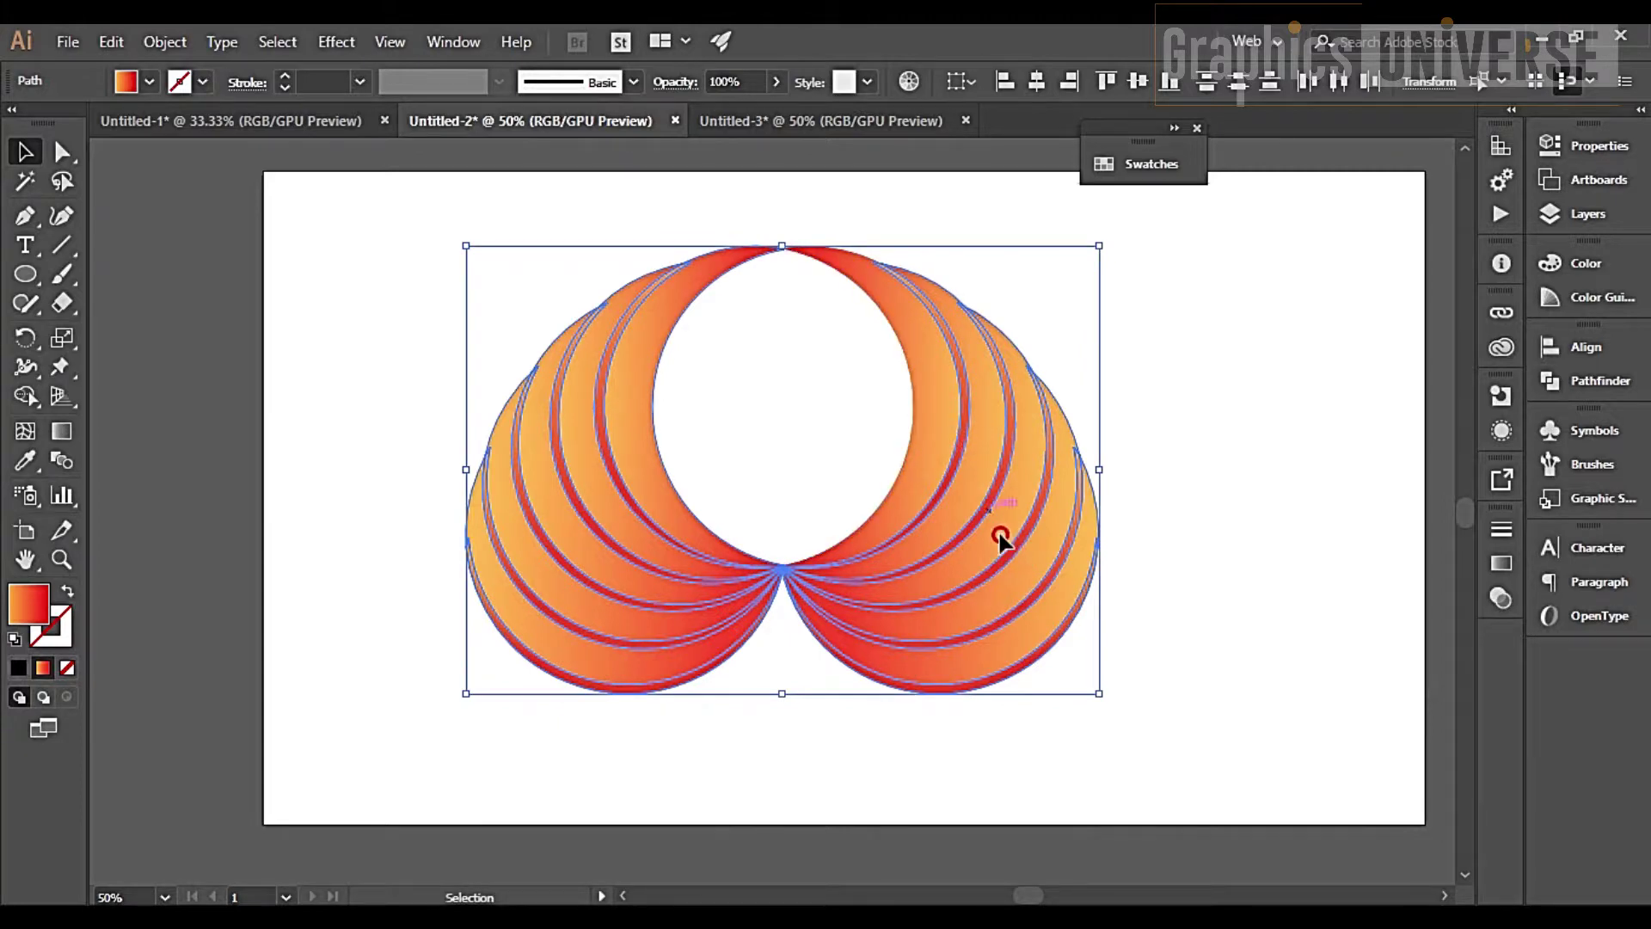
left_click_drag(1000, 538, 1060, 651)
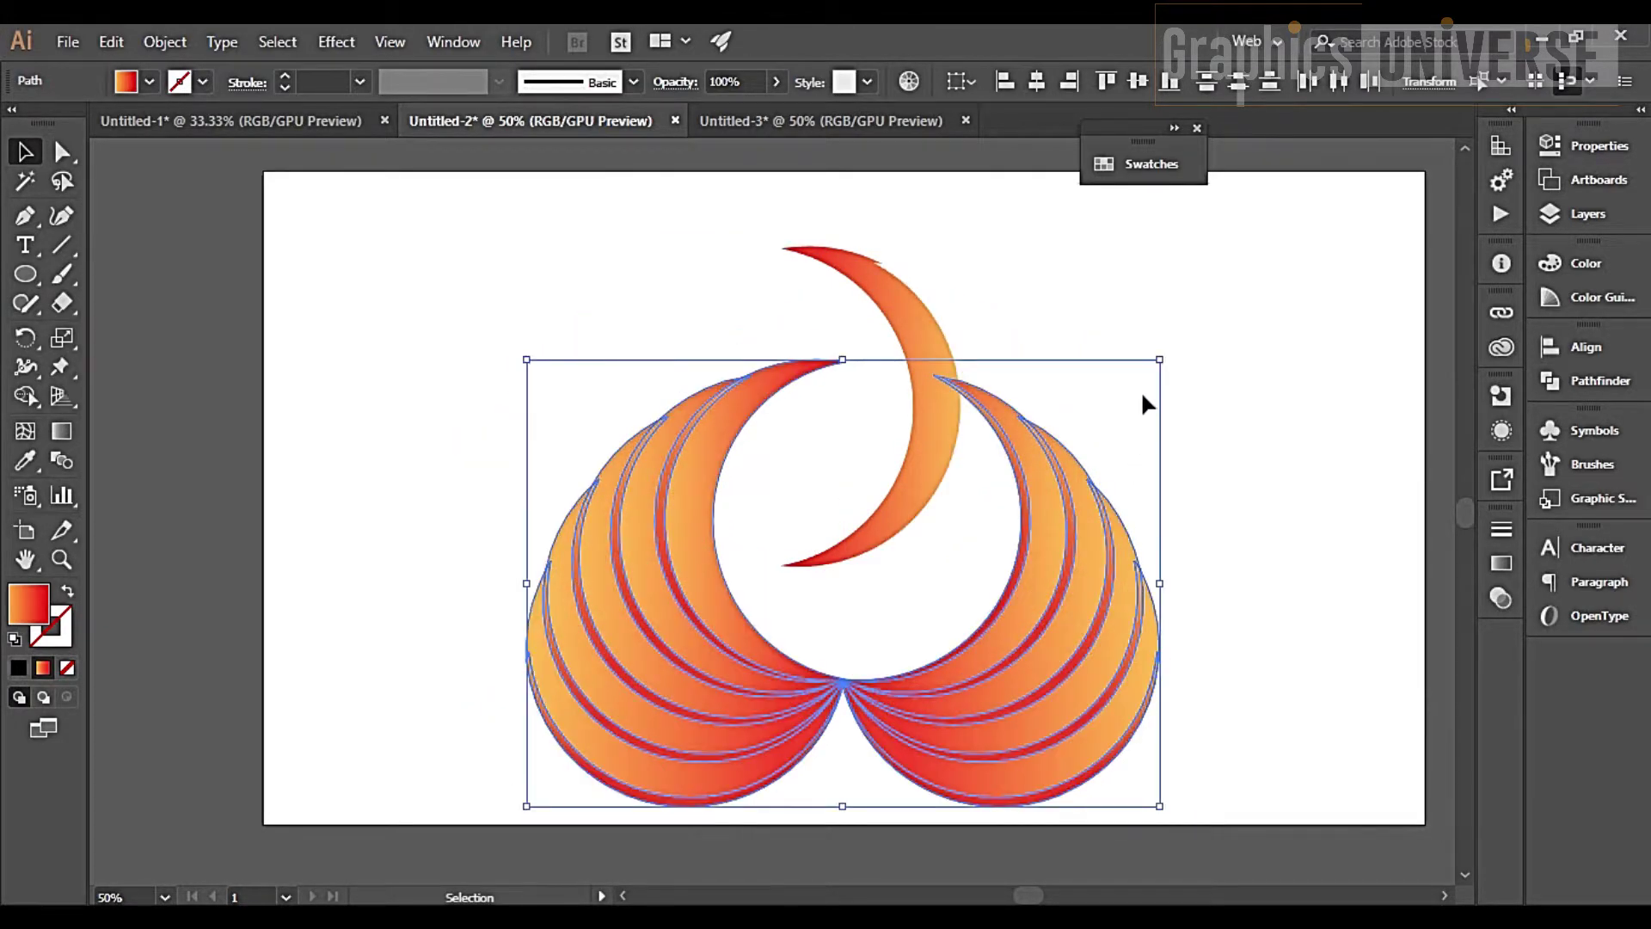
key("ctrl+z")
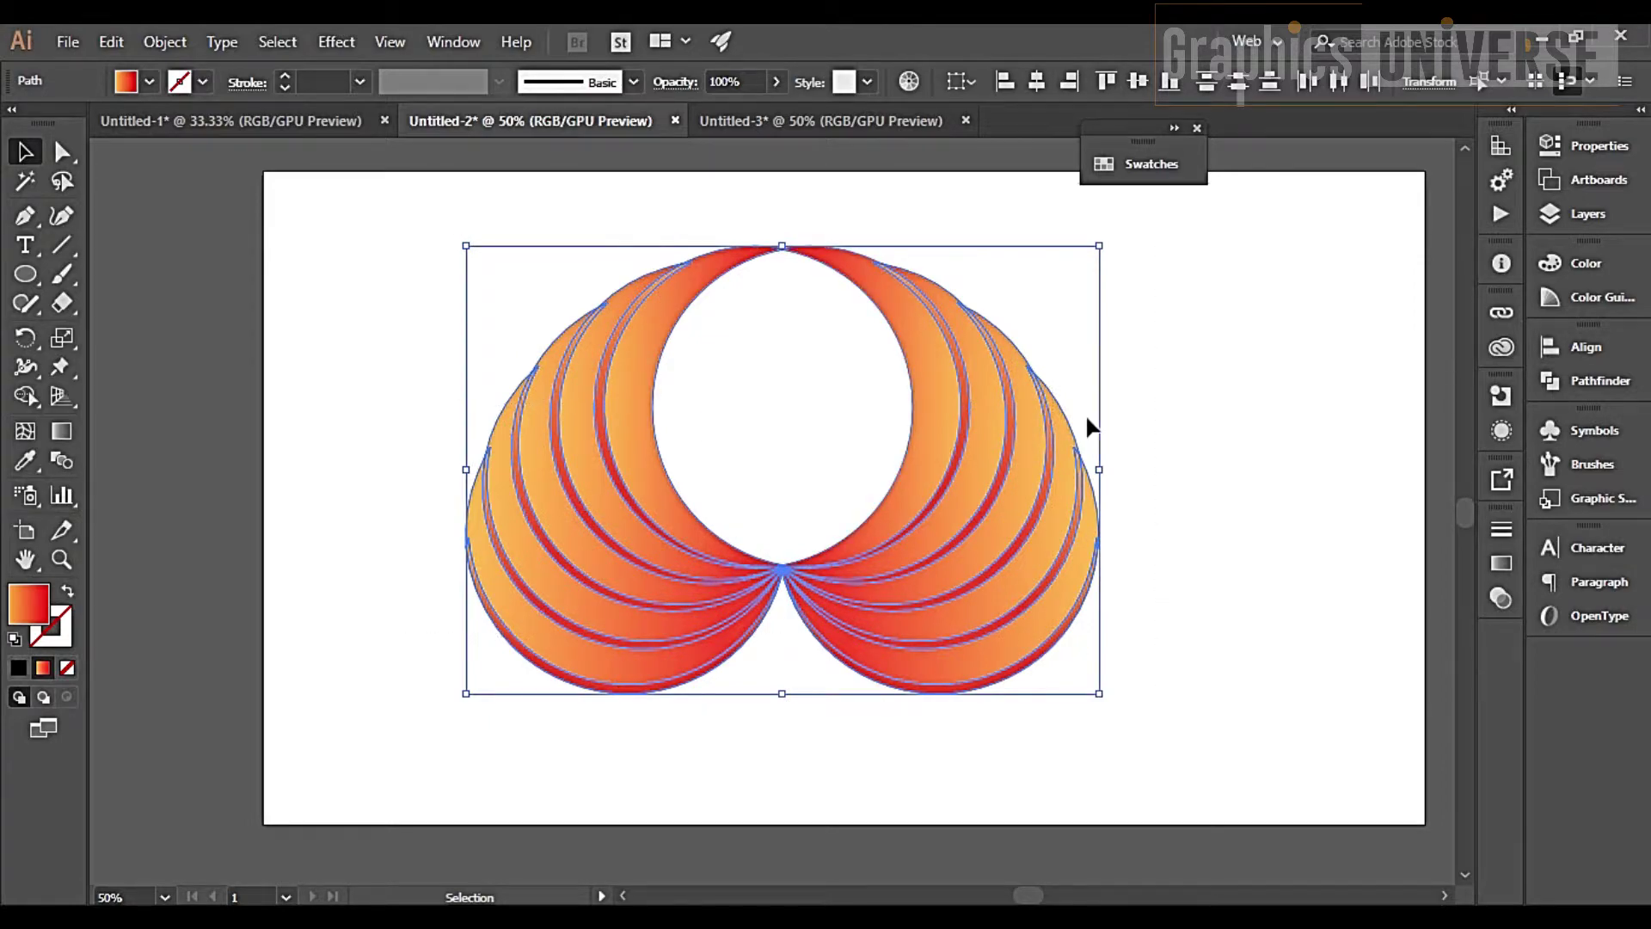
left_click_drag(989, 430, 1049, 544)
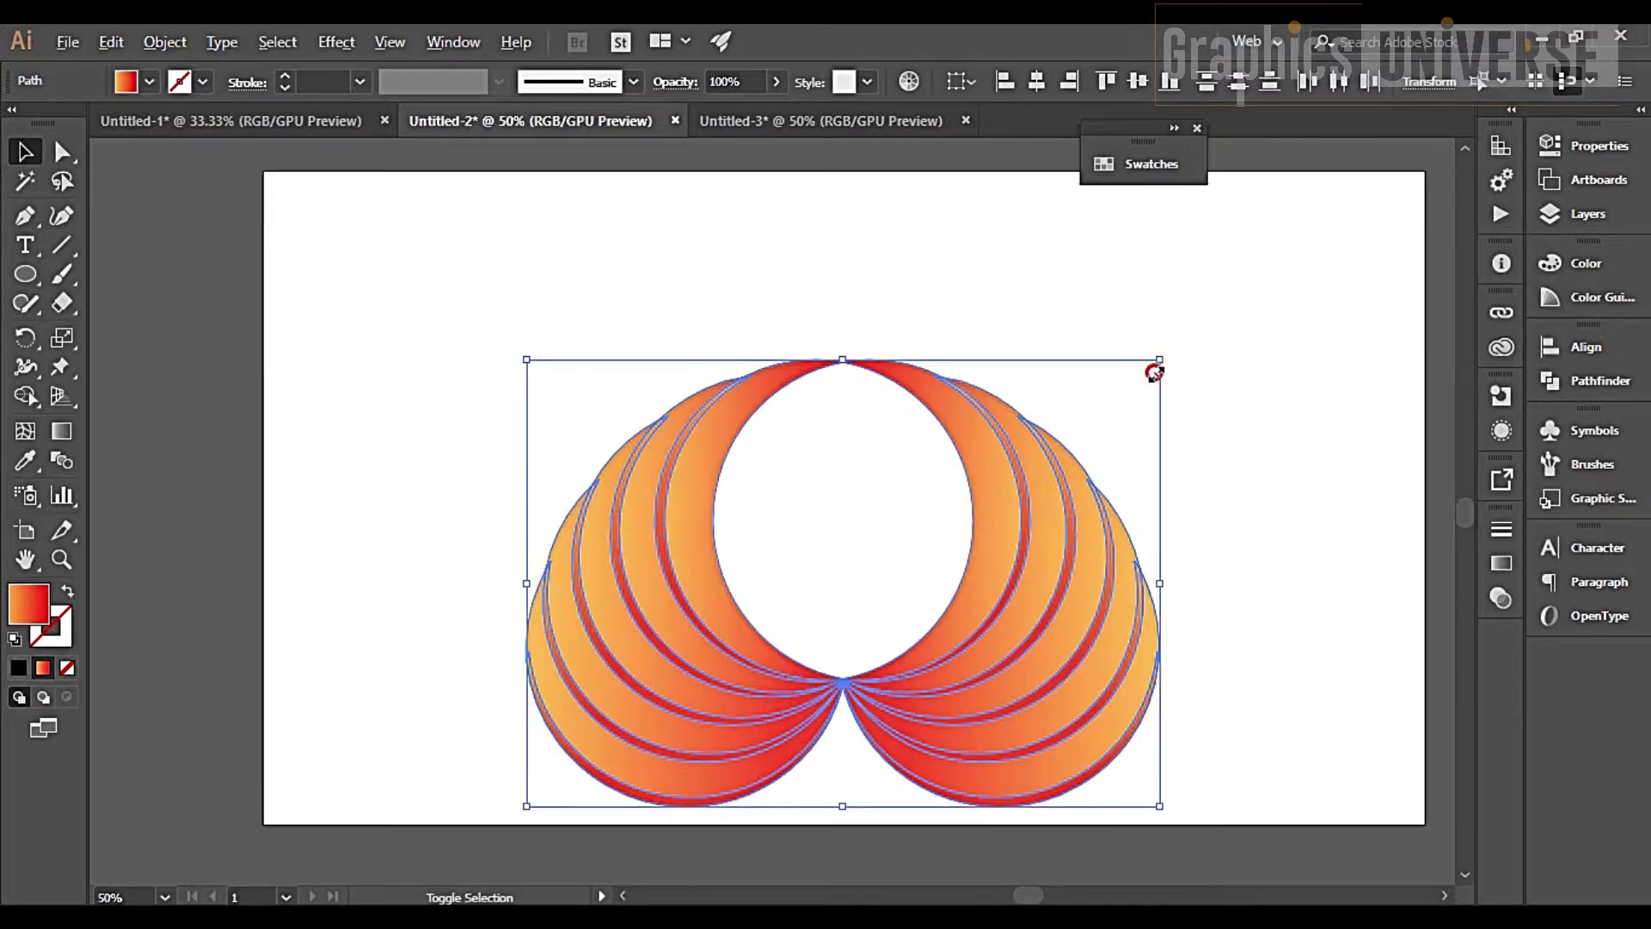
Shrink the wing pair and place a 180°-rotated copy above it, meeting at the point
left_click_drag(1154, 371, 1063, 428)
mouse_move(987, 611)
left_mouse_down()
mouse_move(989, 653)
mouse_move(1005, 349)
left_mouse_up()
mouse_move(597, 272)
left_mouse_down()
mouse_move(751, 567)
mouse_move(1115, 530)
left_mouse_up()
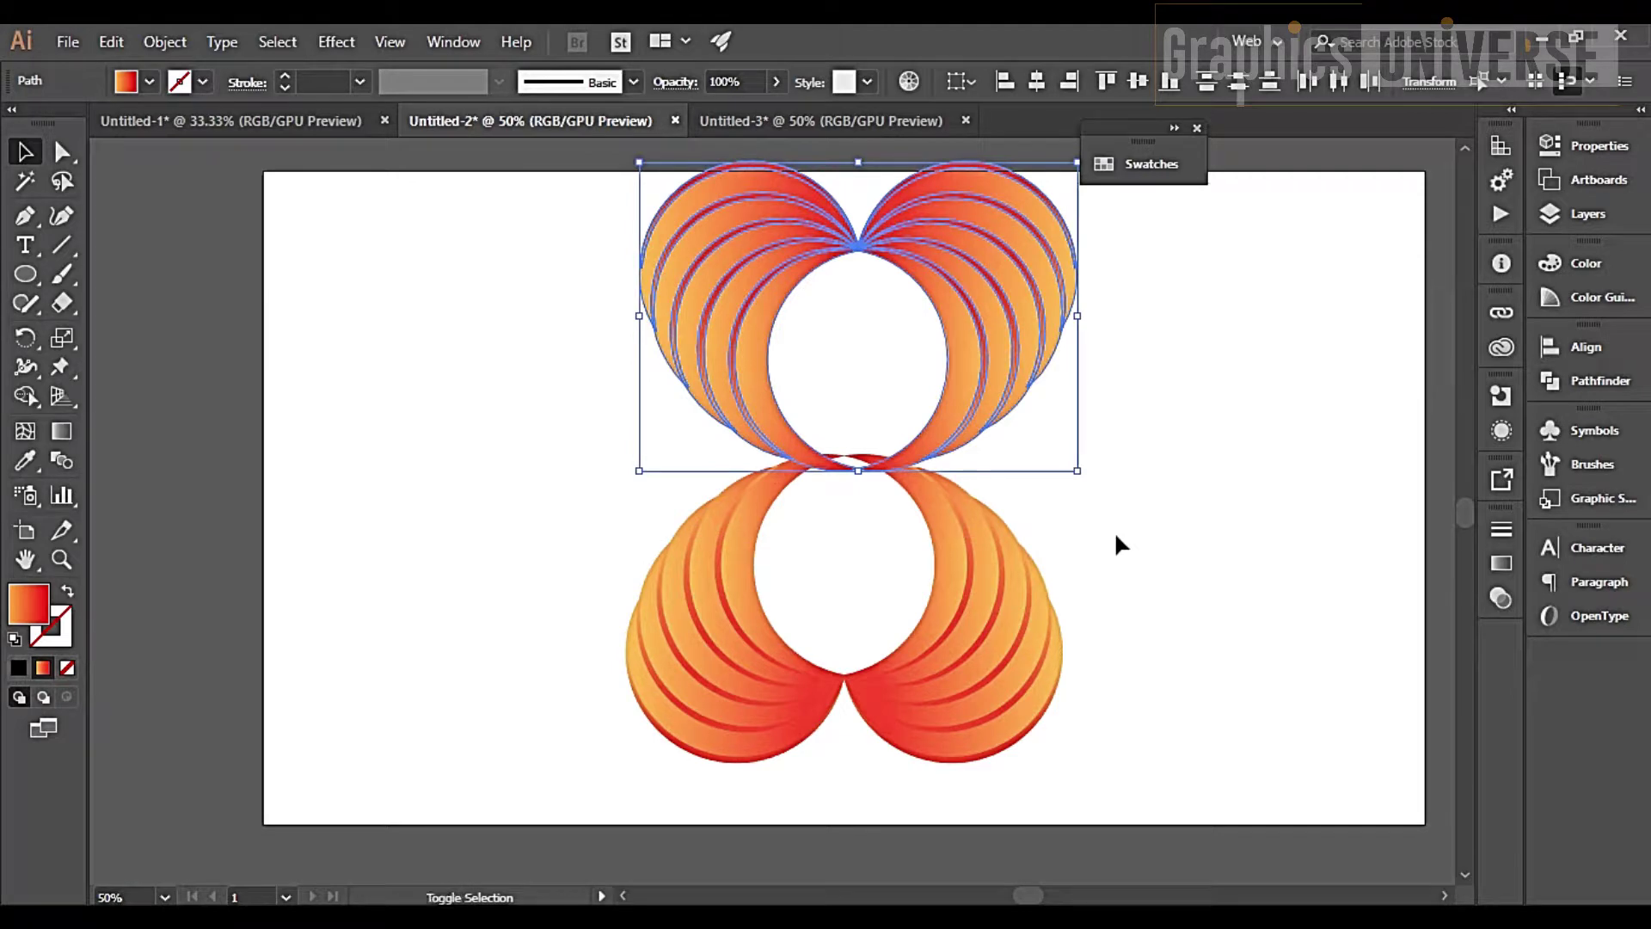
key("shift+Up")
key("shift+Up")
key("shift+Up")
key("shift+Left")
key("shift+Left")
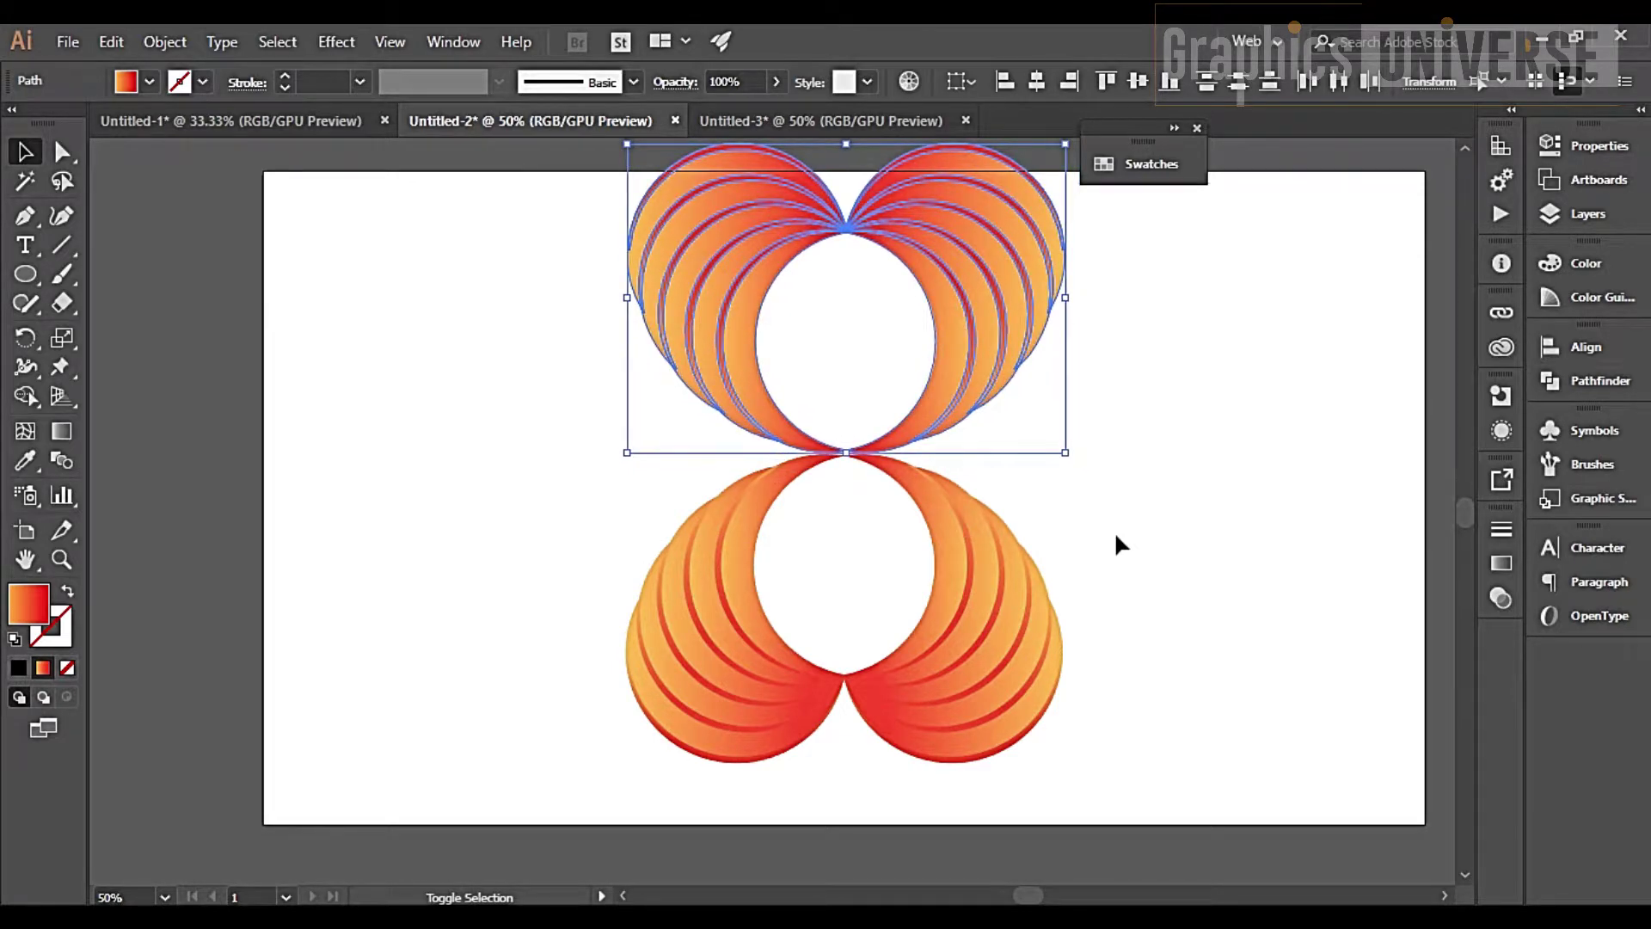
left_click(1115, 531)
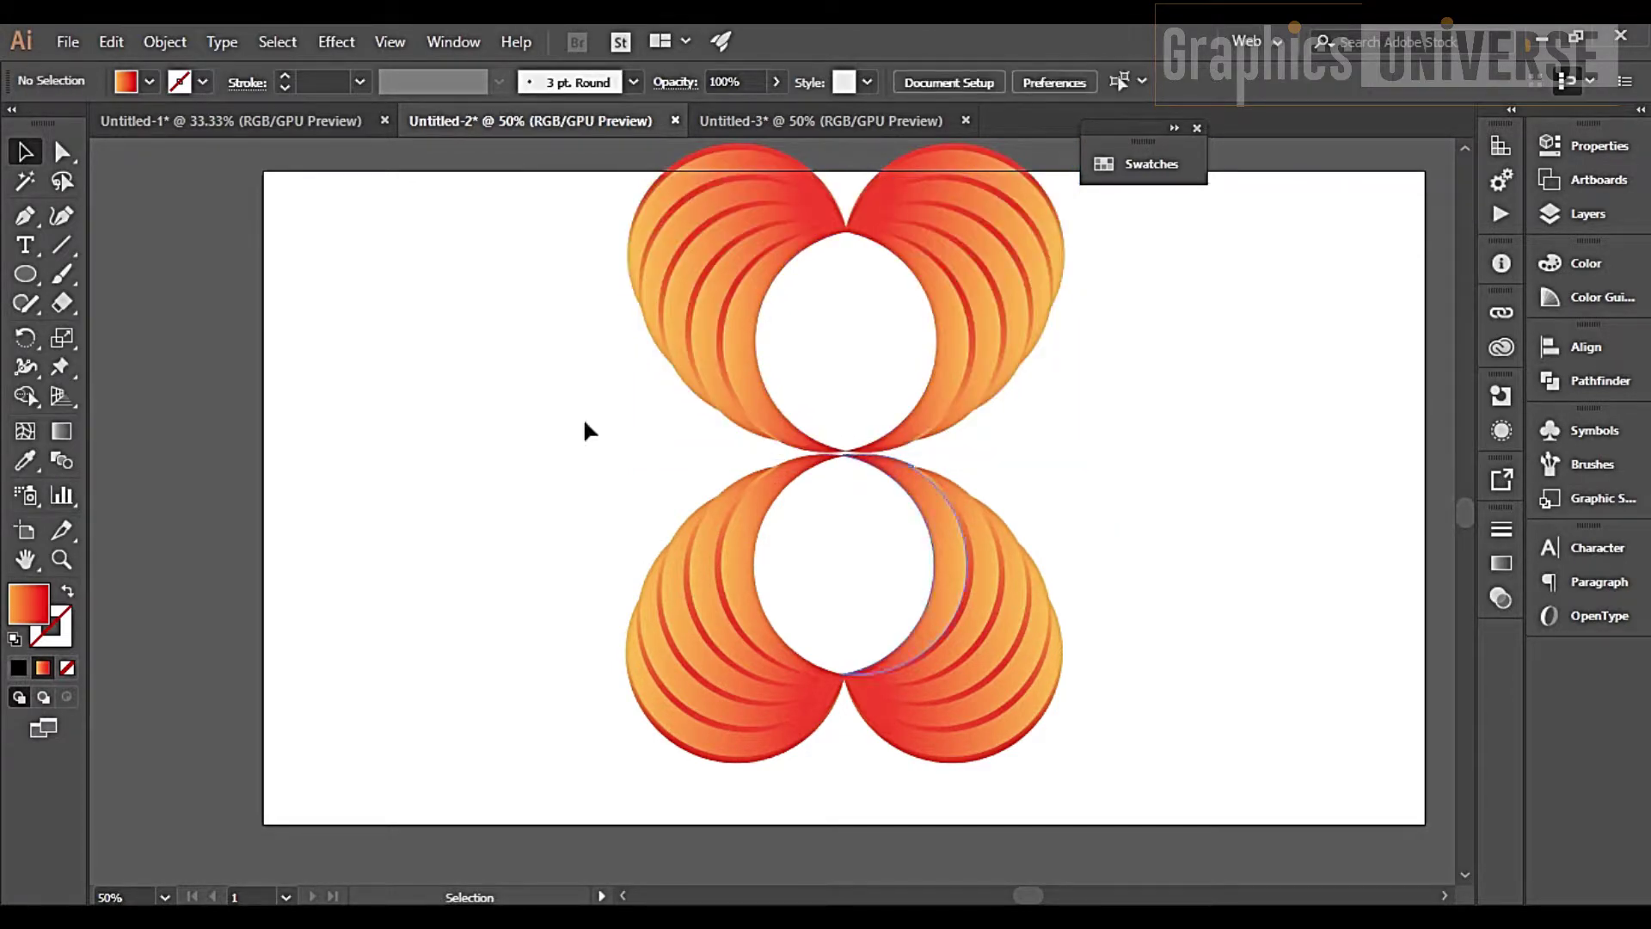
Scale both wing pairs down together into a compact figure-eight and reselect it
left_click_drag(529, 191, 1263, 767)
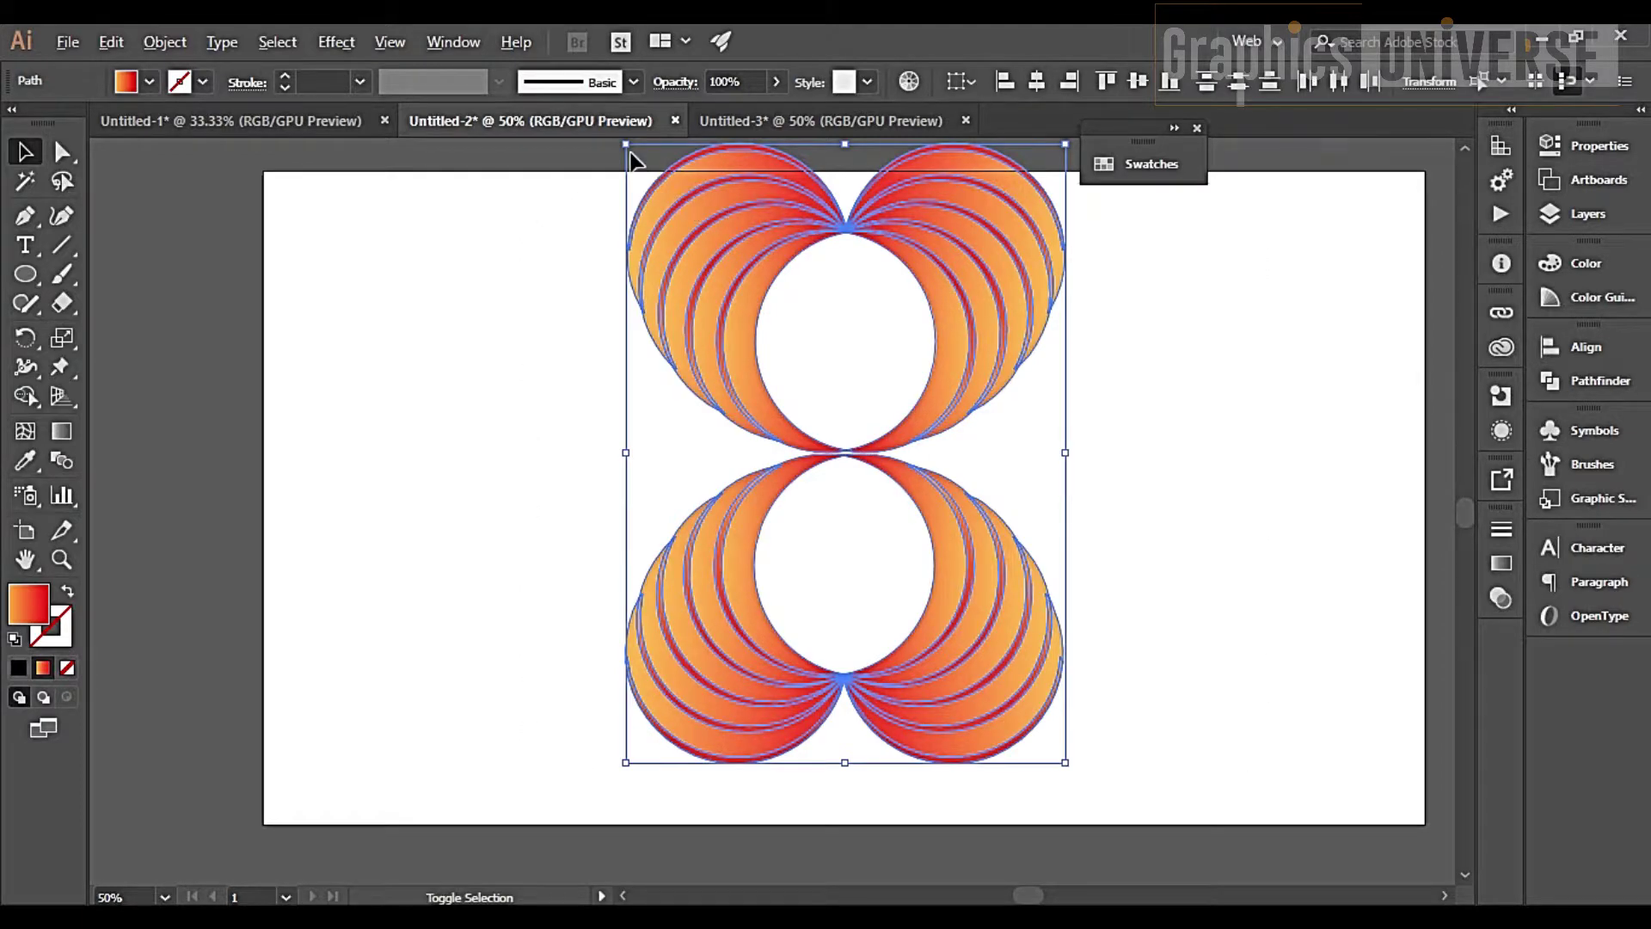
left_click_drag(627, 148, 700, 239)
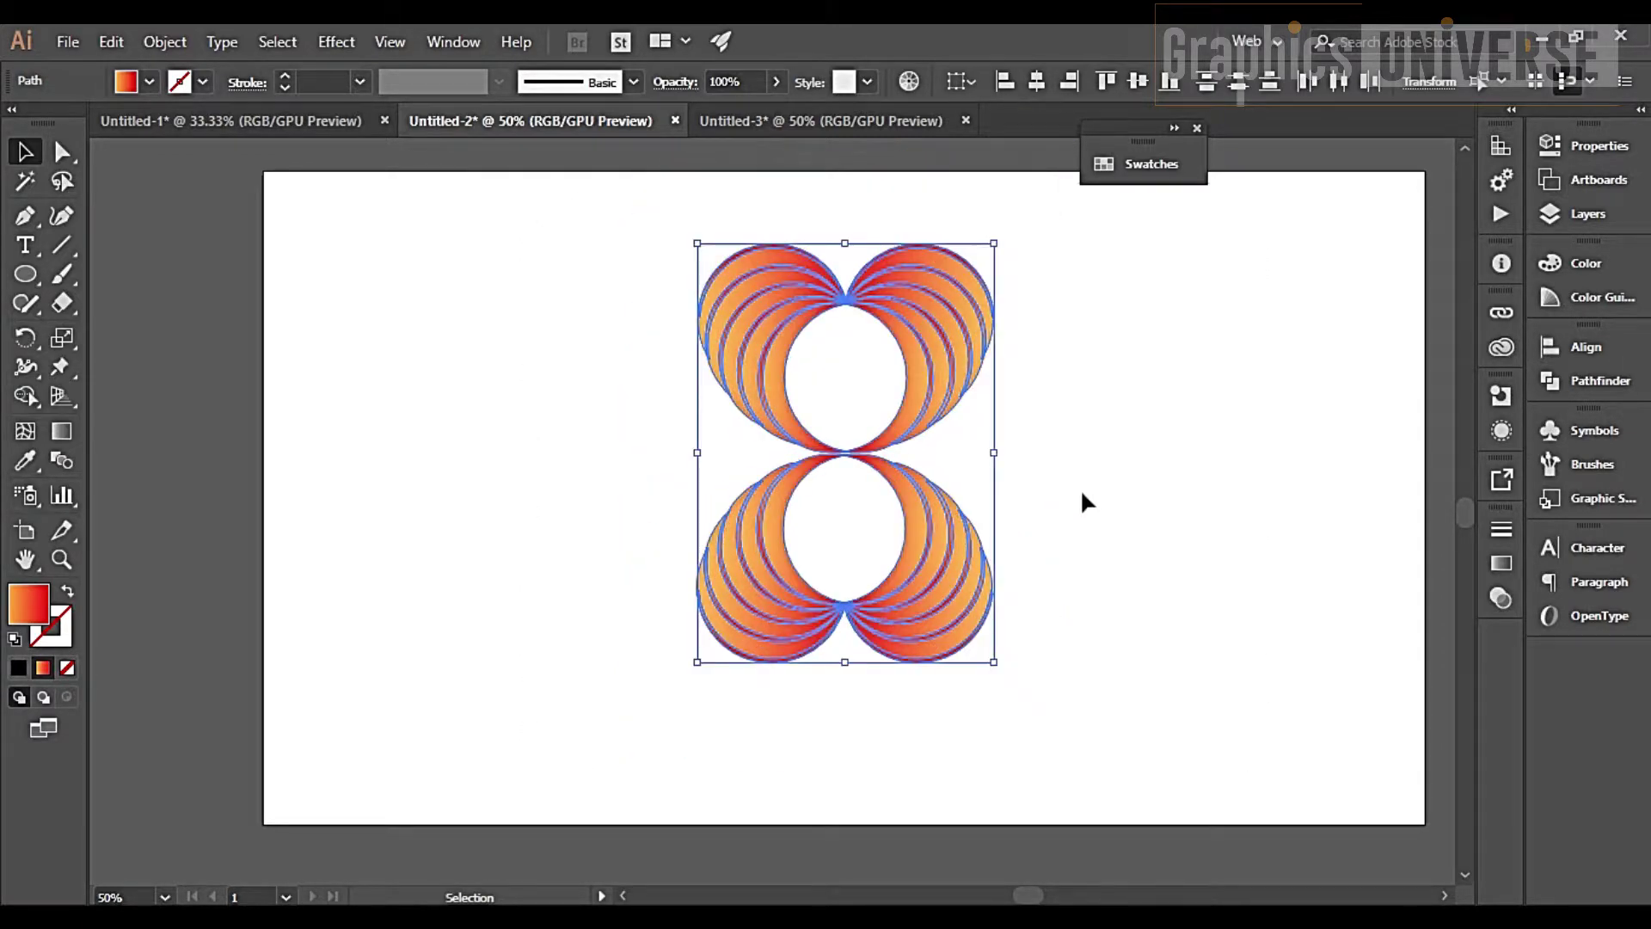
left_click(1082, 496)
key("ctrl+plus")
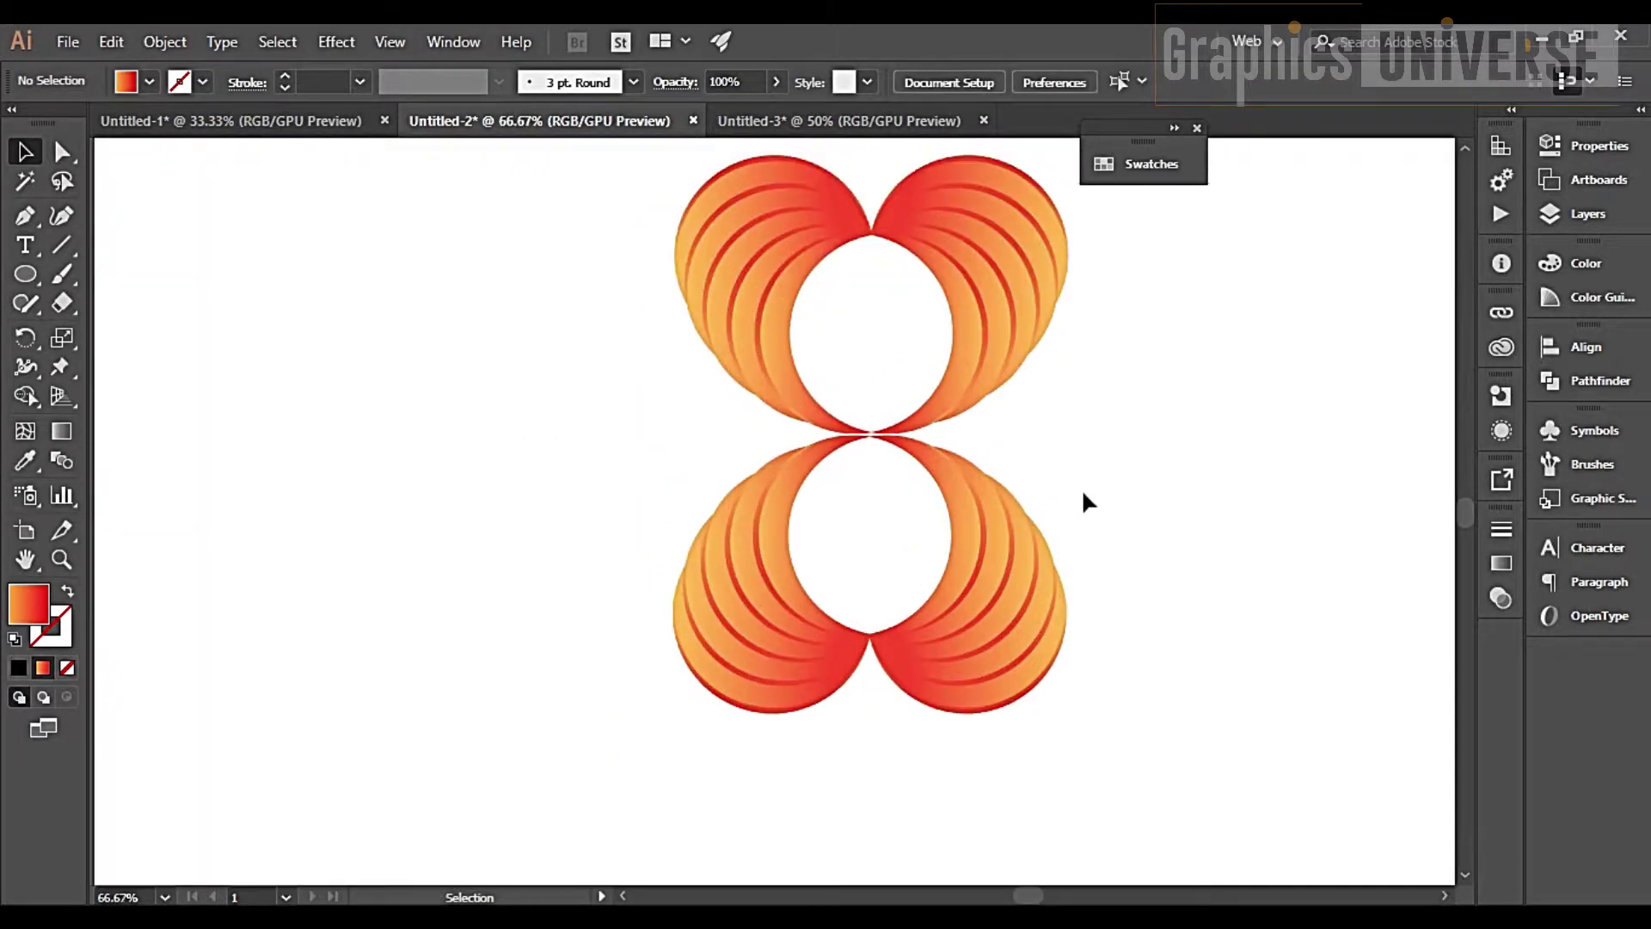
left_click_drag(1087, 516, 1007, 555)
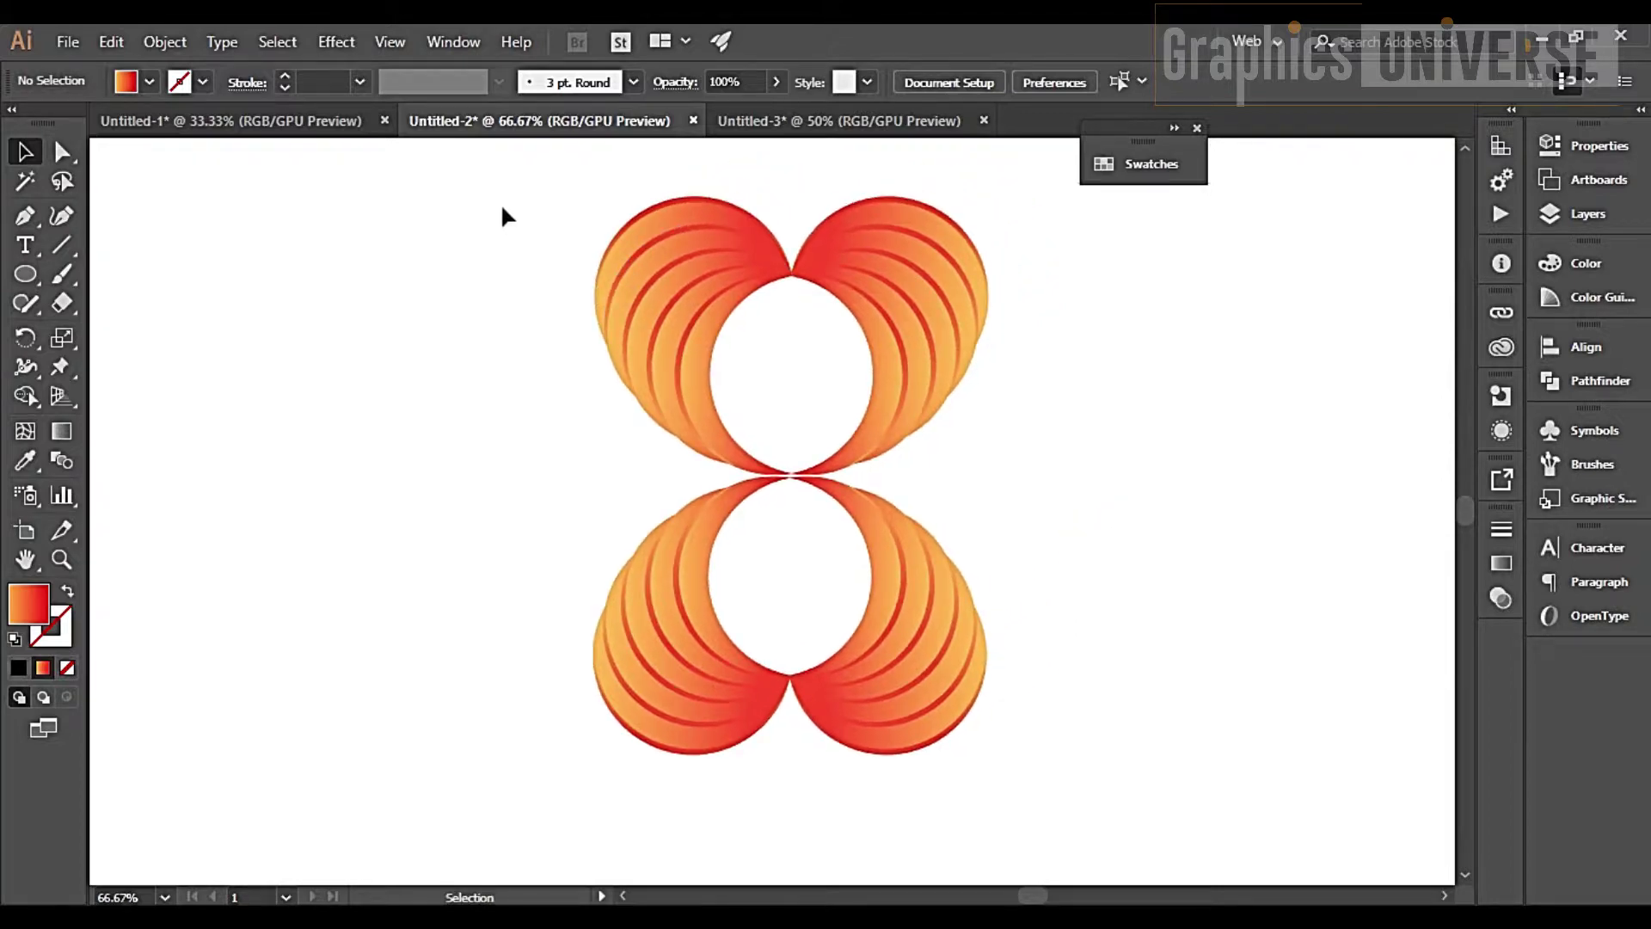
left_click_drag(502, 215, 1130, 728)
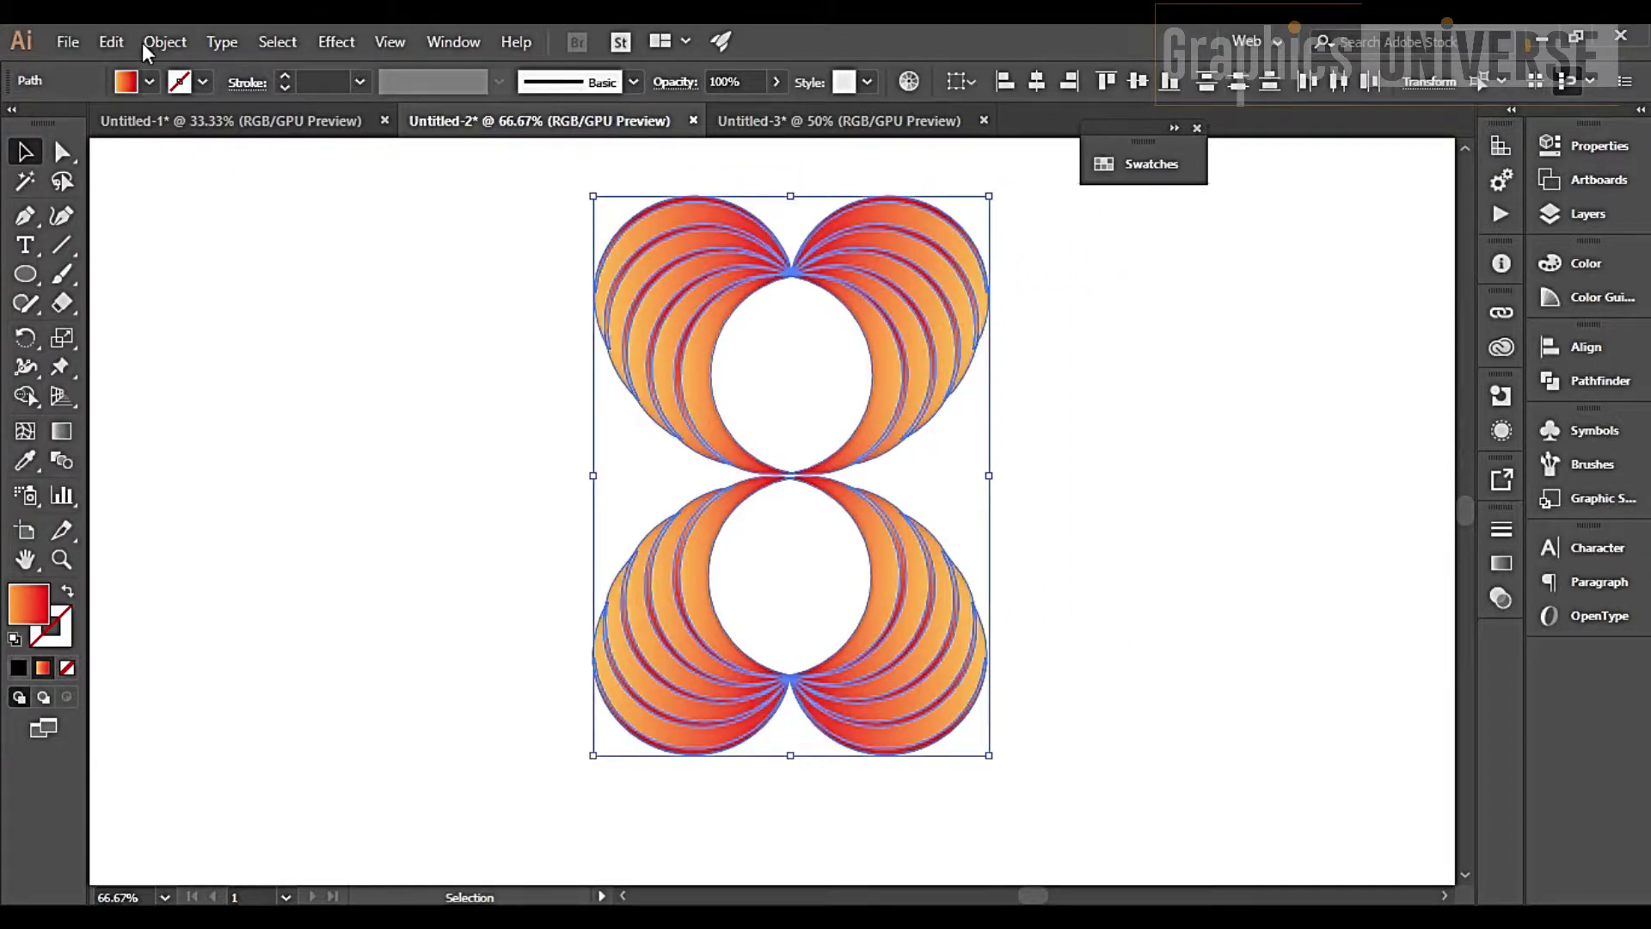
Paste a copy of the figure-eight in place, rotate it 90° and send it to back
left_click(113, 42)
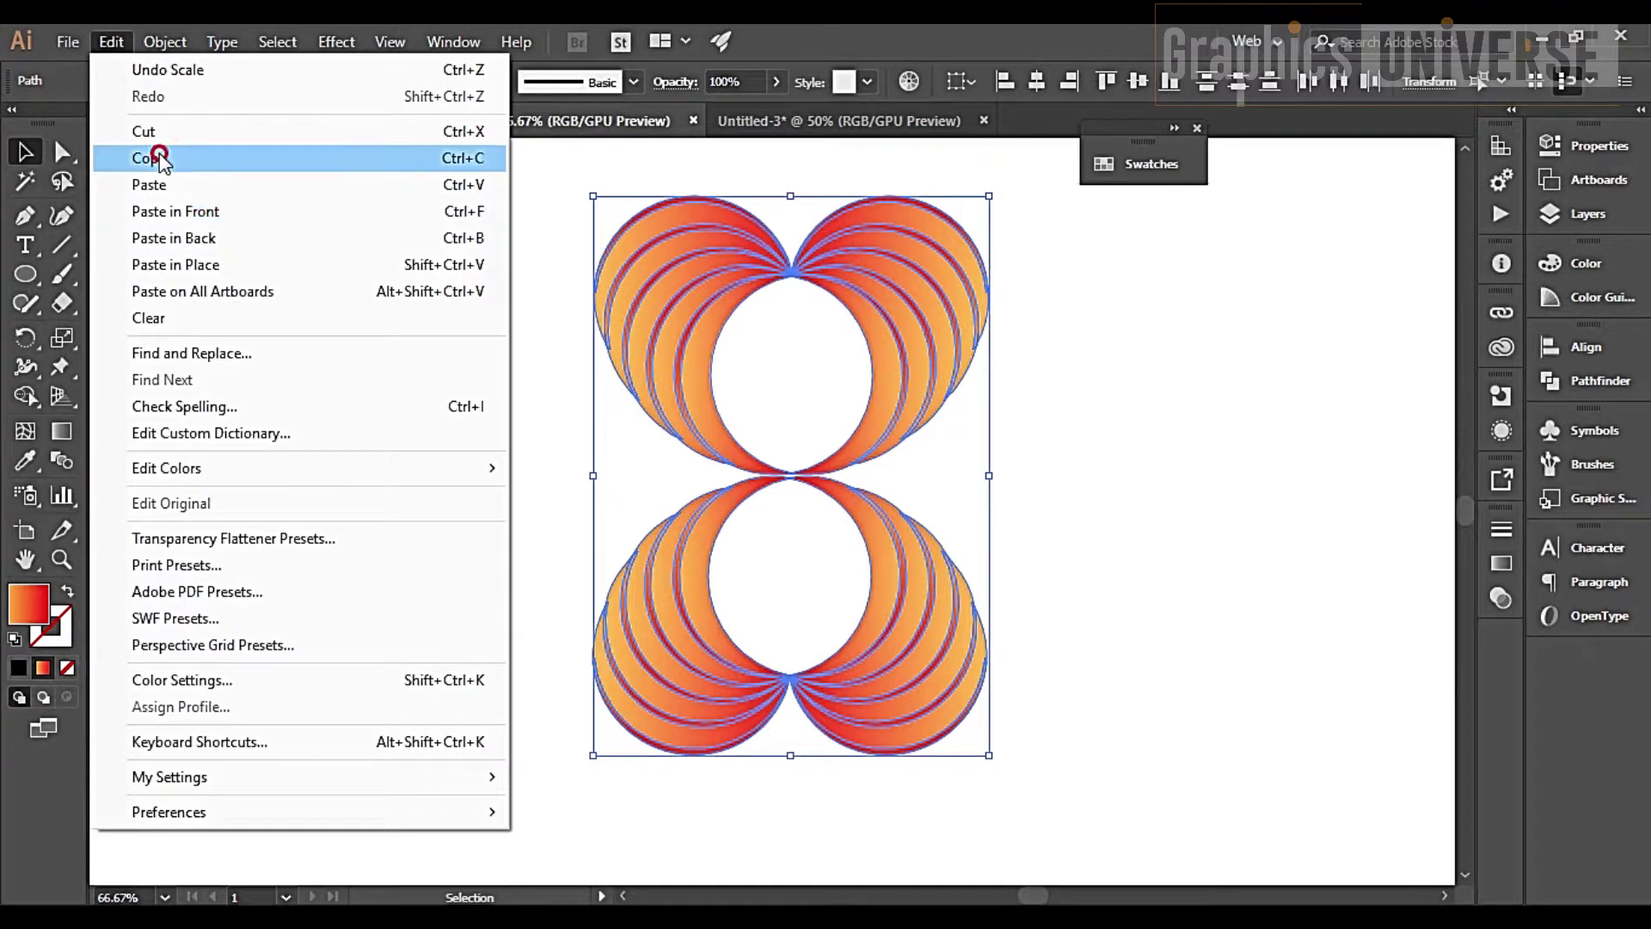
left_click(158, 158)
left_click(111, 41)
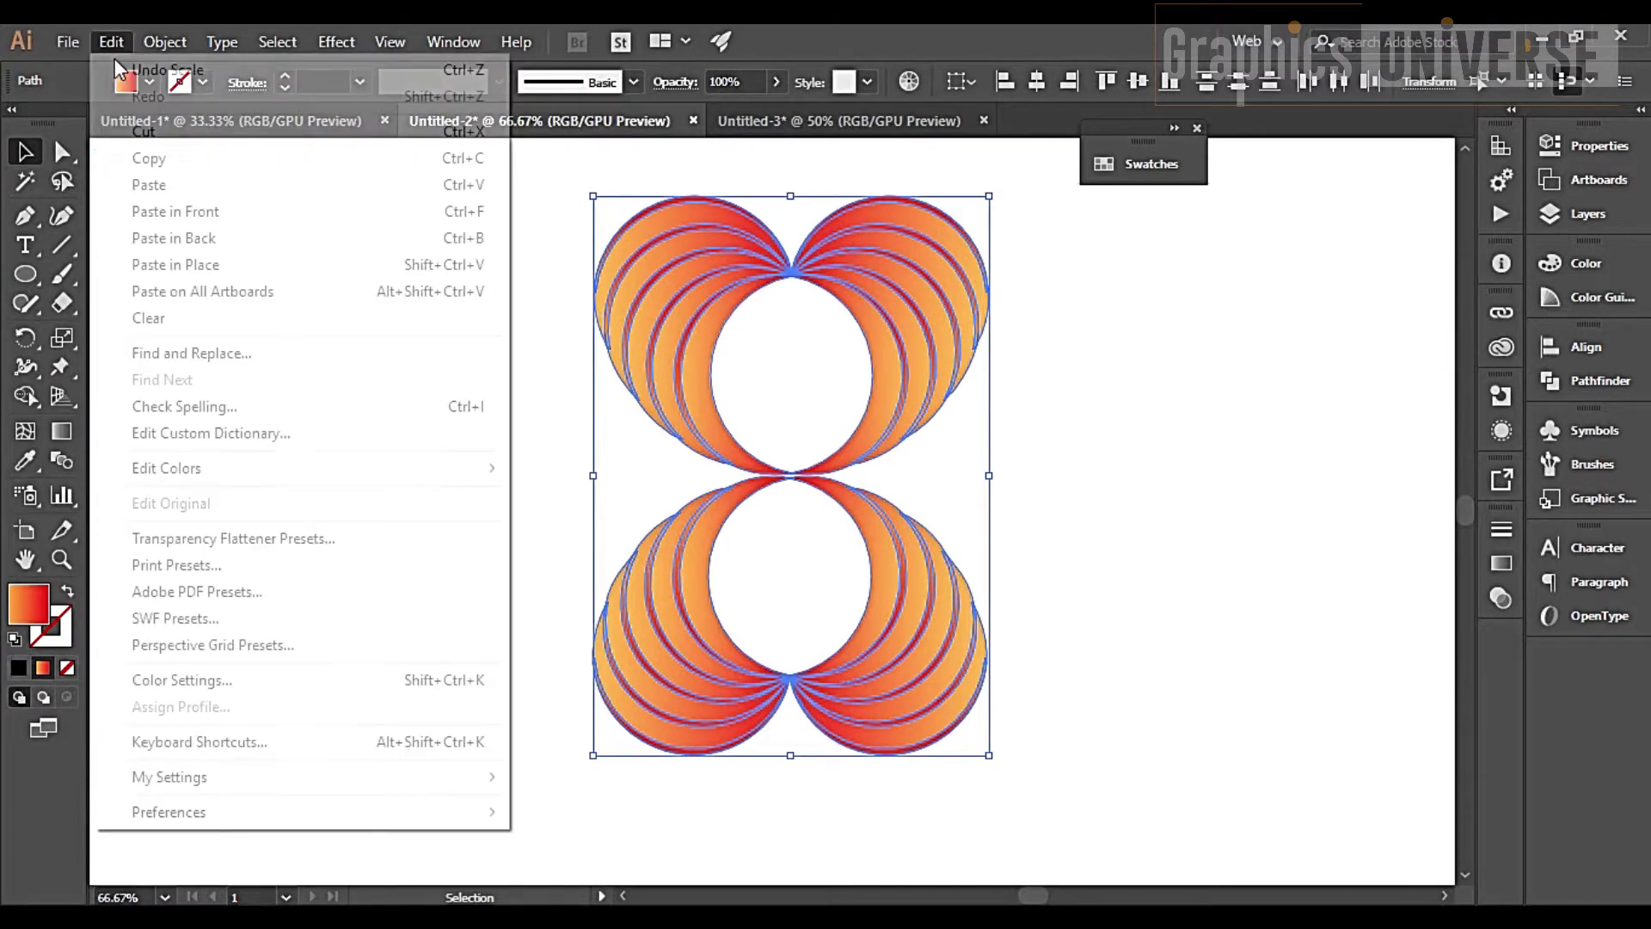
left_click(184, 265)
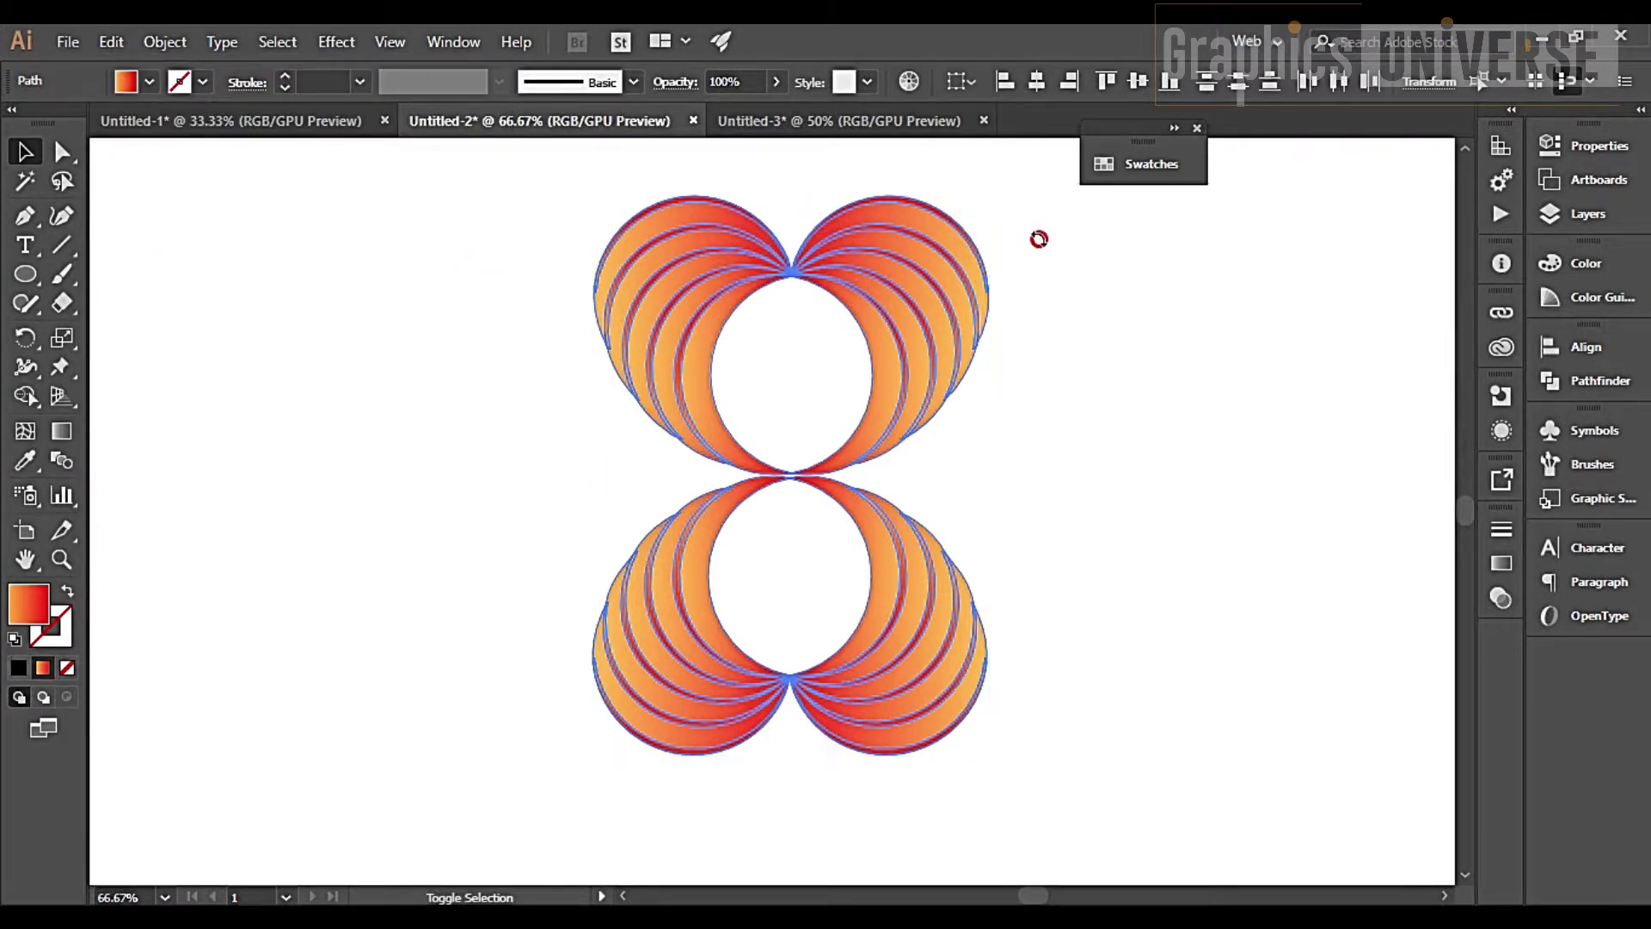
left_click_drag(1040, 240, 1171, 606)
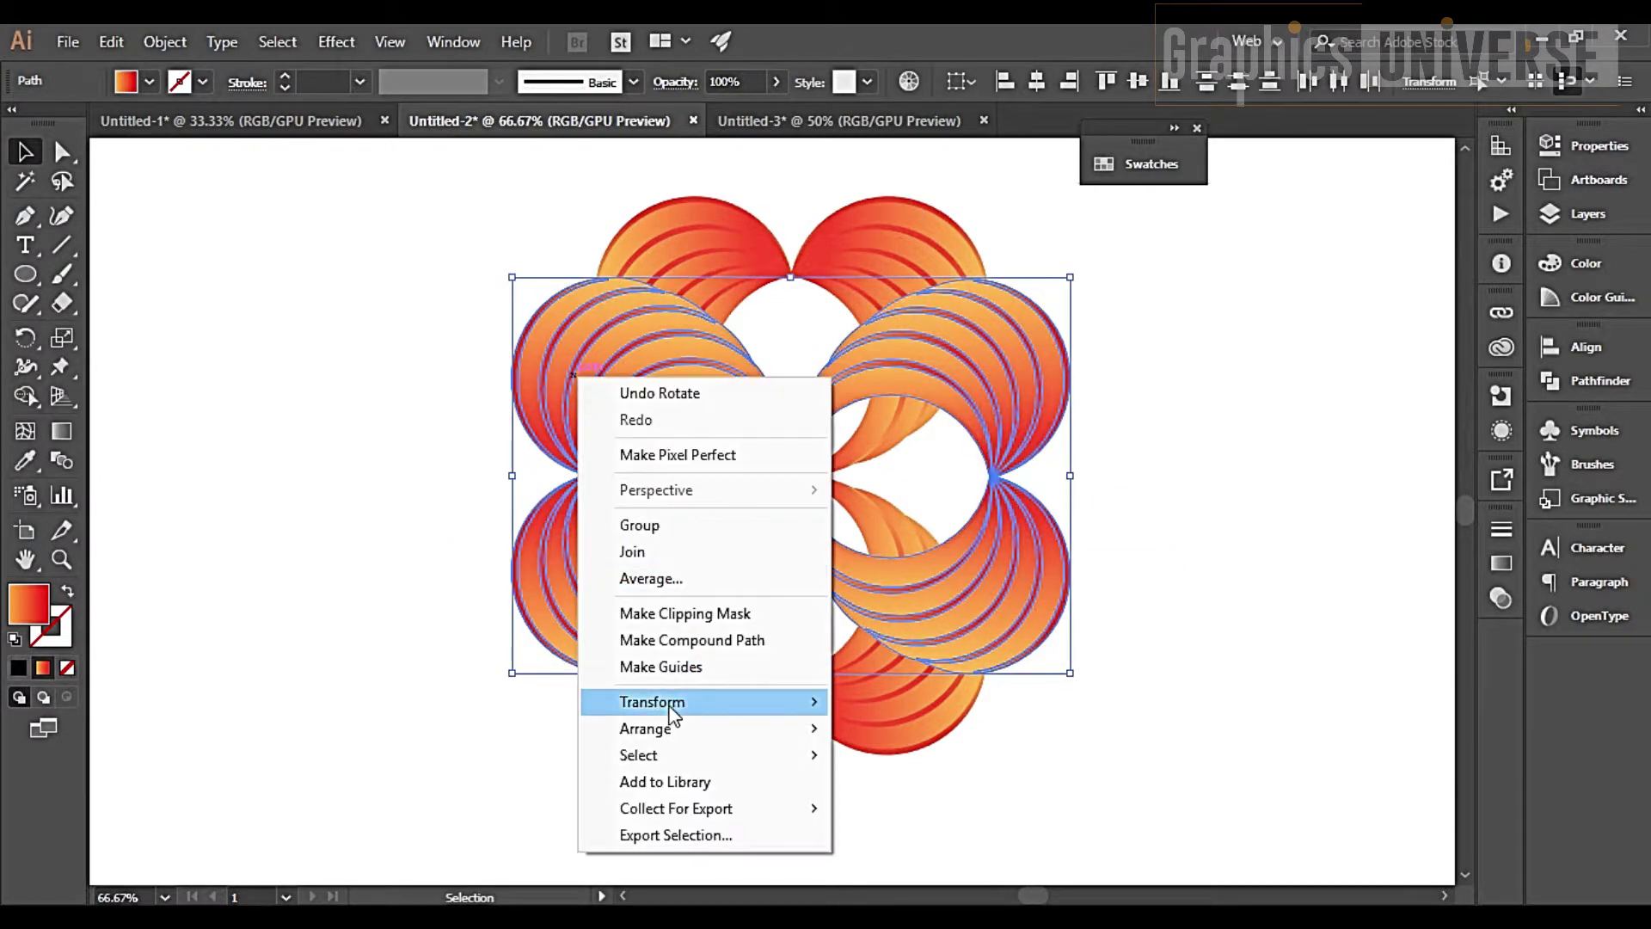
left_click(914, 808)
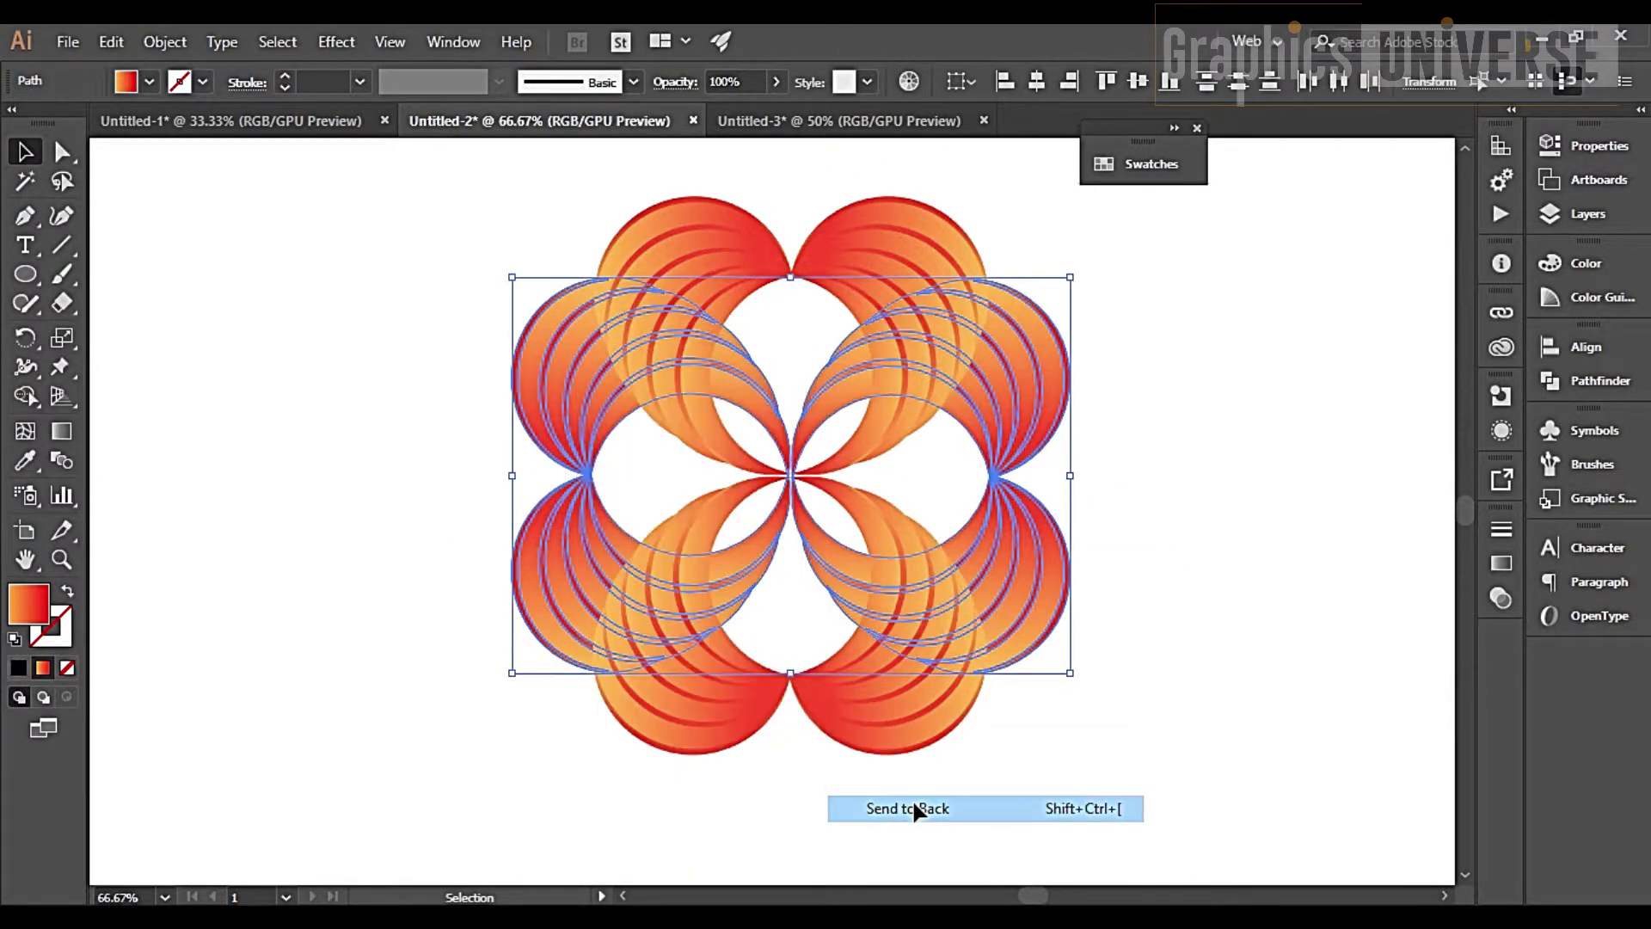
left_click(1180, 590)
key("ctrl+plus")
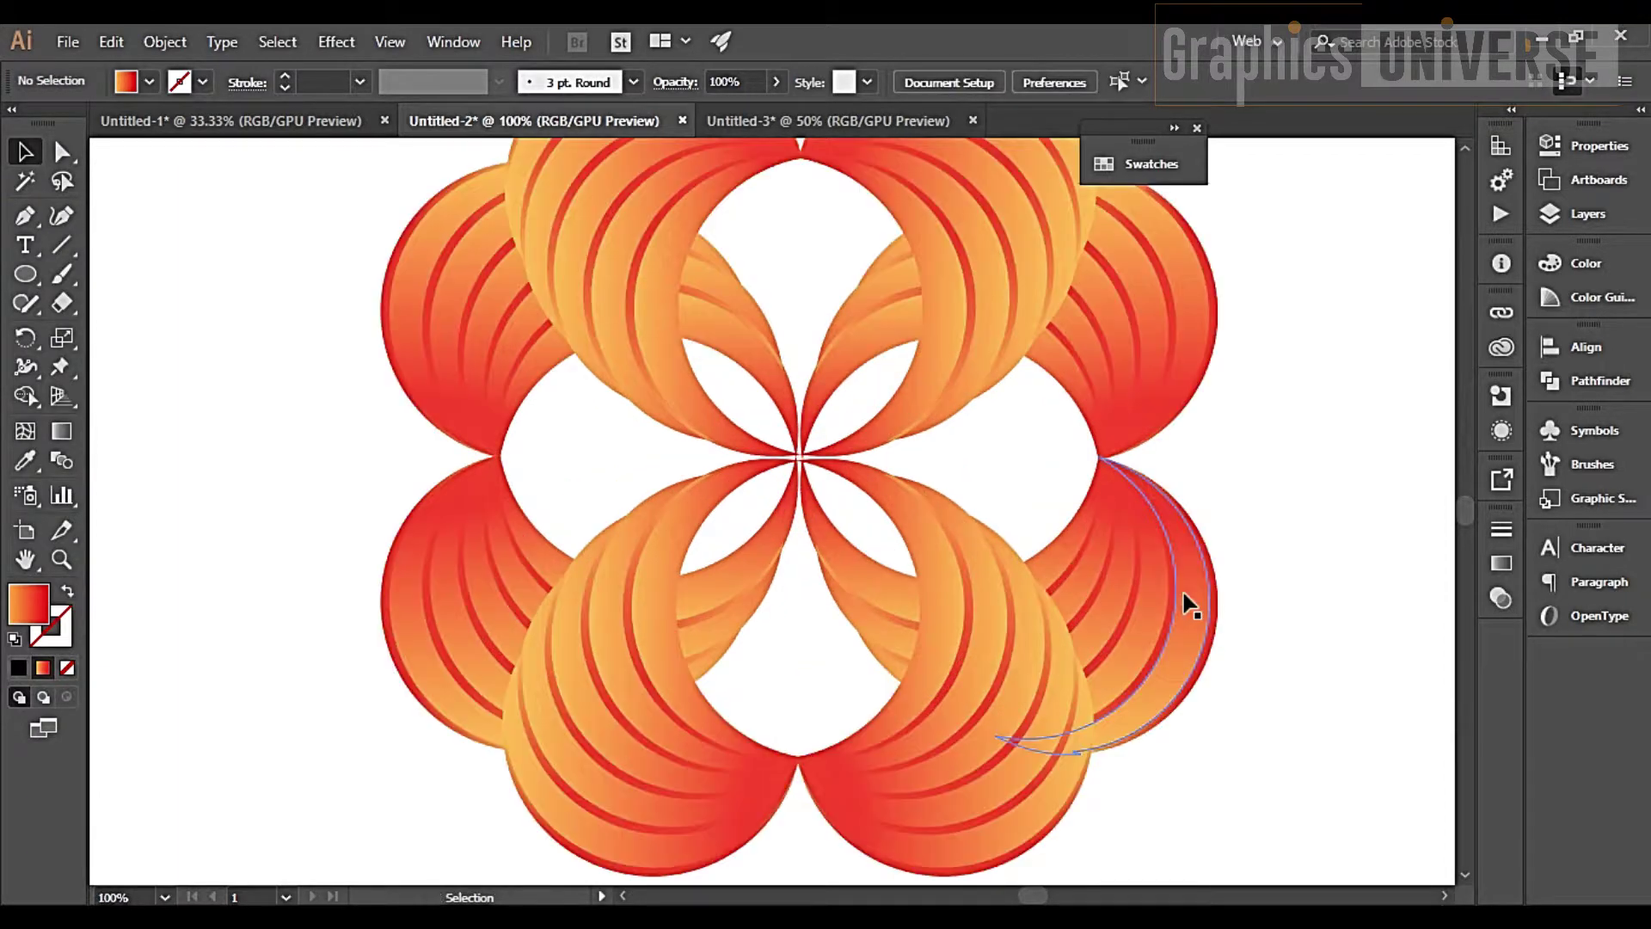
key("ctrl+minus")
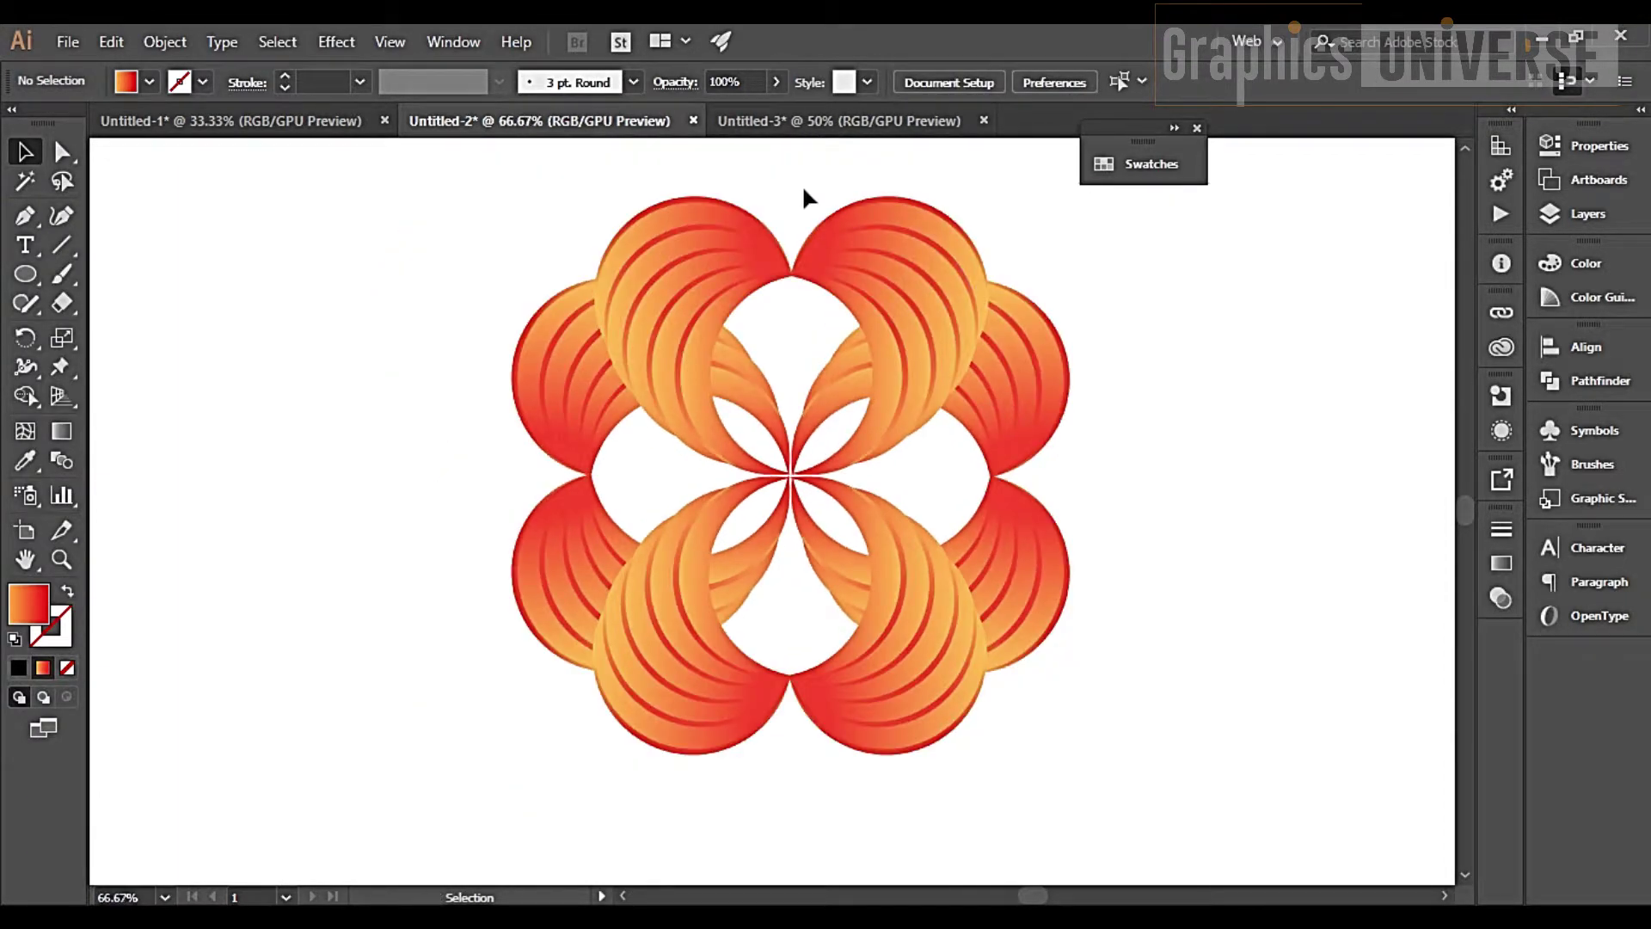
Send the top-right and bottom-left petals to the back so the lobes overlap in a pinwheel
left_click(843, 310)
right_click(863, 287)
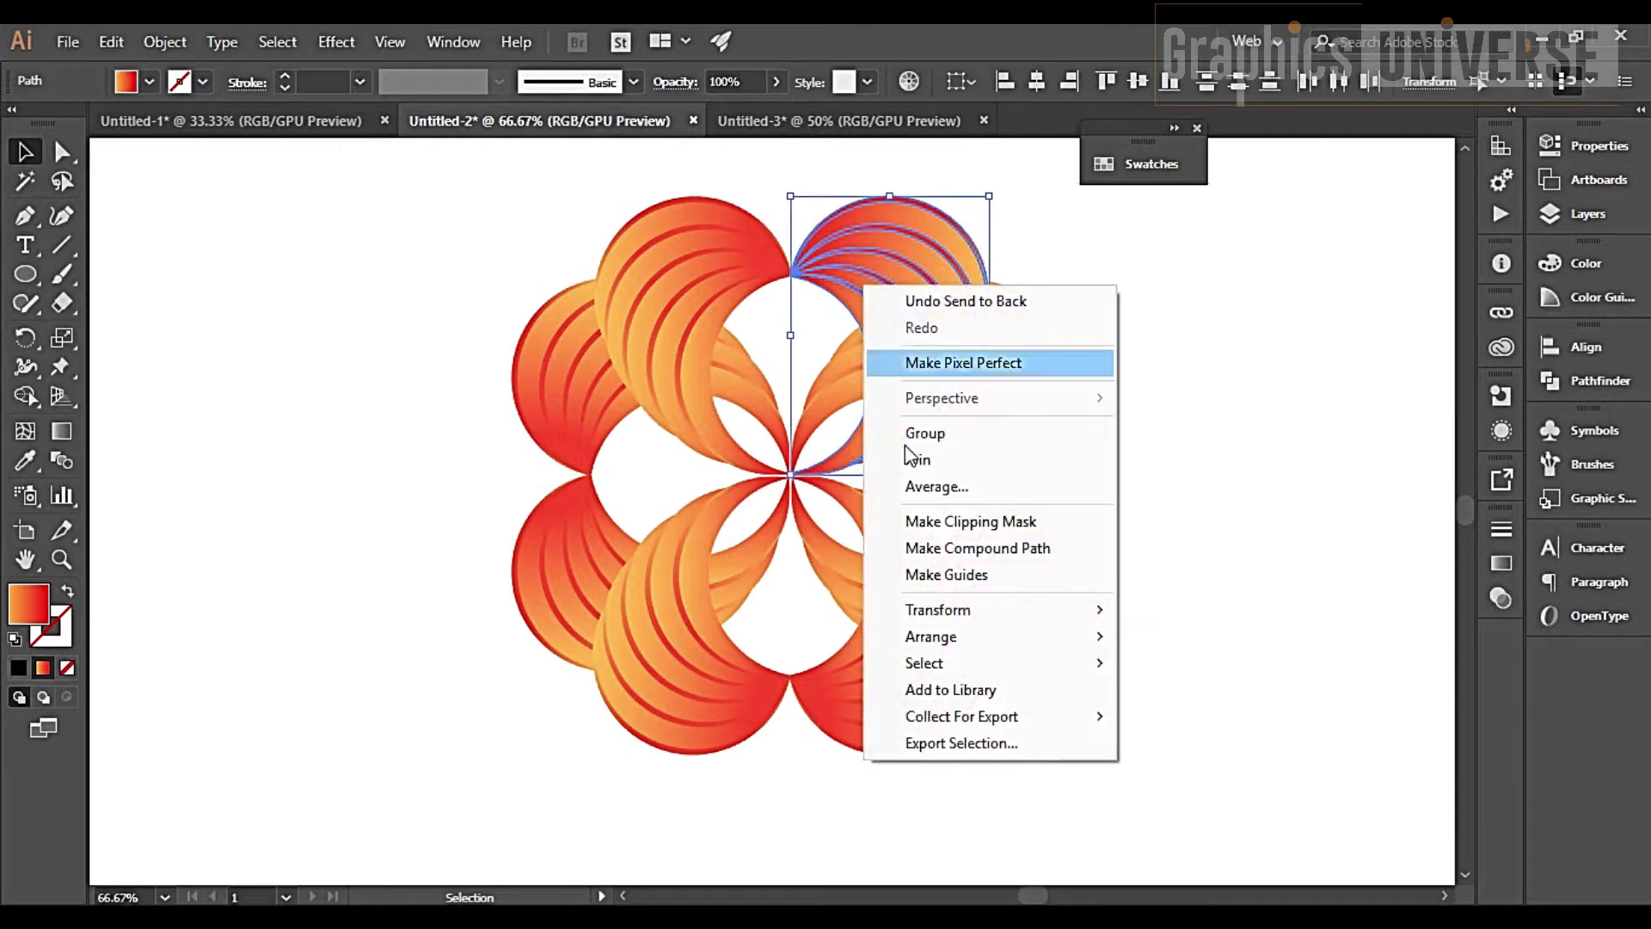
left_click(1182, 717)
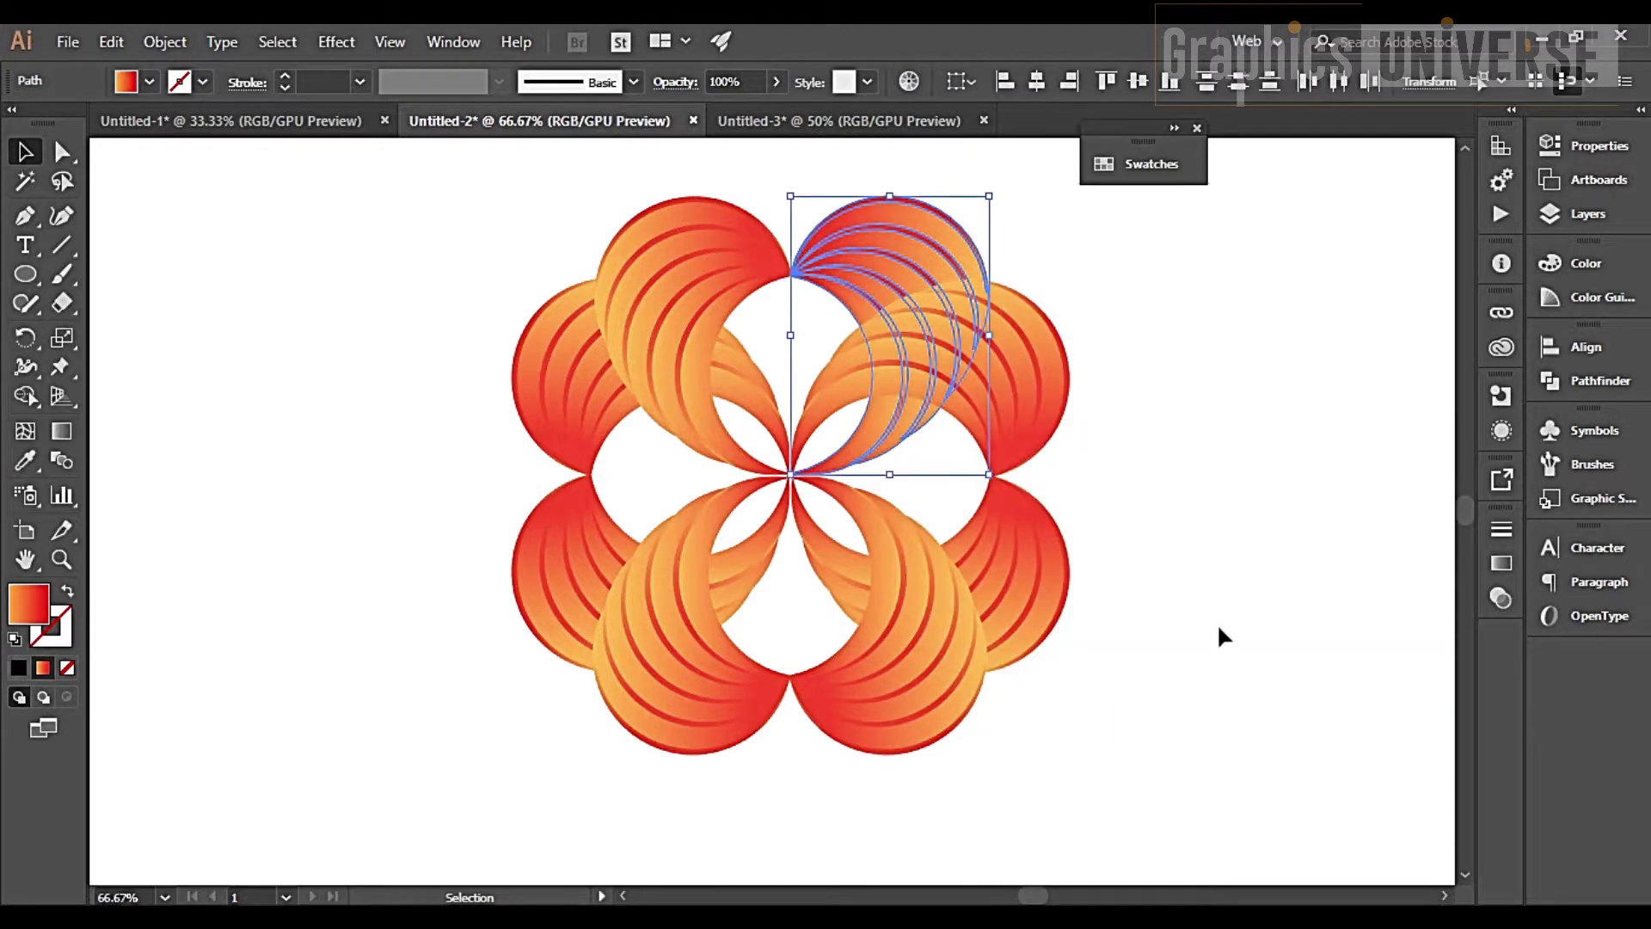
left_click(1221, 637)
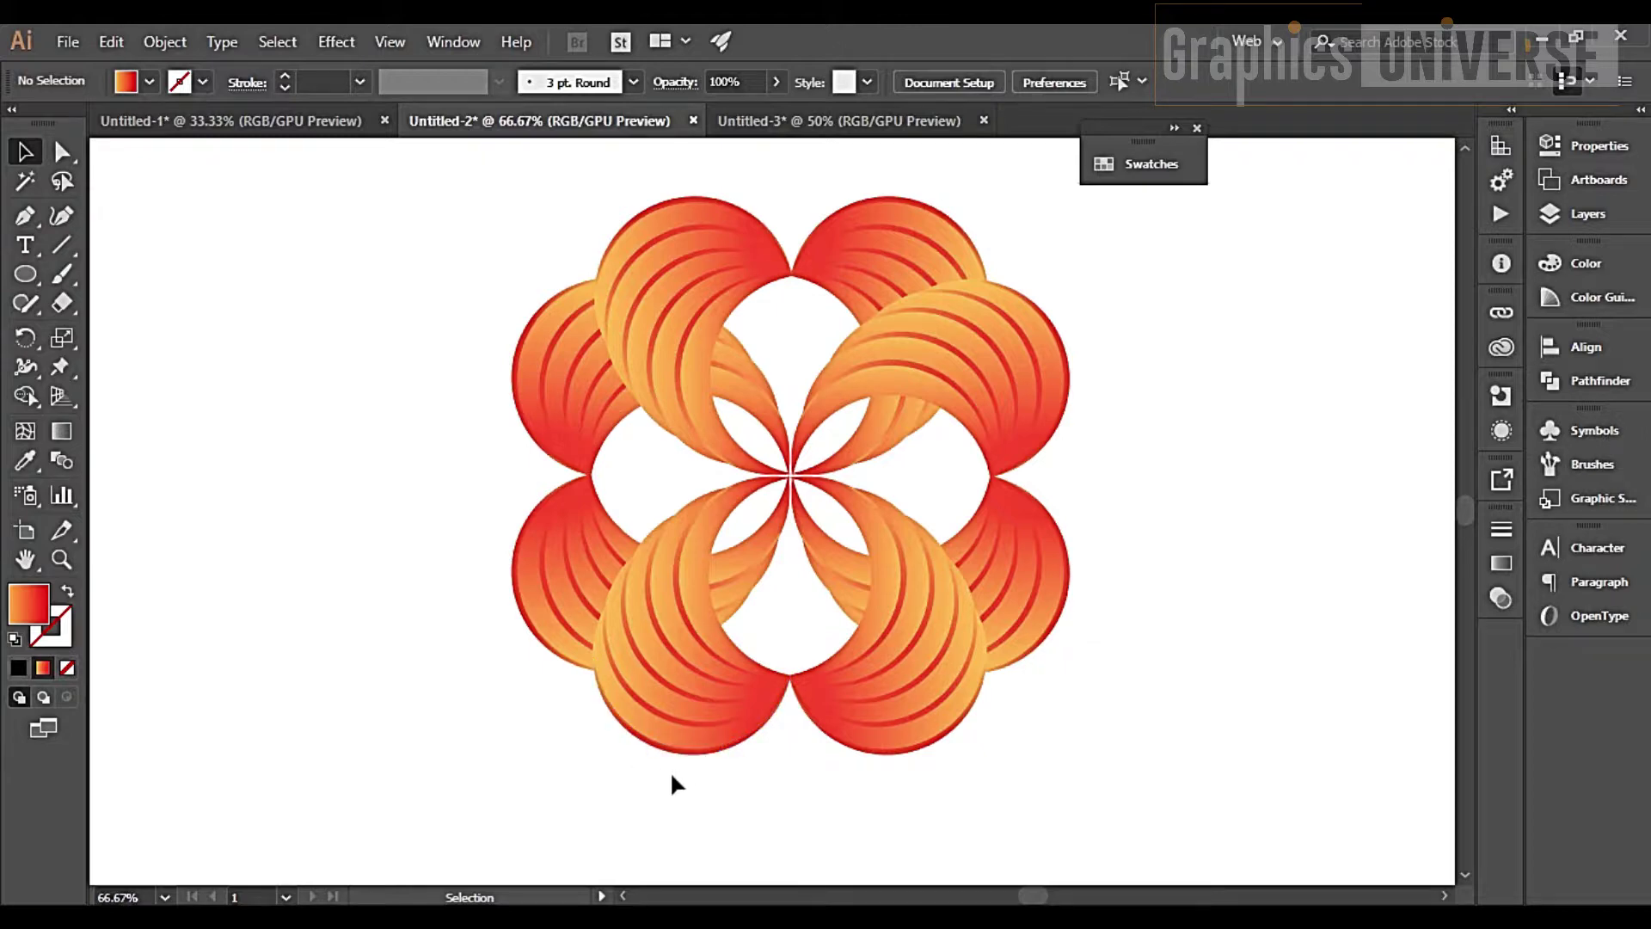
left_click_drag(761, 788, 745, 649)
right_click(727, 680)
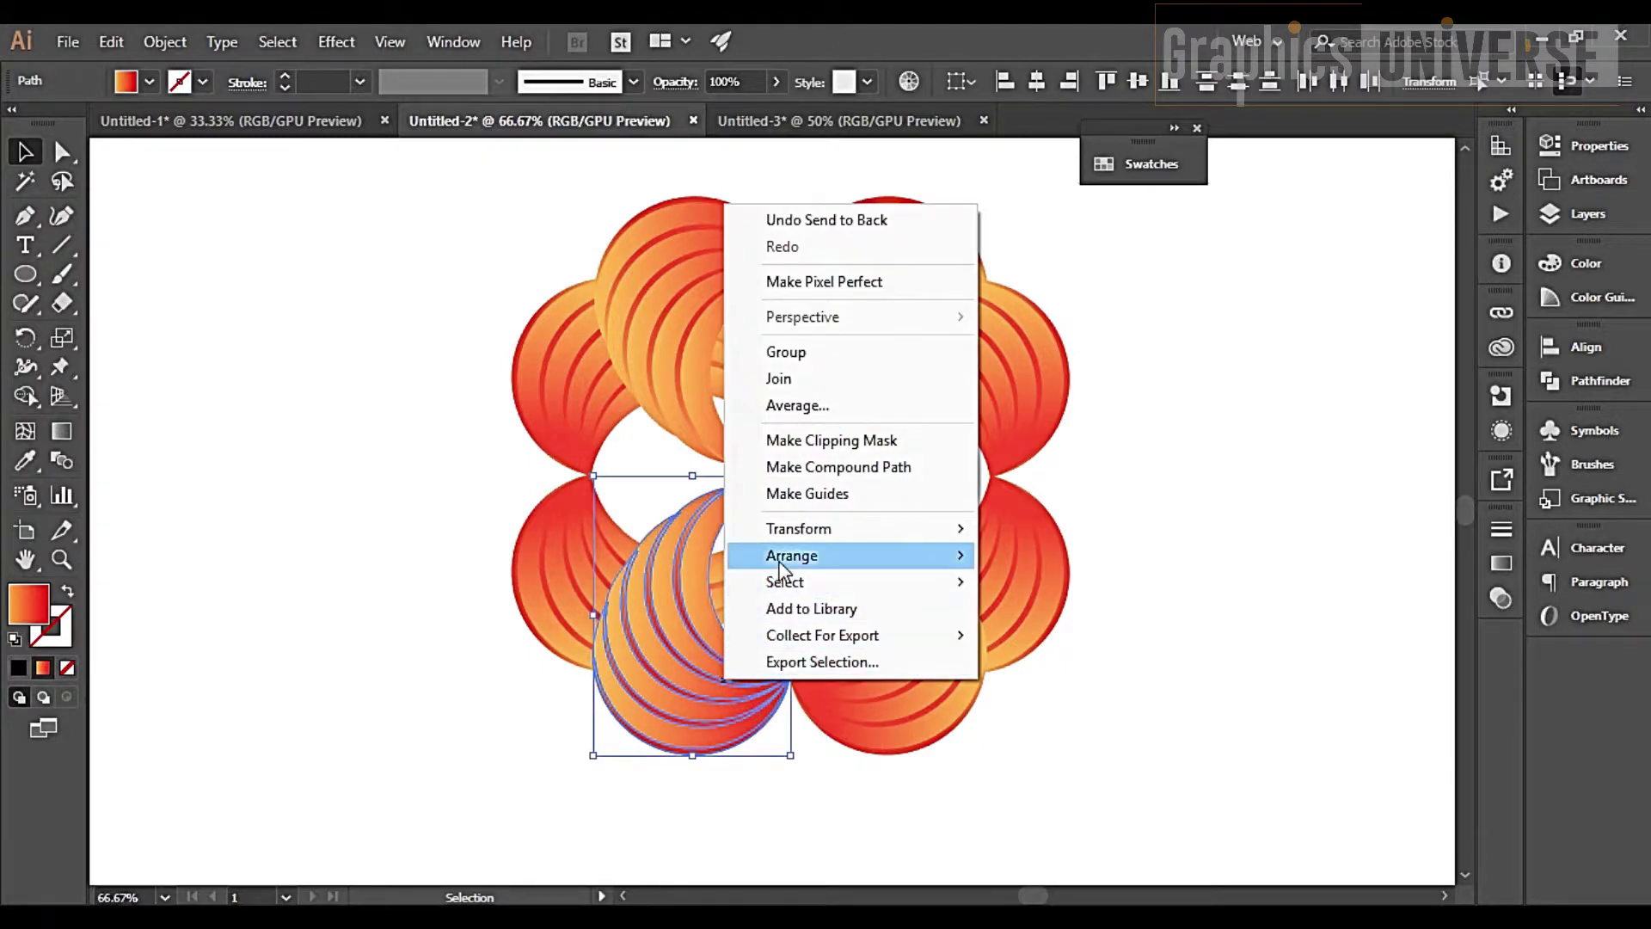
left_click(1060, 634)
left_click(1178, 611)
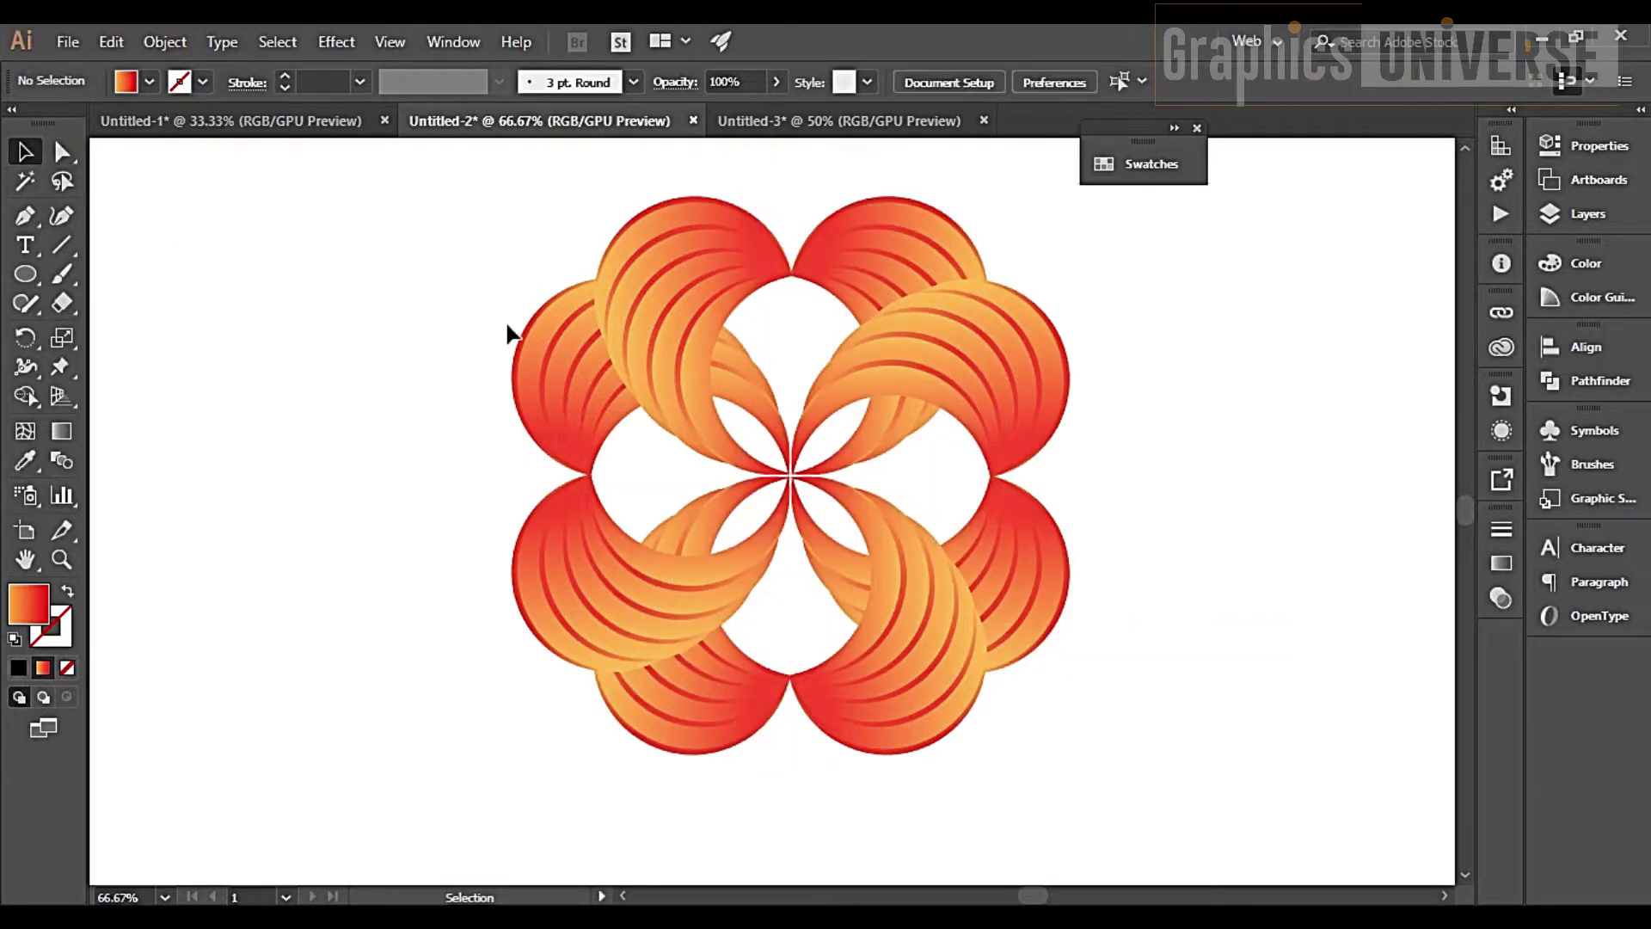
Scale the whole flower down slightly around its centre
left_click_drag(452, 232, 1121, 739)
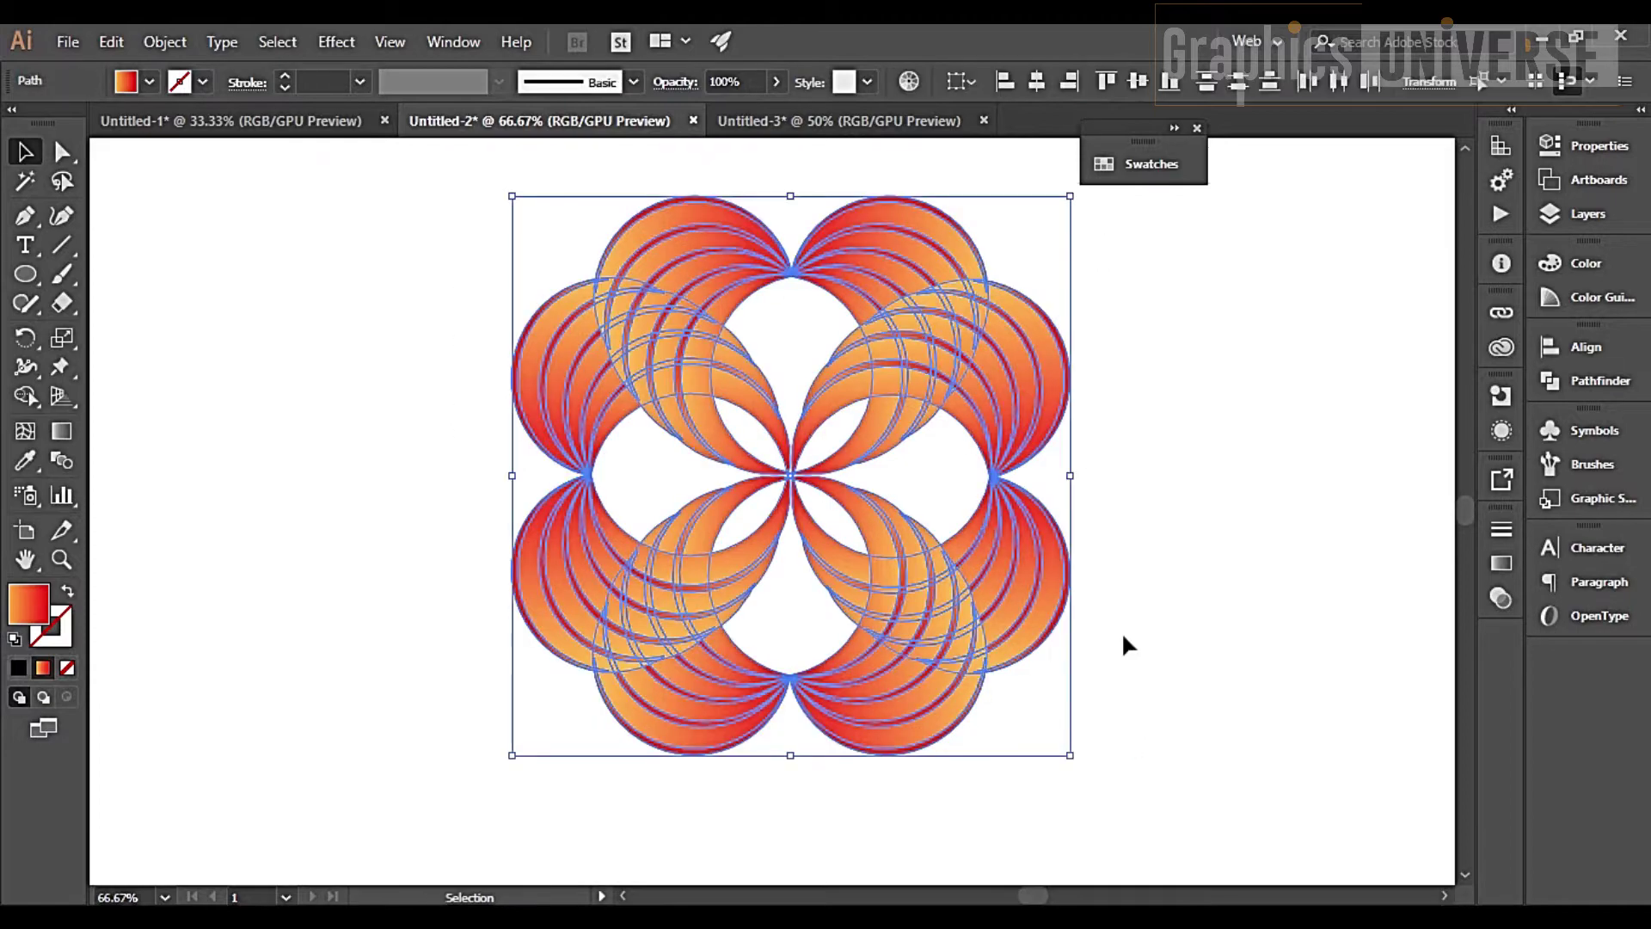
left_click_drag(1070, 196, 1022, 244)
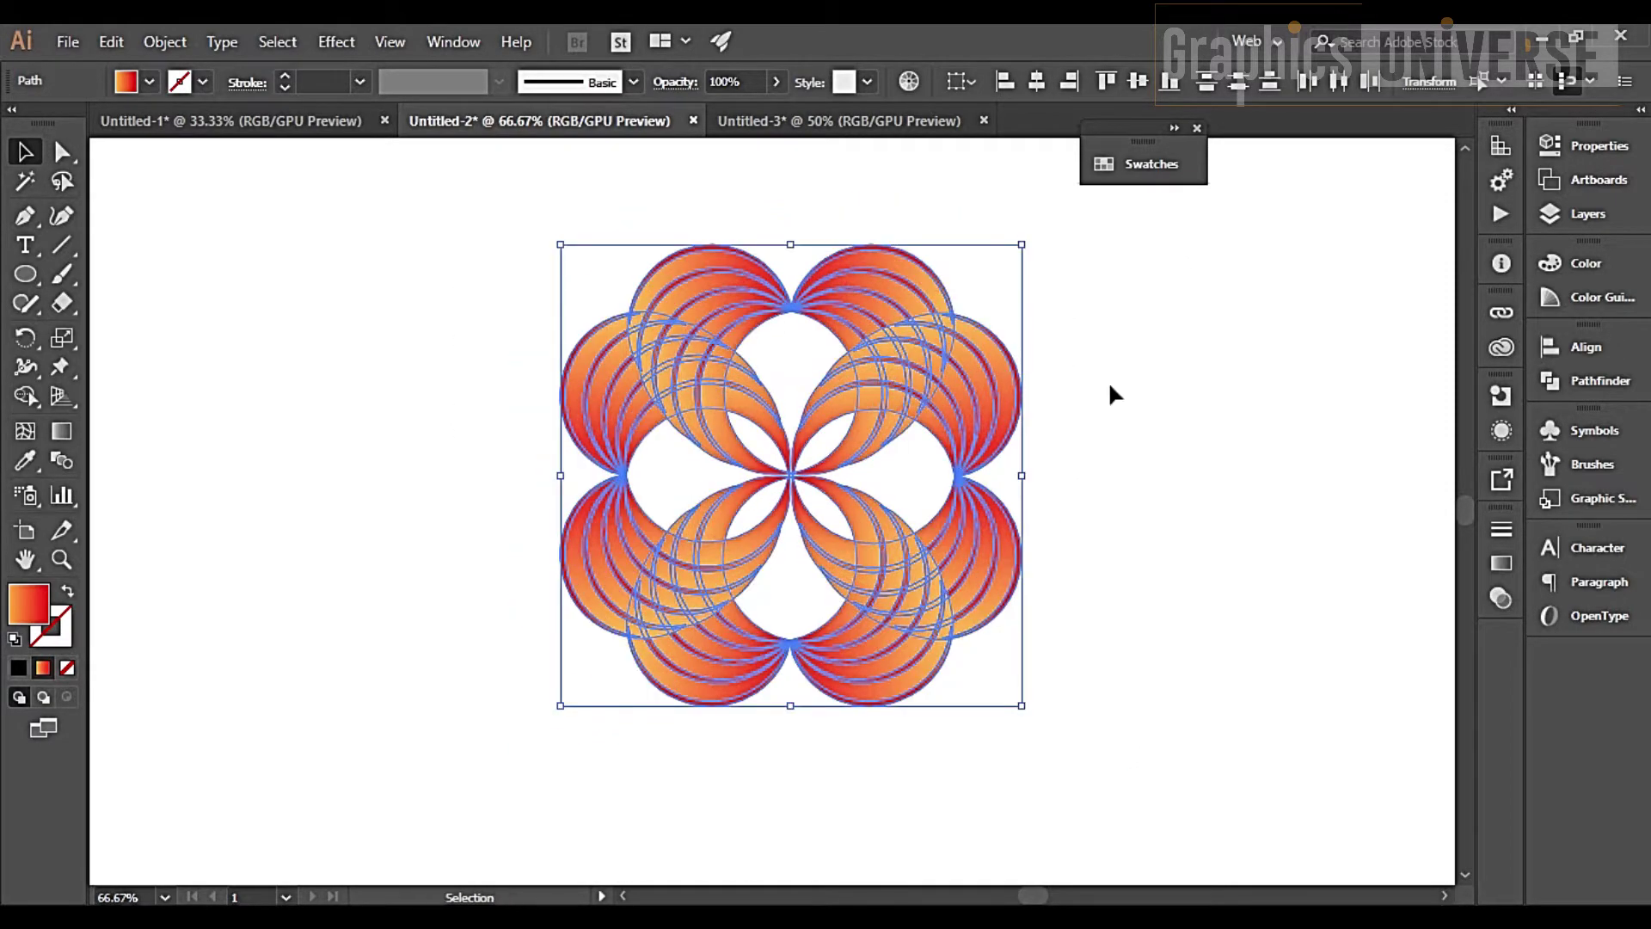
left_click(1129, 418)
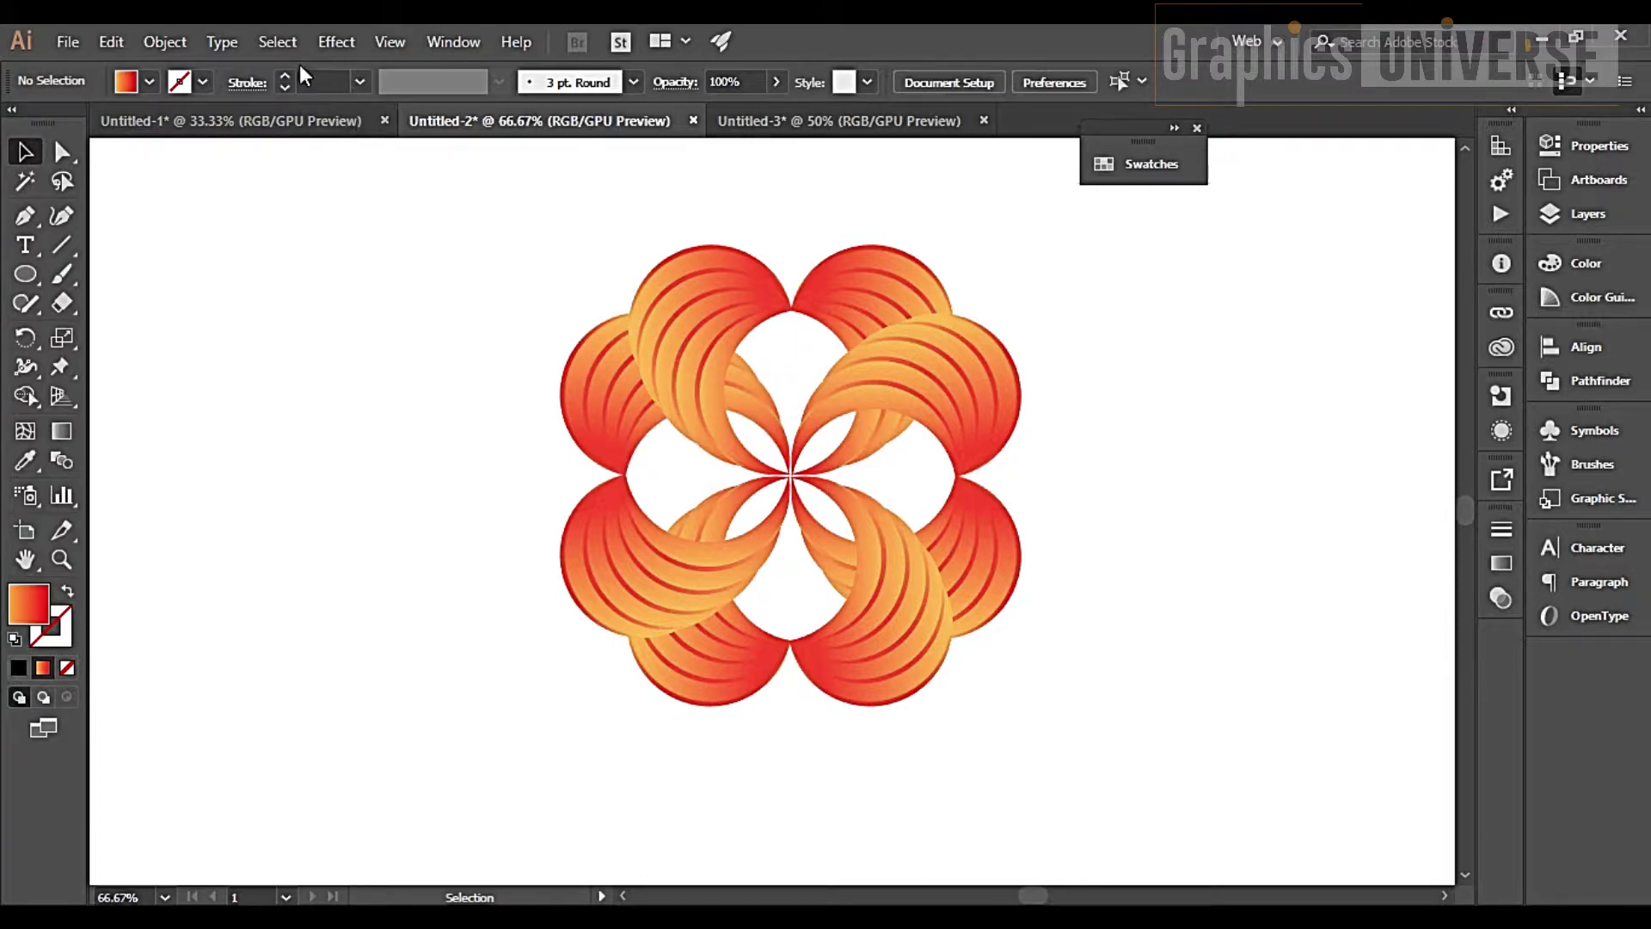
Set Outer Glow to Screen, 30% opacity, 40 px blur with a slightly brighter burnt-orange colour
left_click(285, 43)
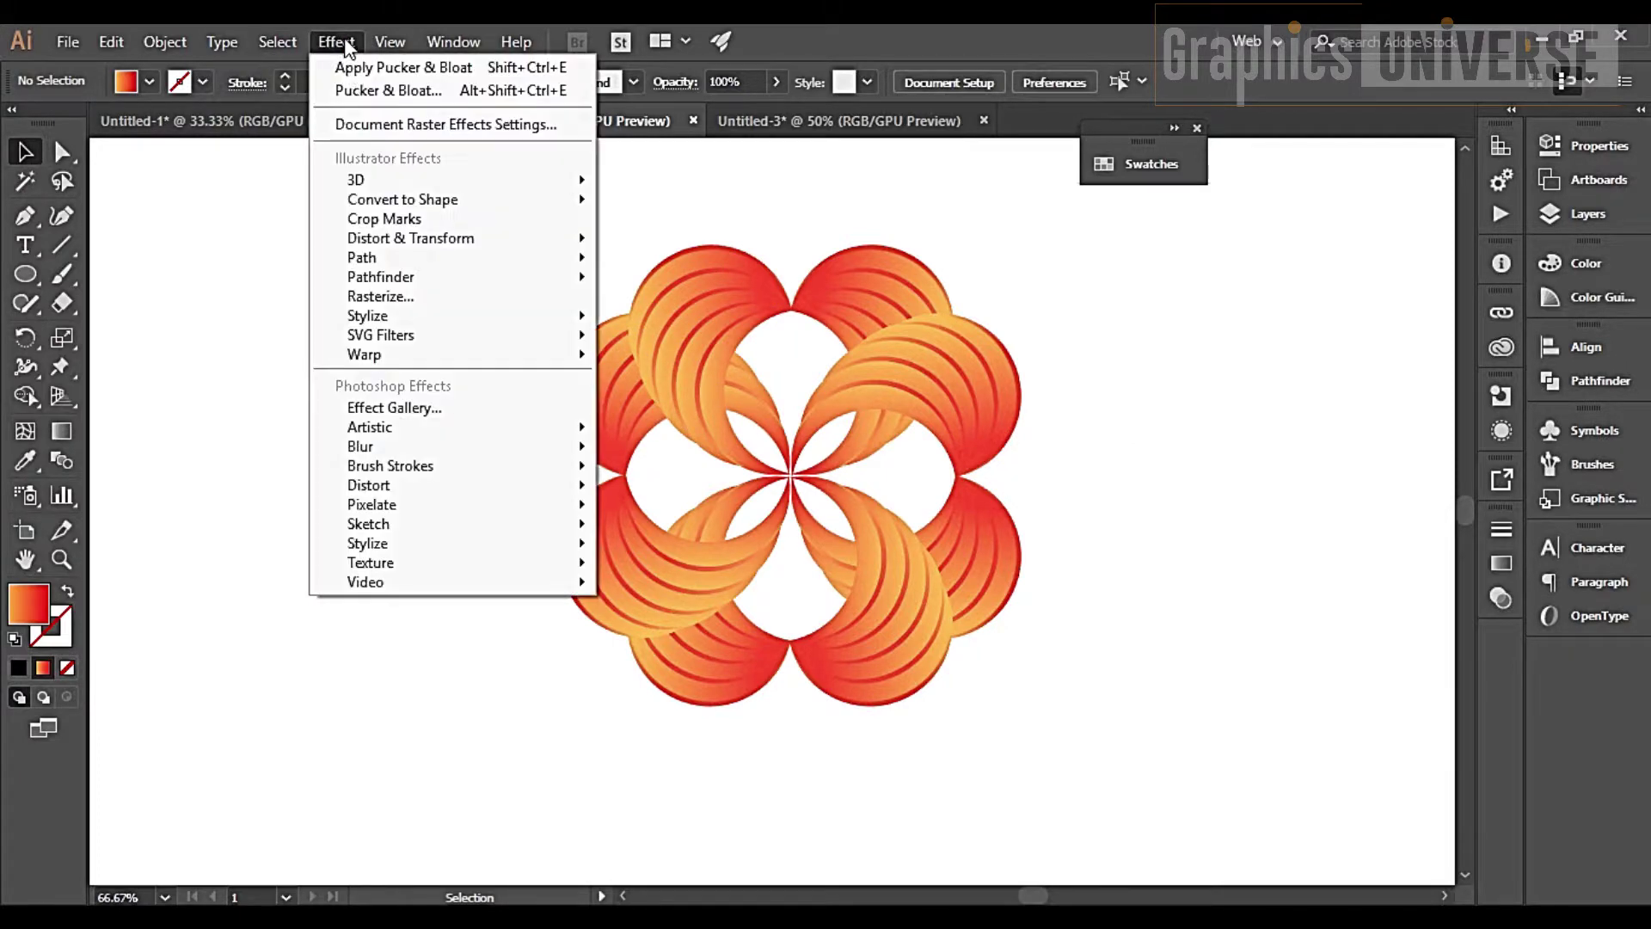
mouse_move(387, 317)
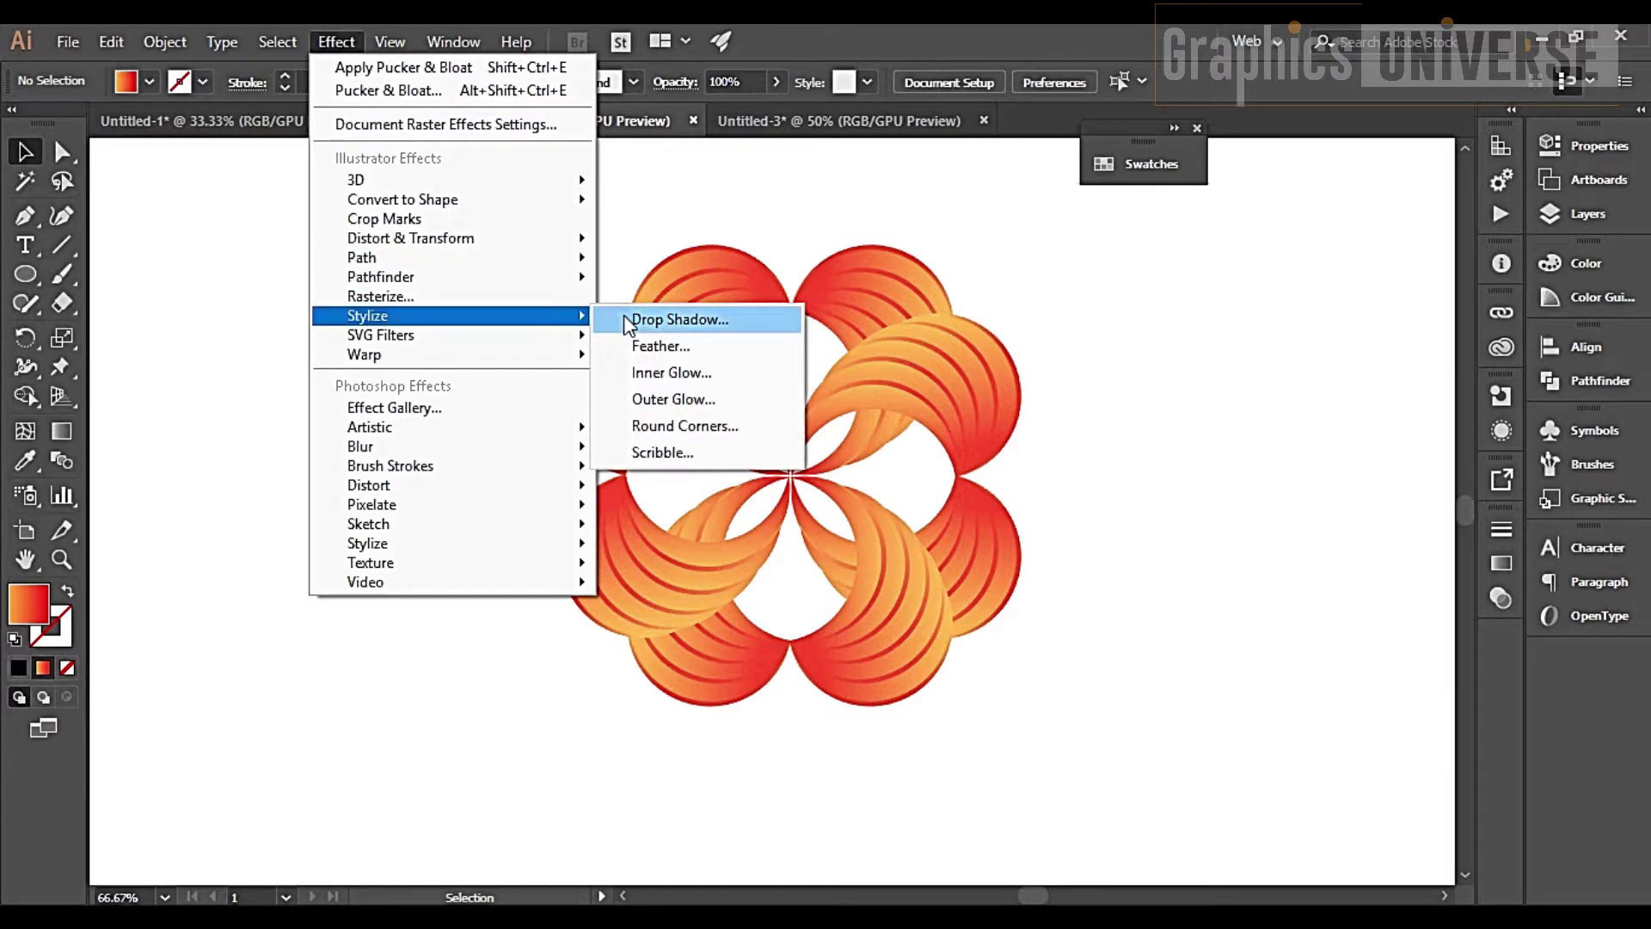
left_click(654, 400)
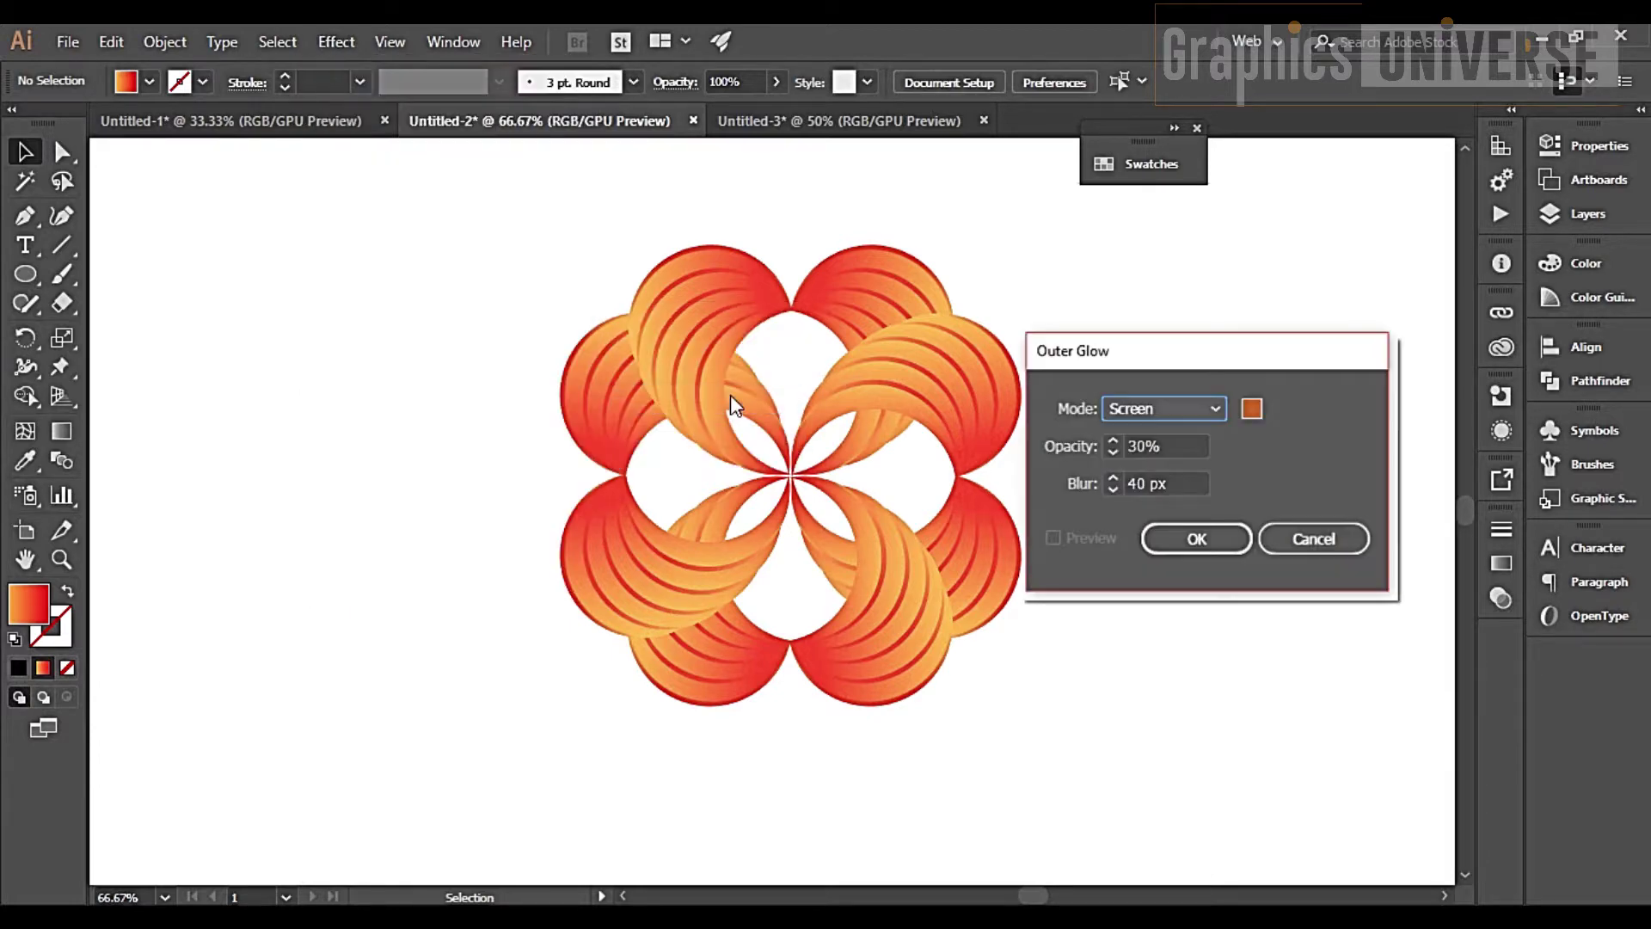
left_click(1252, 409)
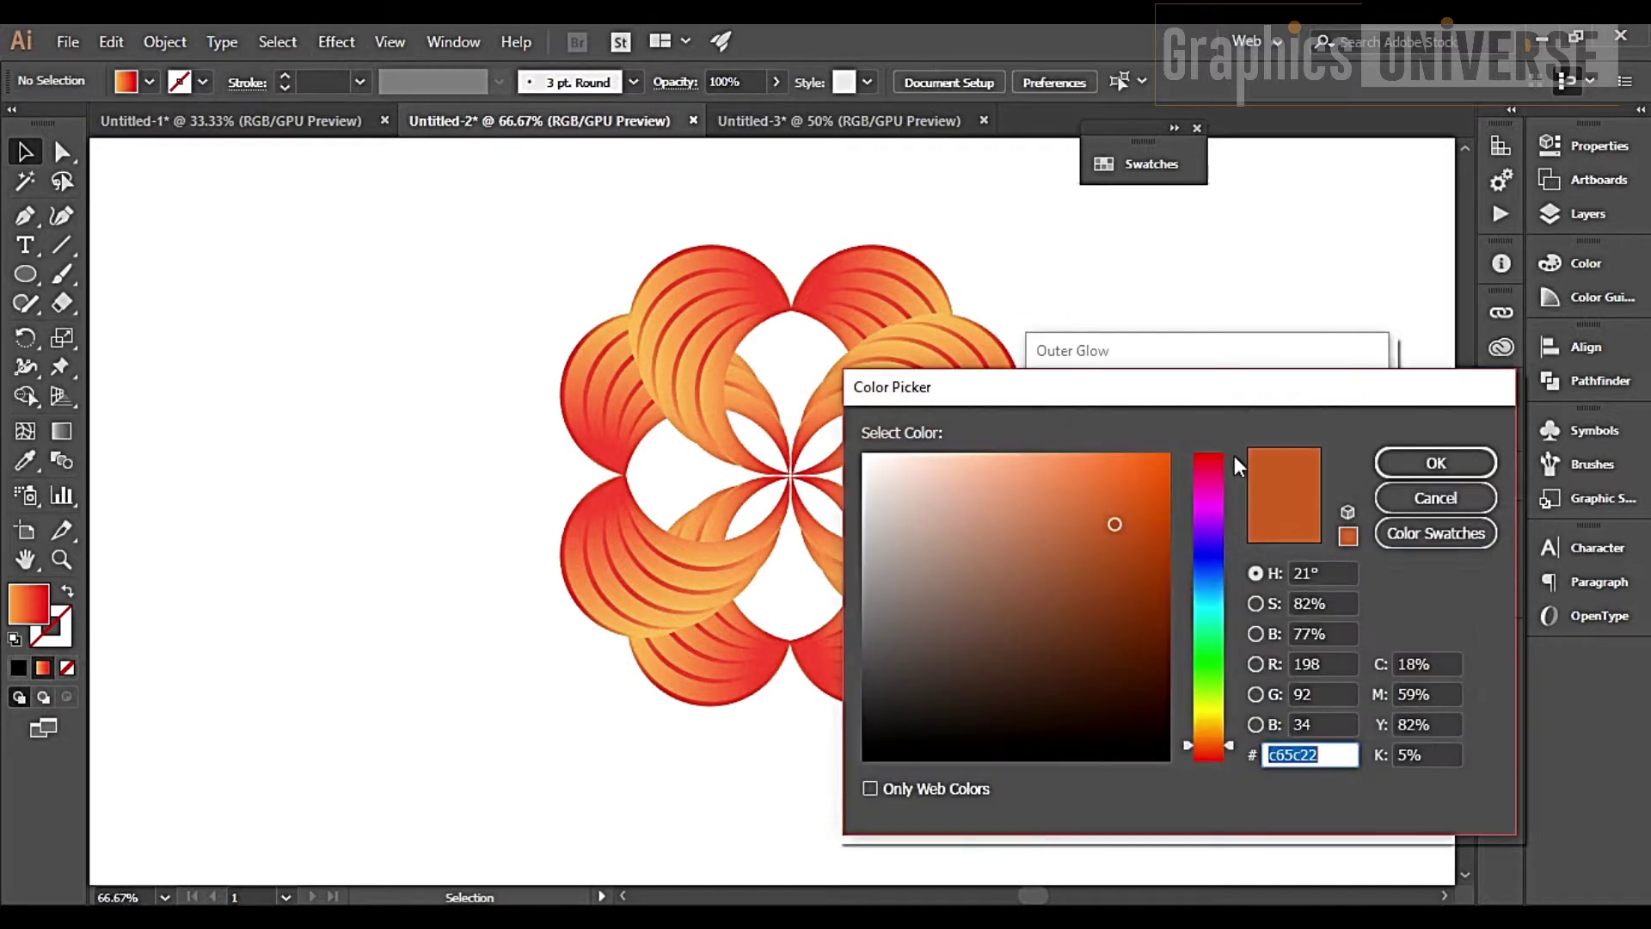
left_click_drag(1114, 511, 1116, 509)
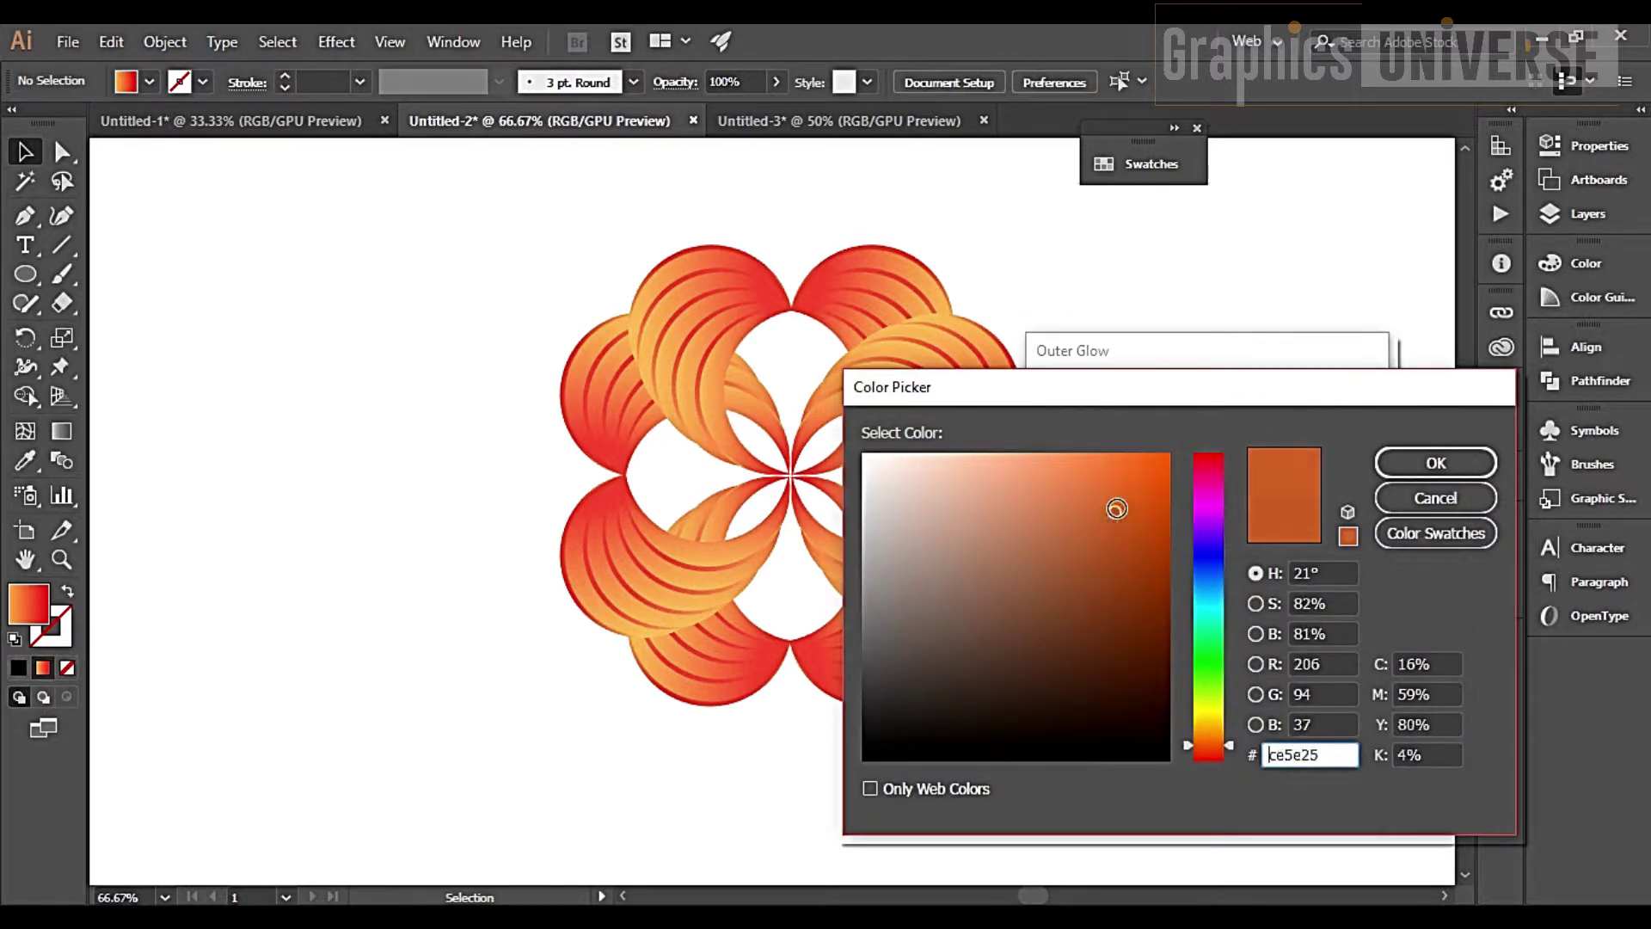
left_click(1397, 465)
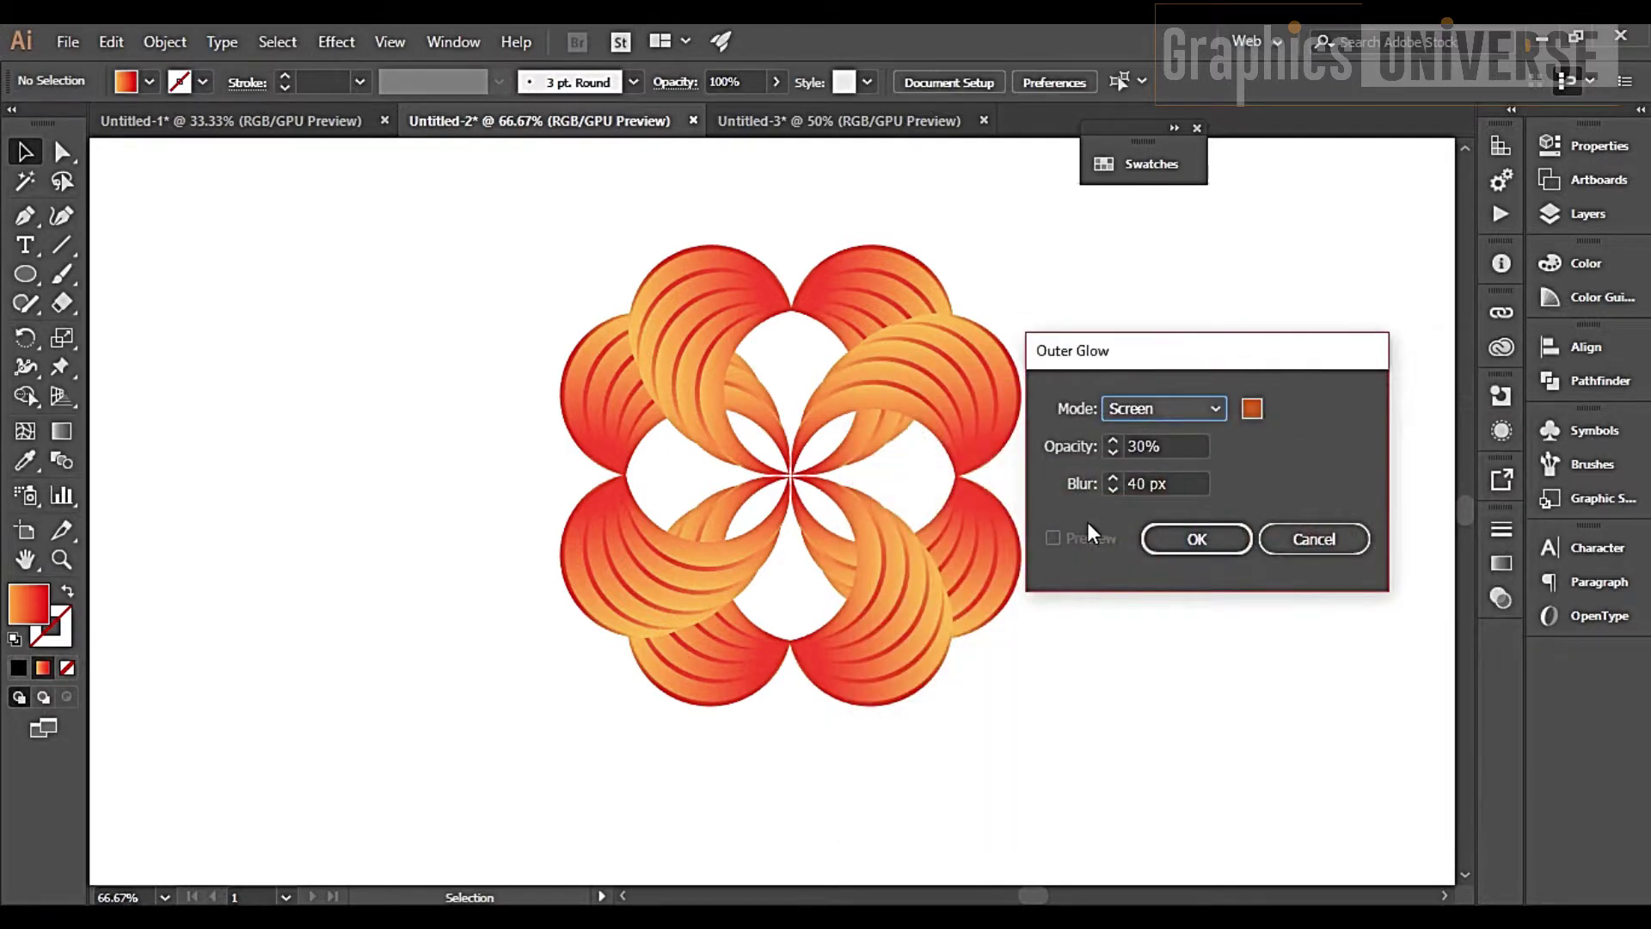
left_click(1177, 538)
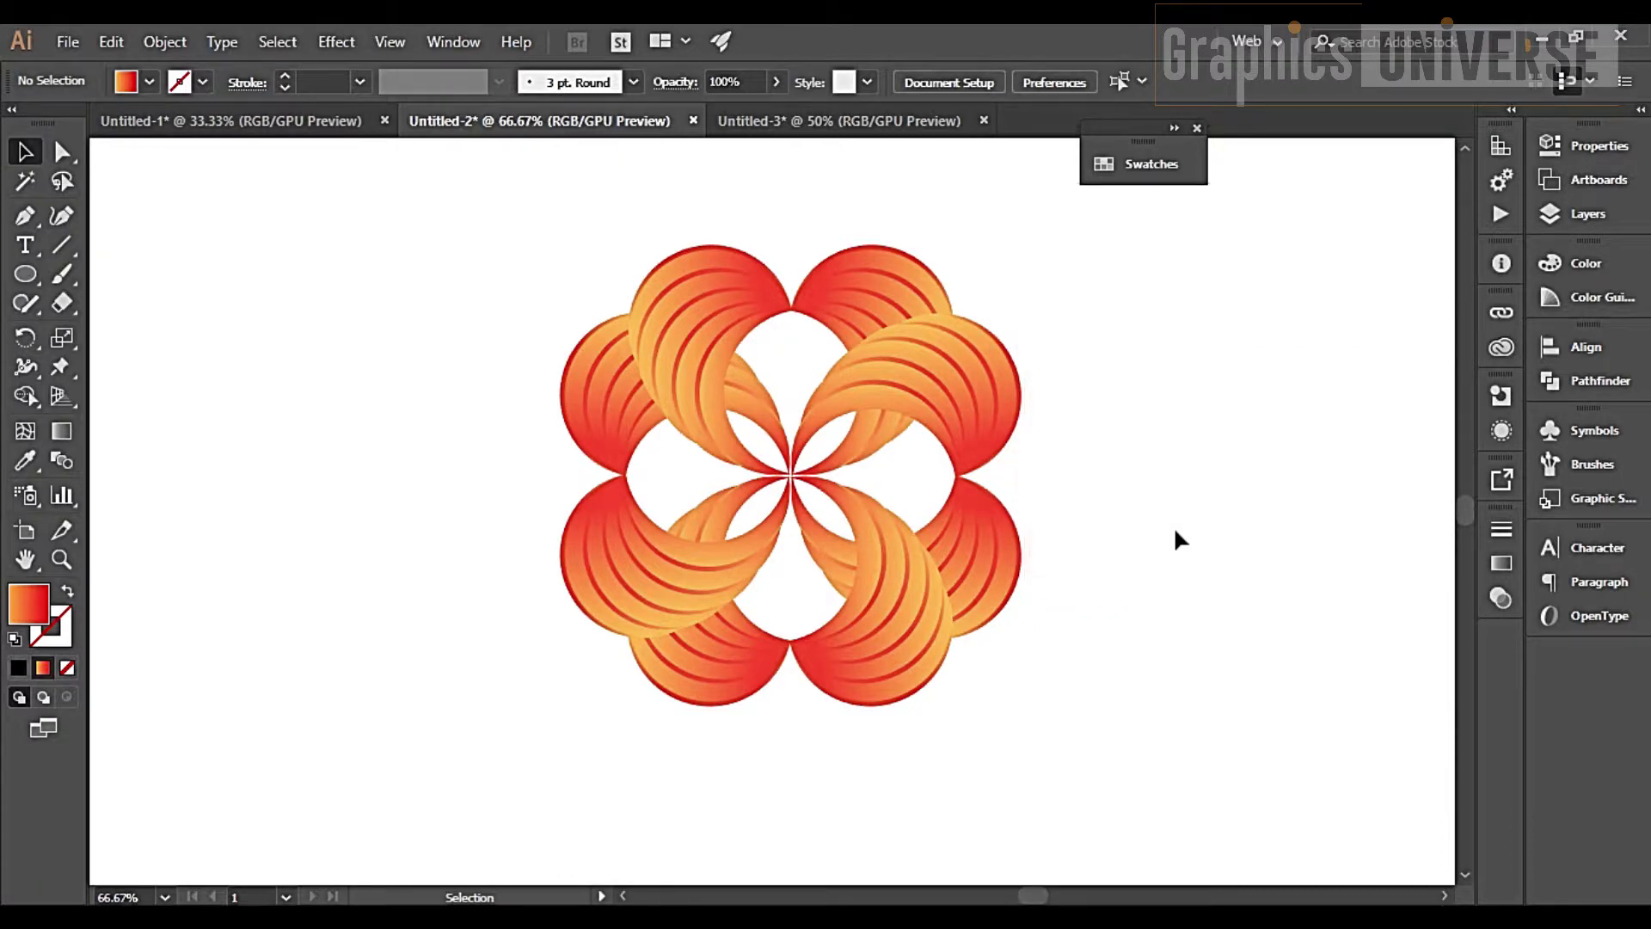
Zoom out and draw a rectangle from the artboard's top-left to bottom-right corner
key("ctrl+minus")
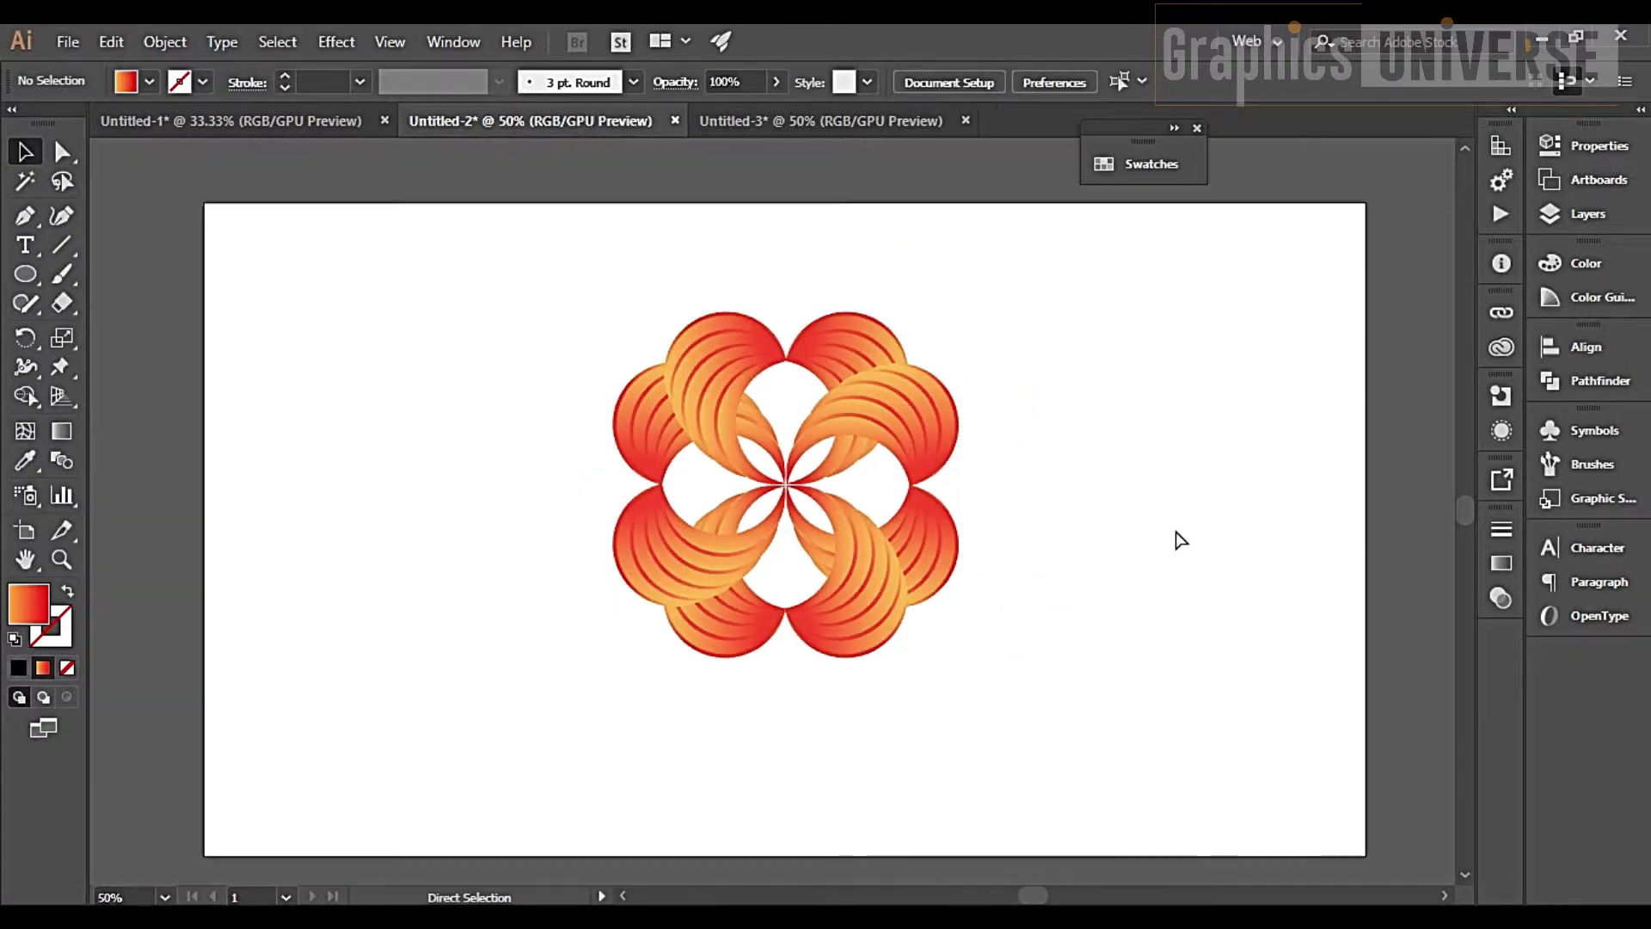
left_click_drag(24, 274, 96, 270)
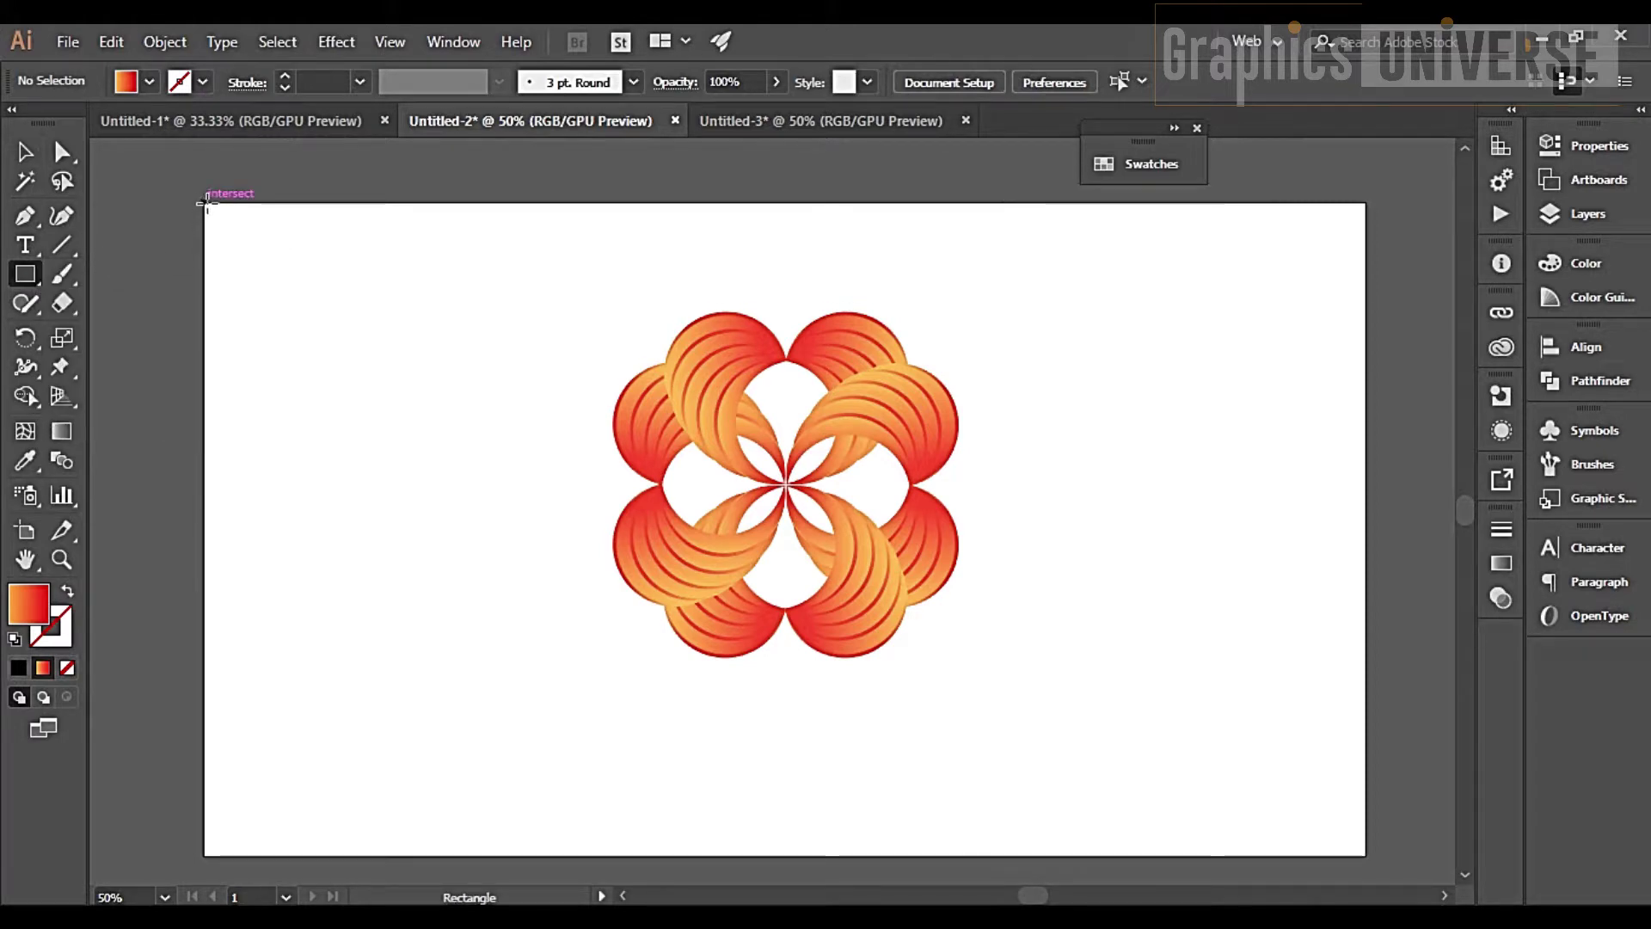
left_click_drag(204, 203, 1366, 854)
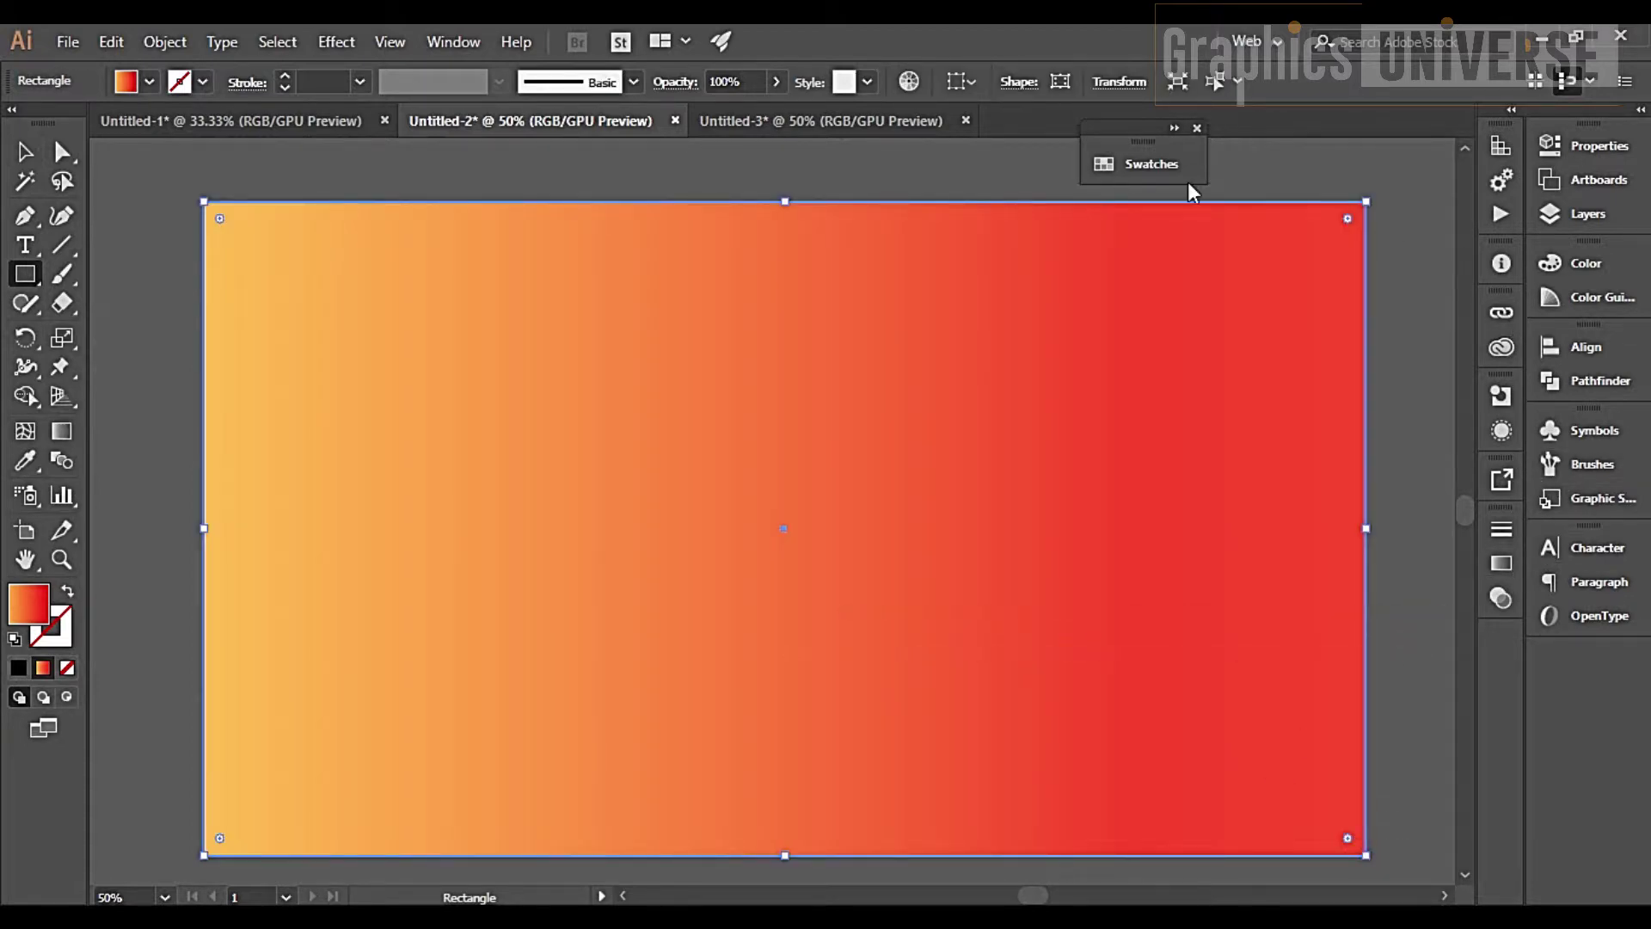
Fill the artboard rectangle with a near-black swatch
left_click(1157, 167)
left_click(842, 301)
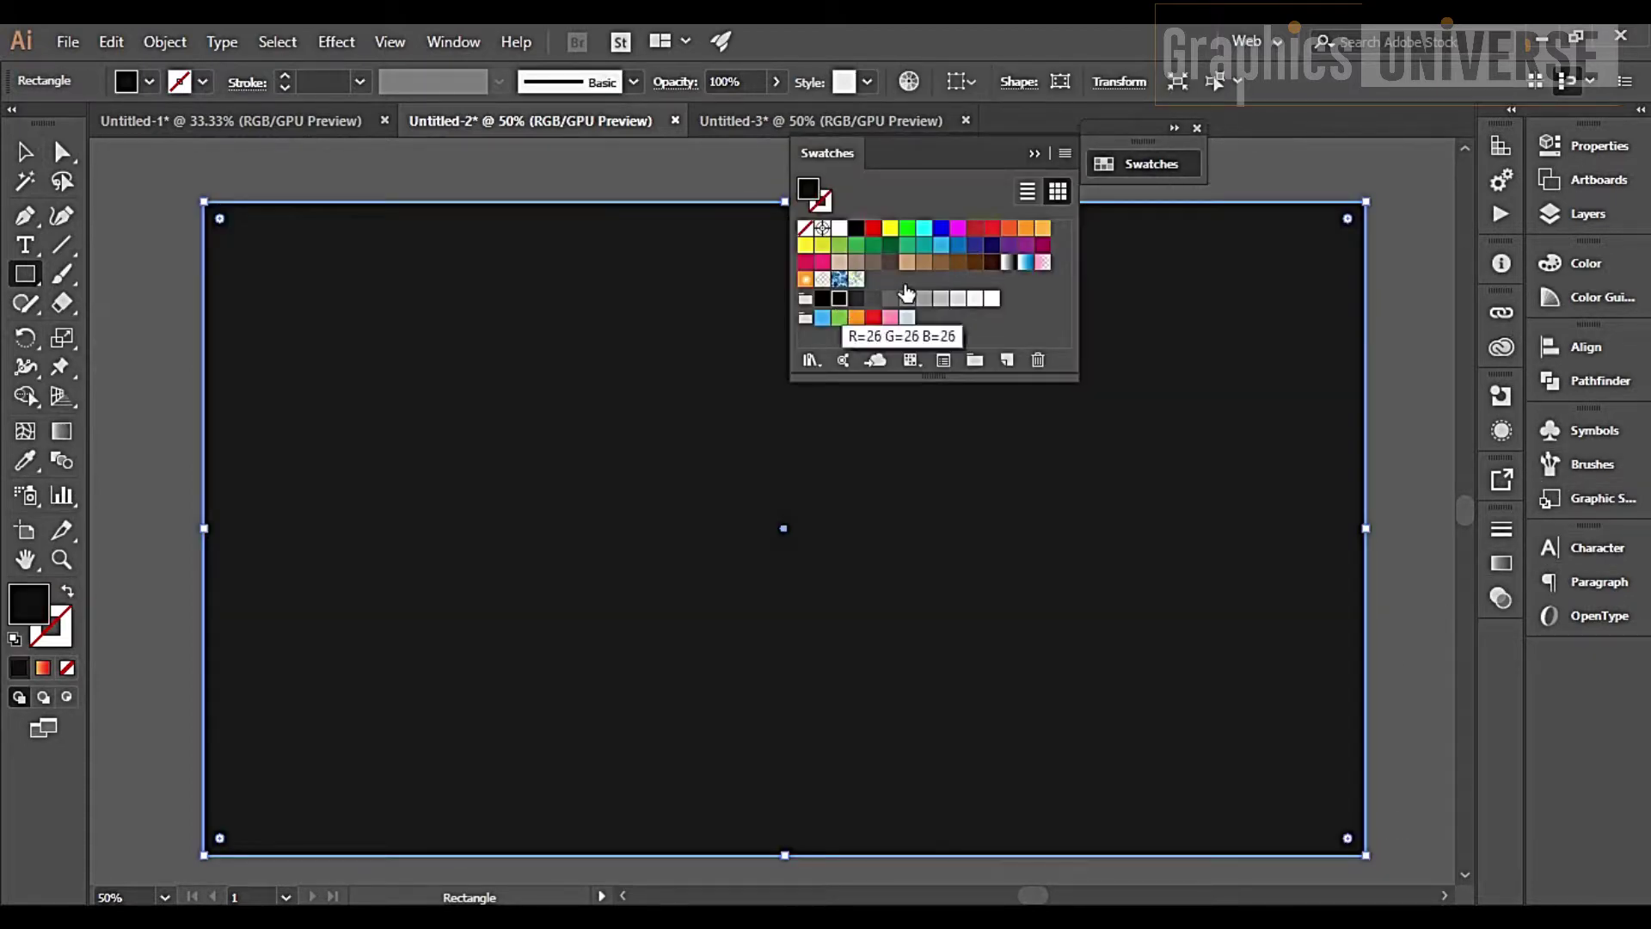
left_click(1037, 152)
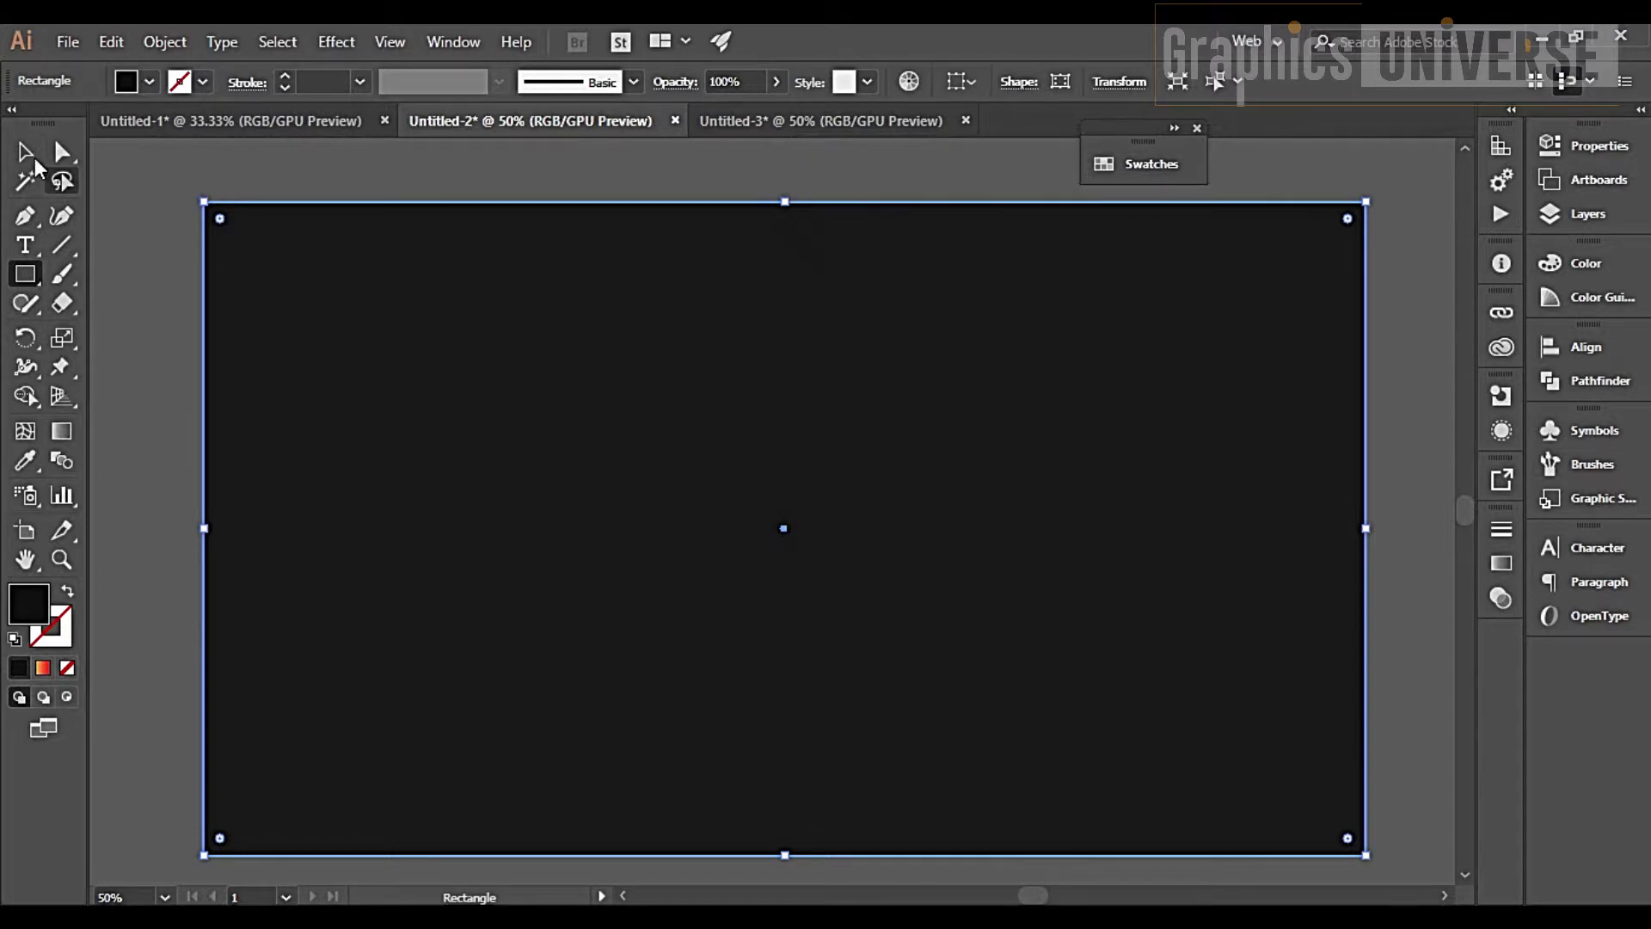
Send the black rectangle to the back, behind the flower
left_click(25, 153)
right_click(256, 260)
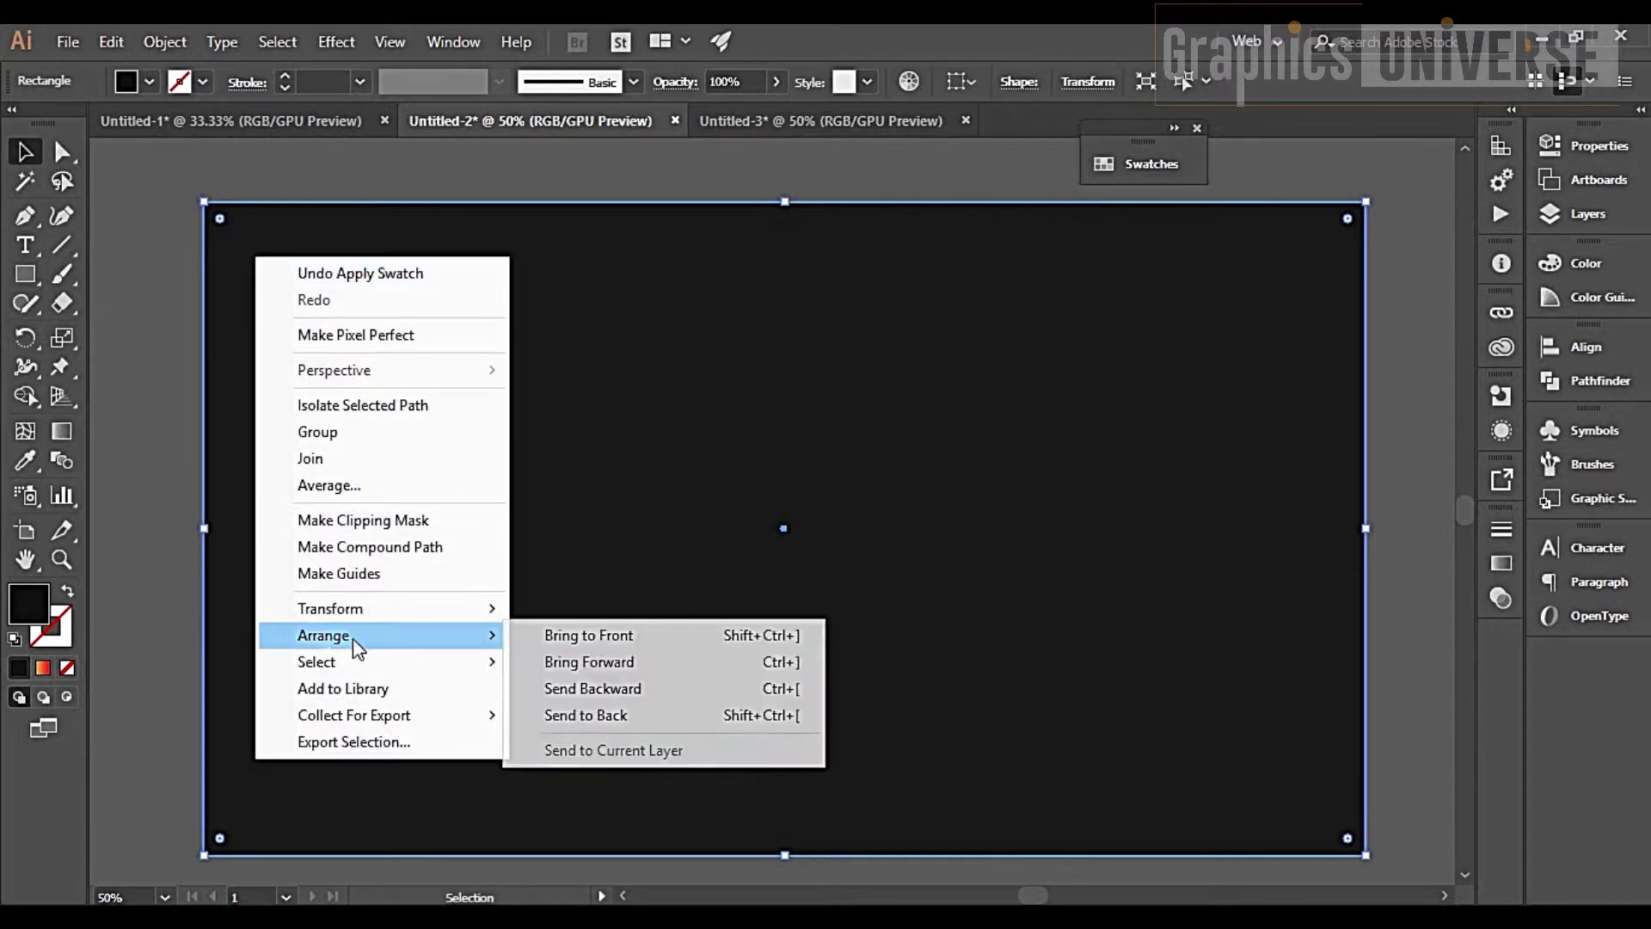
left_click(555, 715)
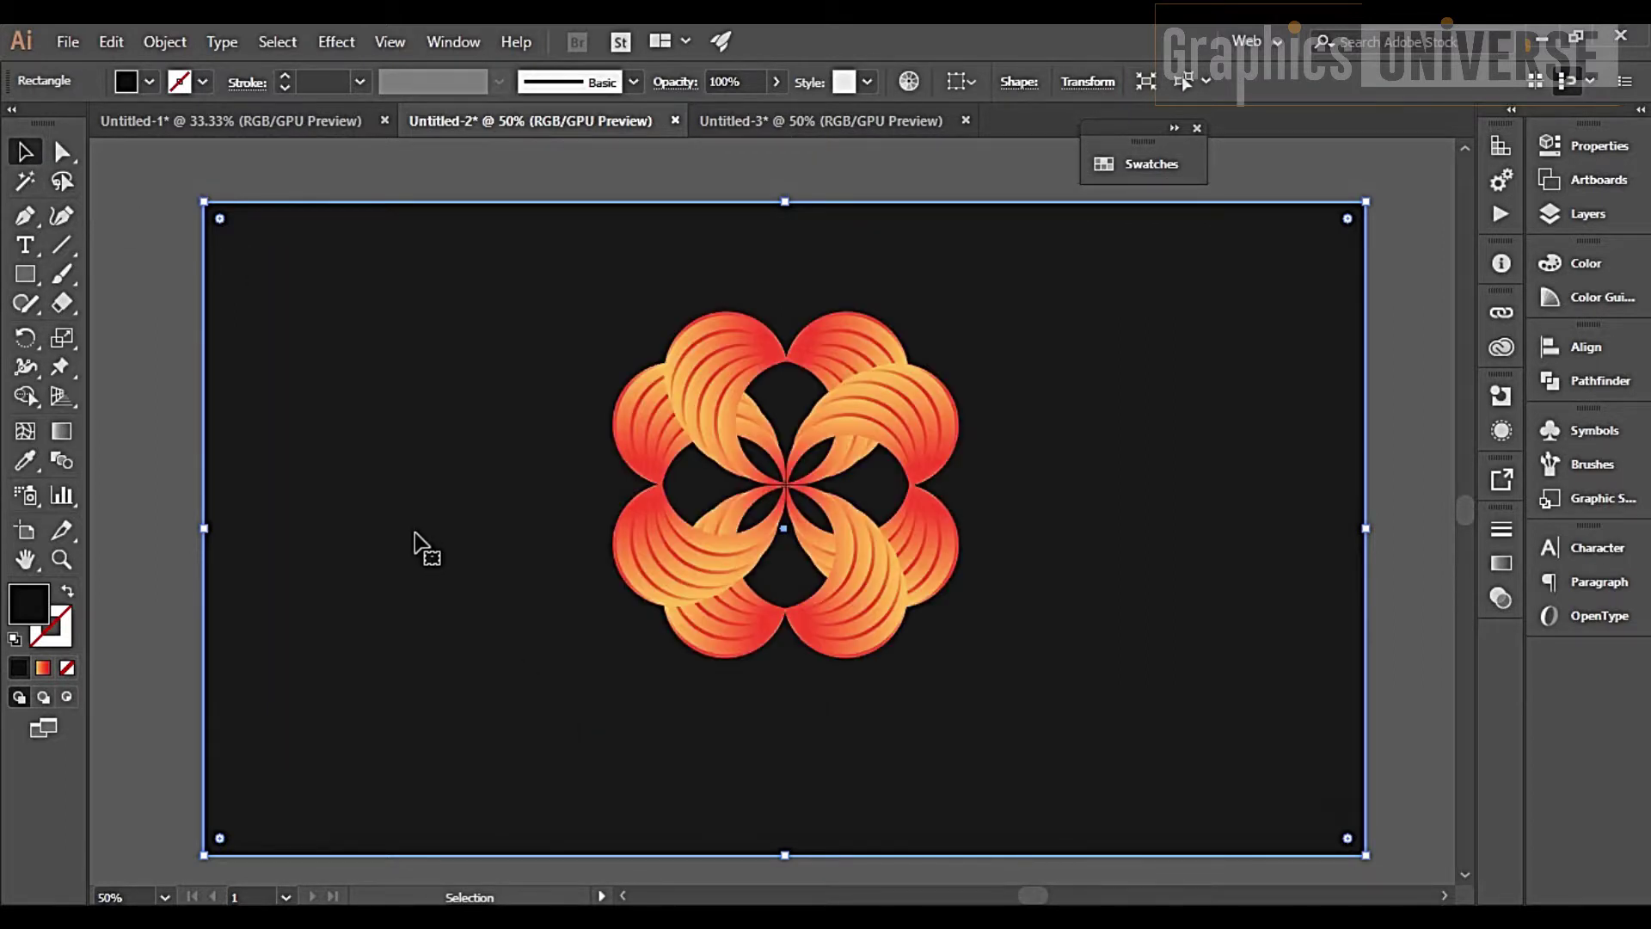
Lock the background rectangle and move the flower down toward the artboard centre
left_click(164, 41)
mouse_move(254, 156)
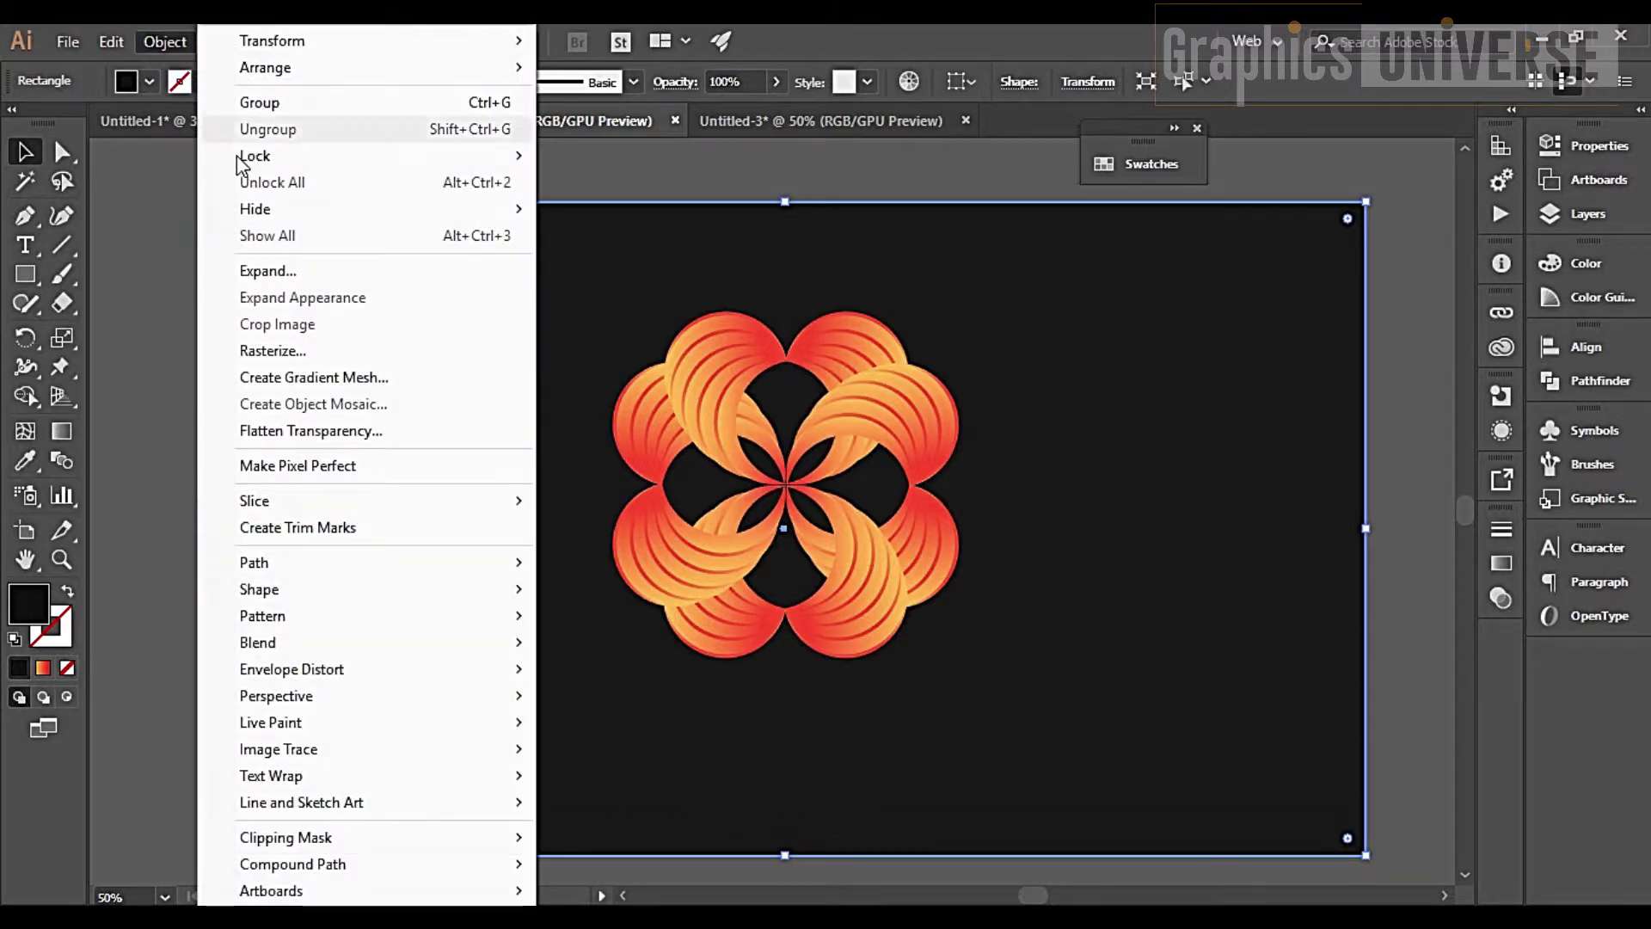
left_click(585, 156)
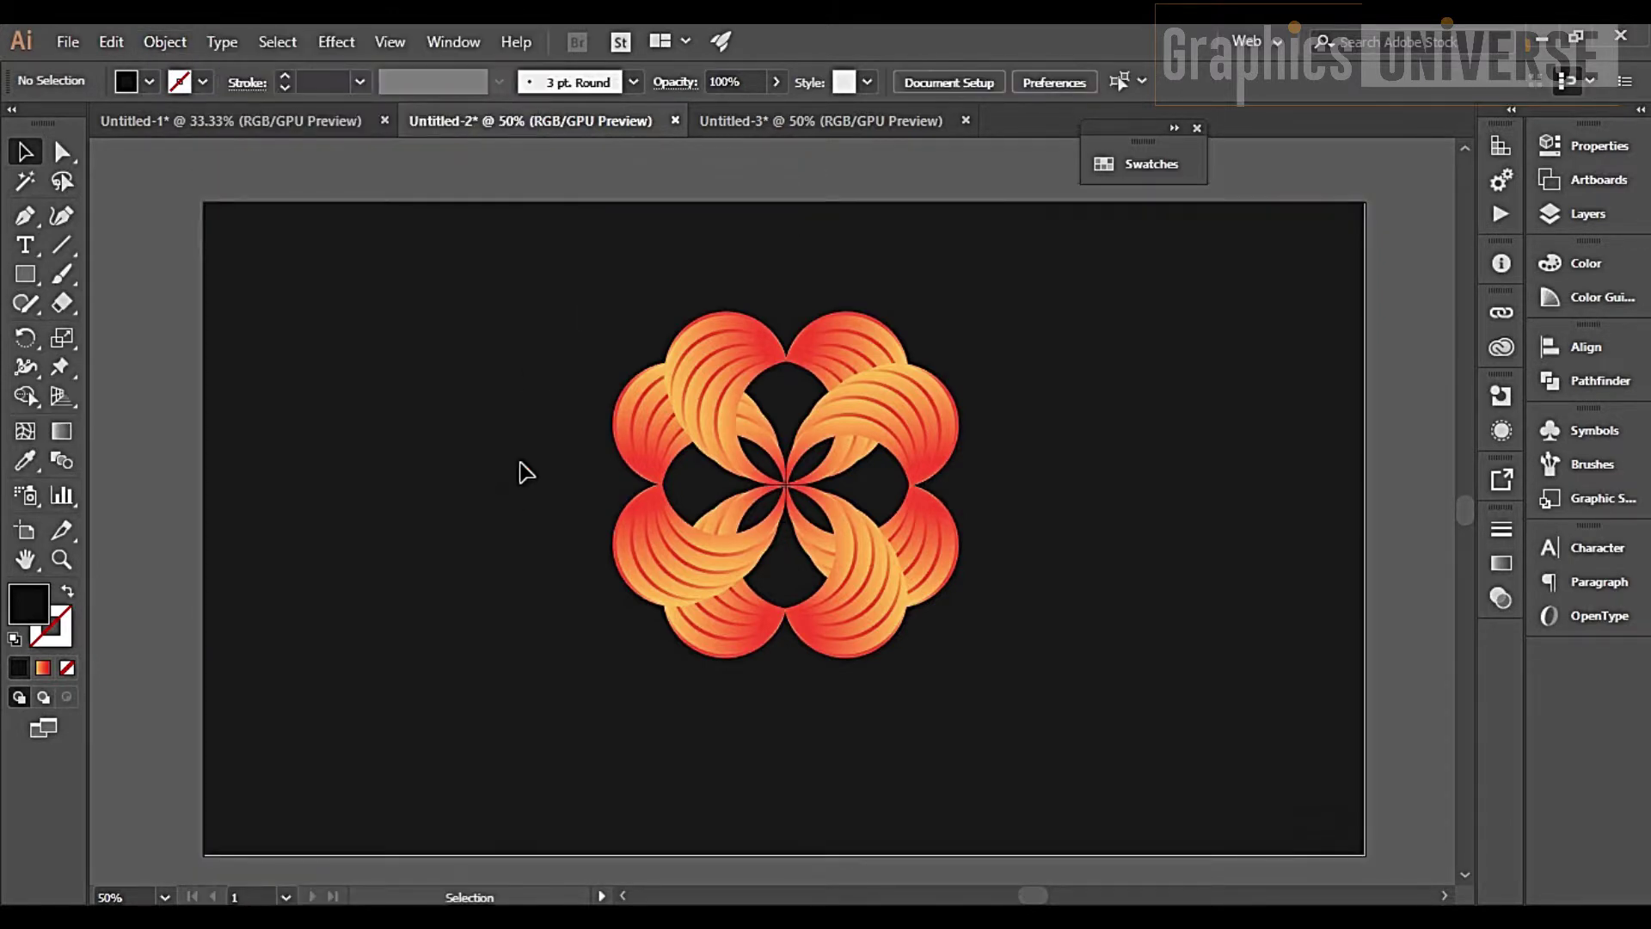
left_click(819, 526)
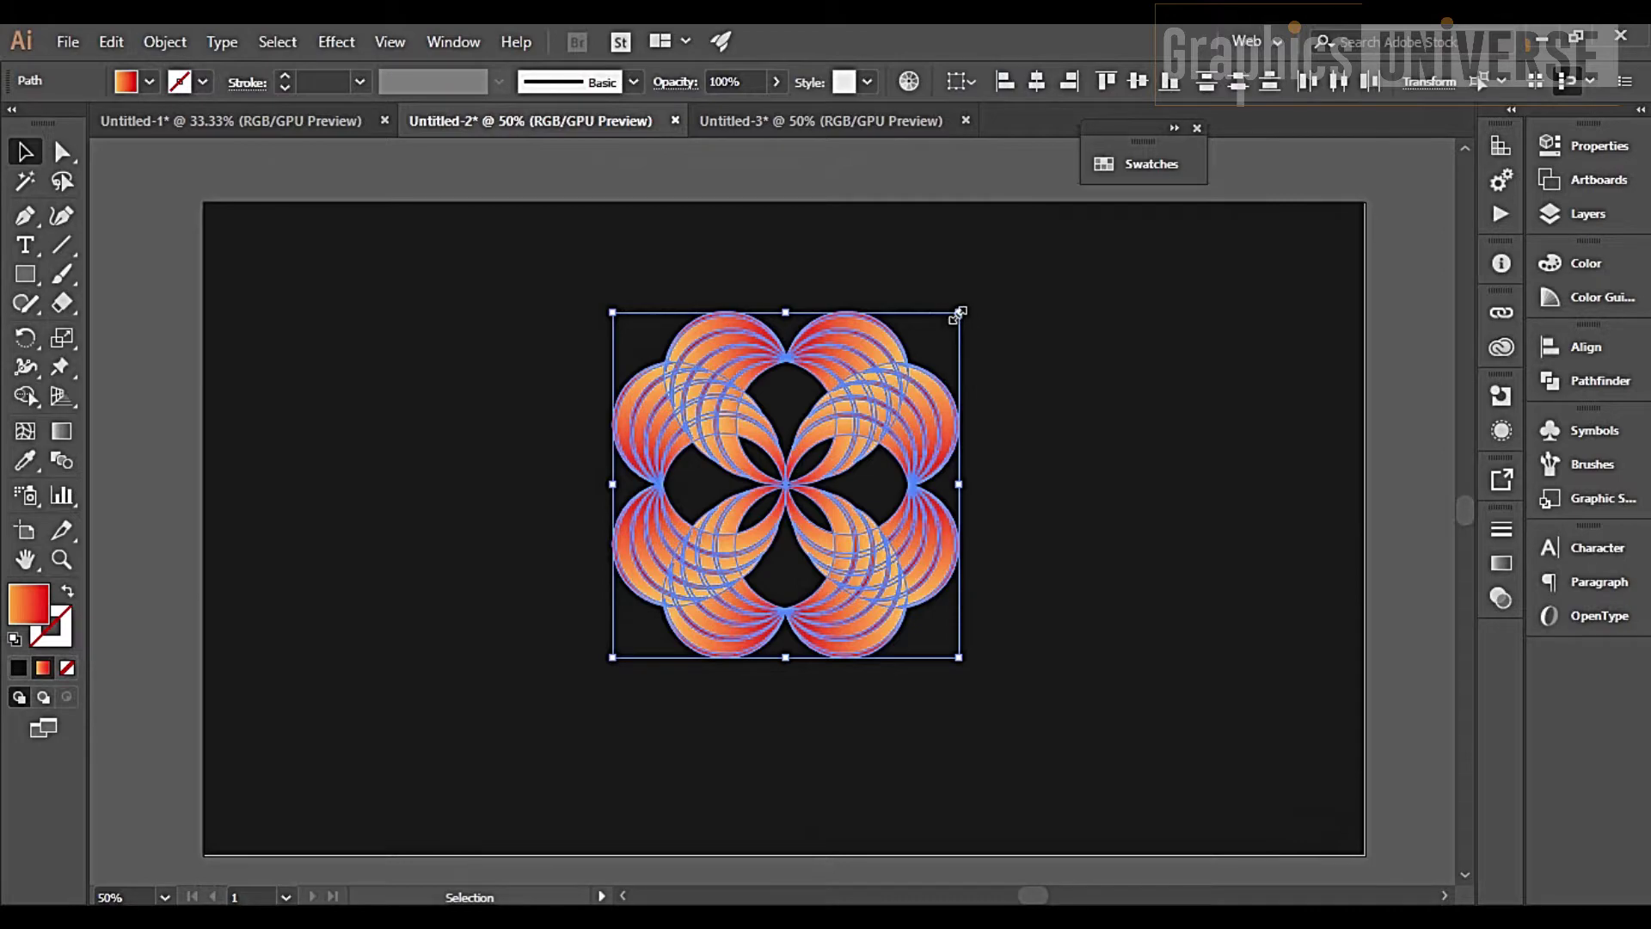
left_click_drag(867, 403, 860, 459)
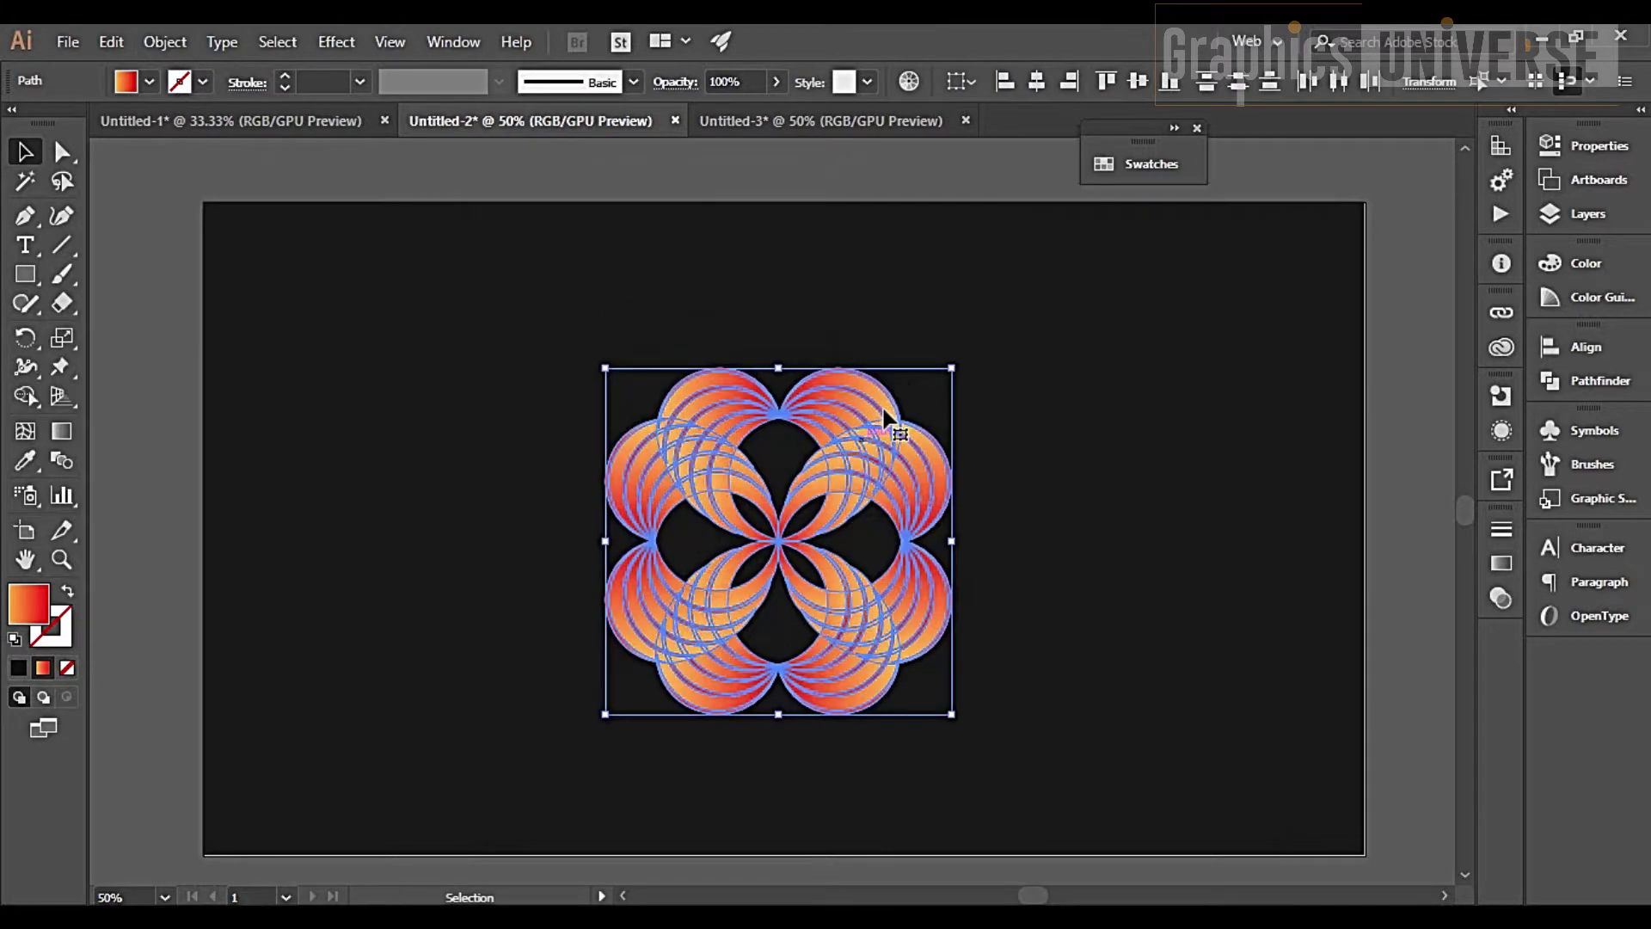
Enlarge the flower around its centre and reselect all its pieces
left_click_drag(952, 364, 1066, 303)
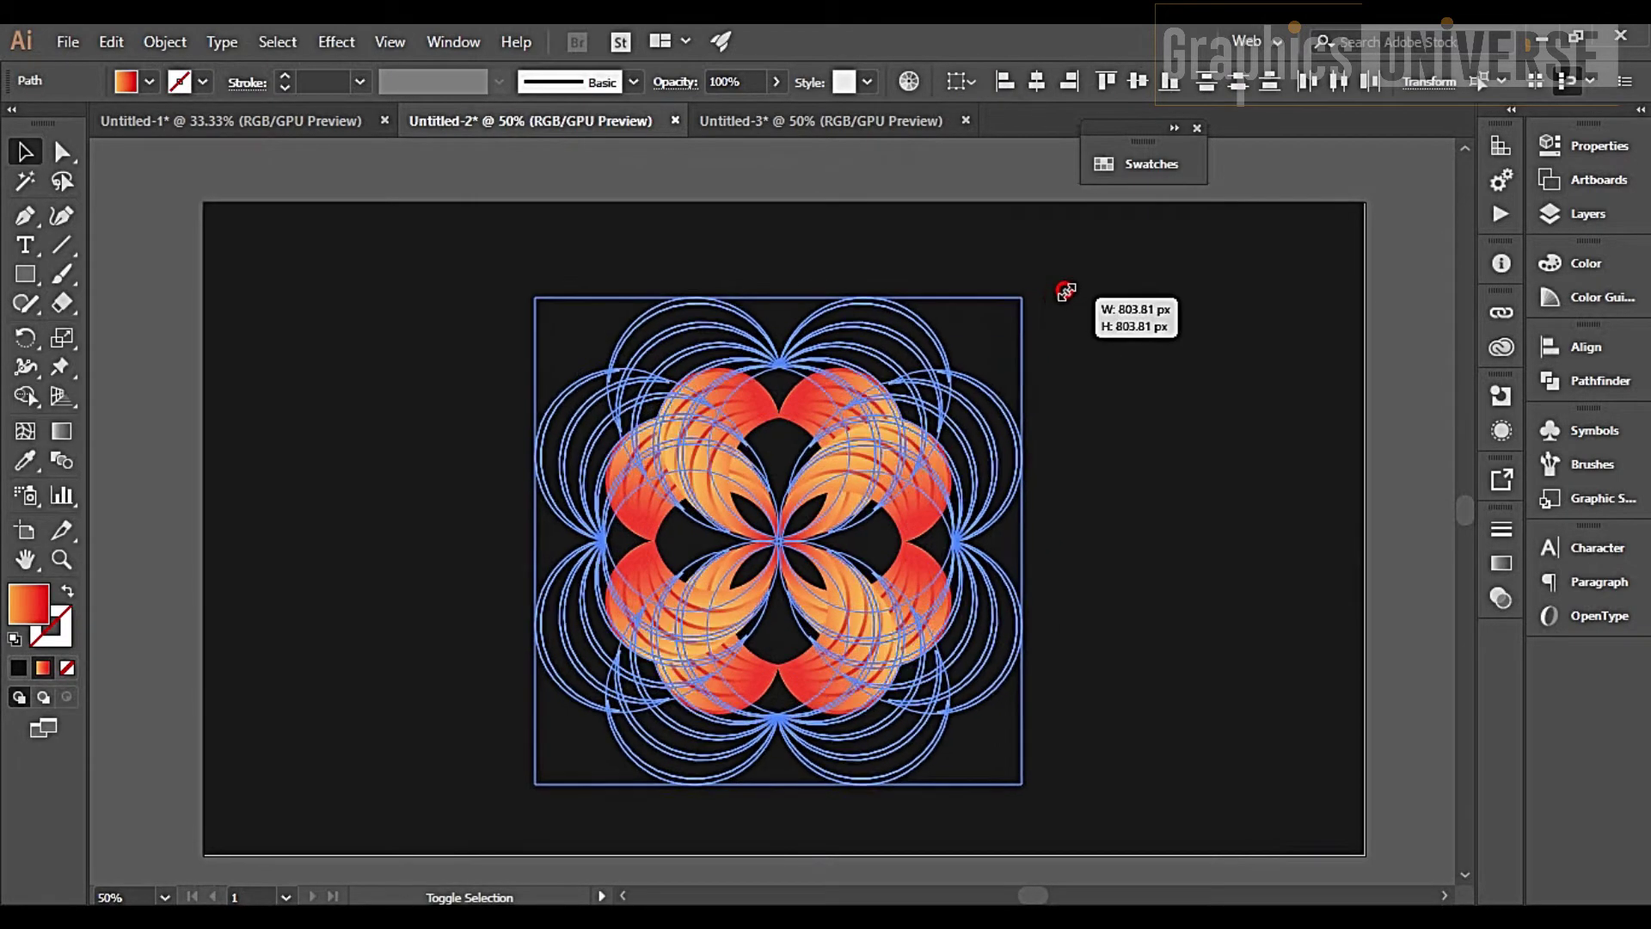
left_click(1192, 440)
left_click_drag(498, 328, 994, 662)
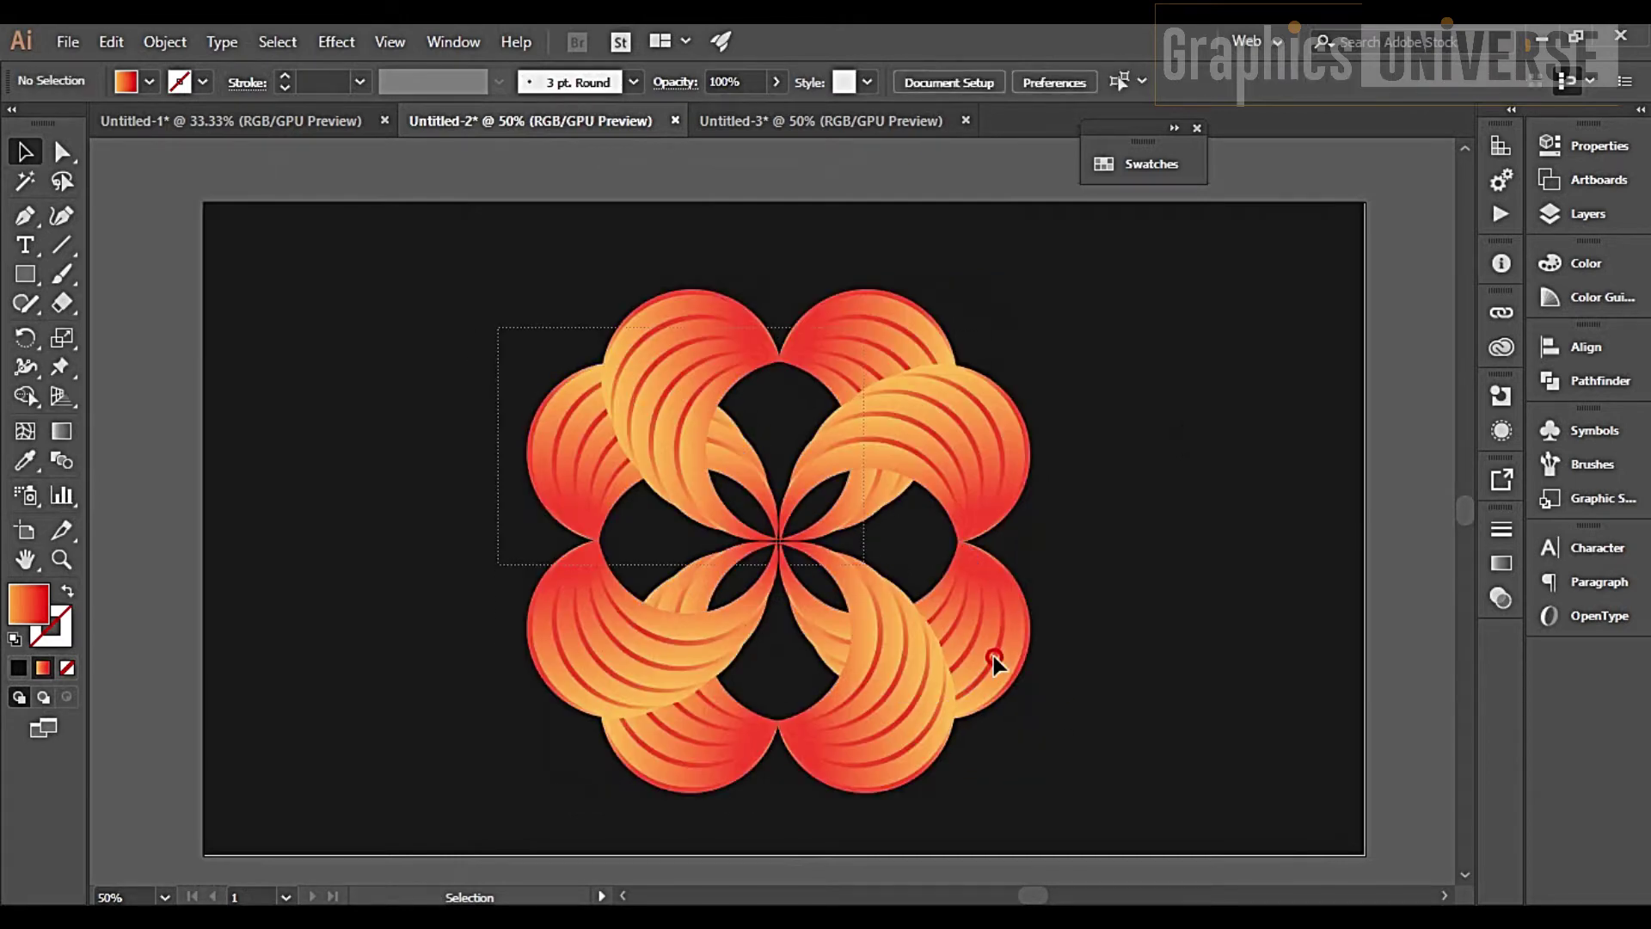
left_click_drag(1109, 737, 1110, 738)
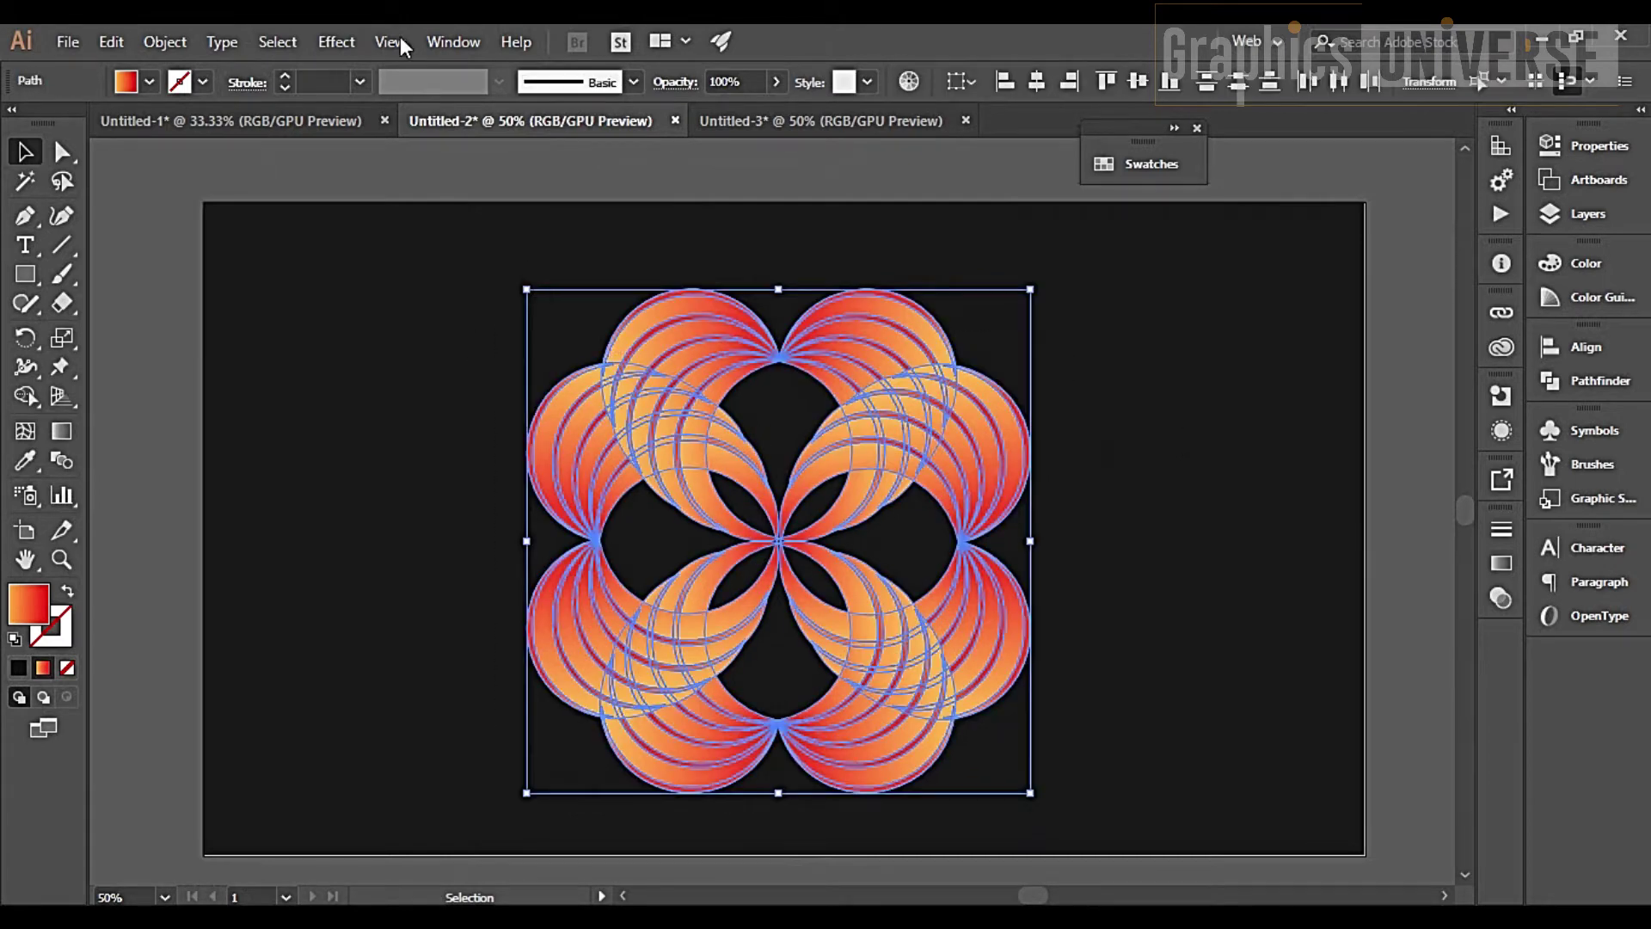
Apply the orange Outer Glow (Screen, 30%, 40 px blur) to the selected flower
left_click(325, 39)
mouse_move(380, 333)
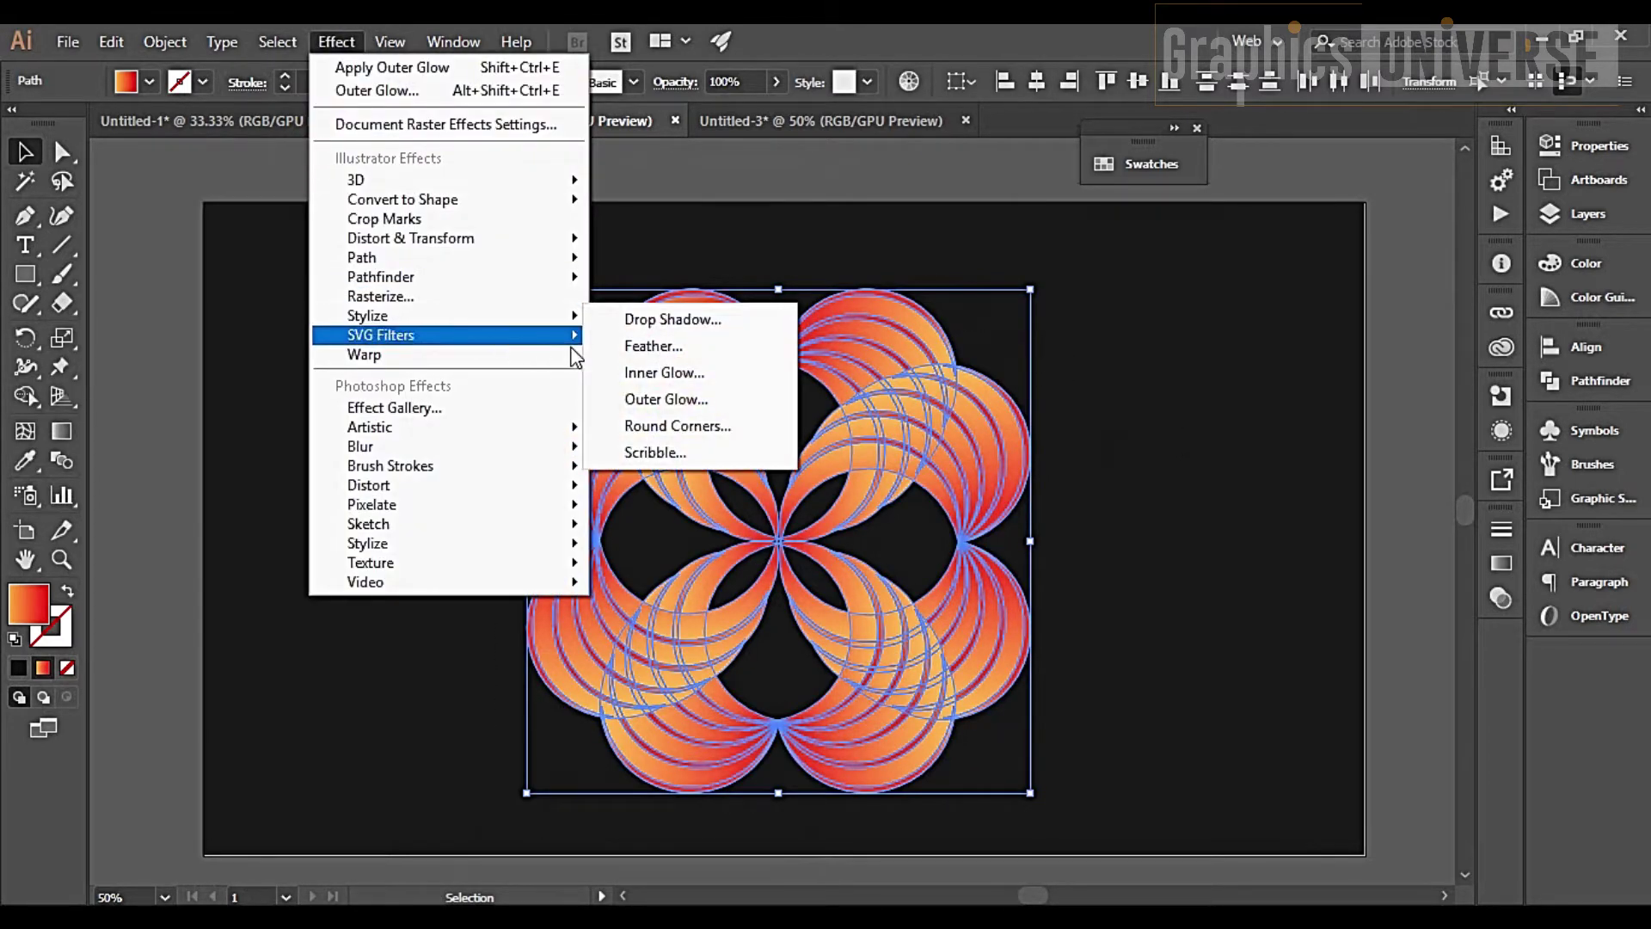
left_click(663, 399)
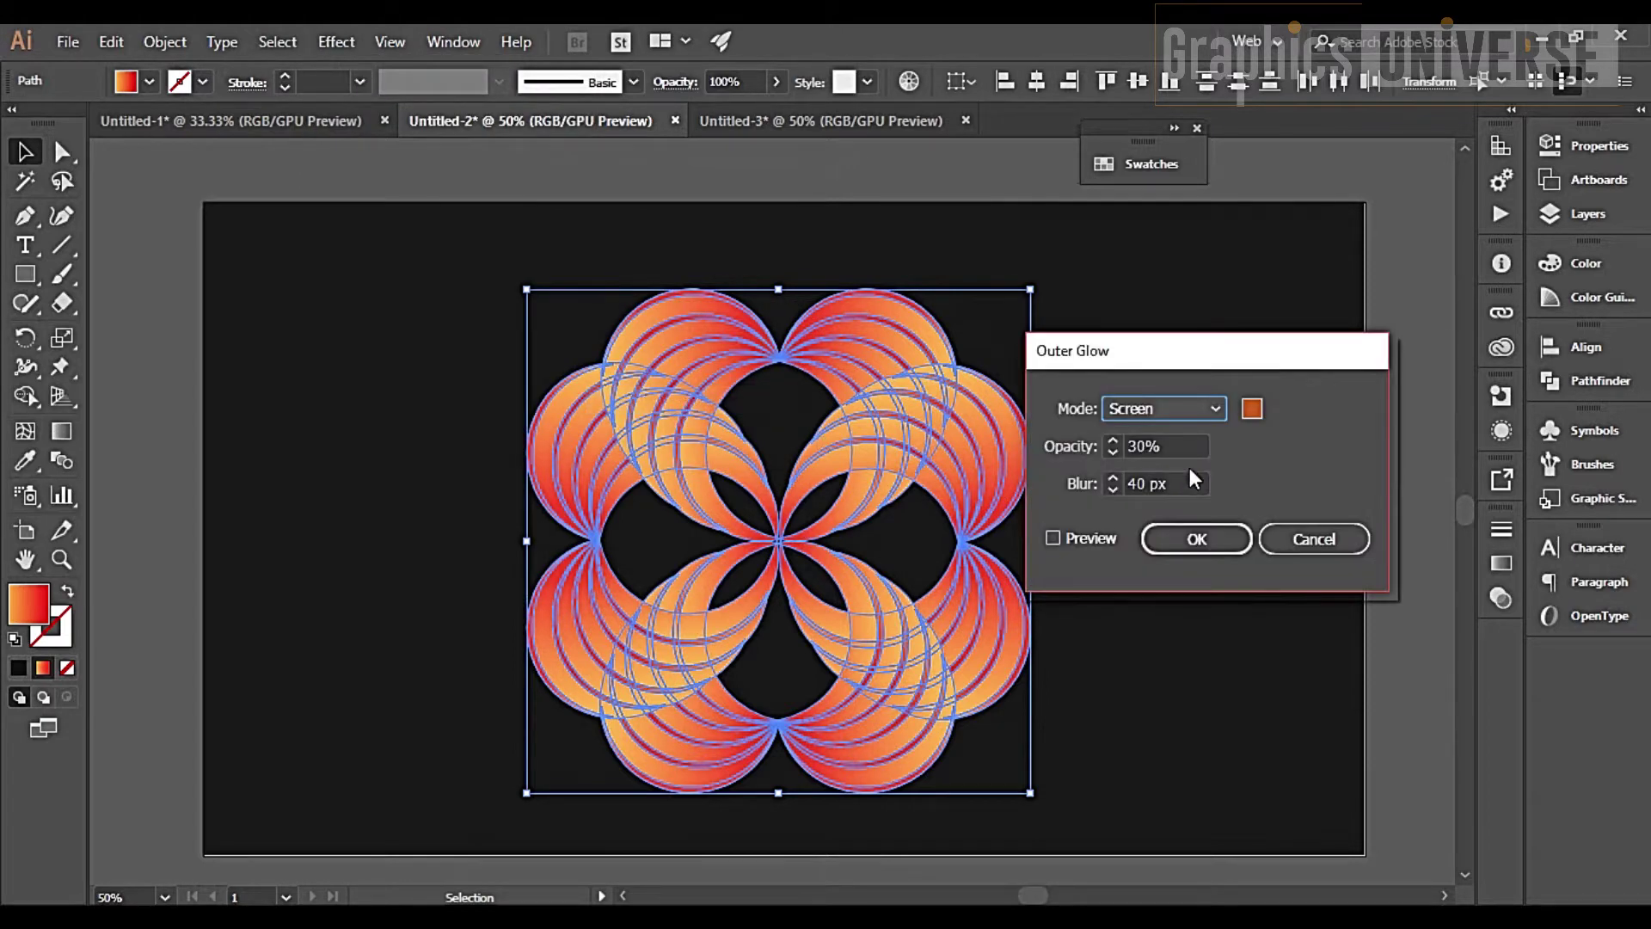
left_click(1053, 540)
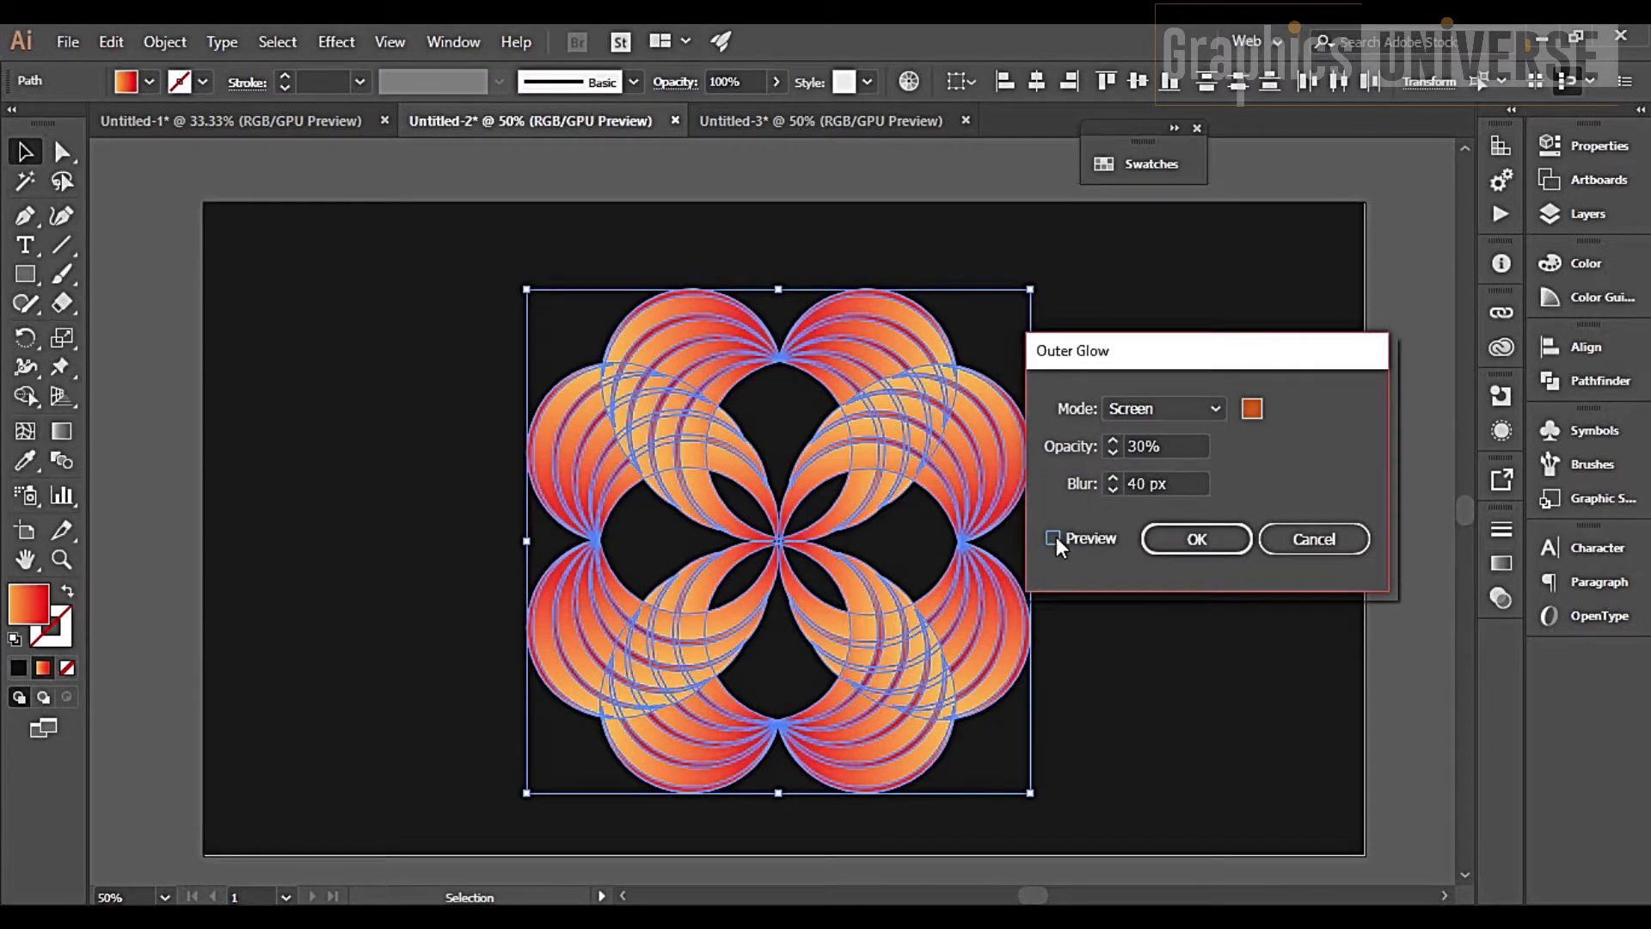
left_click(1053, 538)
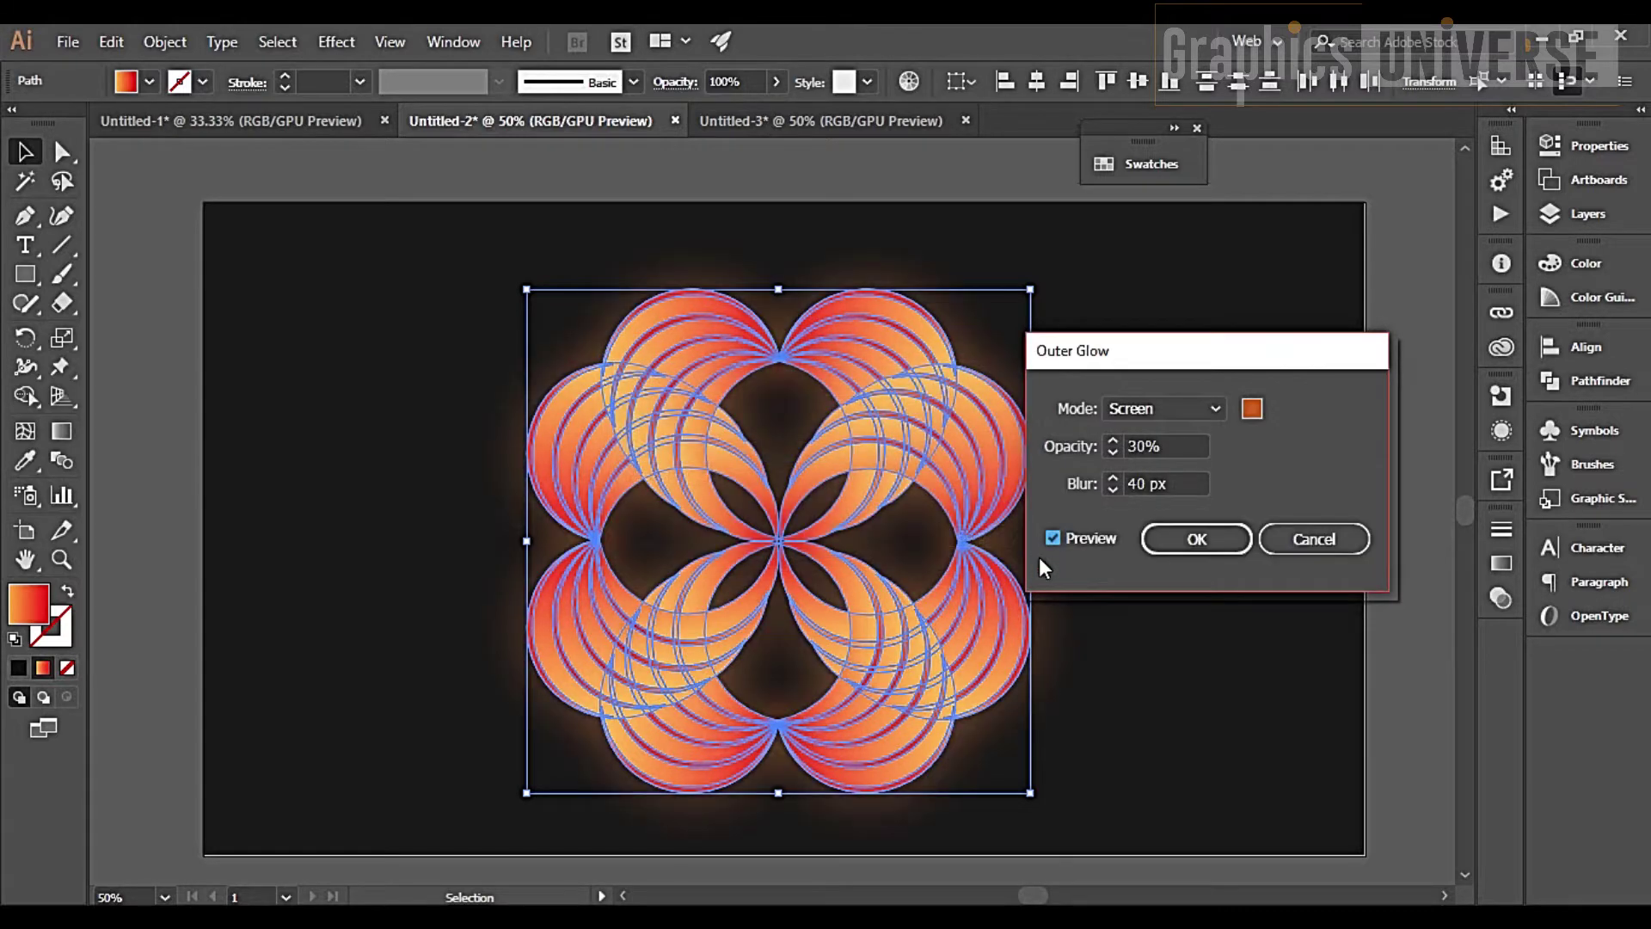
left_click(1190, 547)
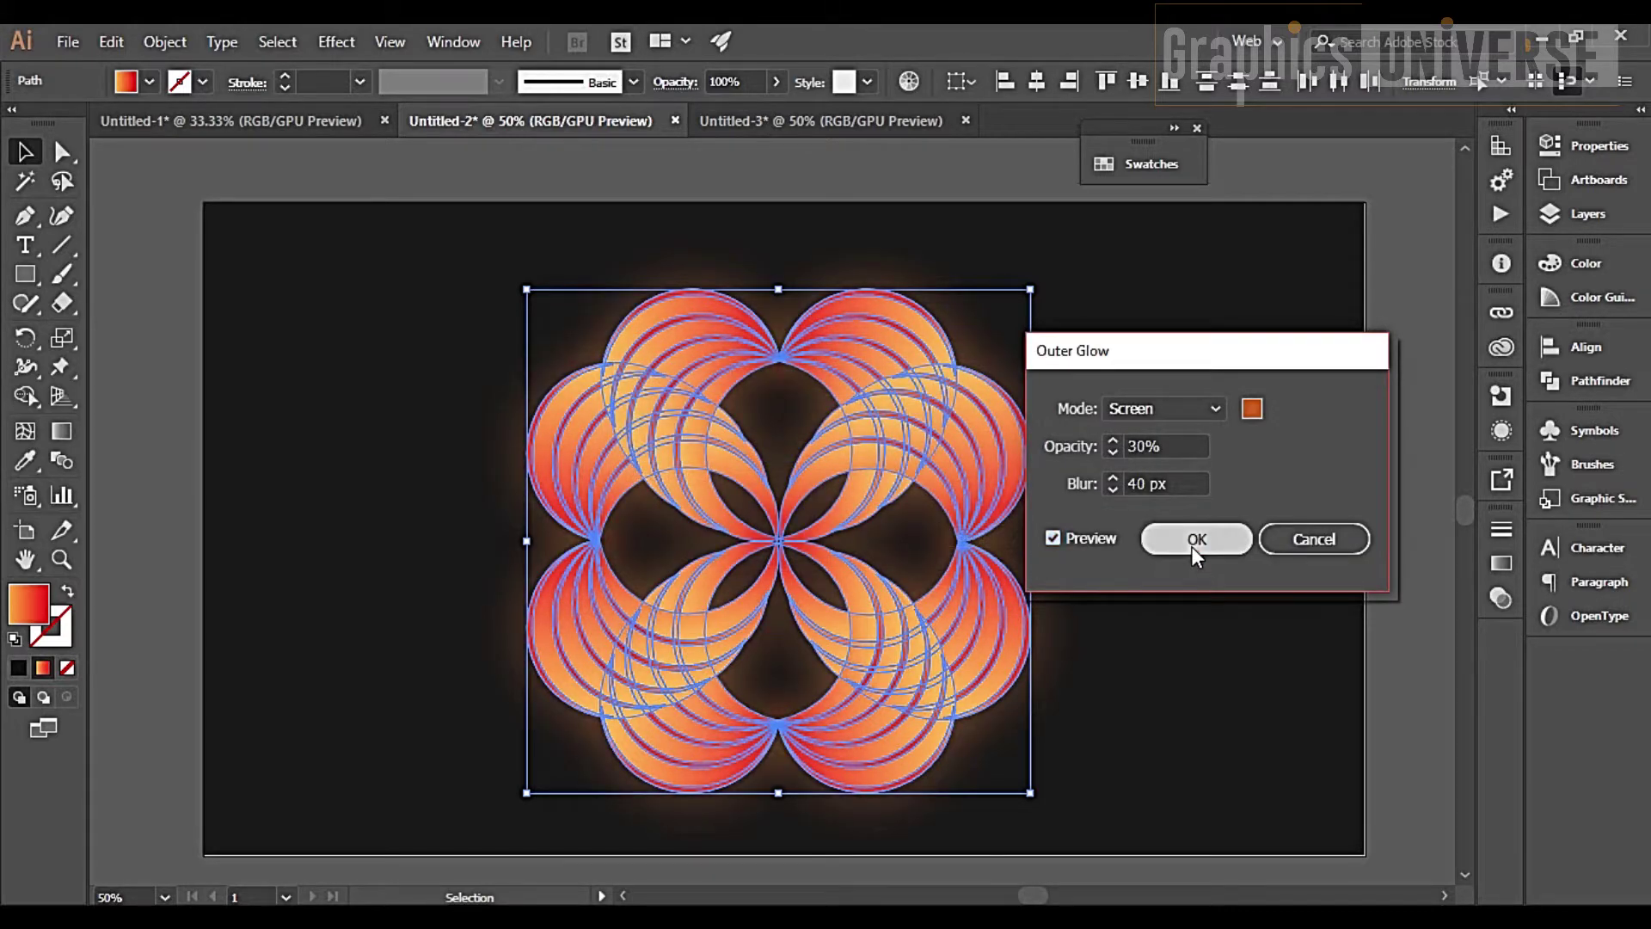
left_click(1236, 596)
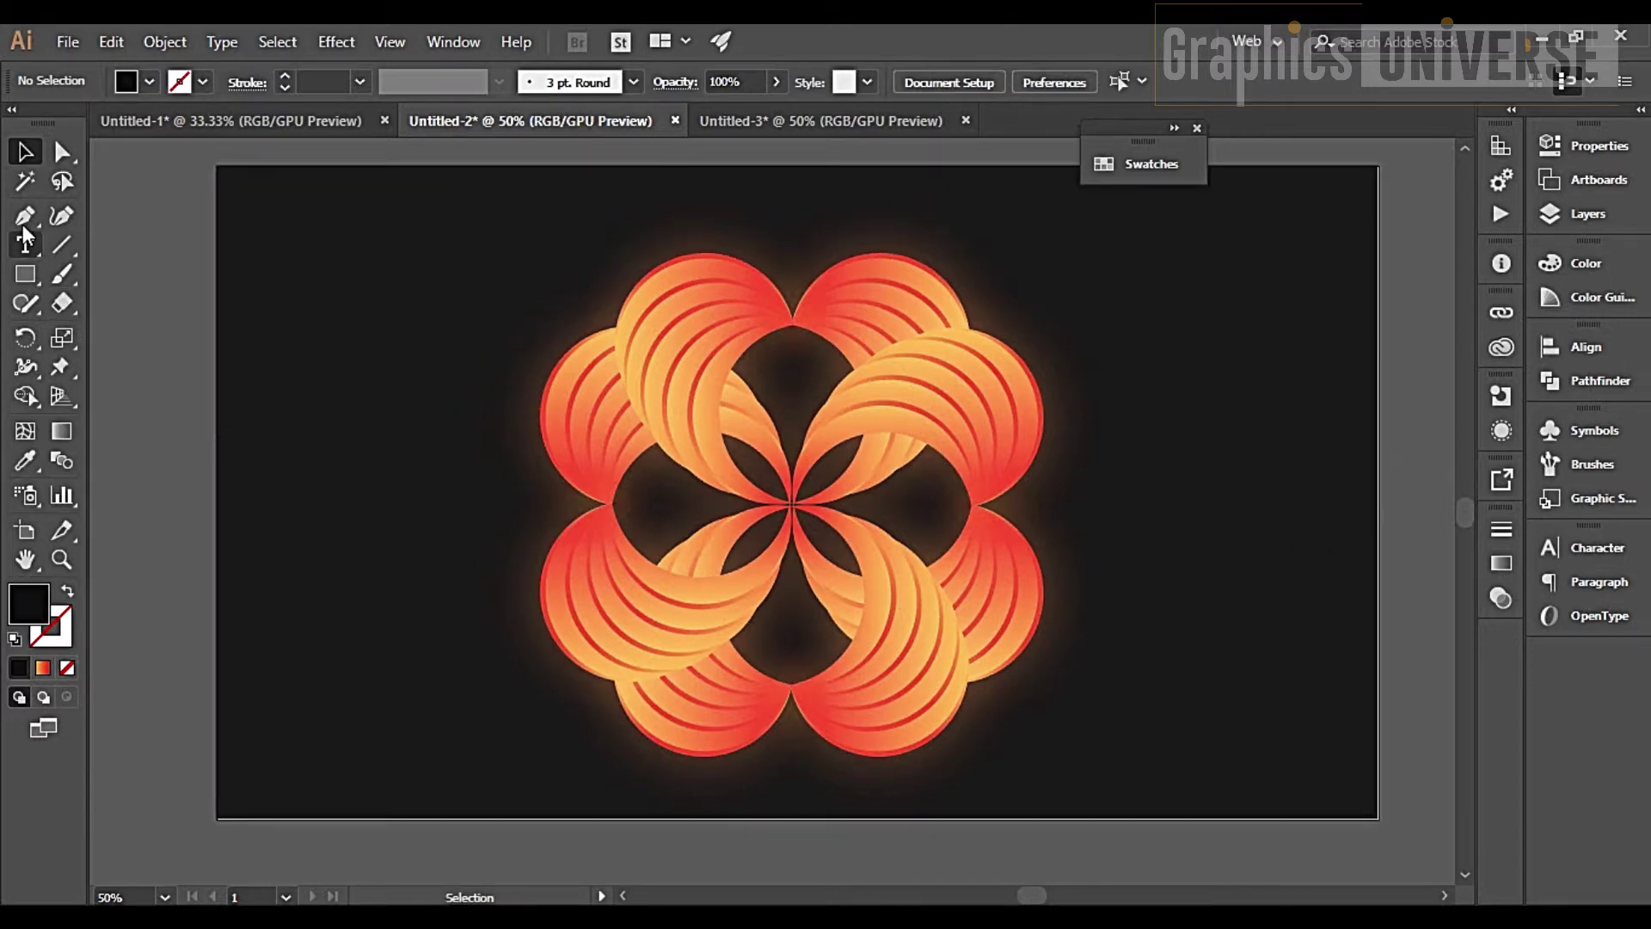
Zoom in and trace a dark petal path filling the upper-left centre gap with the Pen tool
left_click(24, 217)
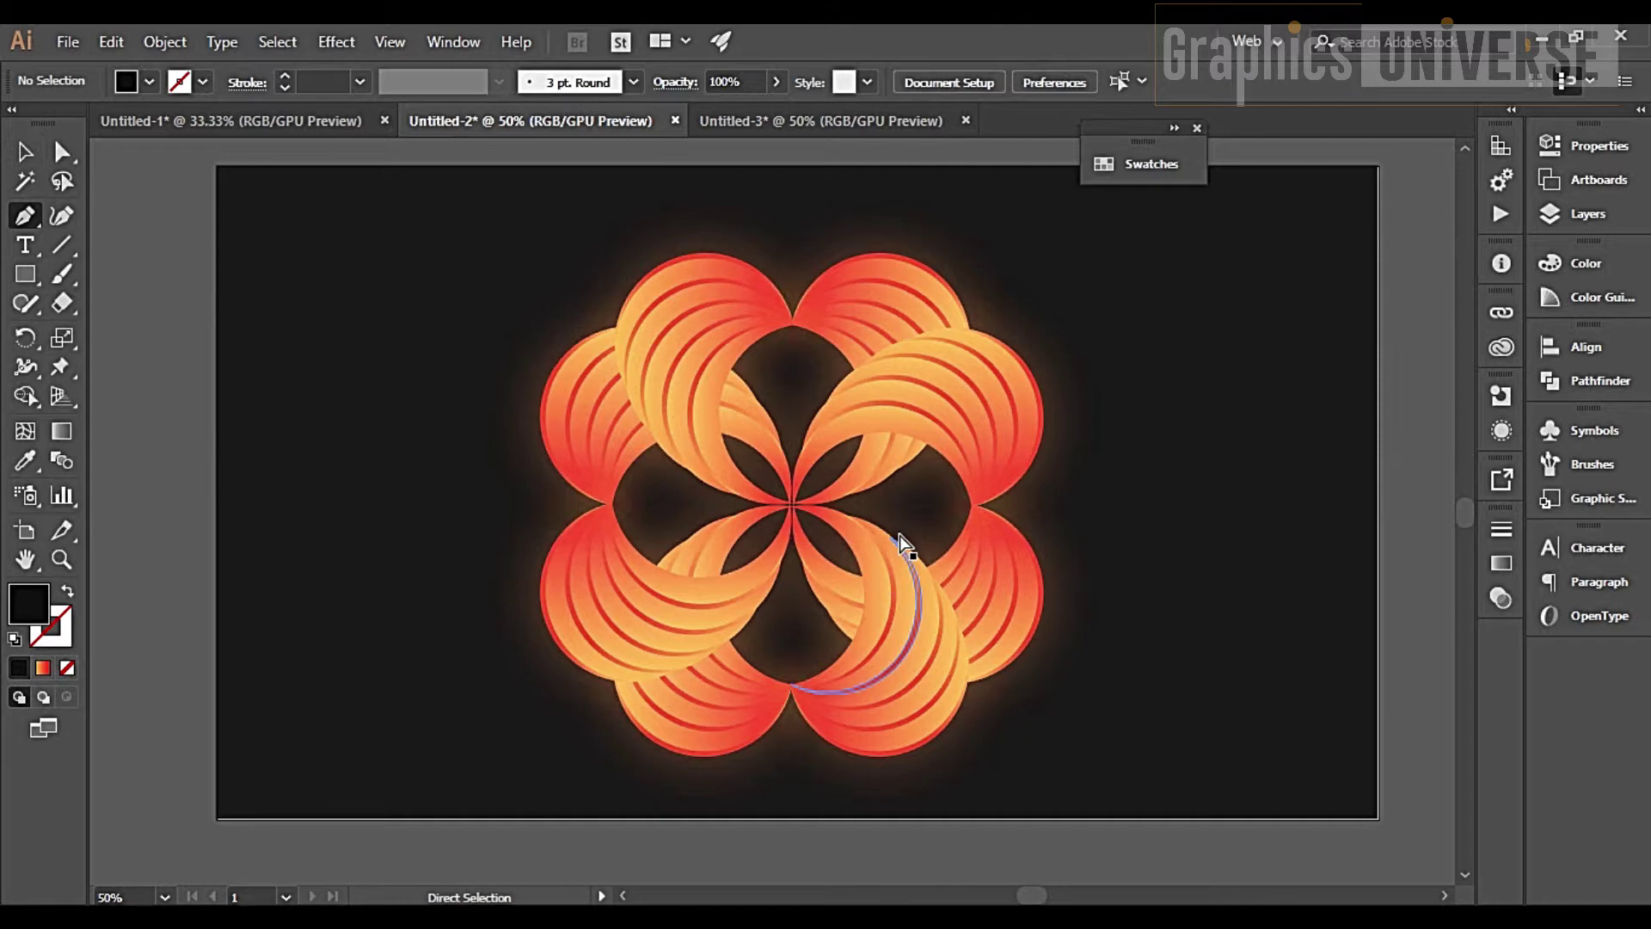
key("ctrl+plus")
key("ctrl+plus")
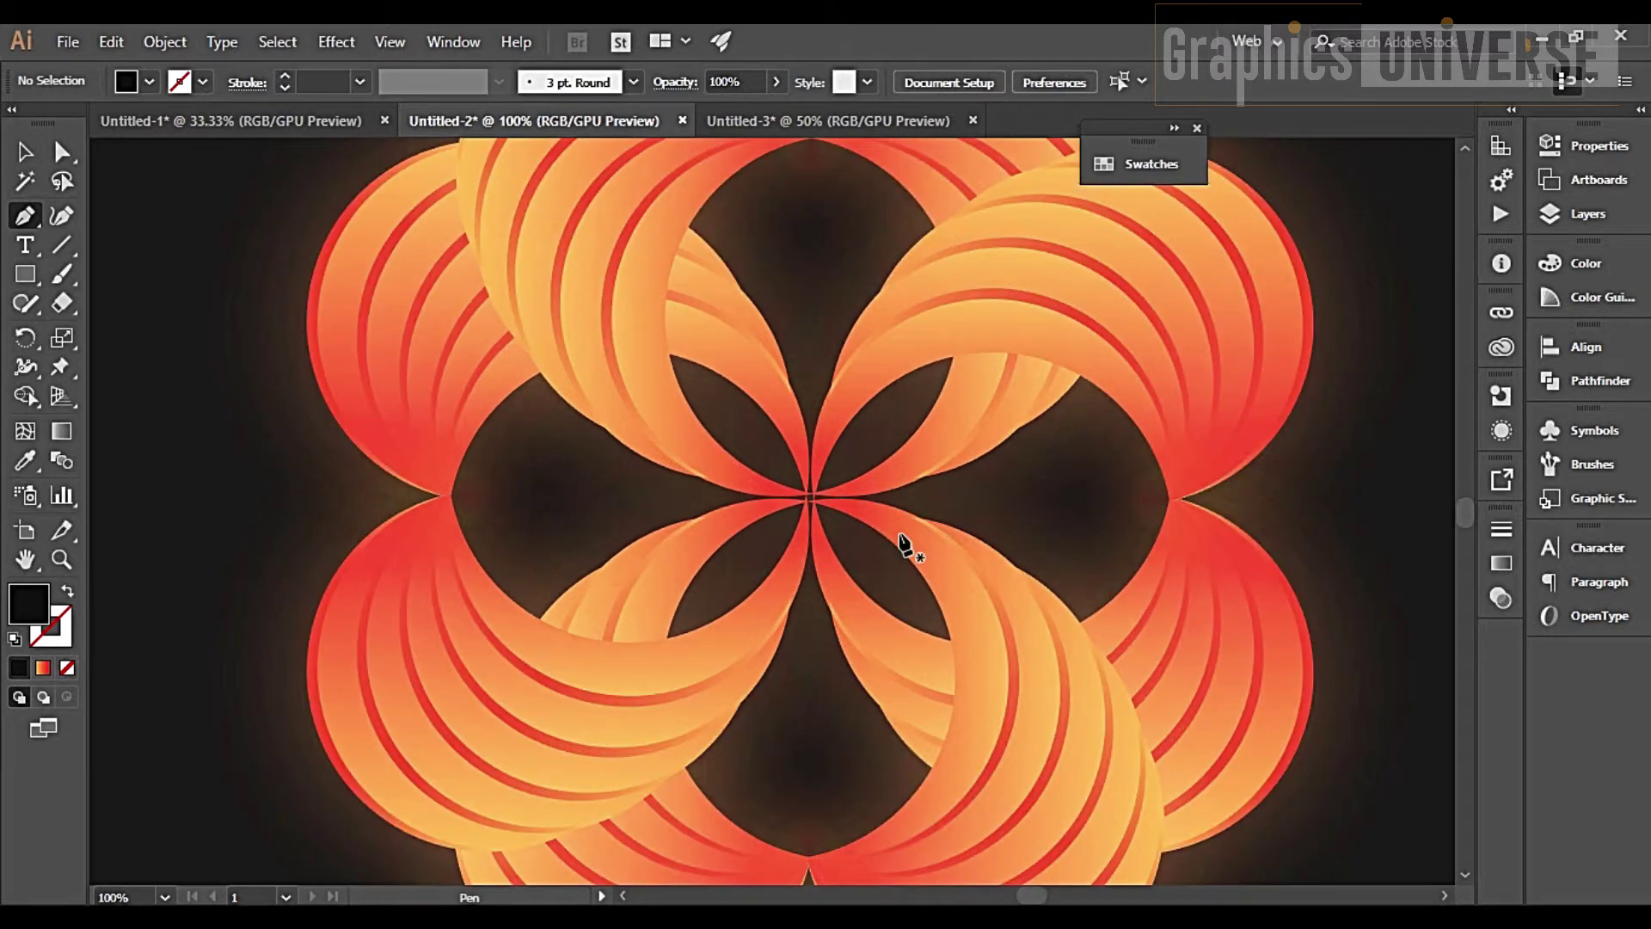
key("ctrl+plus")
key("ctrl+plus")
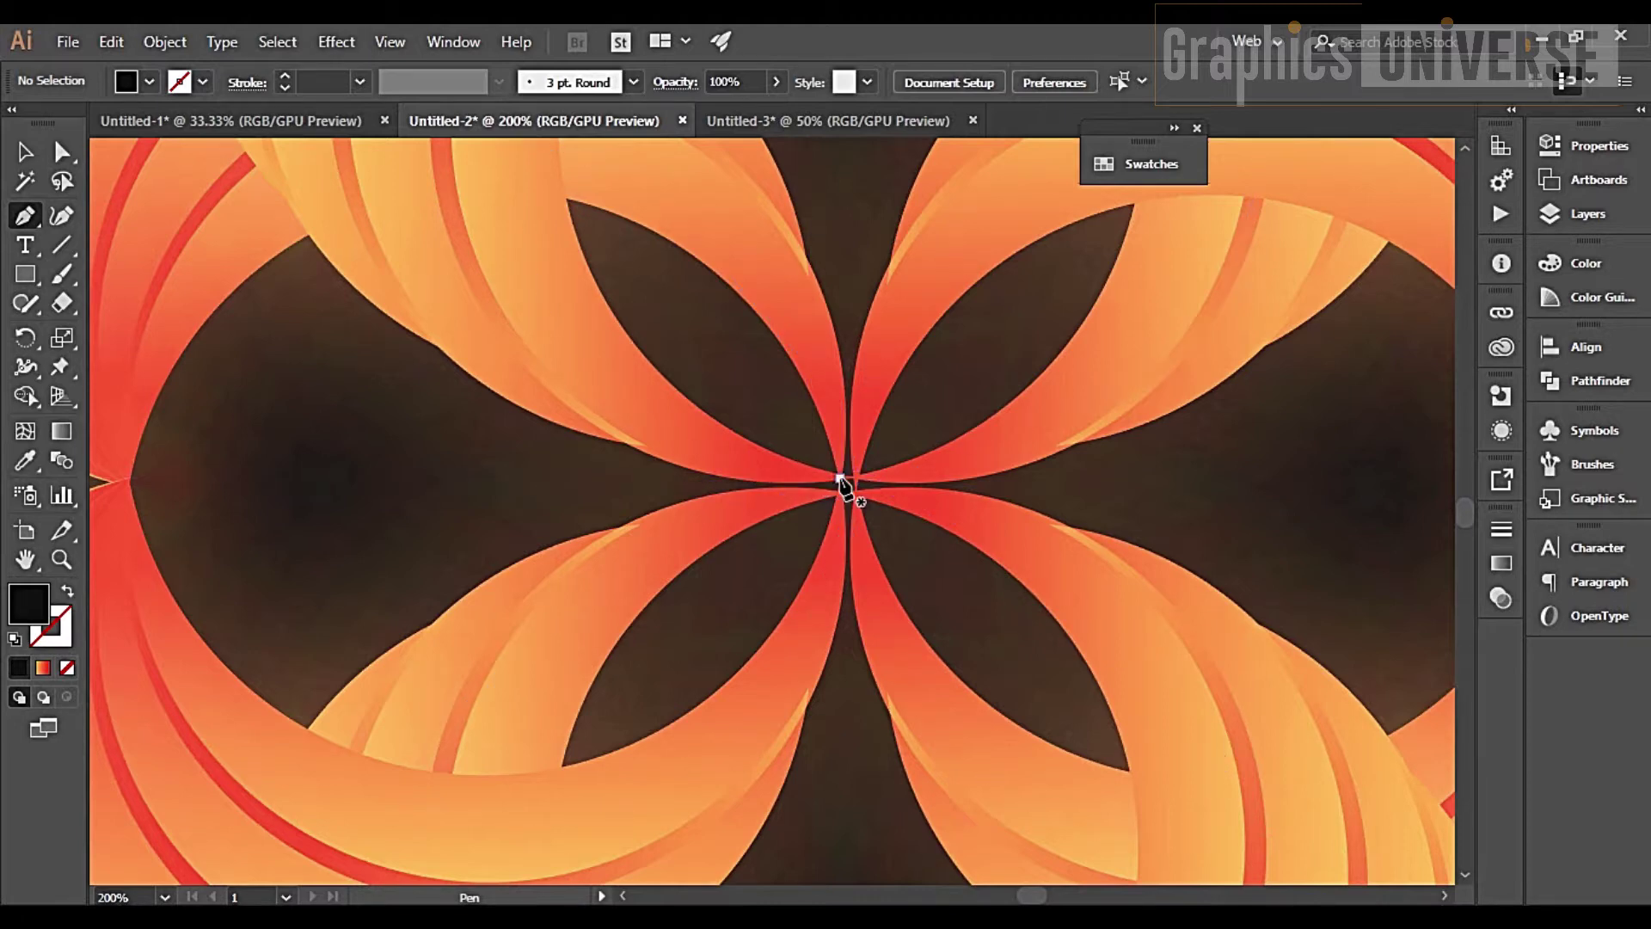
left_click_drag(850, 485, 697, 462)
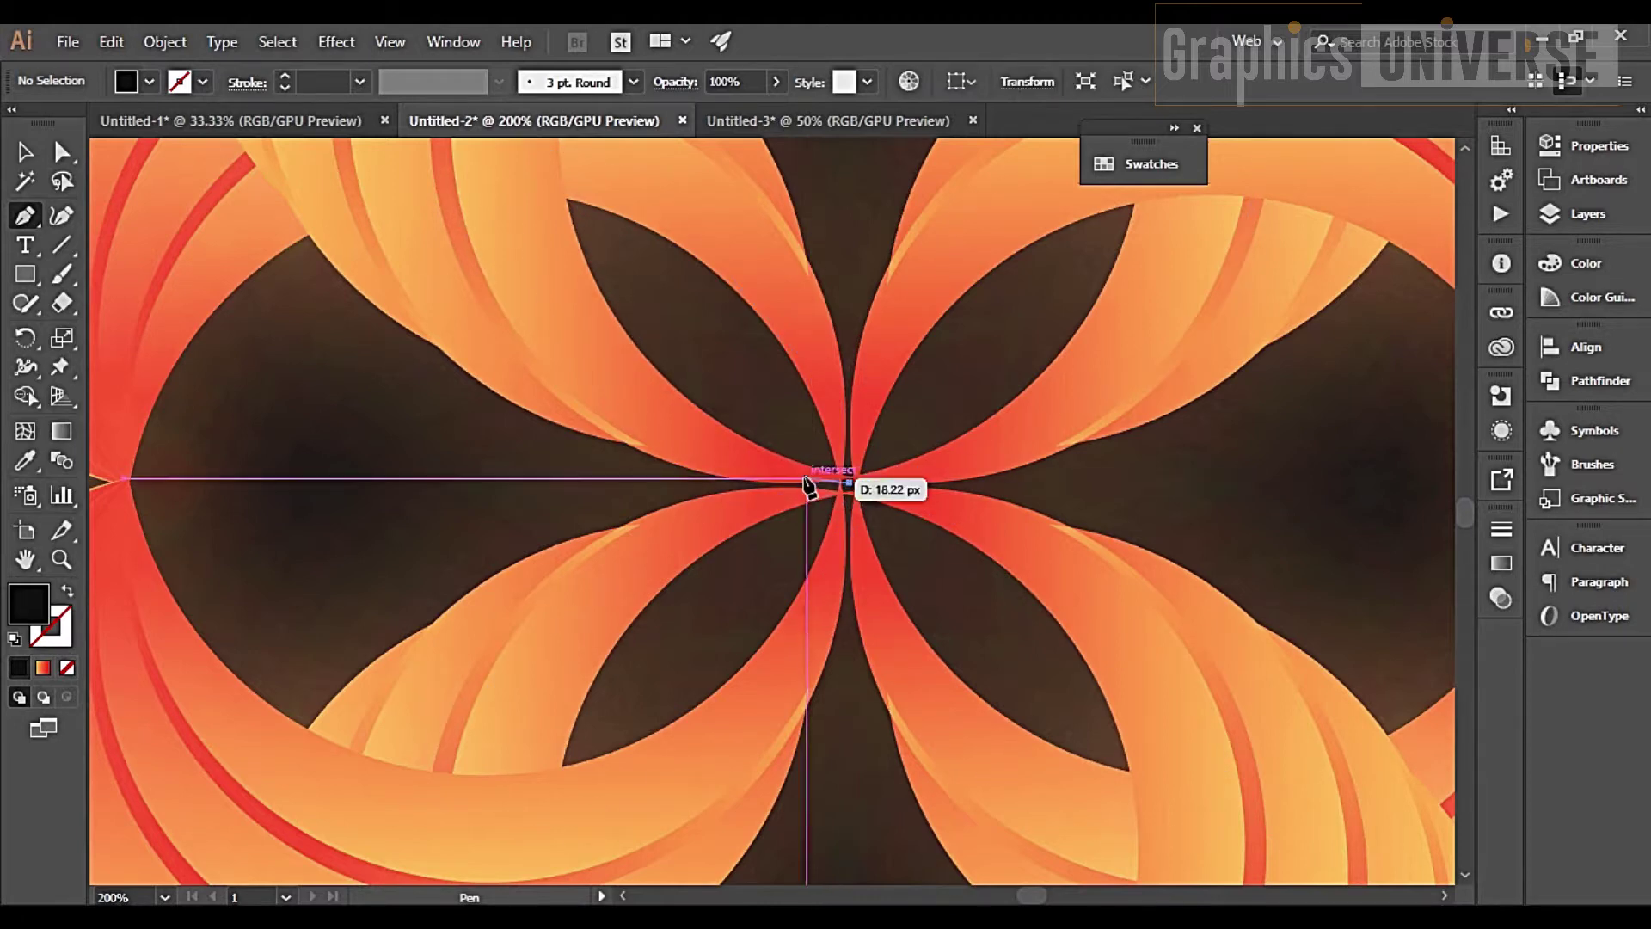
left_click(806, 478)
left_click(688, 452)
left_click(520, 286)
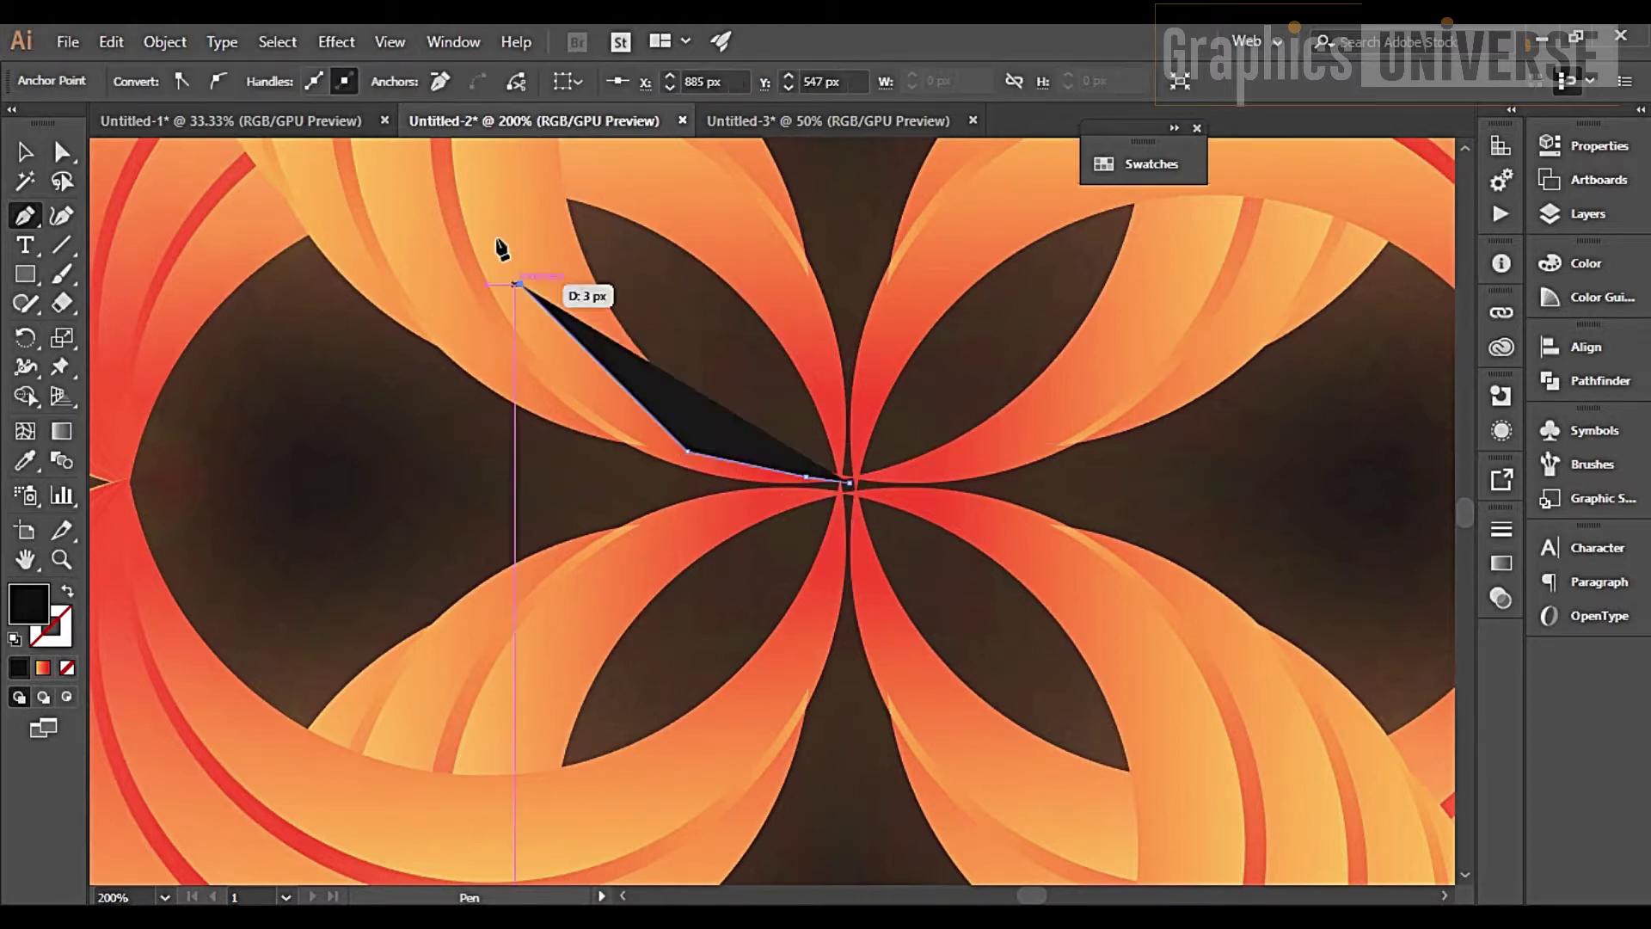
left_click(501, 196)
left_click(556, 154)
scroll(603, 172, "up", 1)
left_click(680, 246)
left_click(740, 313)
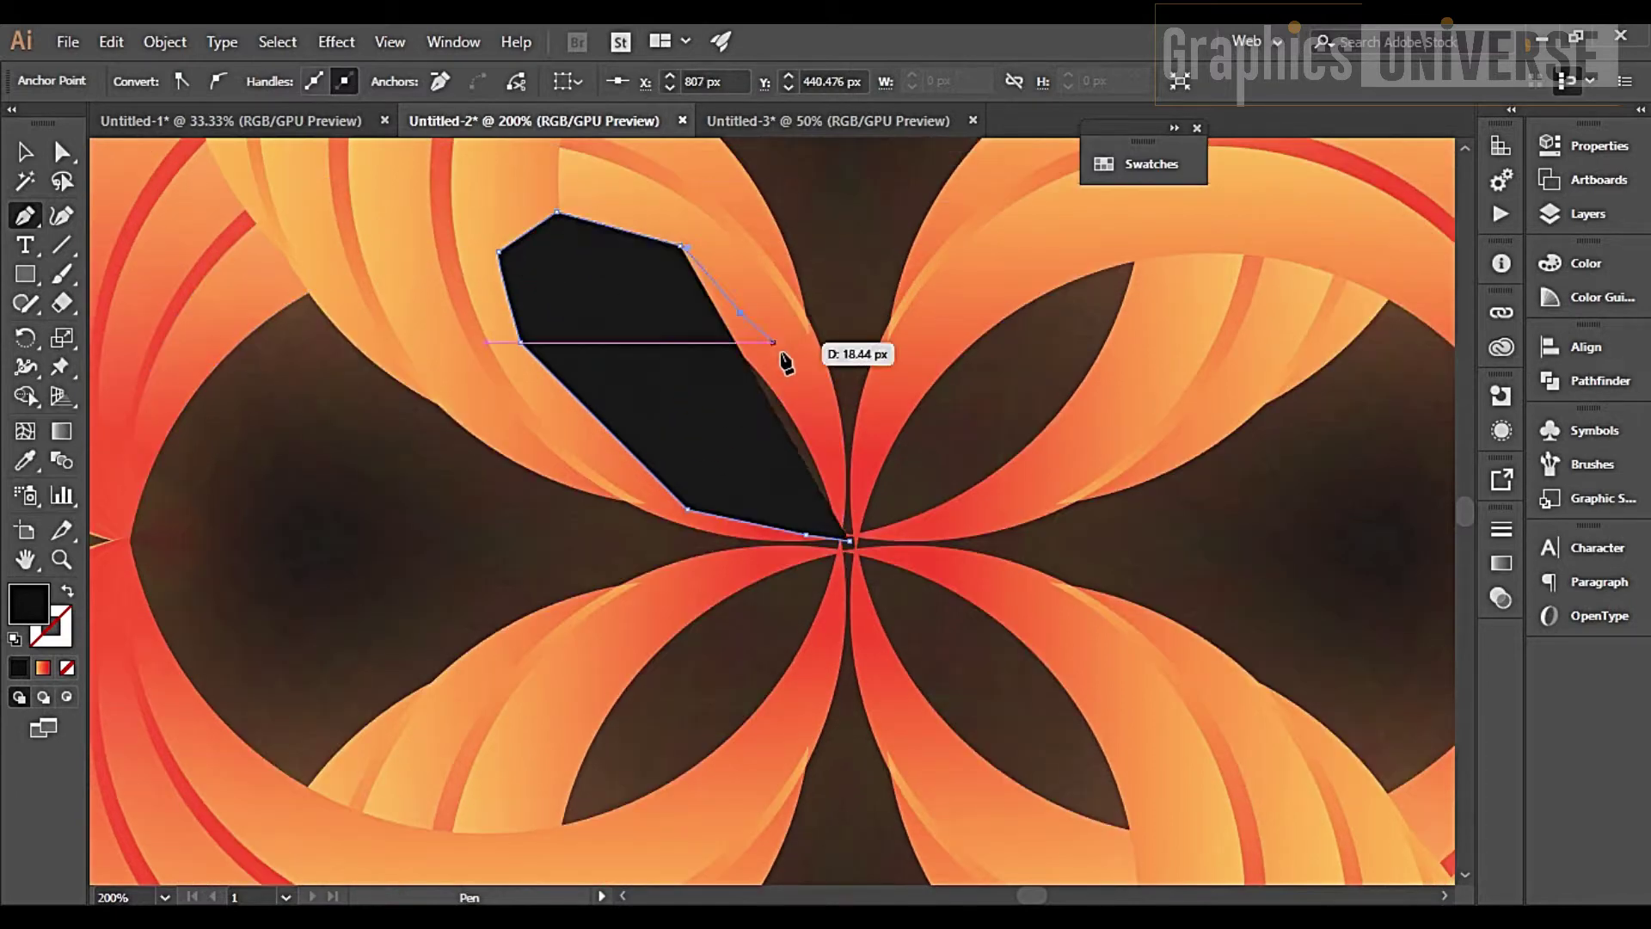
left_click(792, 370)
left_click(823, 427)
mouse_move(837, 473)
left_mouse_down()
mouse_move(869, 503)
mouse_move(876, 430)
left_mouse_up()
Trace the upper-right centre gap as a petal closing at the middle point
left_click(871, 420)
left_click(939, 297)
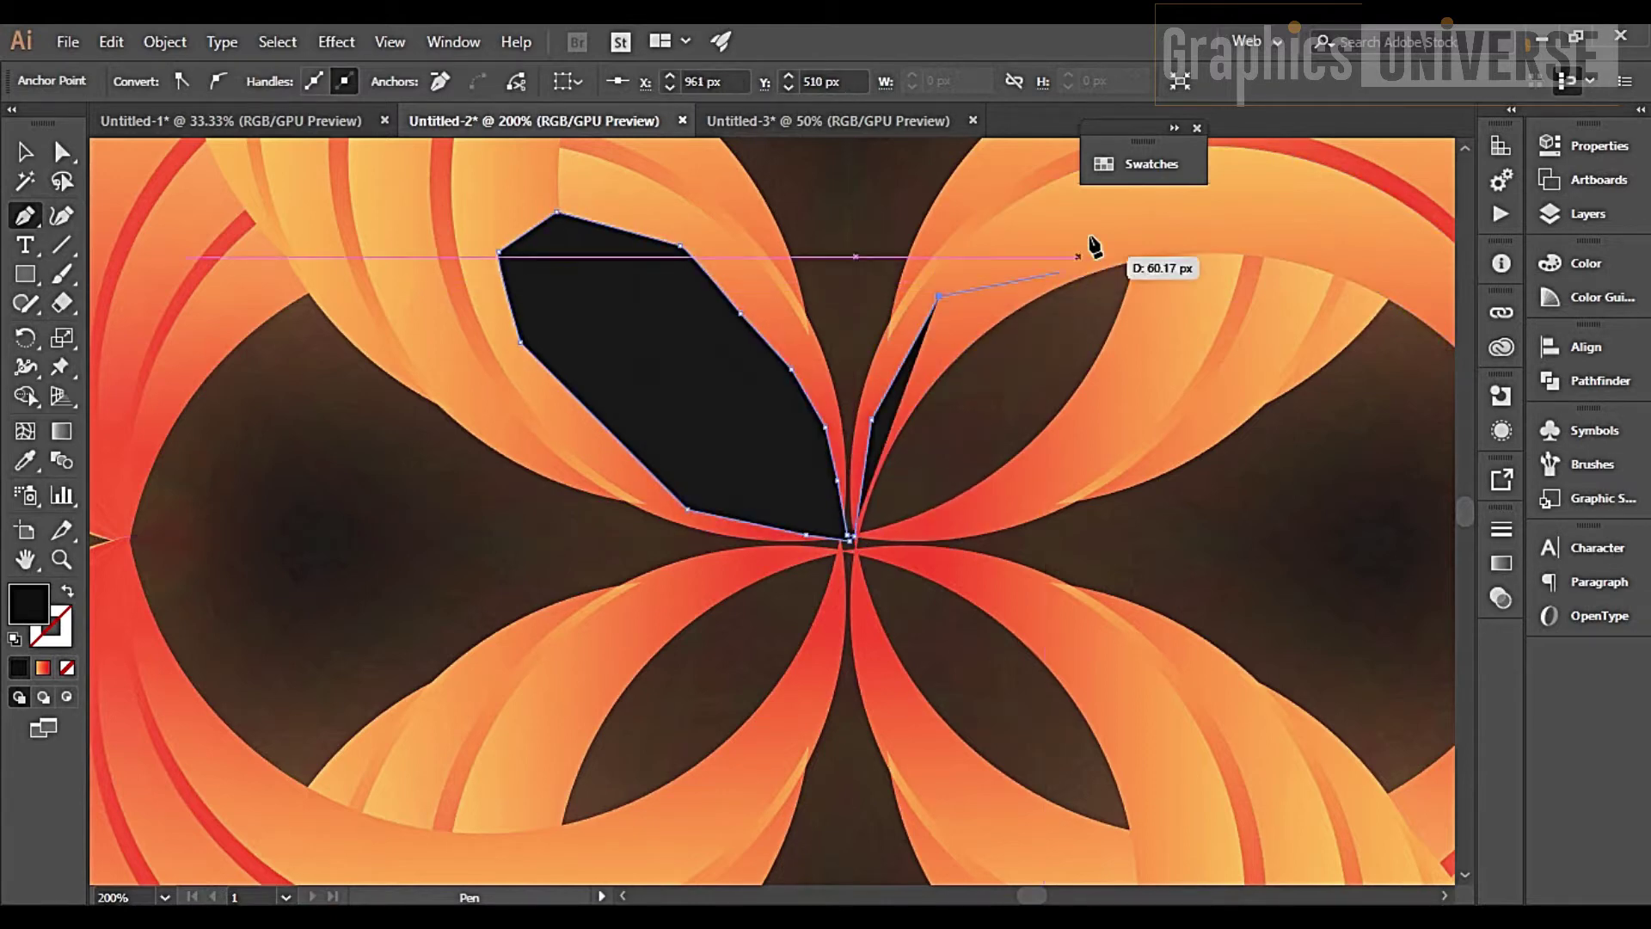
left_click(1090, 239)
left_click(1249, 232)
left_click(1226, 322)
left_click(1123, 456)
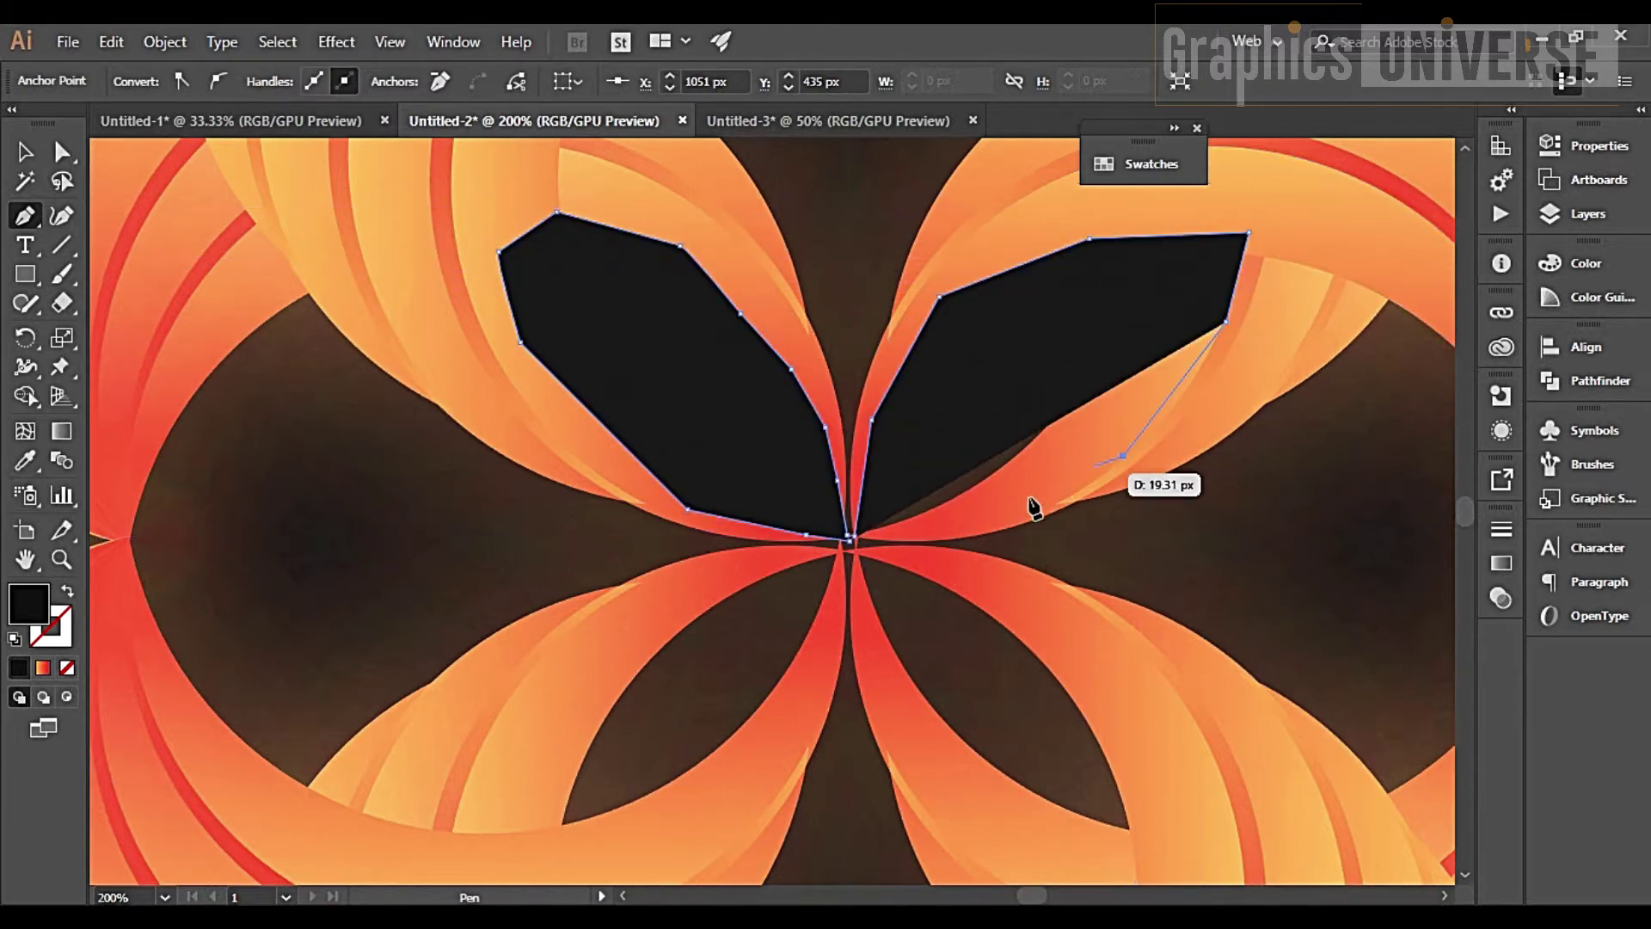
left_click(992, 499)
left_click(944, 540)
left_click_drag(850, 540, 711, 410)
key("ctrl+a")
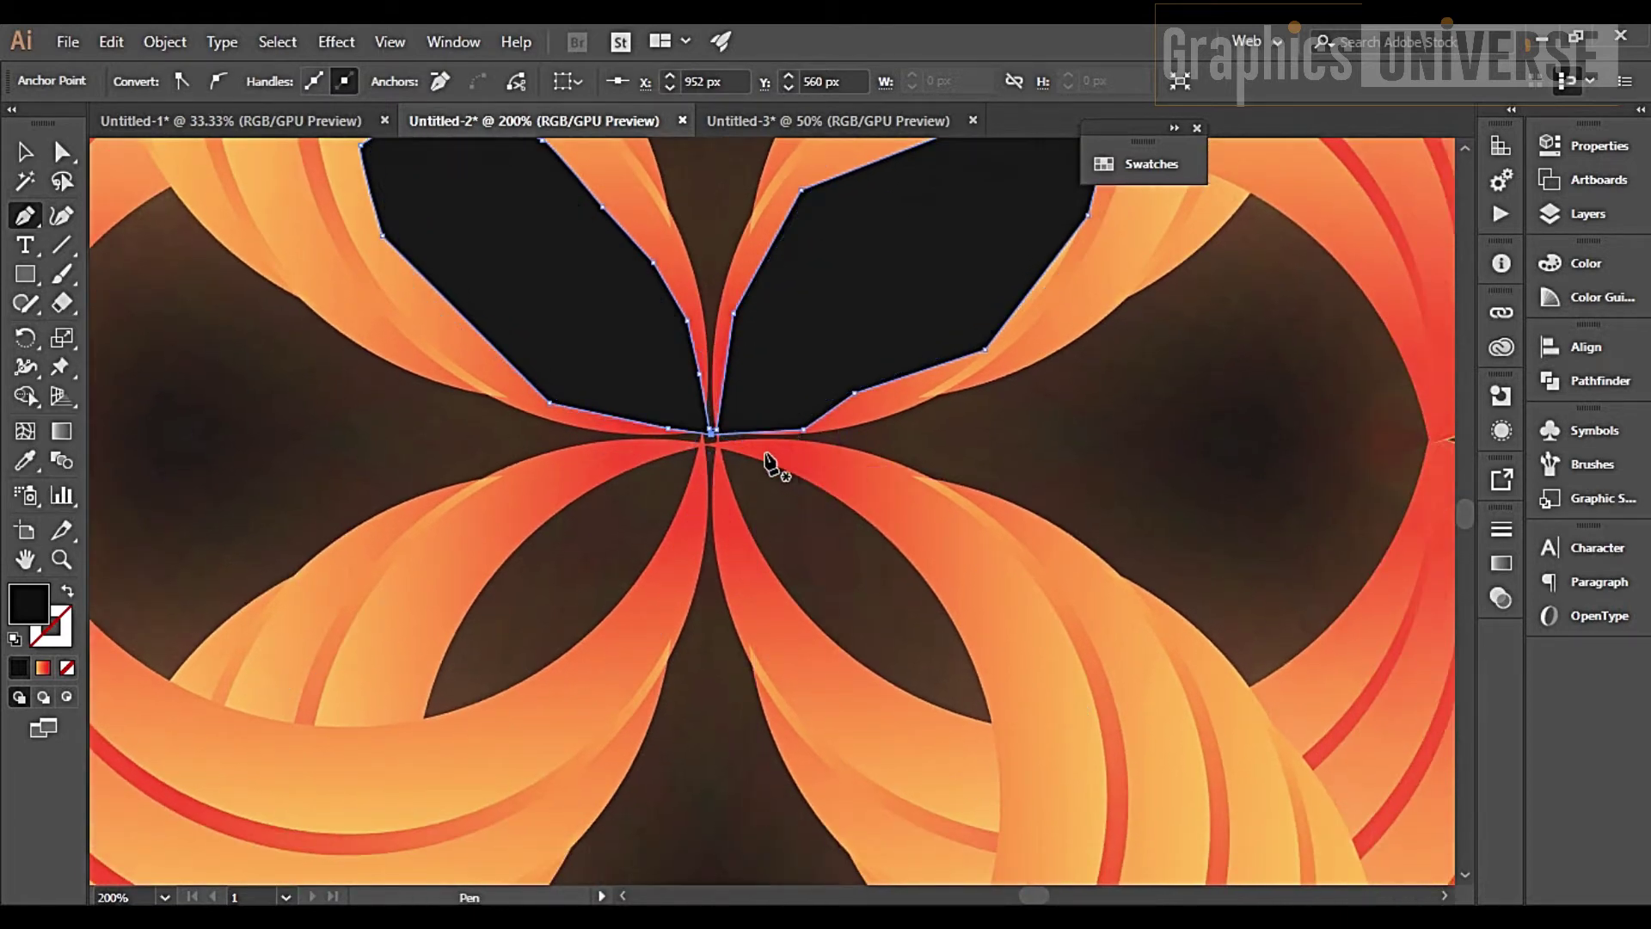
left_click_drag(784, 470, 719, 442)
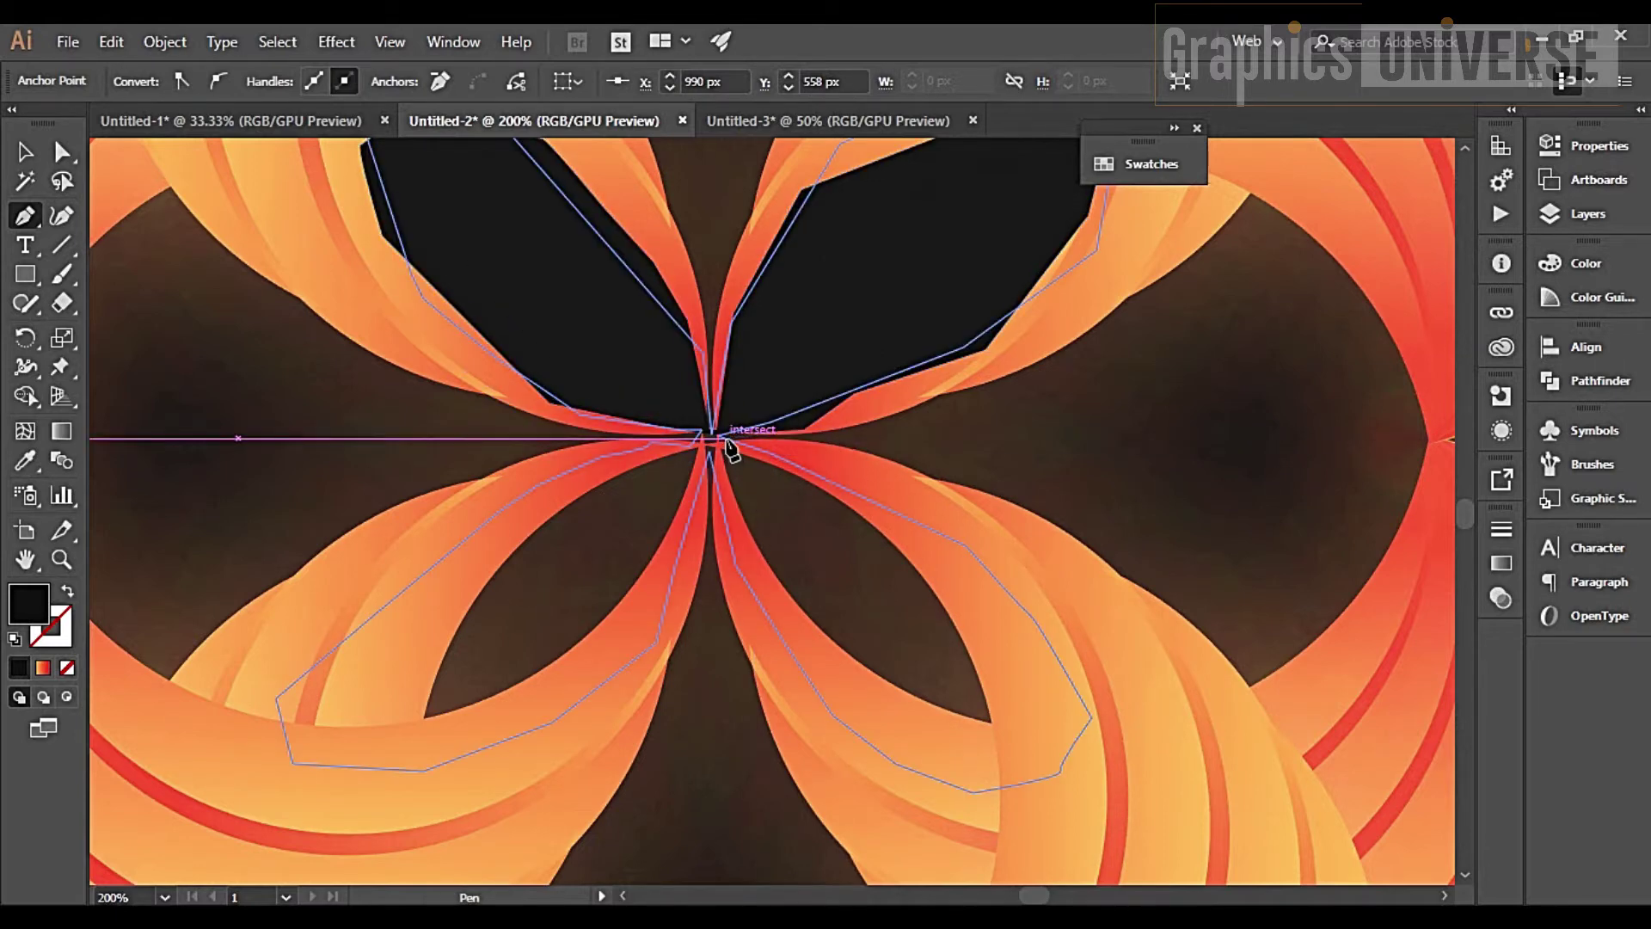
Trace the lower-right centre gap as a petal closing at the middle point
left_click(763, 451)
left_click(866, 478)
left_click(1017, 588)
left_click(1077, 692)
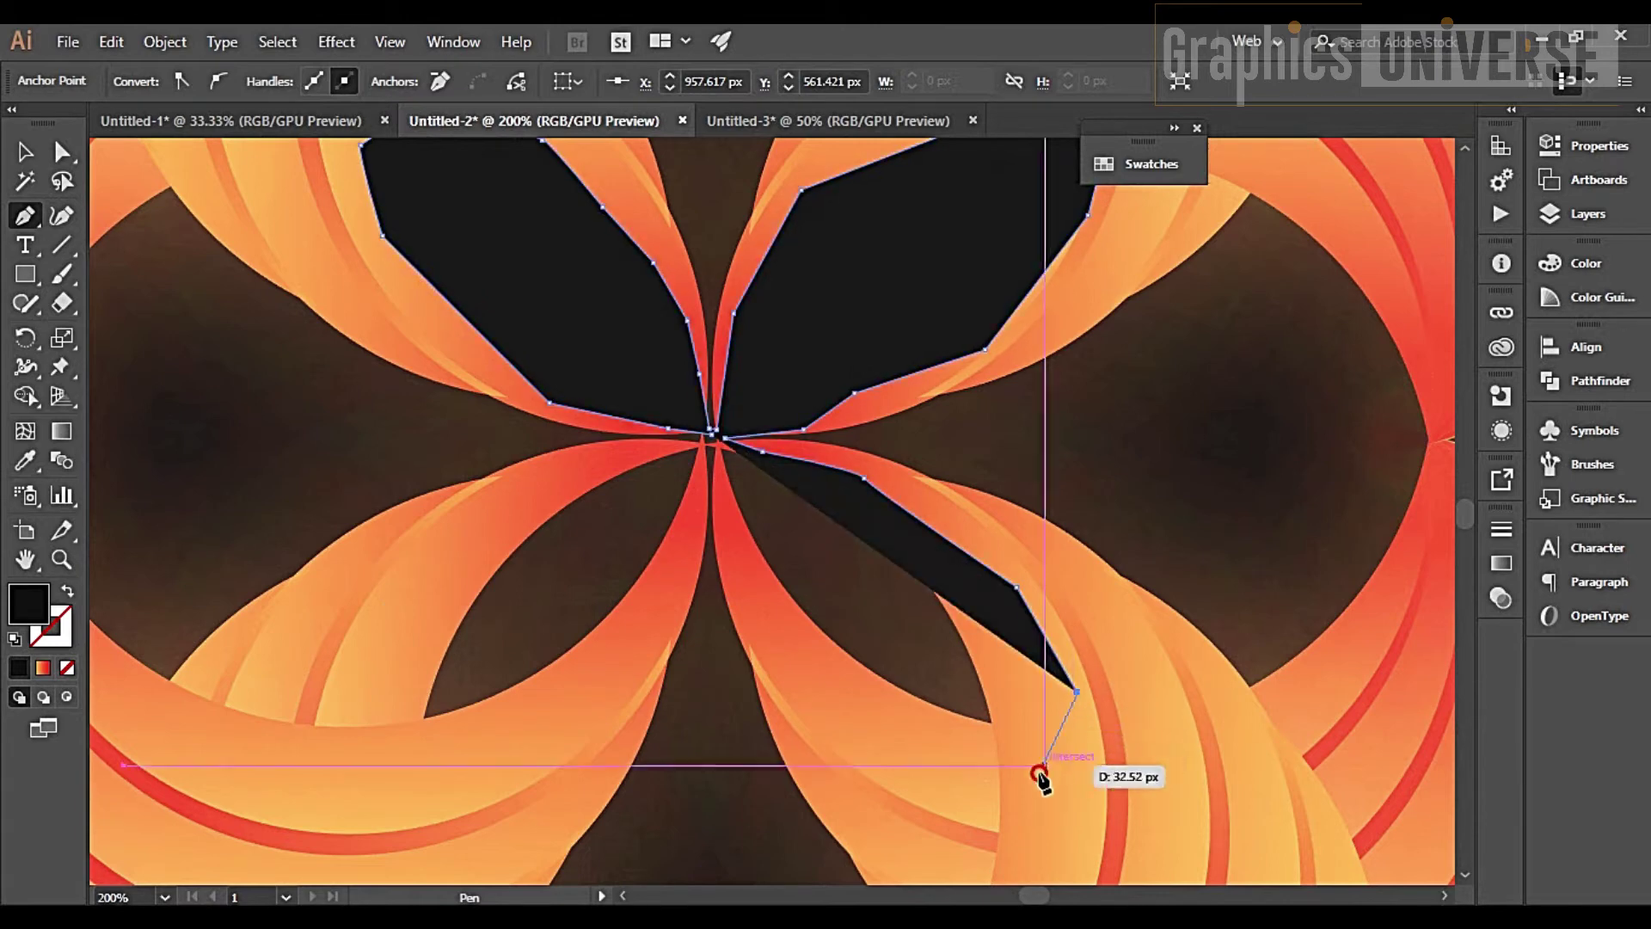
left_click(1039, 771)
left_click(935, 767)
left_click(810, 697)
left_click(748, 609)
left_click(717, 520)
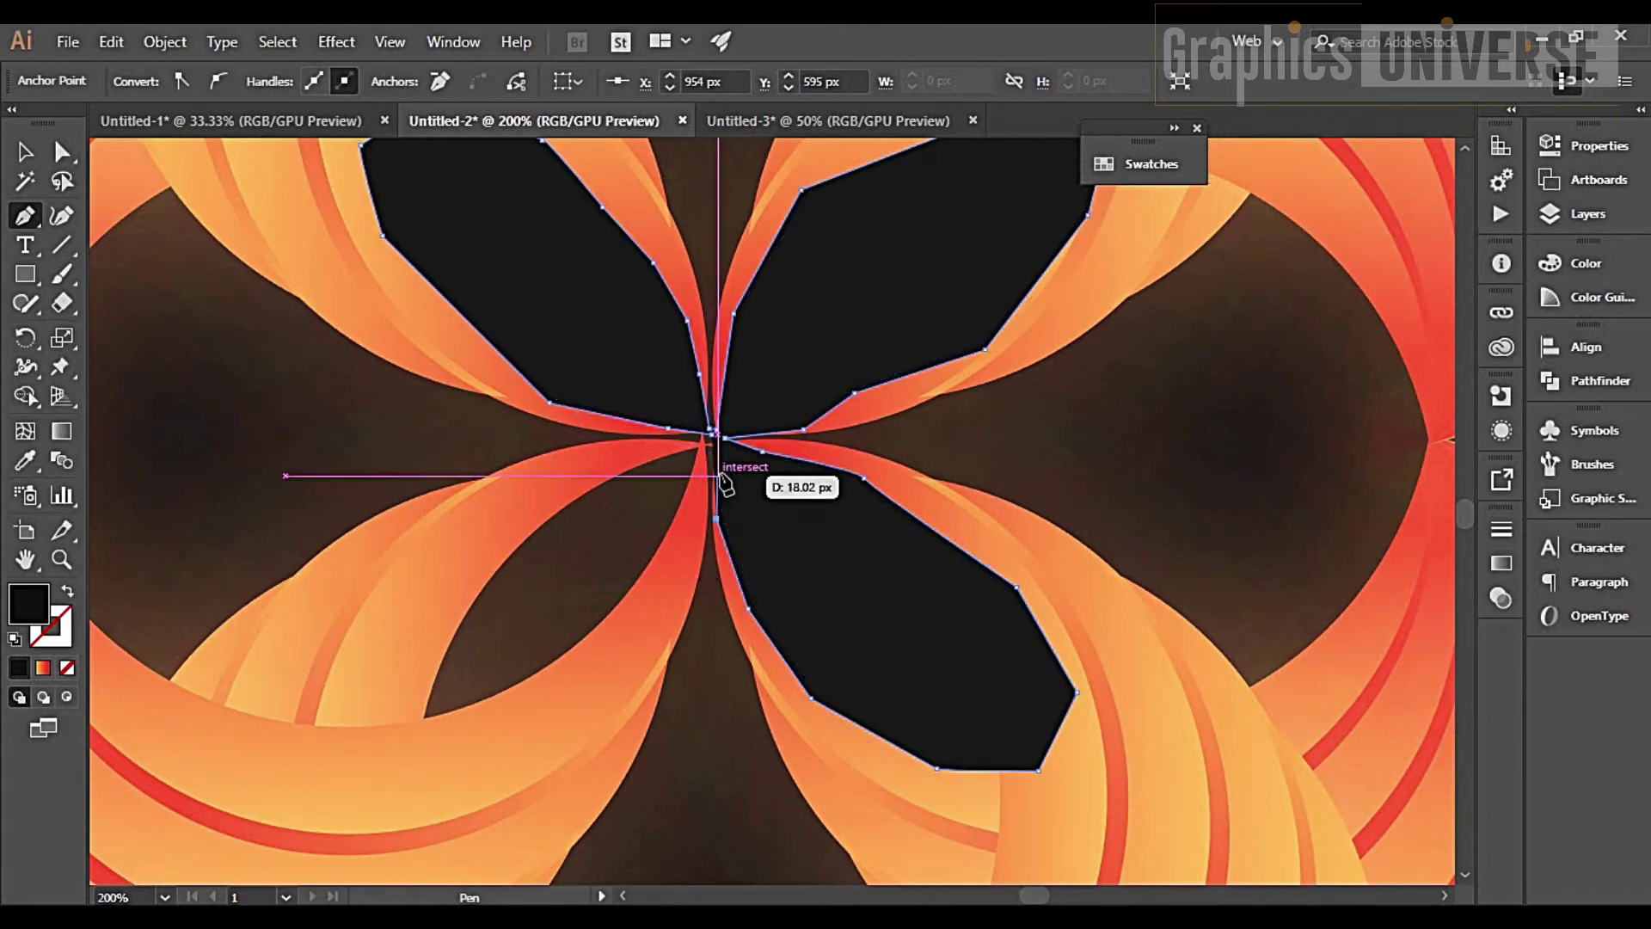
left_click(712, 445)
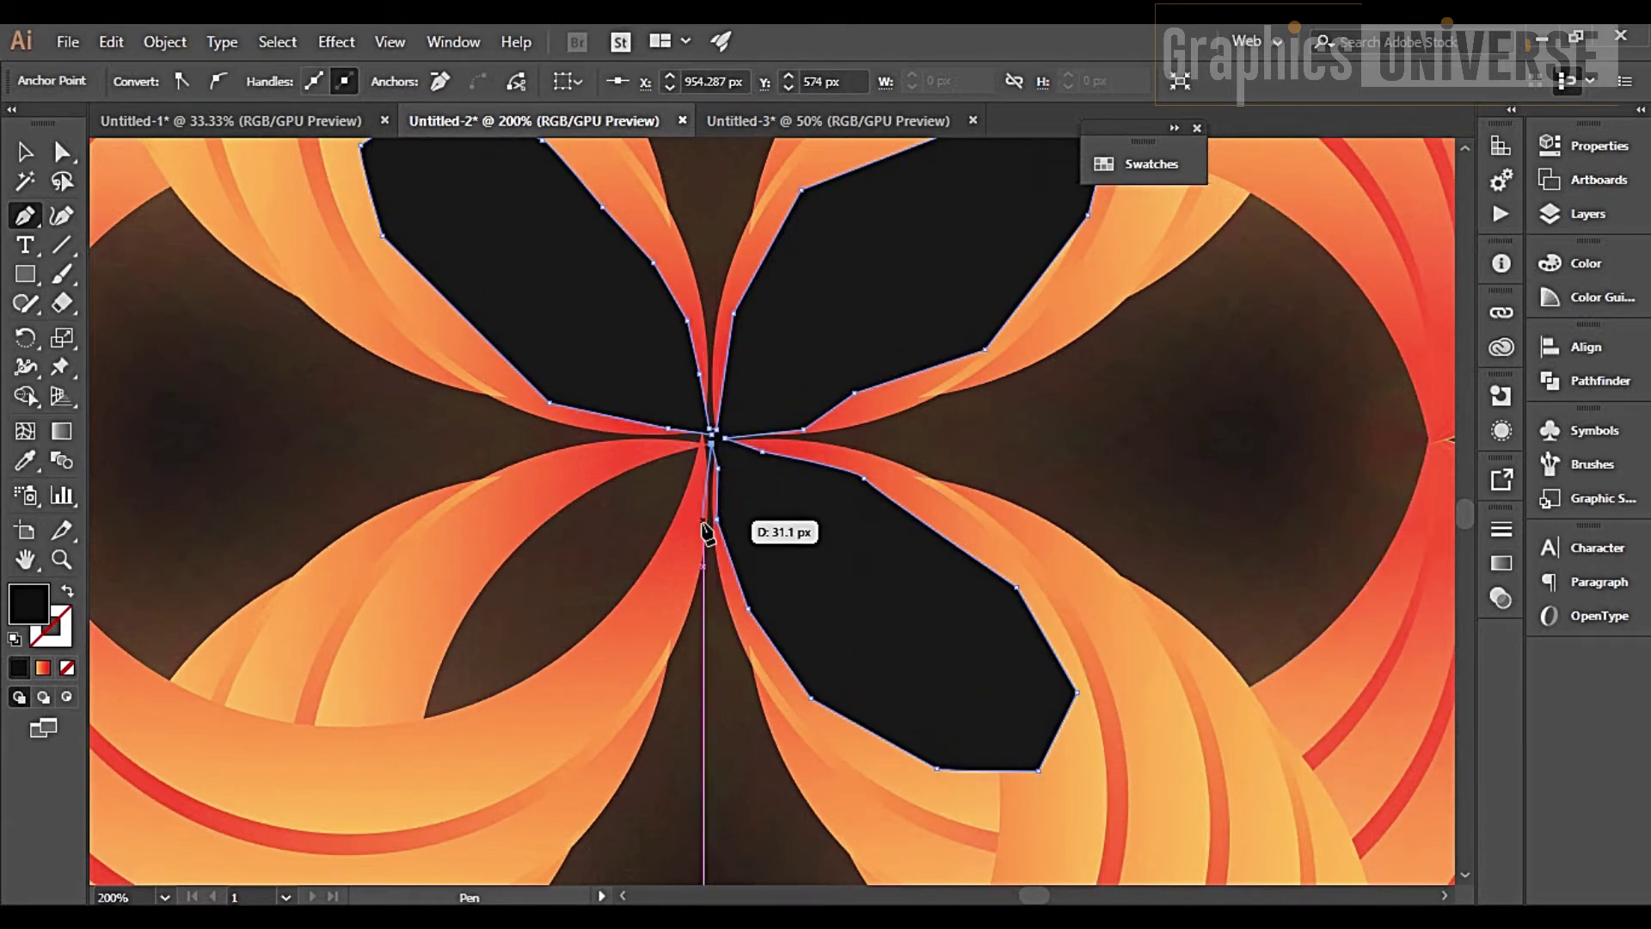
Trace the lower-left centre gap petal to the middle point, then zoom back out
left_click(640, 625)
left_click(571, 737)
left_click(431, 768)
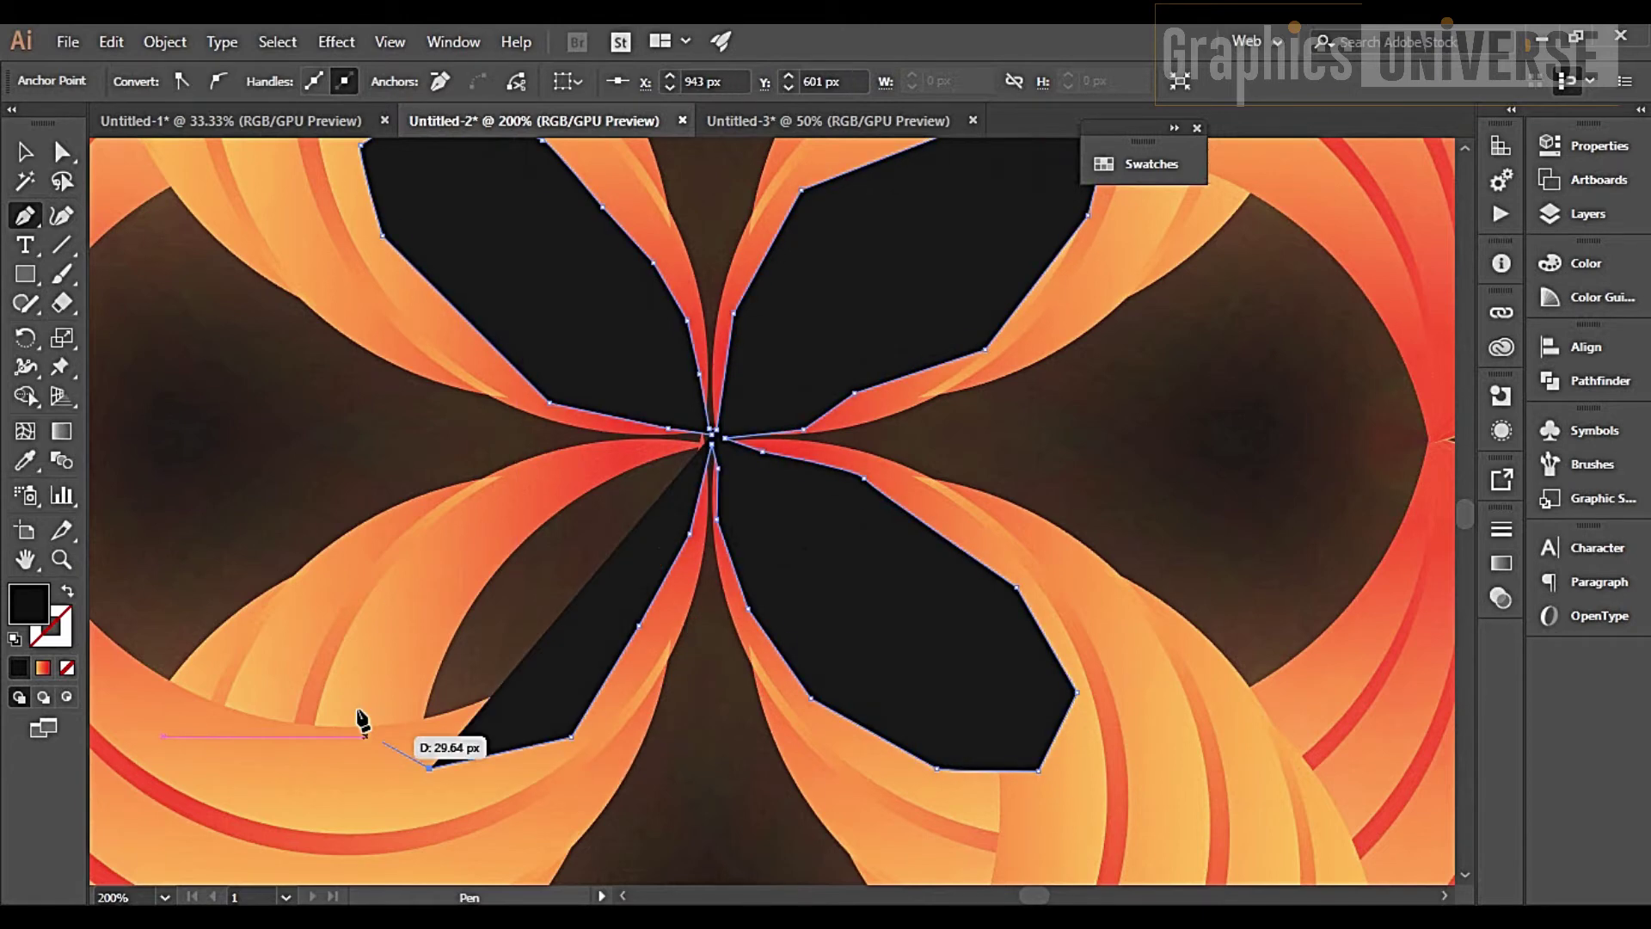
left_click(361, 699)
left_click(397, 626)
left_click(457, 545)
left_click(504, 505)
left_click(594, 477)
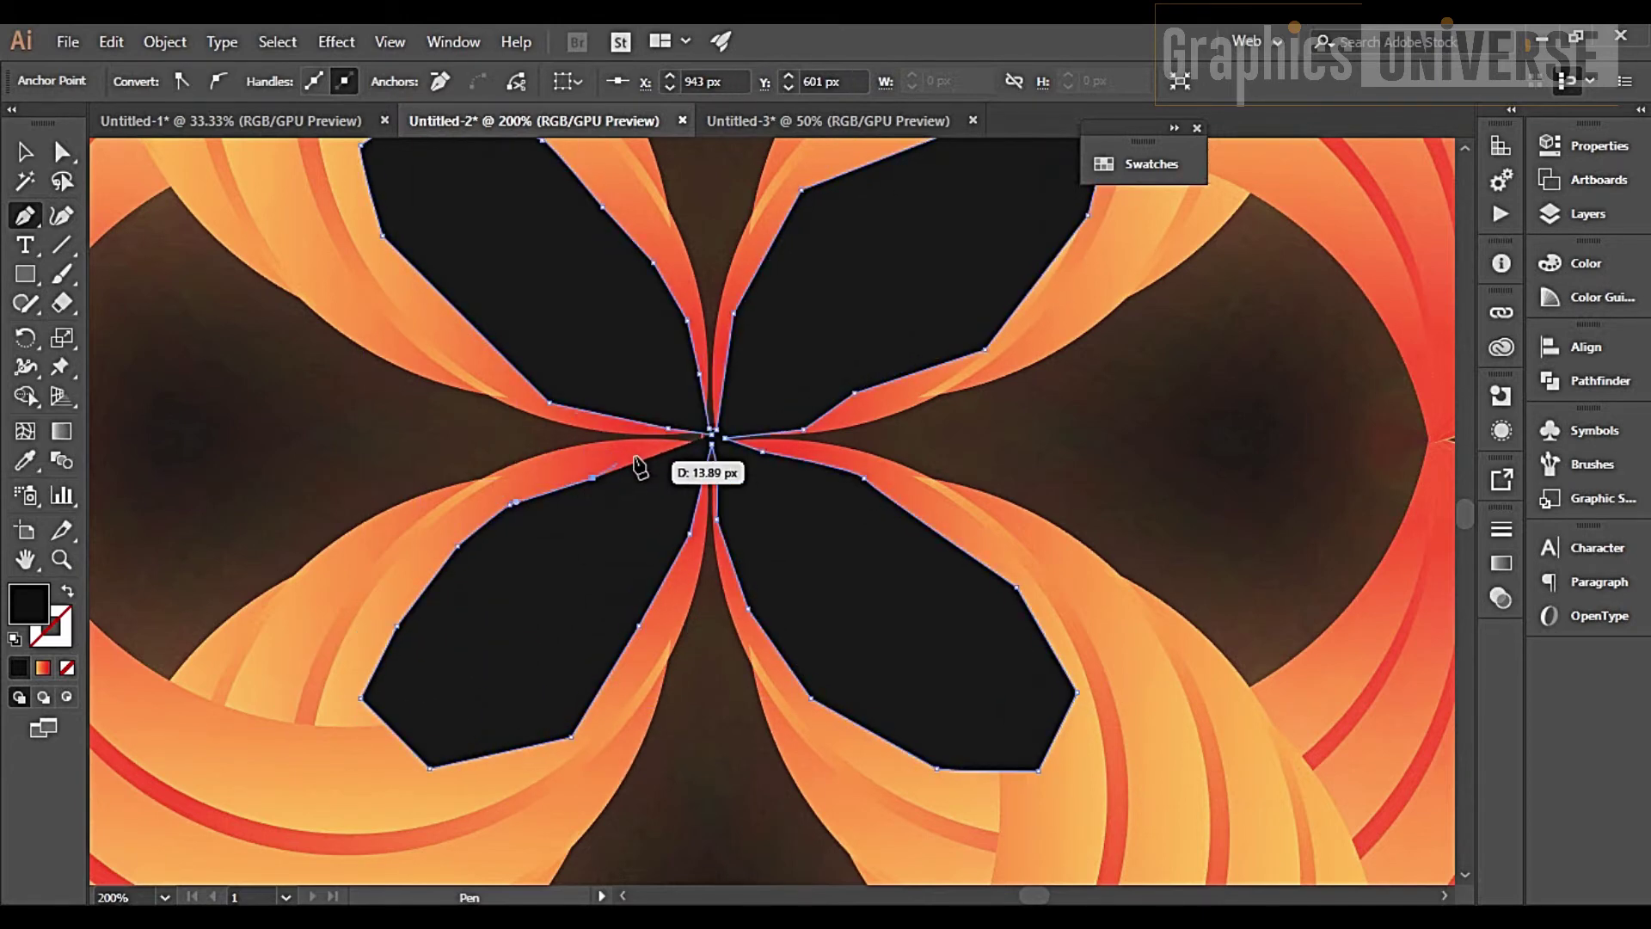
left_click(710, 438)
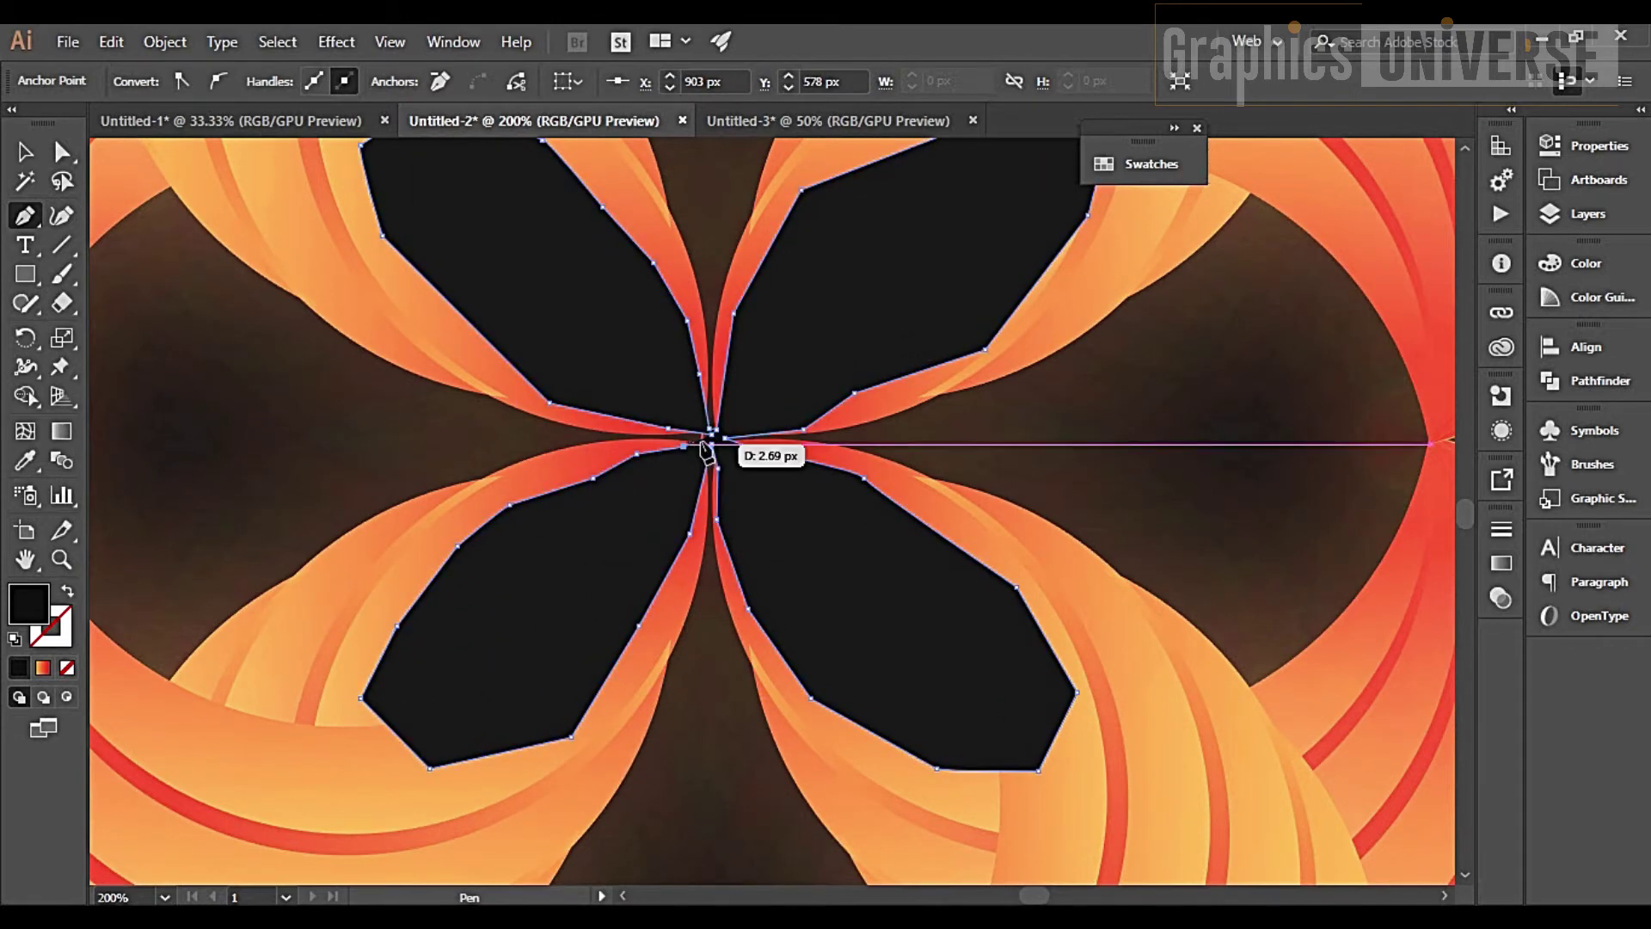
left_click(710, 439)
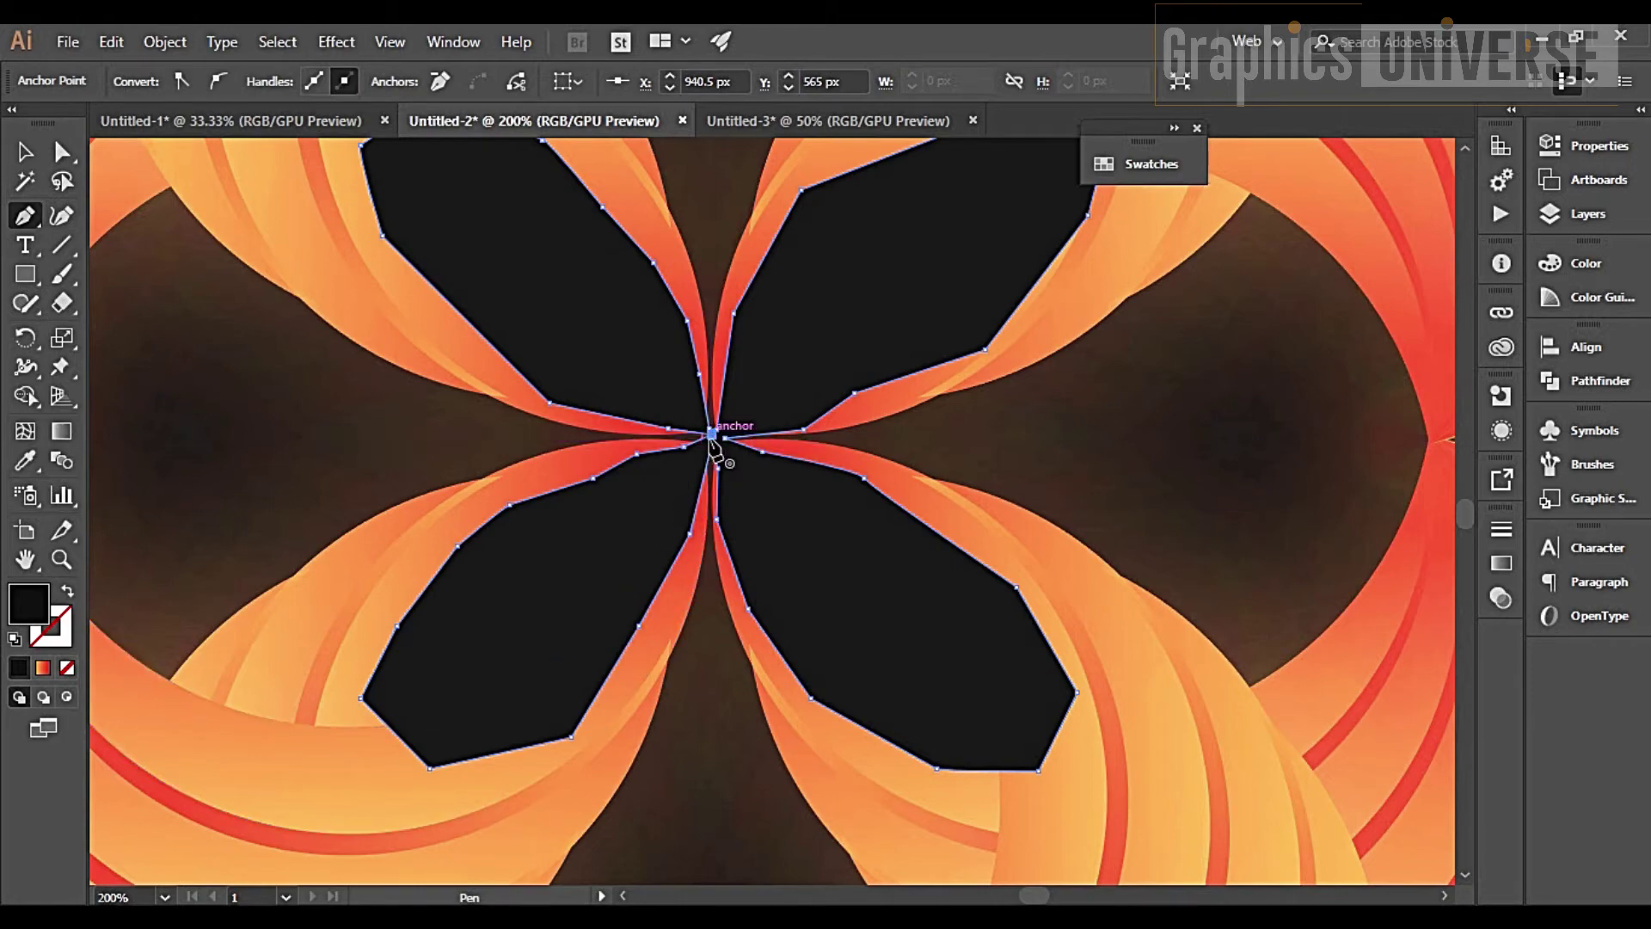
key("ctrl+minus")
key("ctrl+minus")
key("ctrl+minus")
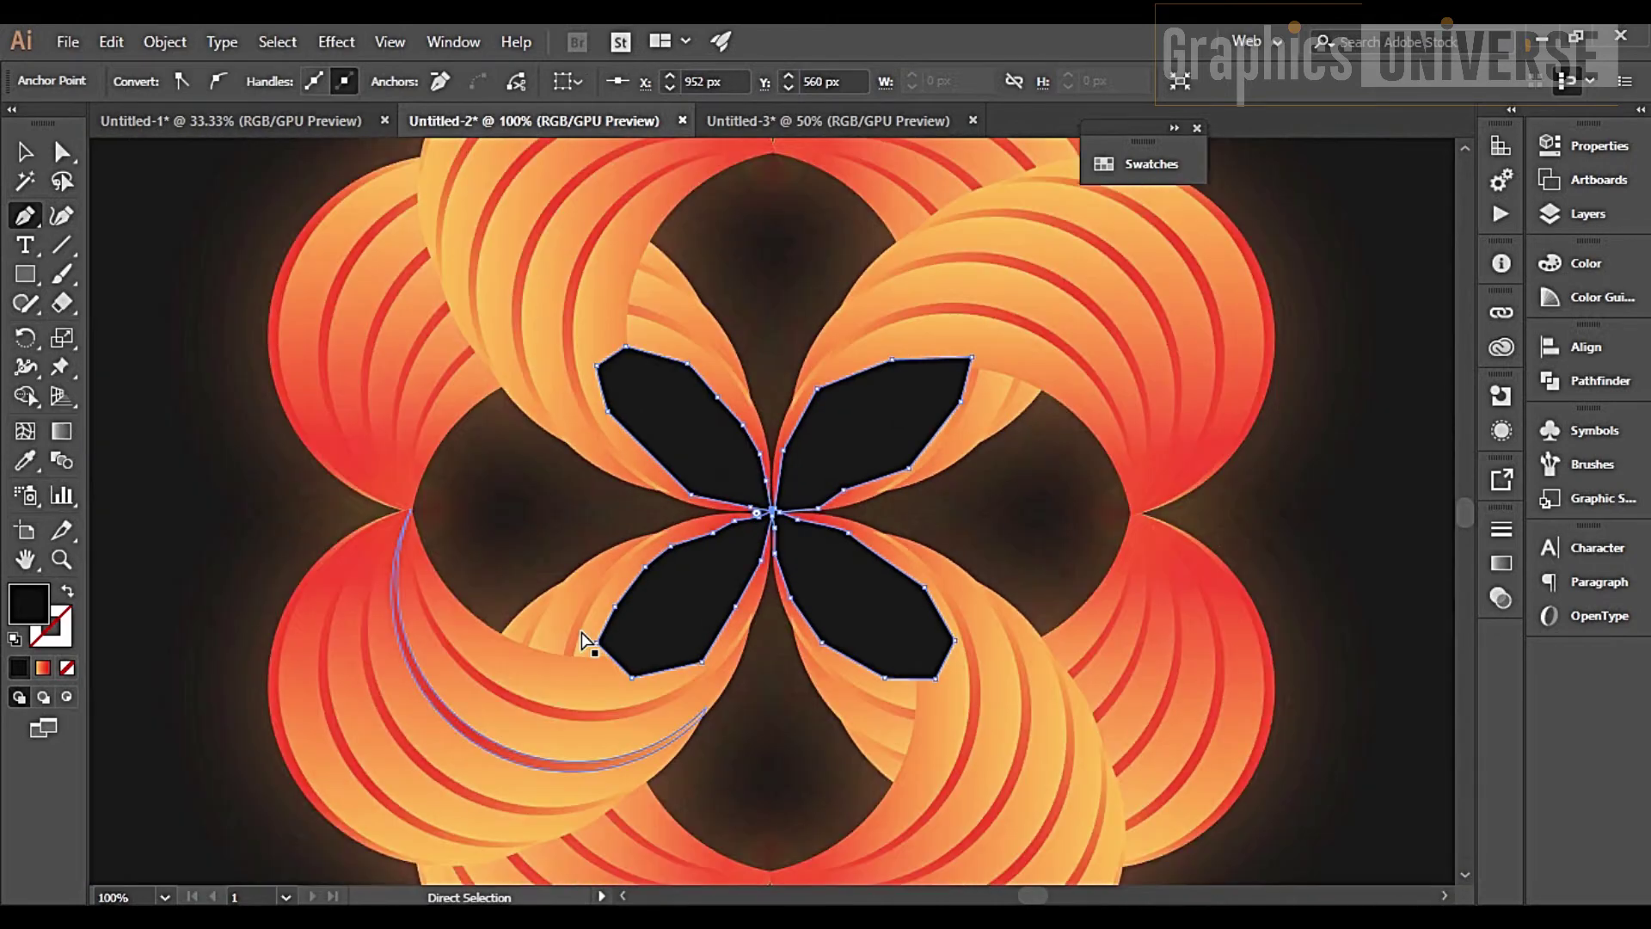
key("ctrl+minus")
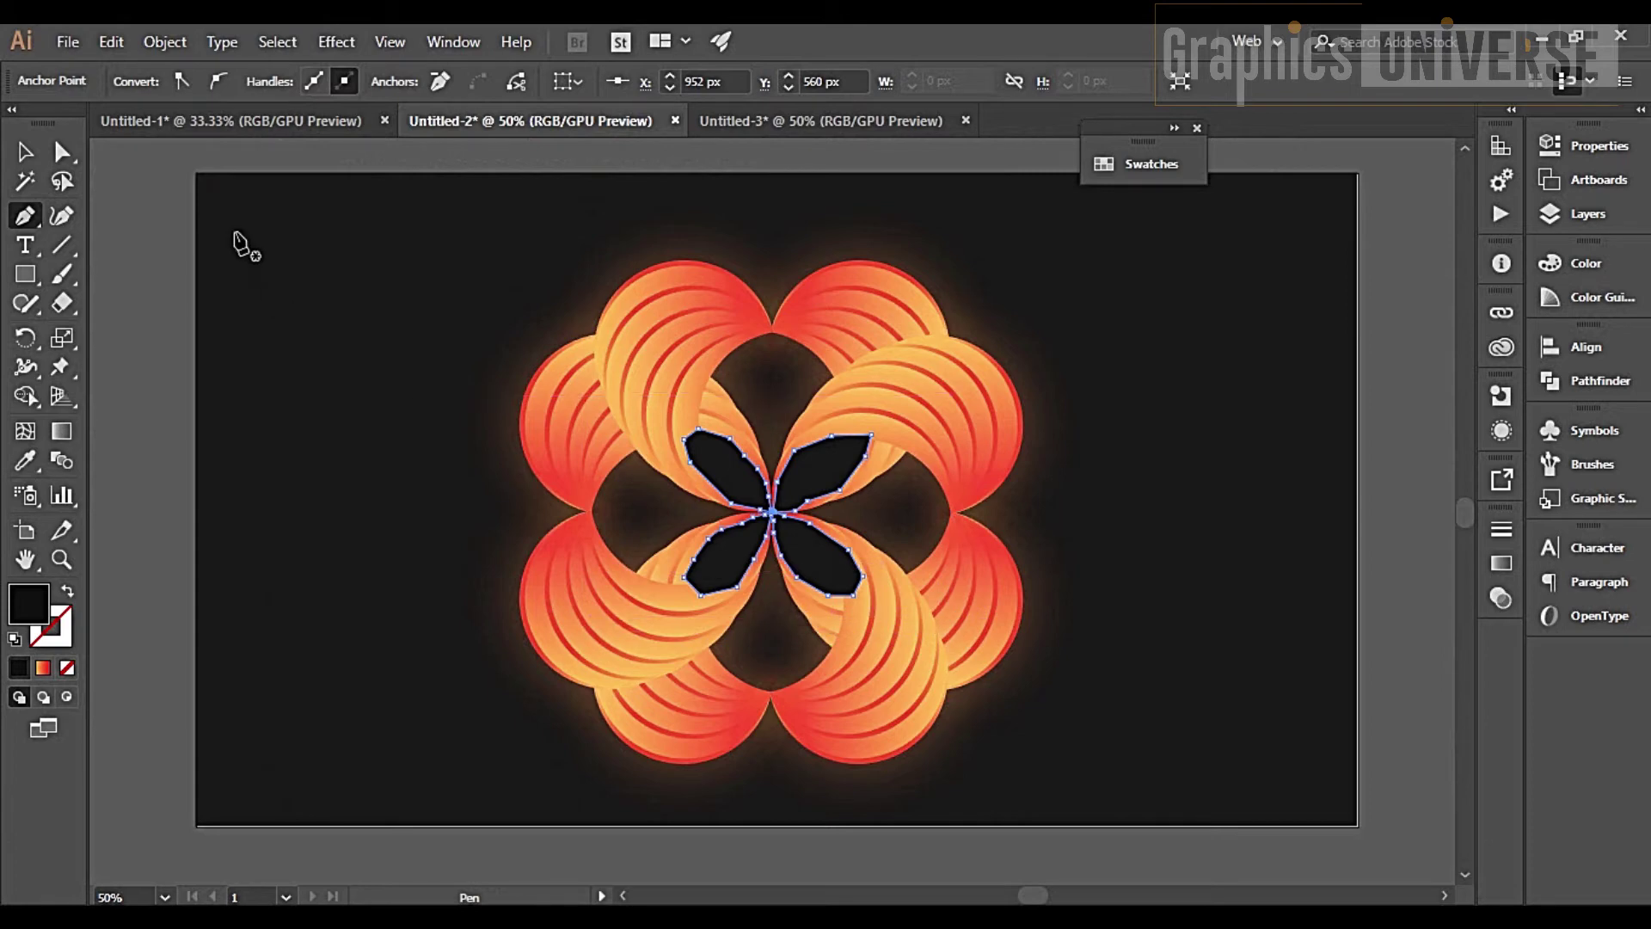
Send the black centre petal shapes to the bottom of the stack
left_click(168, 44)
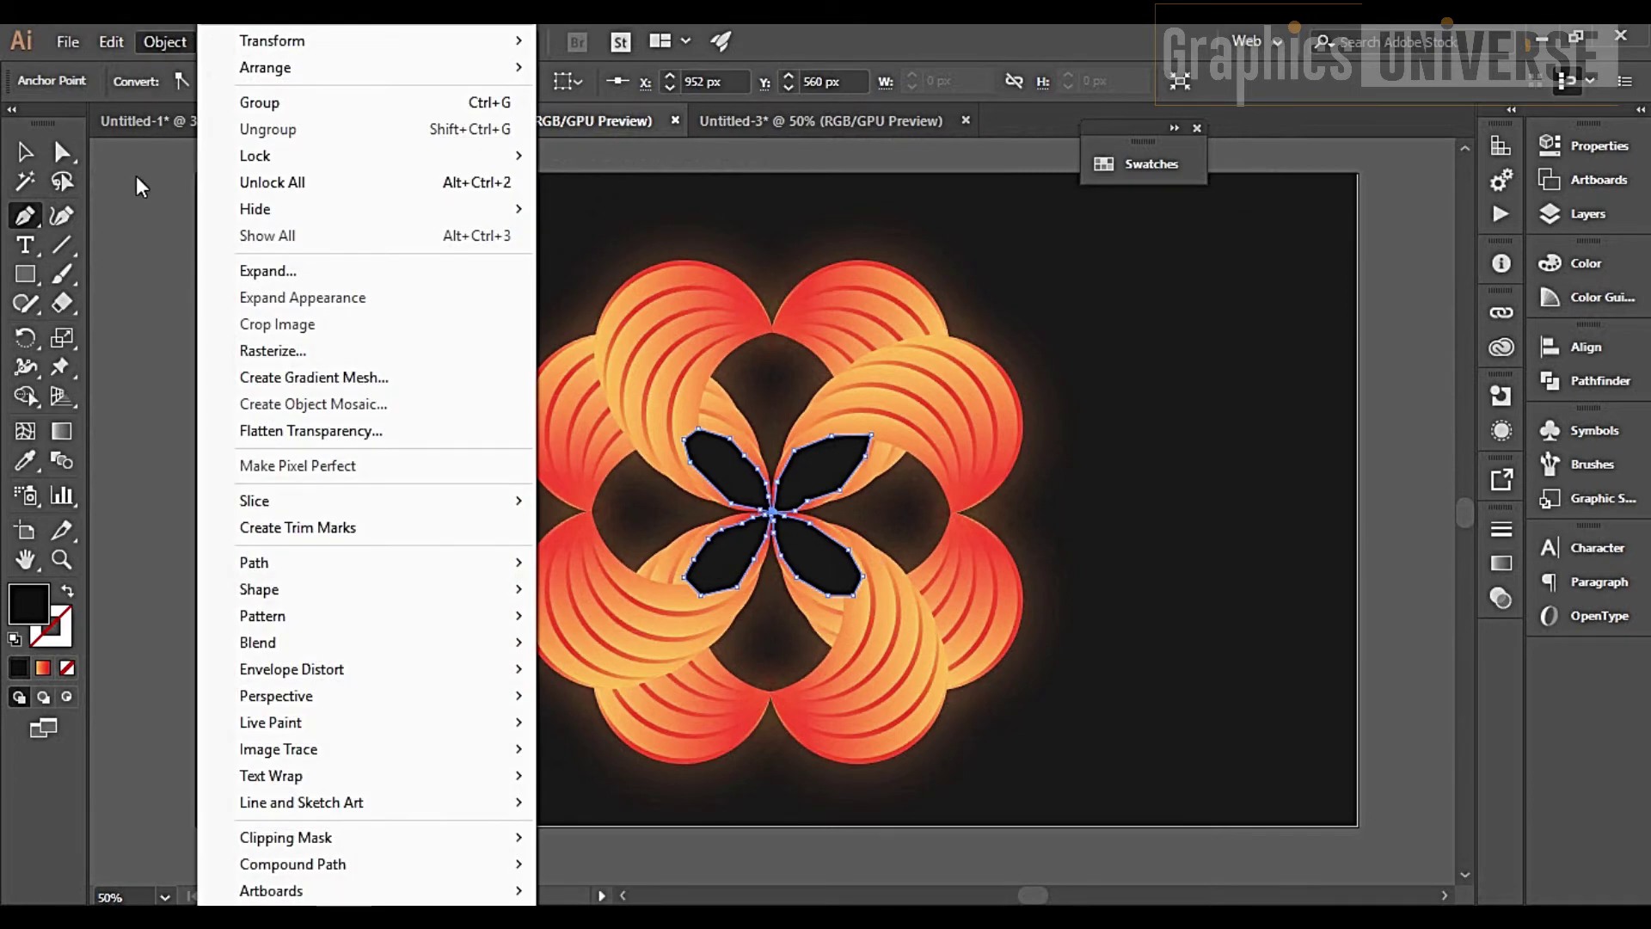
left_click(127, 221)
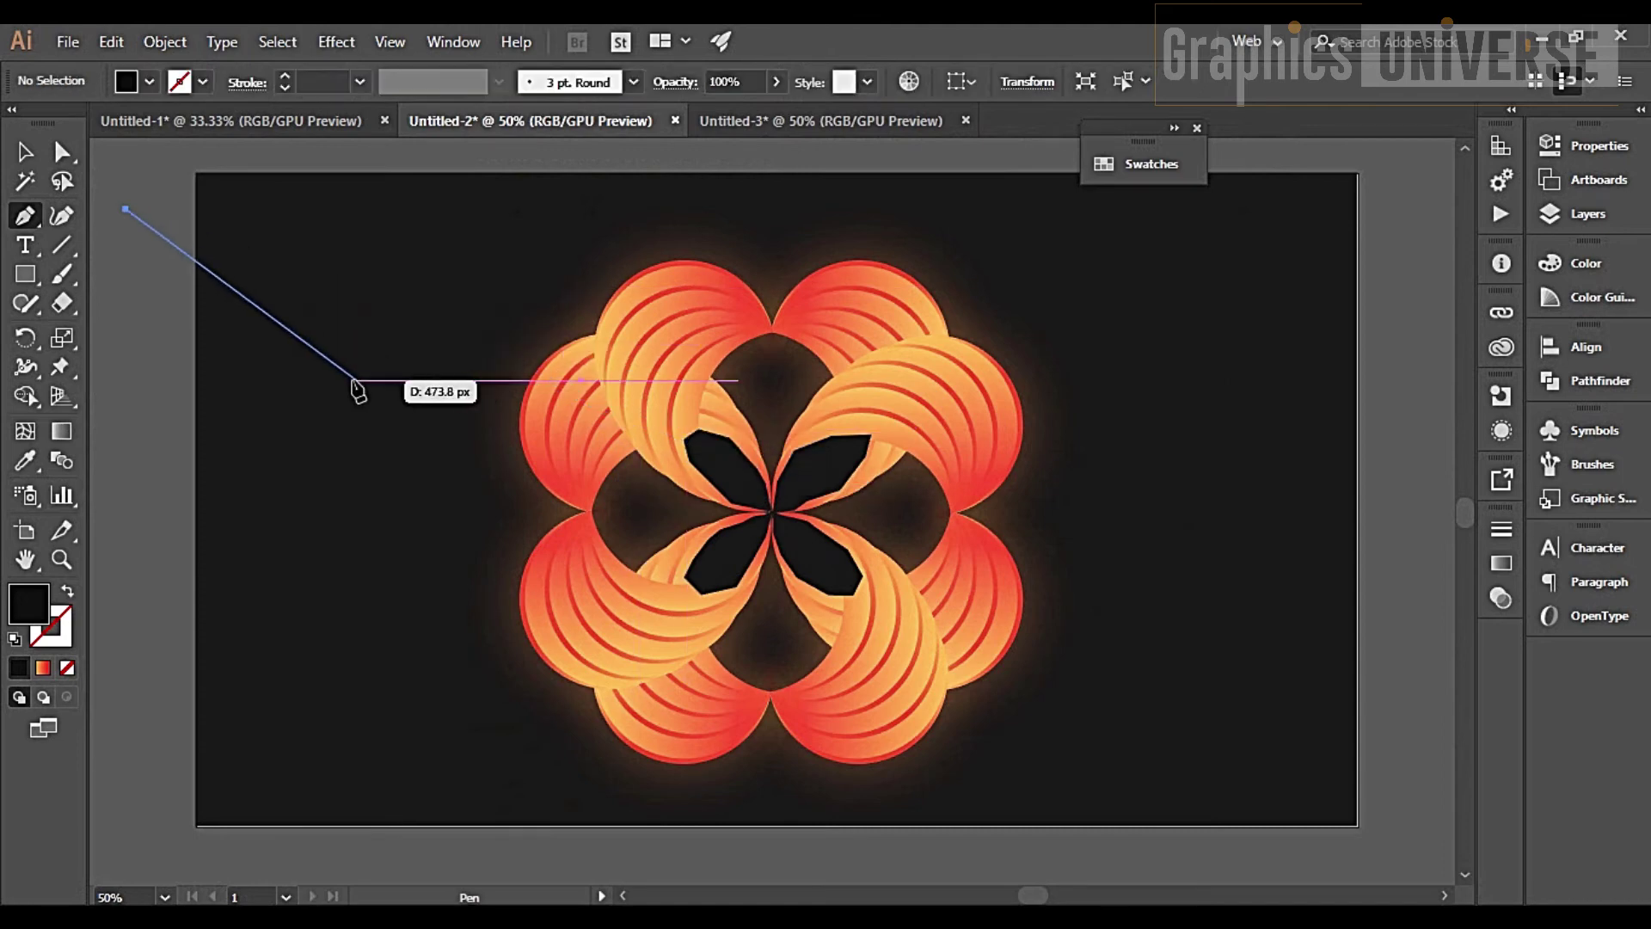
left_click(25, 151)
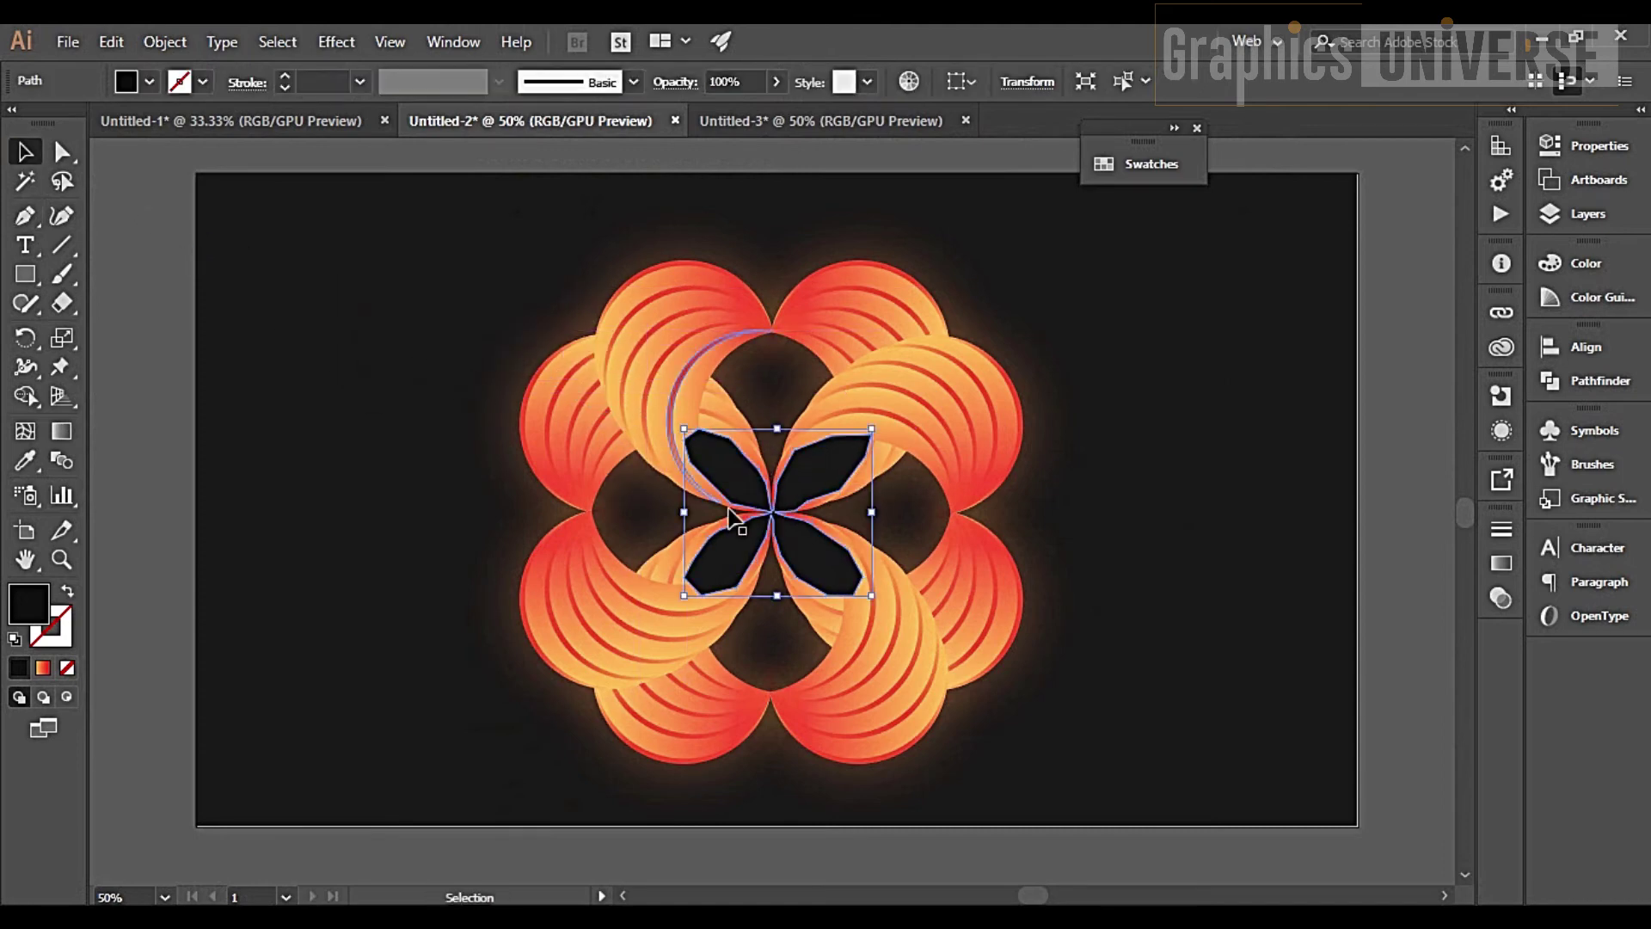
right_click(730, 487)
mouse_move(826, 782)
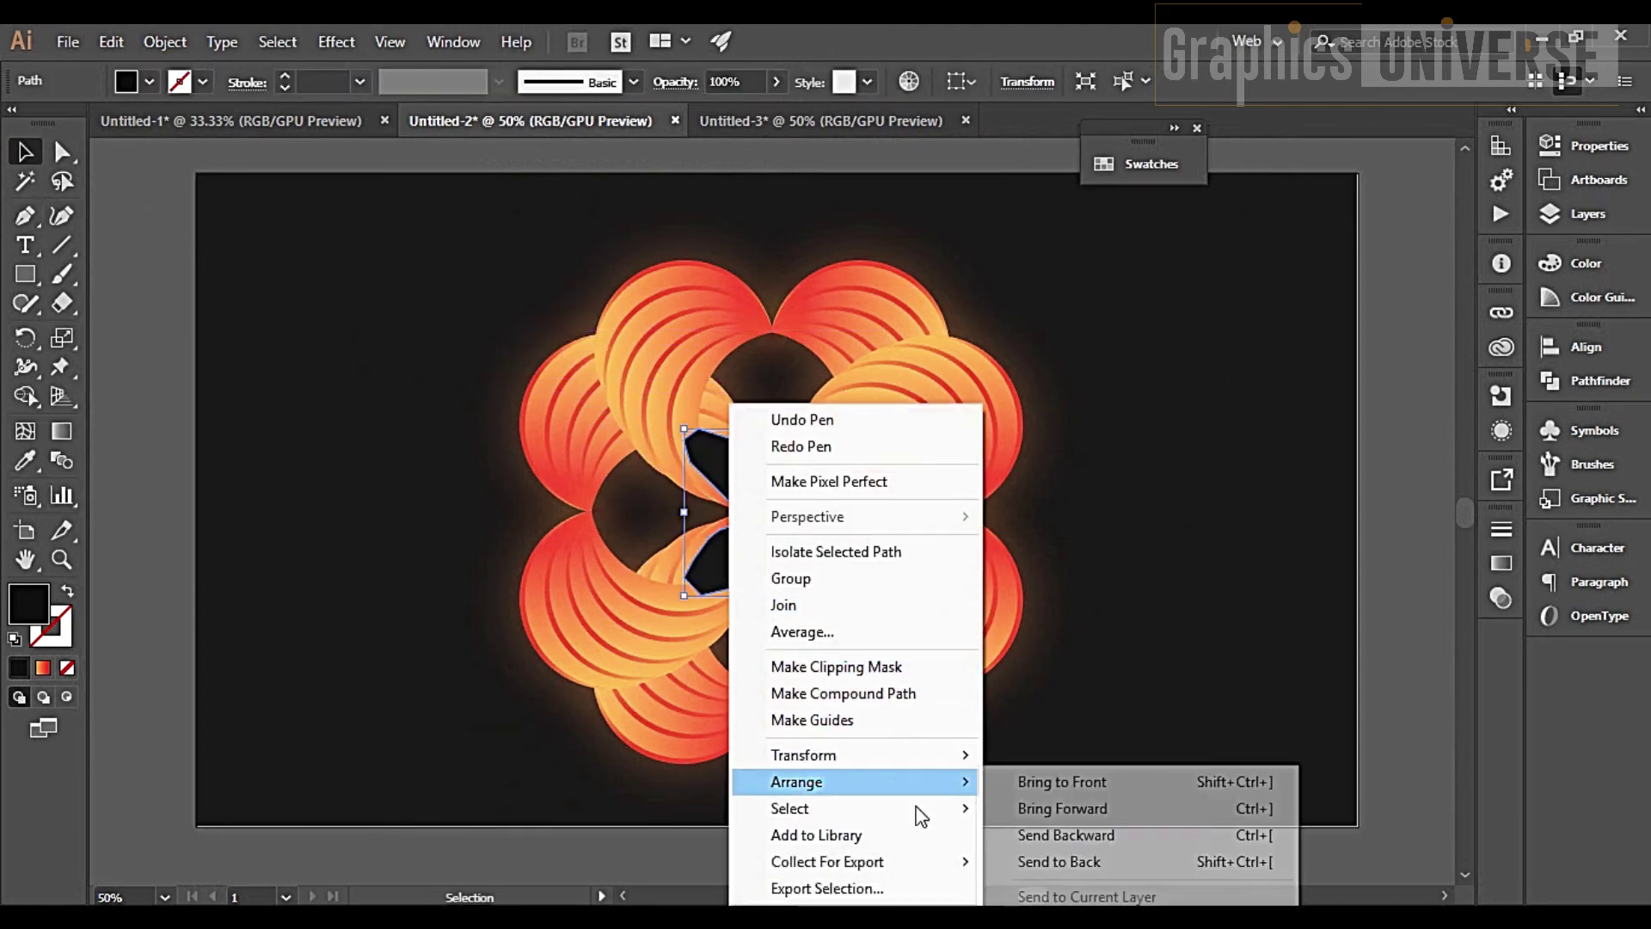
left_click(1026, 860)
left_click(246, 313)
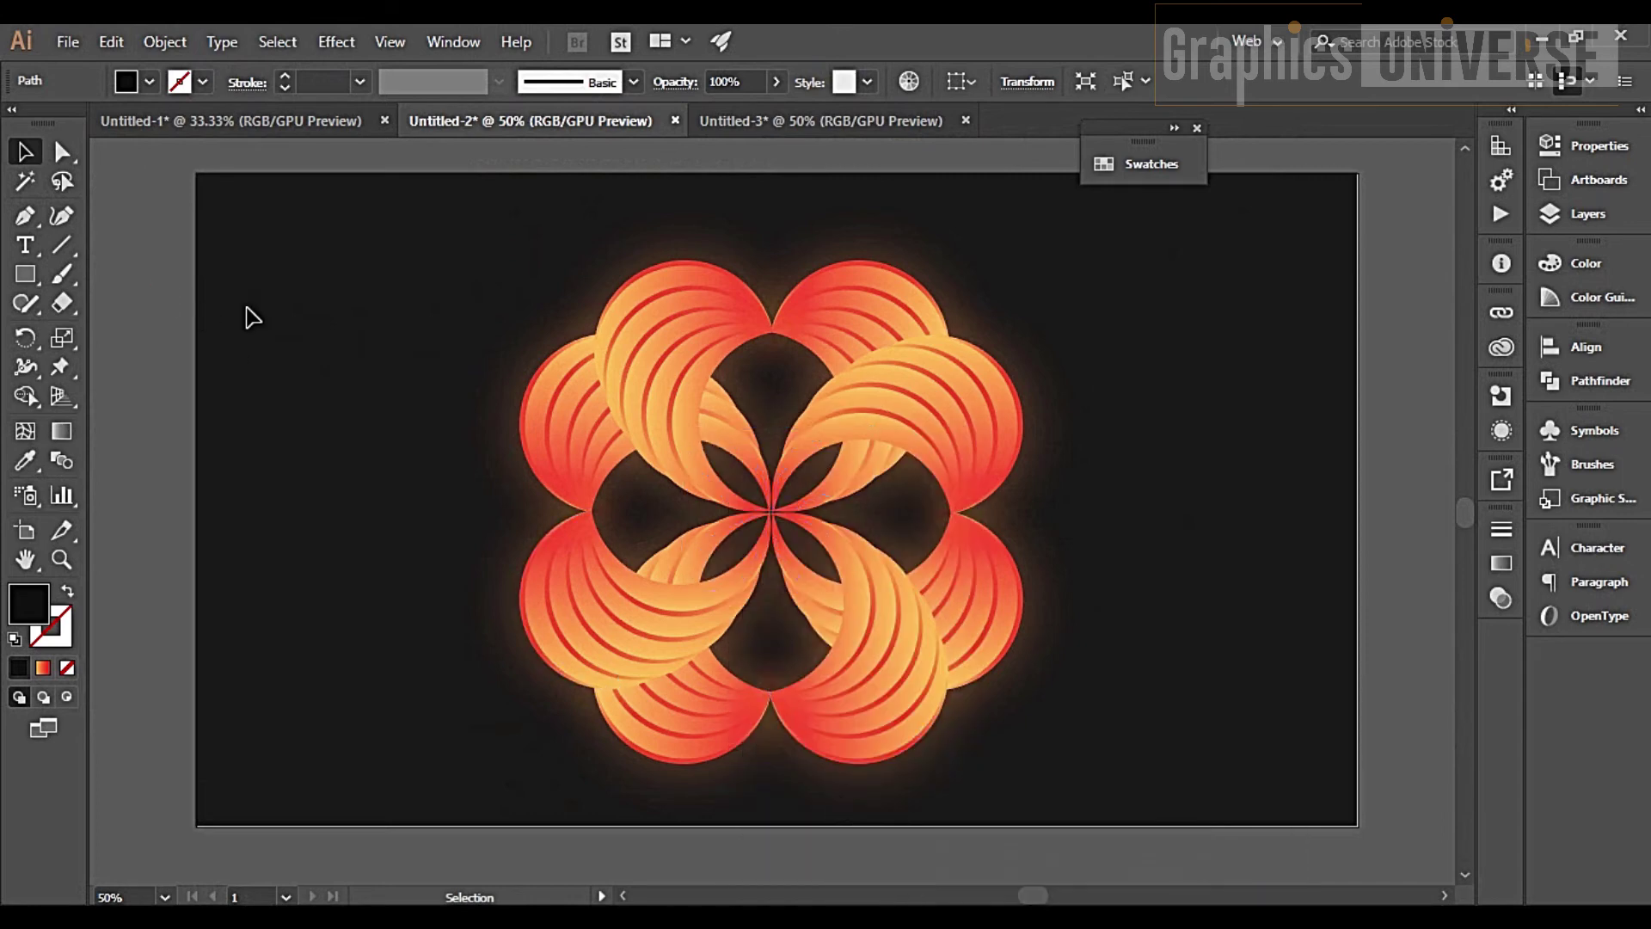
left_click(164, 41)
Unlock the dark background rectangle and send it to the very back
left_click(220, 188)
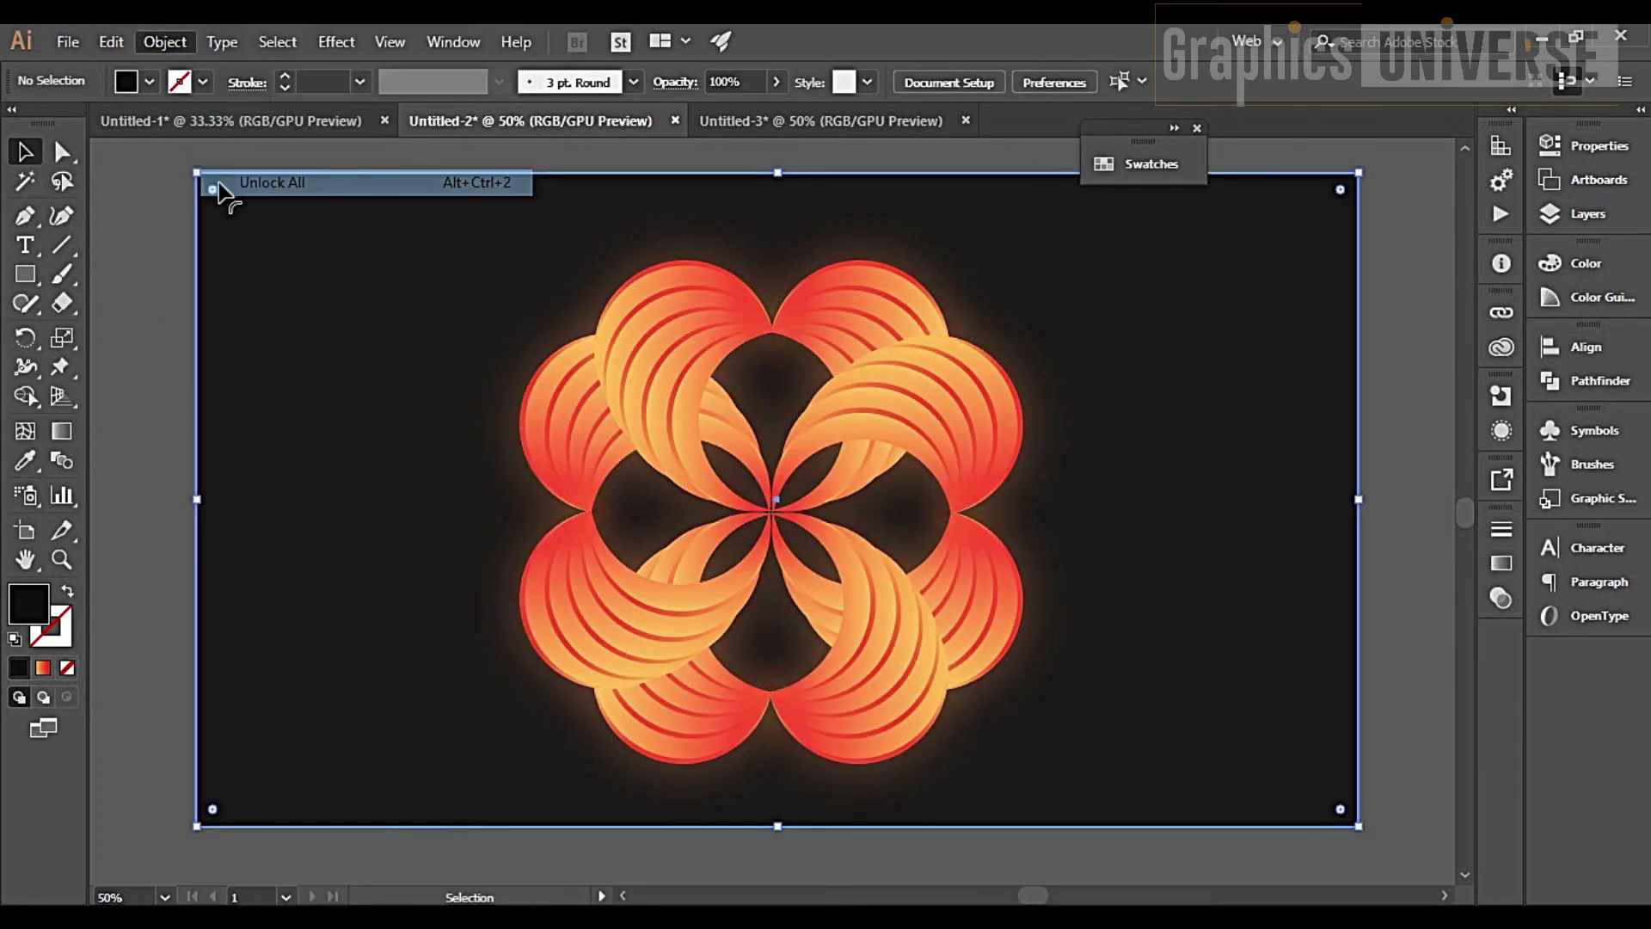
right_click(303, 302)
mouse_move(370, 676)
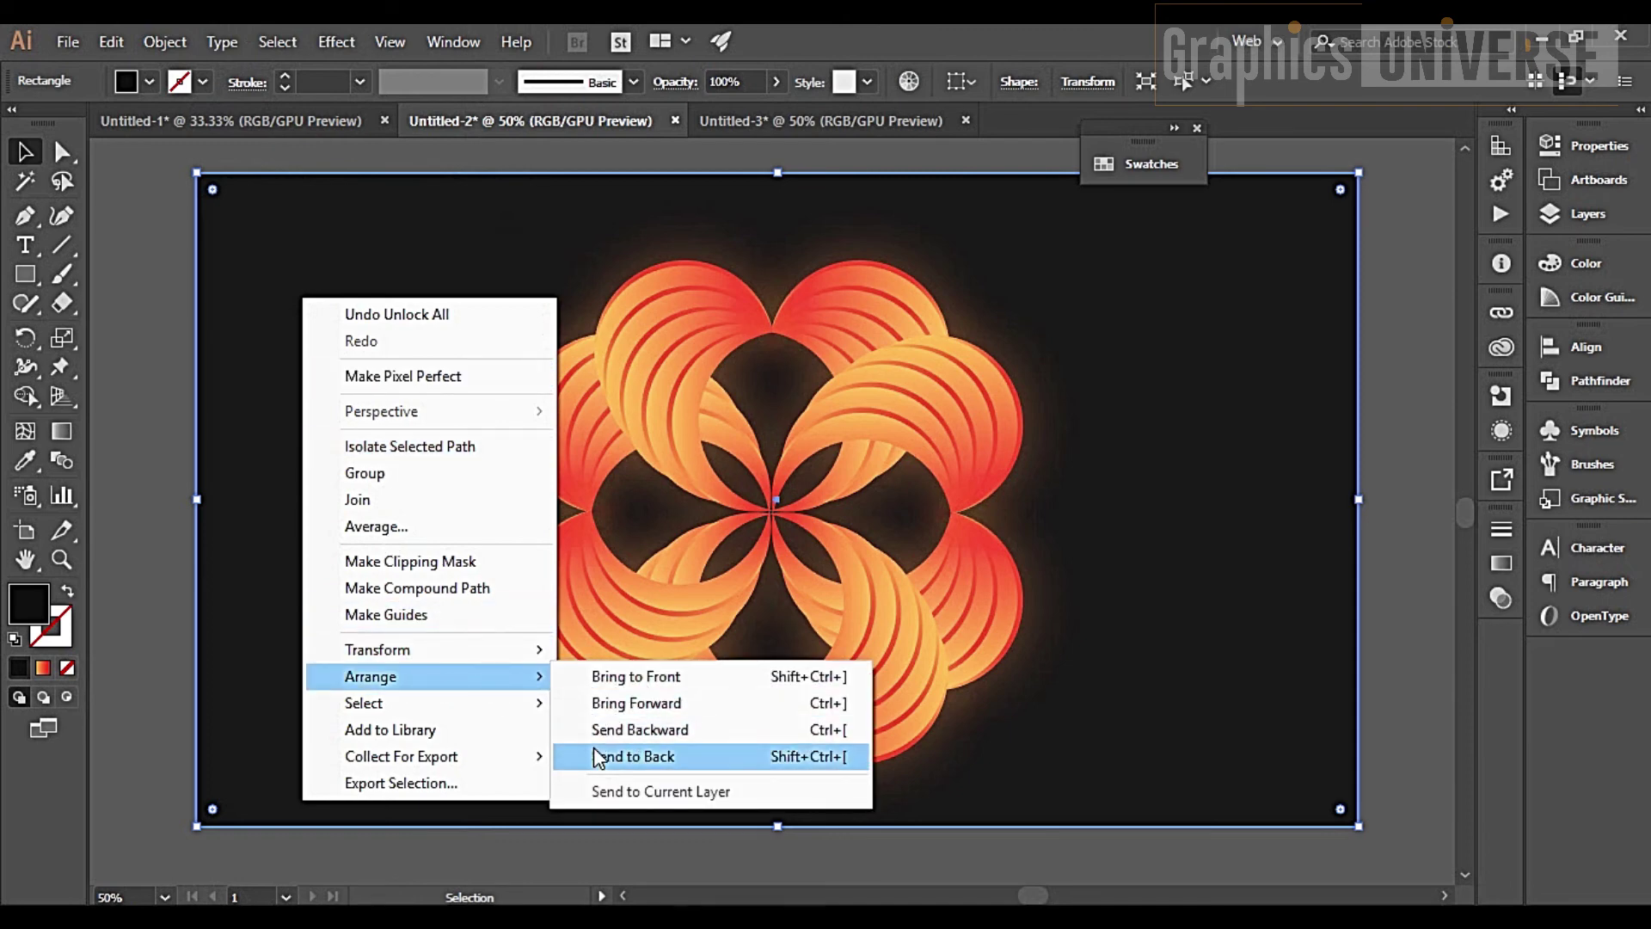
left_click(599, 759)
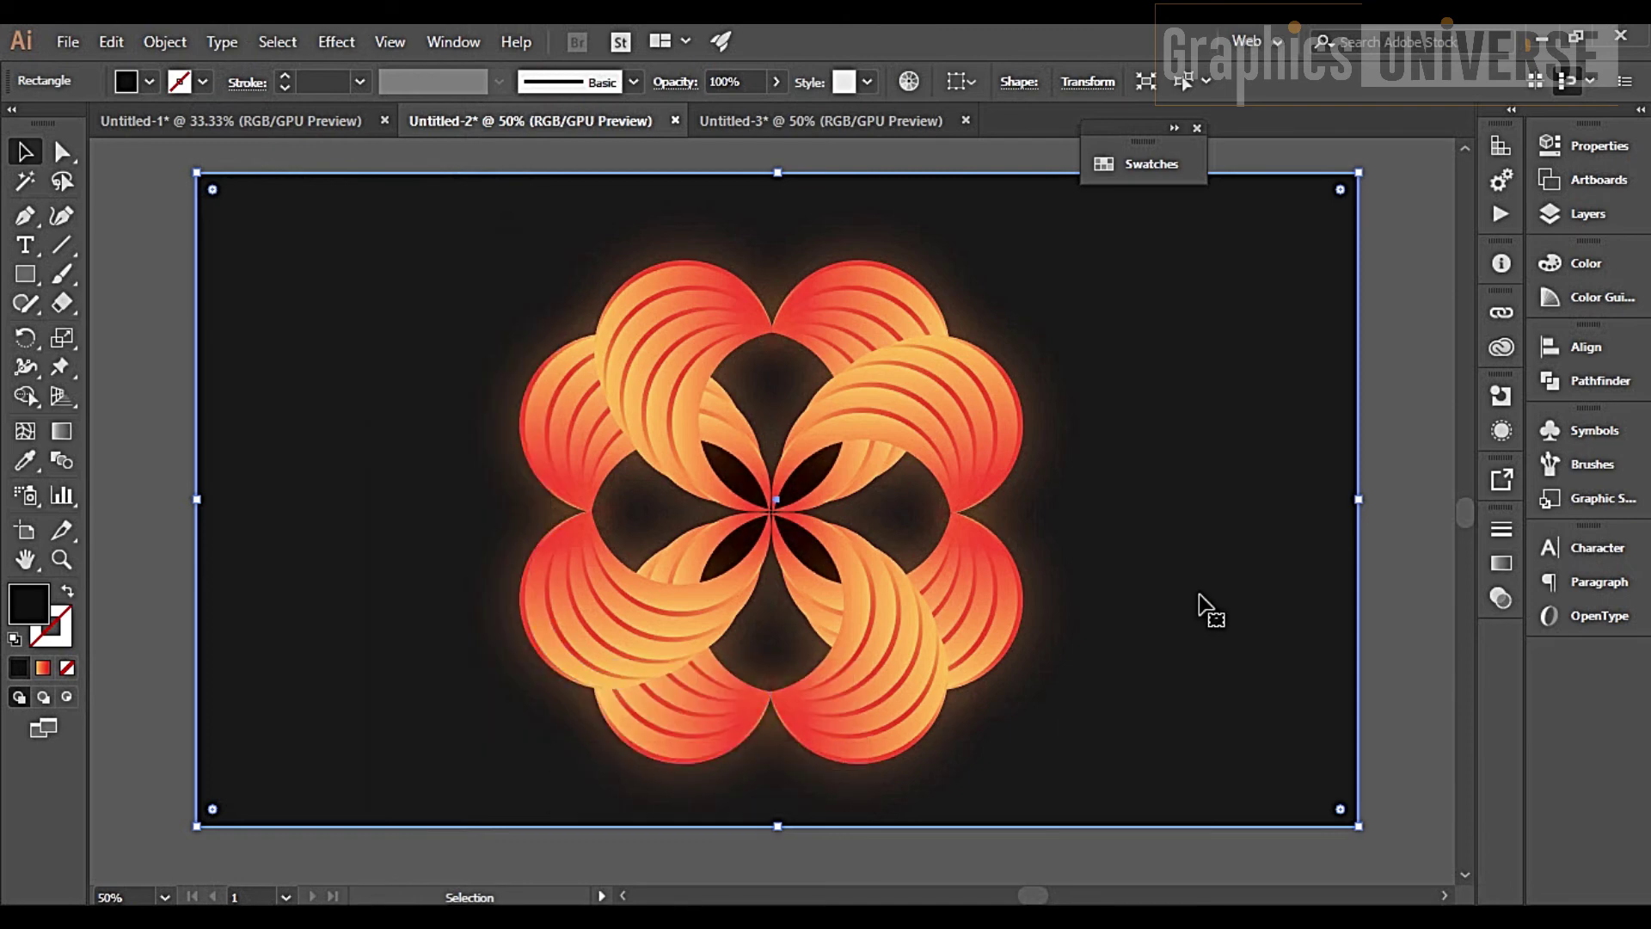
left_click(1424, 490)
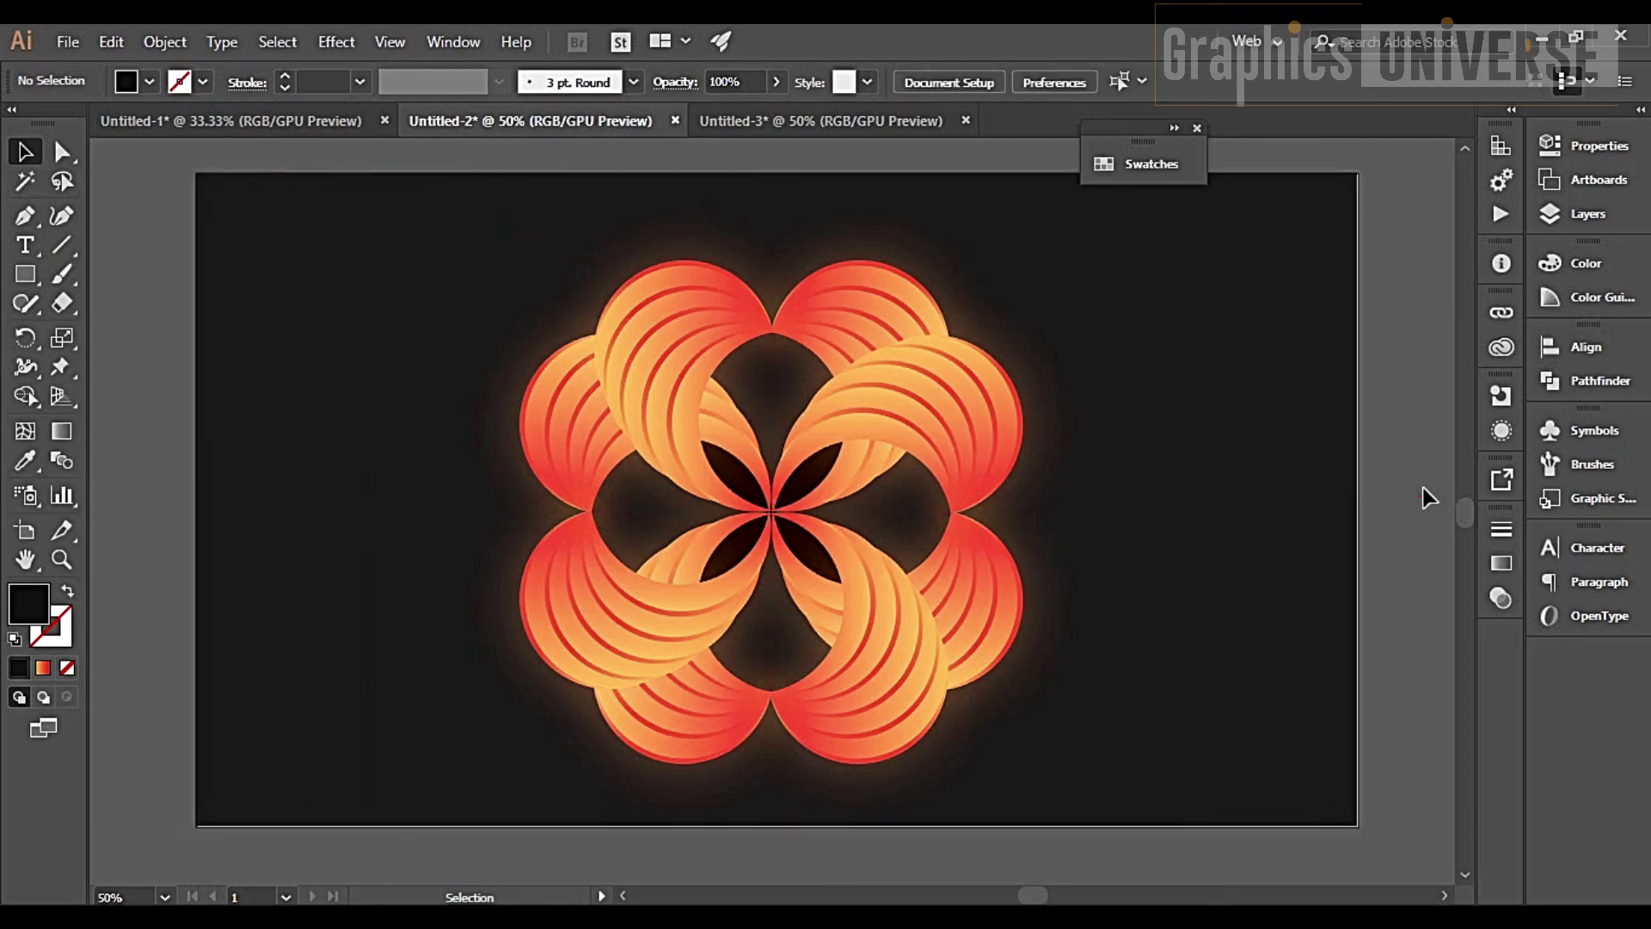